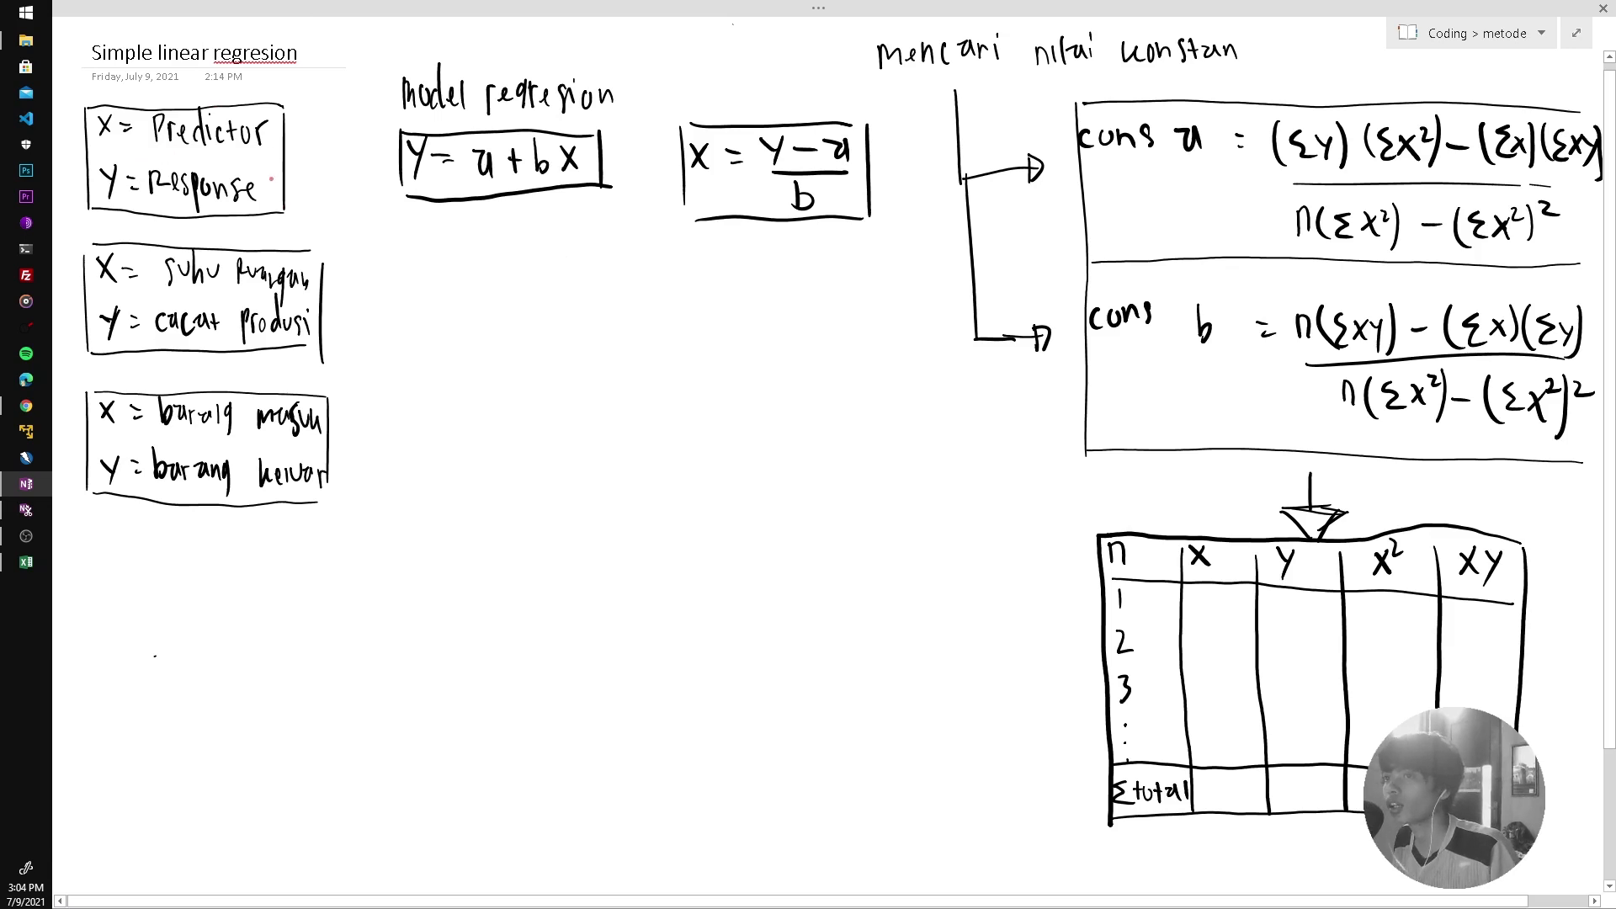
Mark the Predictor and Response definitions with red double slashes at the end of each line.
{"action": "mouse_move", "coordinate": [262, 162]}
{"action": "left_mouse_down"}
{"action": "mouse_move", "coordinate": [291, 120]}
{"action": "mouse_move", "coordinate": [300, 130]}
{"action": "left_mouse_up"}
{"action": "left_click_drag", "start_coordinate": [261, 223], "coordinate": [283, 187]}
{"action": "left_click_drag", "start_coordinate": [276, 217], "coordinate": [296, 189]}
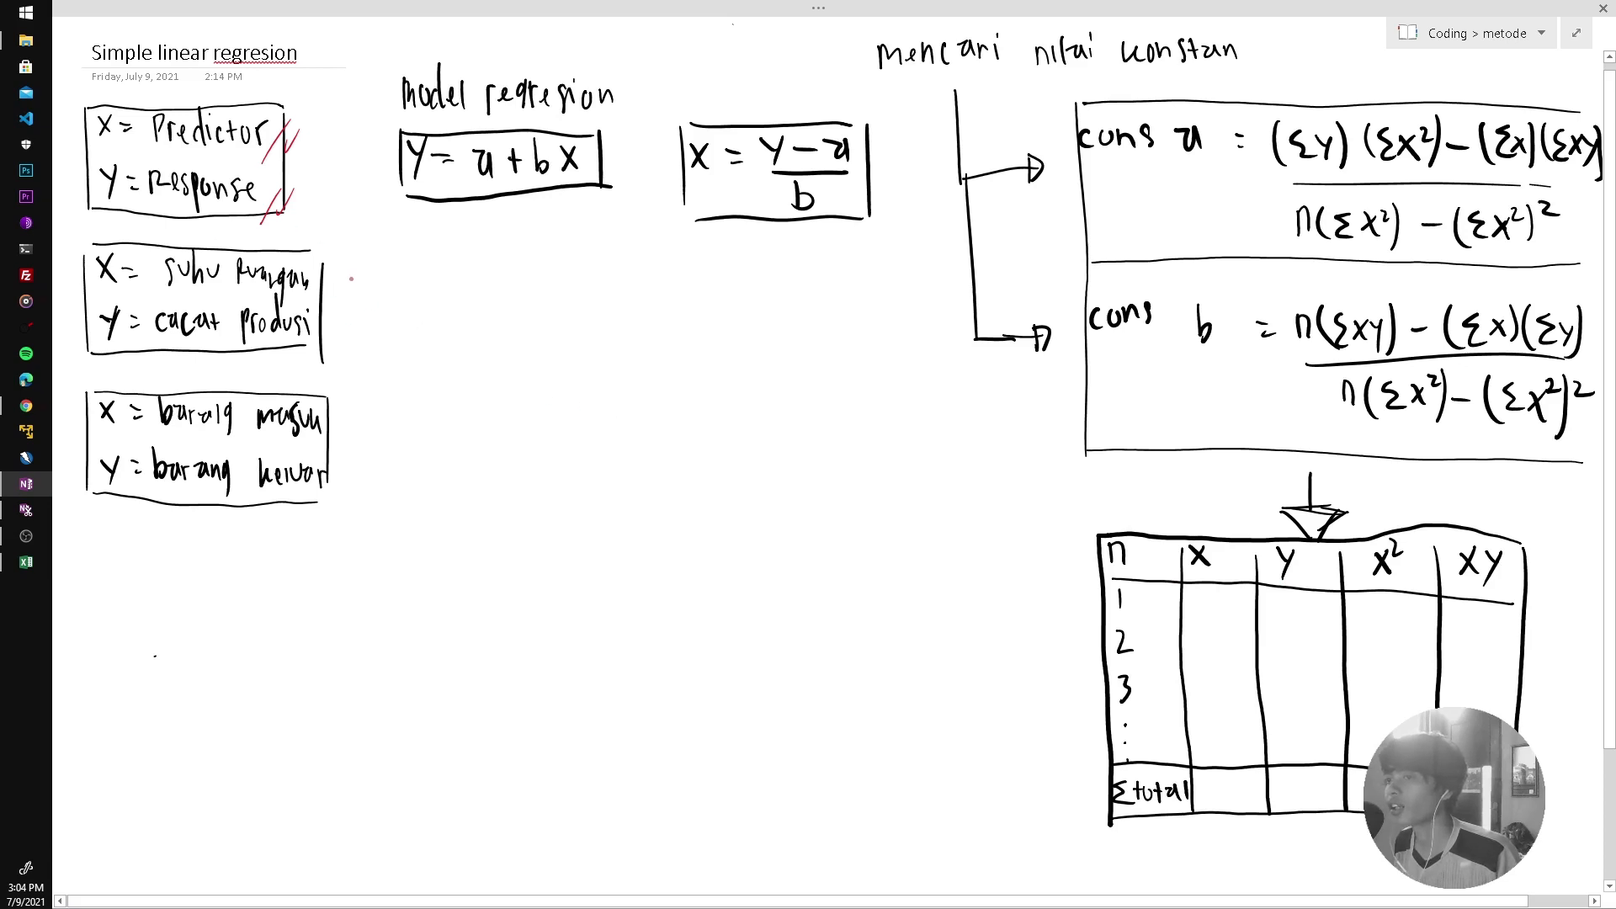
Draw red arrows from each line of the two example boxes and label them X and Y accordingly.
{"action": "left_click_drag", "start_coordinate": [337, 287], "coordinate": [400, 297]}
{"action": "left_click_drag", "start_coordinate": [397, 268], "coordinate": [351, 357]}
{"action": "left_click_drag", "start_coordinate": [362, 322], "coordinate": [371, 363]}
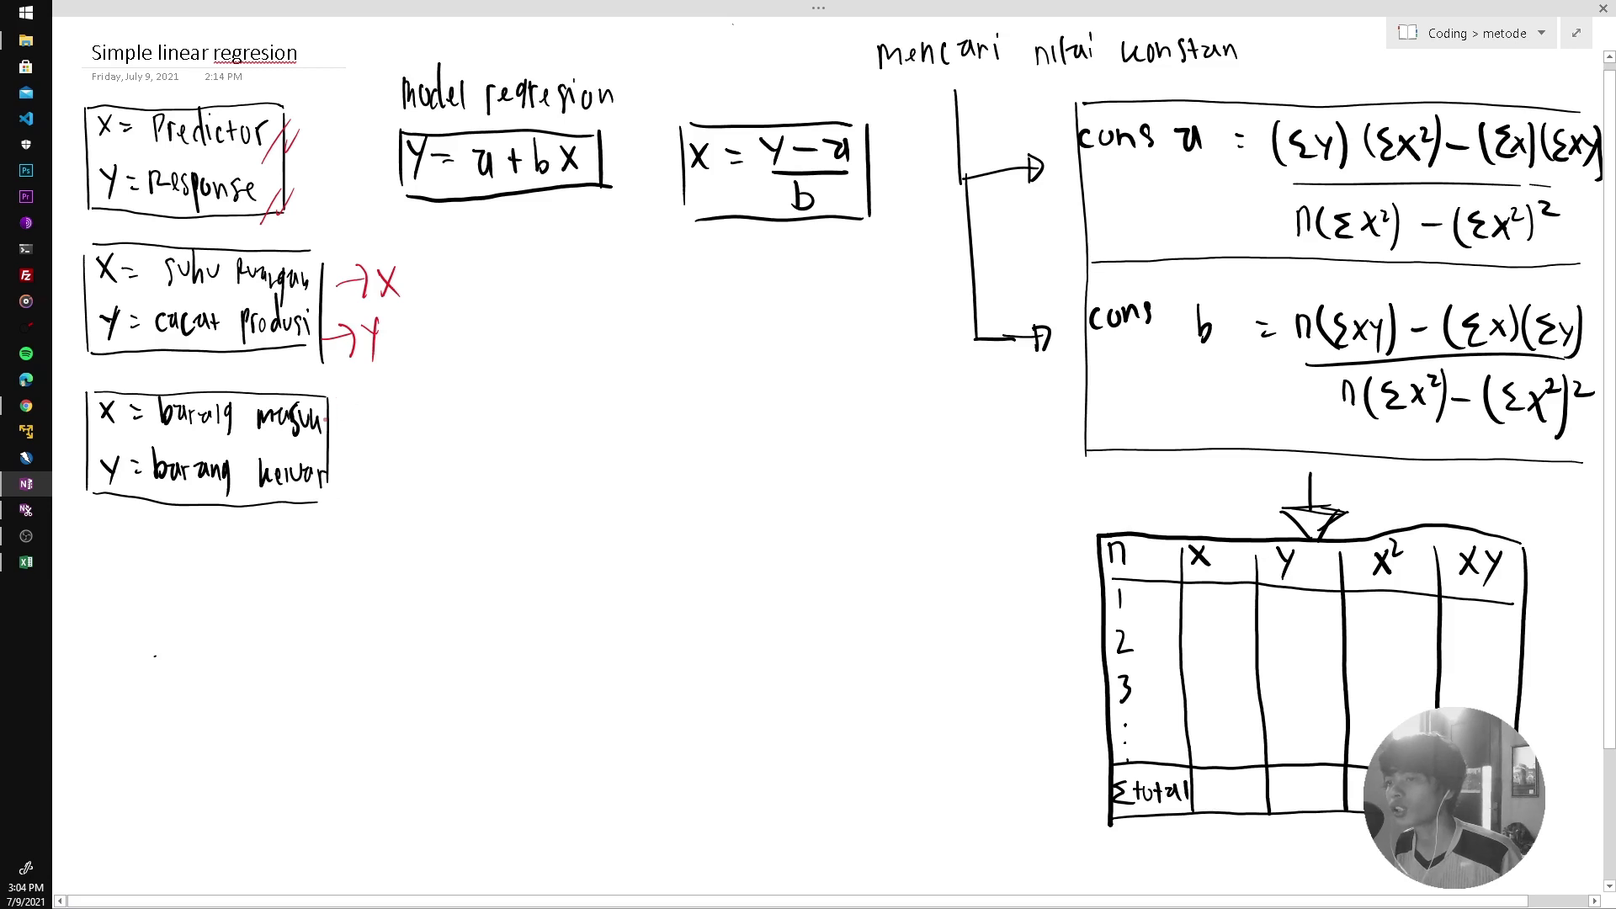
{"action": "left_click_drag", "start_coordinate": [325, 417], "coordinate": [402, 440]}
{"action": "mouse_move", "coordinate": [327, 480]}
{"action": "left_mouse_down"}
{"action": "mouse_move", "coordinate": [352, 476]}
{"action": "mouse_move", "coordinate": [349, 504]}
{"action": "mouse_move", "coordinate": [384, 518]}
{"action": "left_mouse_up"}
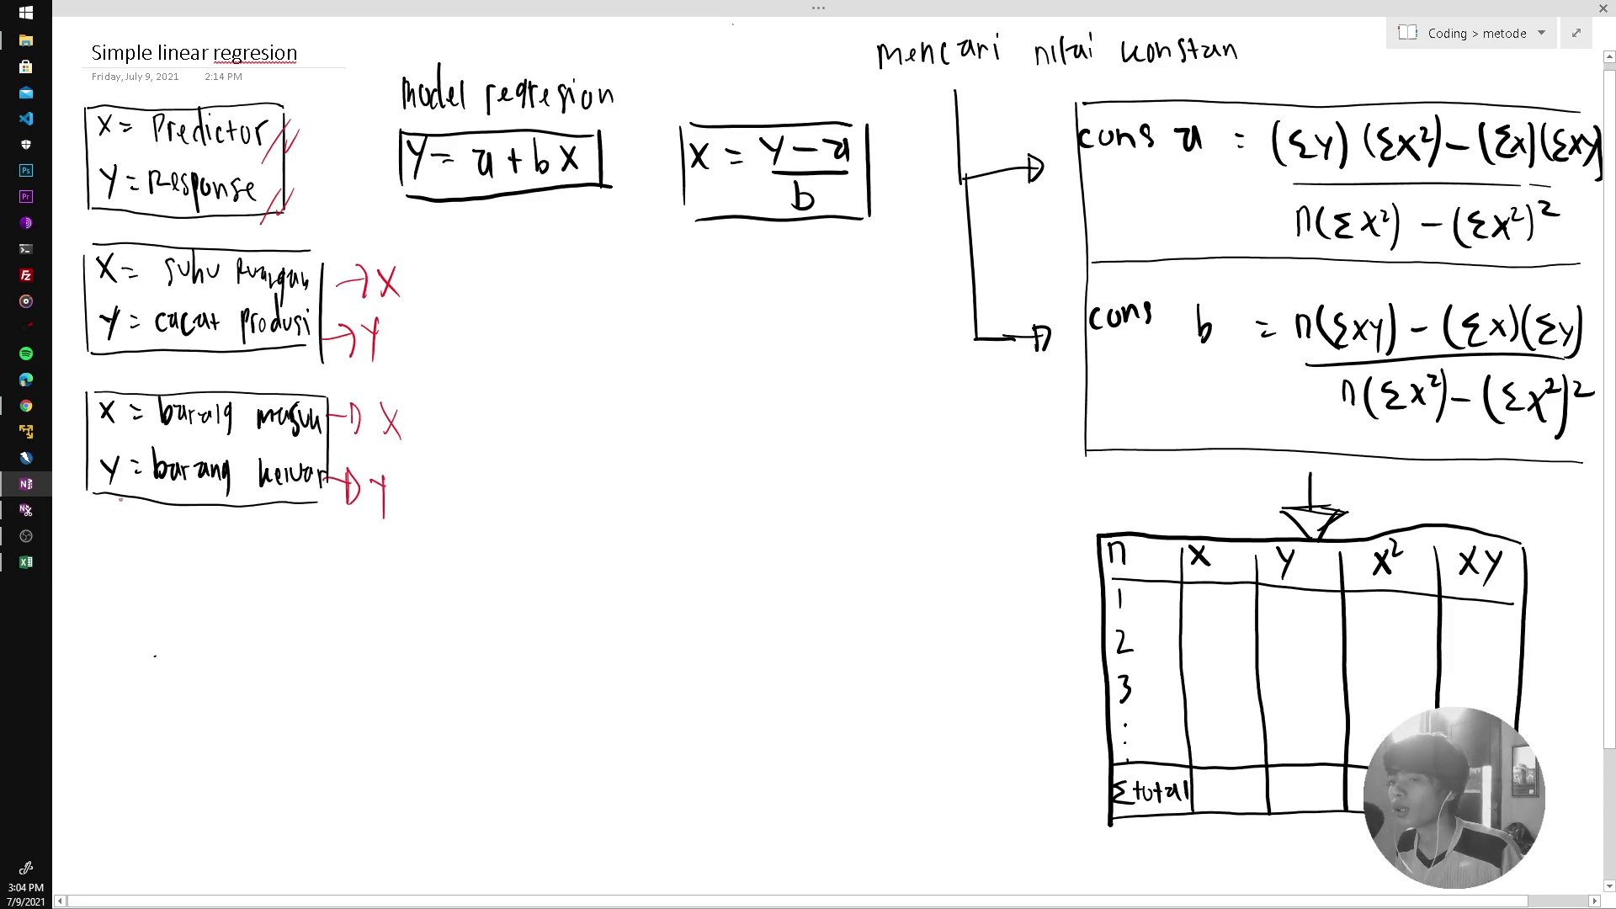
Check the production example relationships in the Chrome article, and handwrite "kerusakan" in OneNote below the example boxes.
{"action": "left_click", "coordinate": [34, 407]}
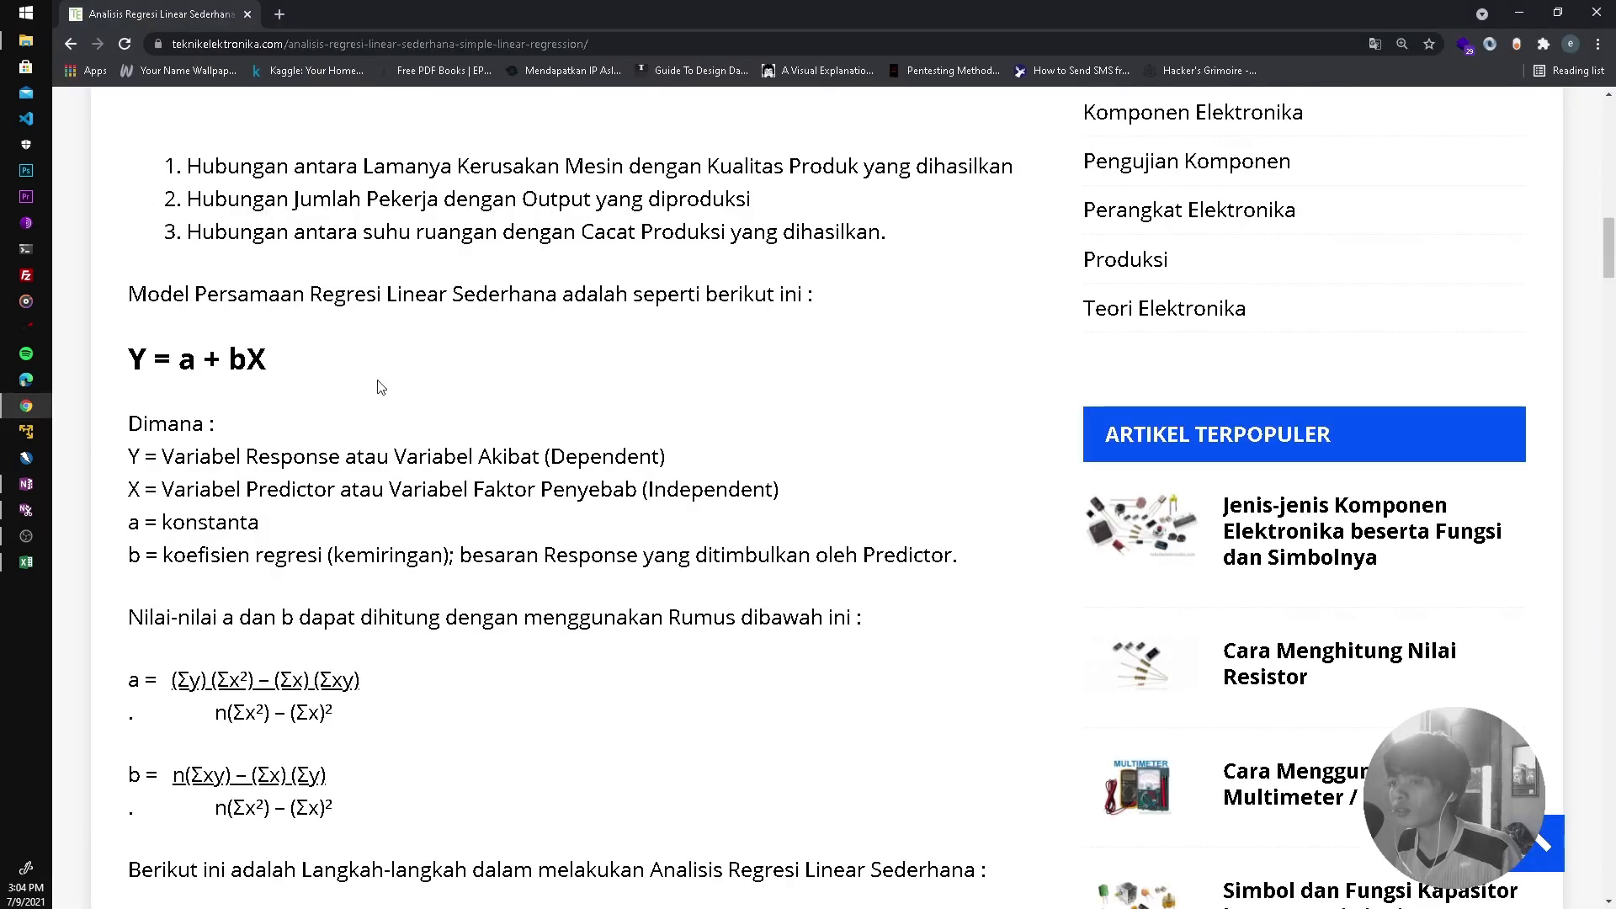
{"action": "scroll", "coordinate": [401, 335], "scroll_direction": "up", "scroll_amount": 1}
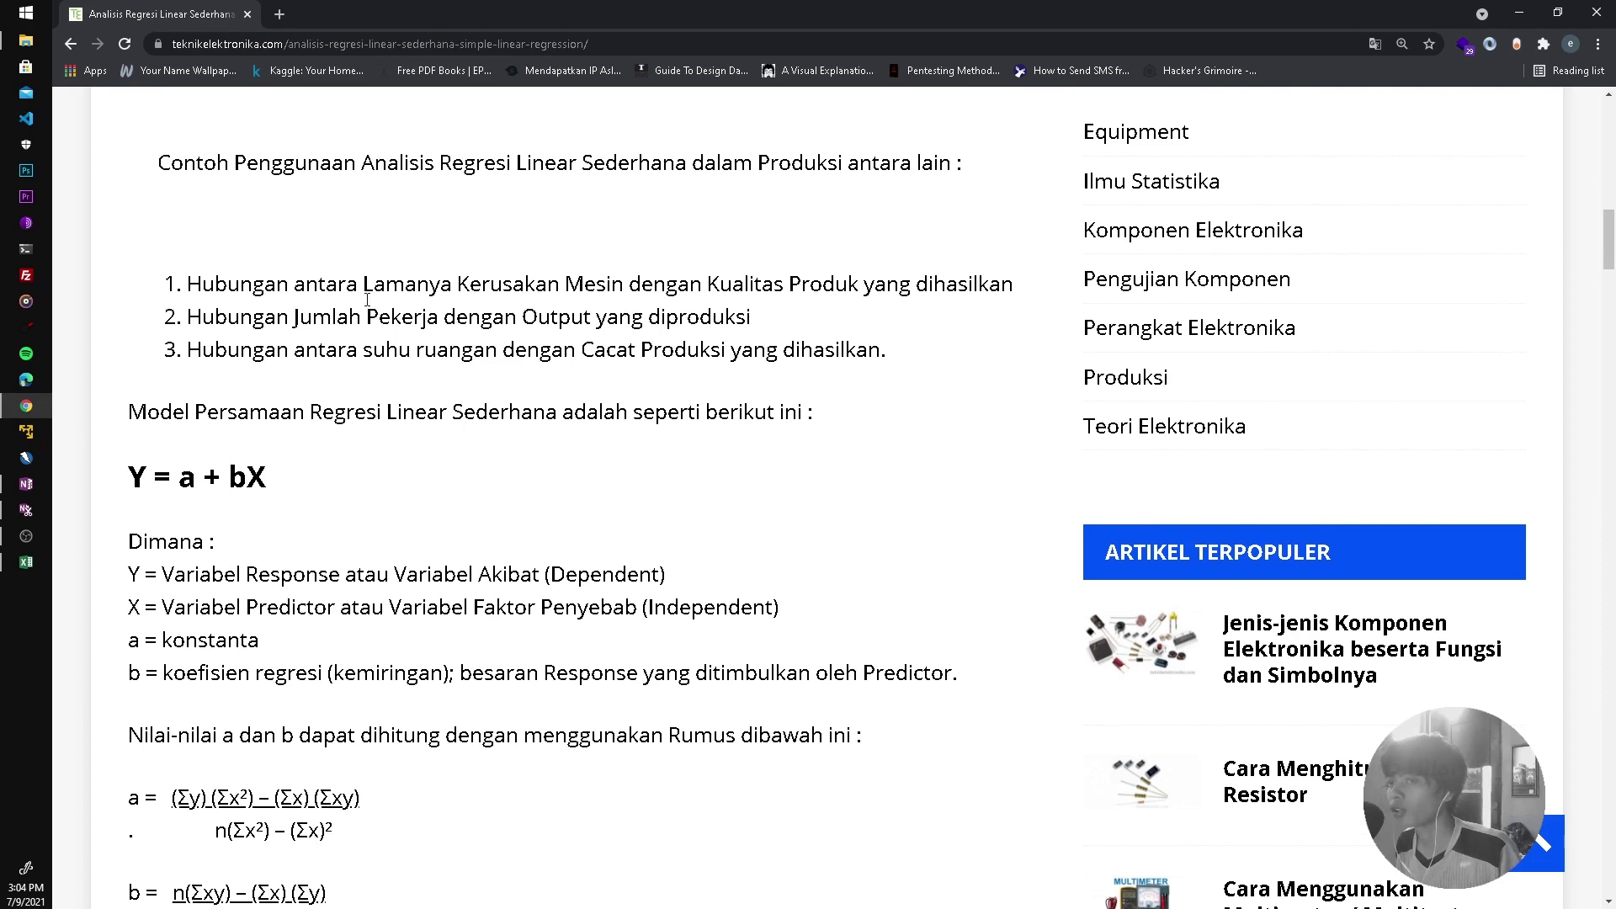
{"action": "left_click", "coordinate": [26, 484]}
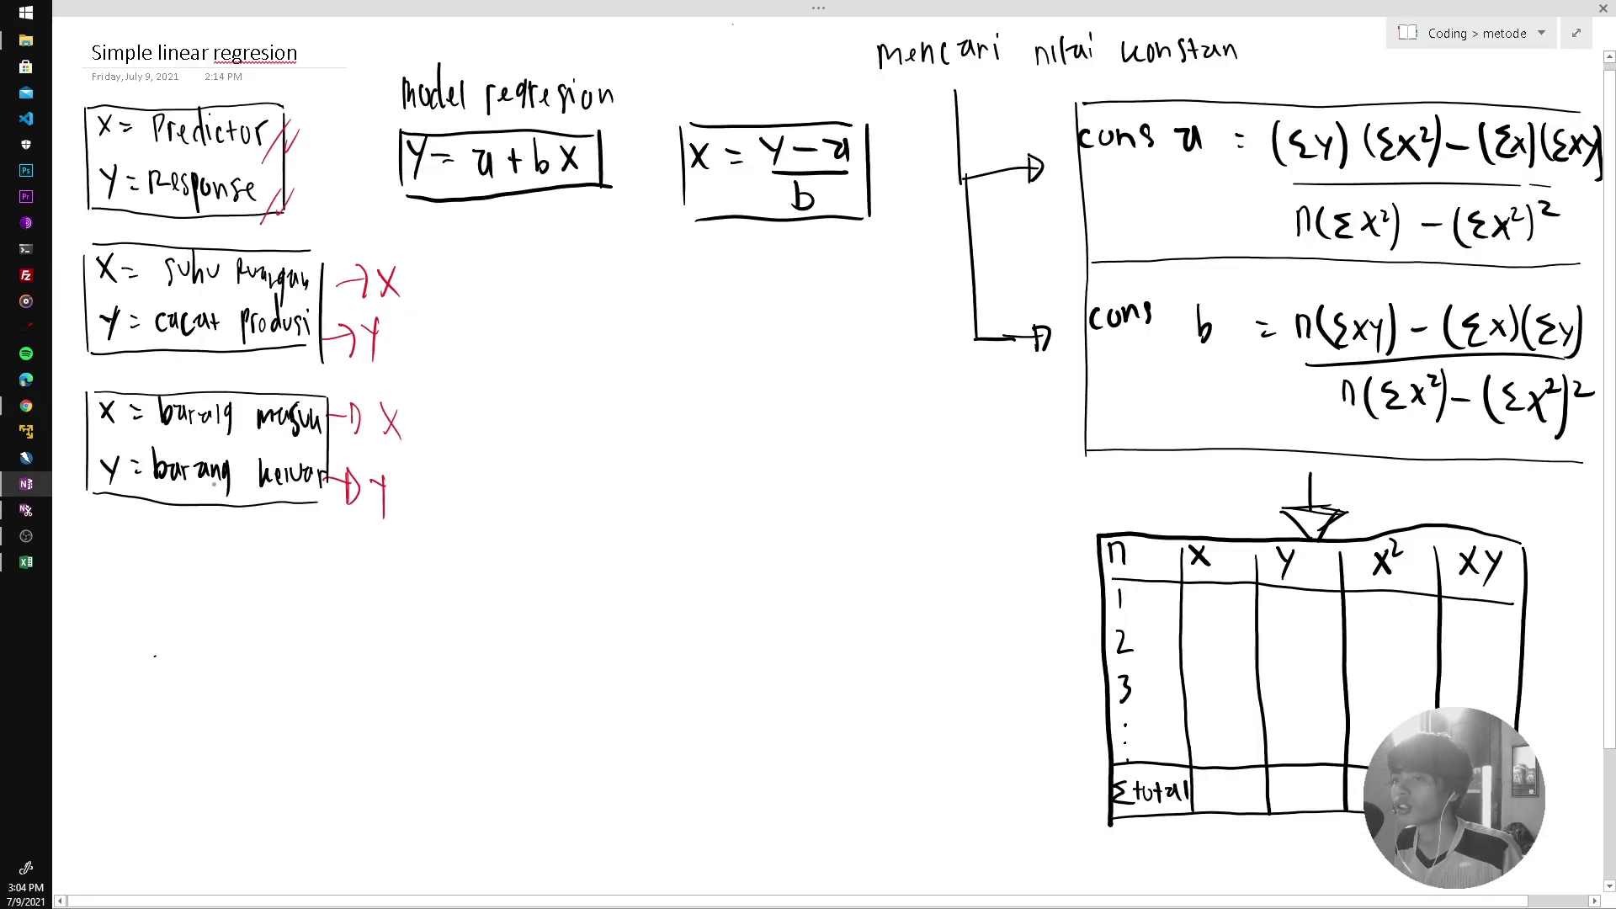
{"action": "mouse_move", "coordinate": [162, 550]}
{"action": "left_mouse_down"}
{"action": "mouse_move", "coordinate": [221, 573]}
{"action": "mouse_move", "coordinate": [287, 555]}
{"action": "left_mouse_up"}
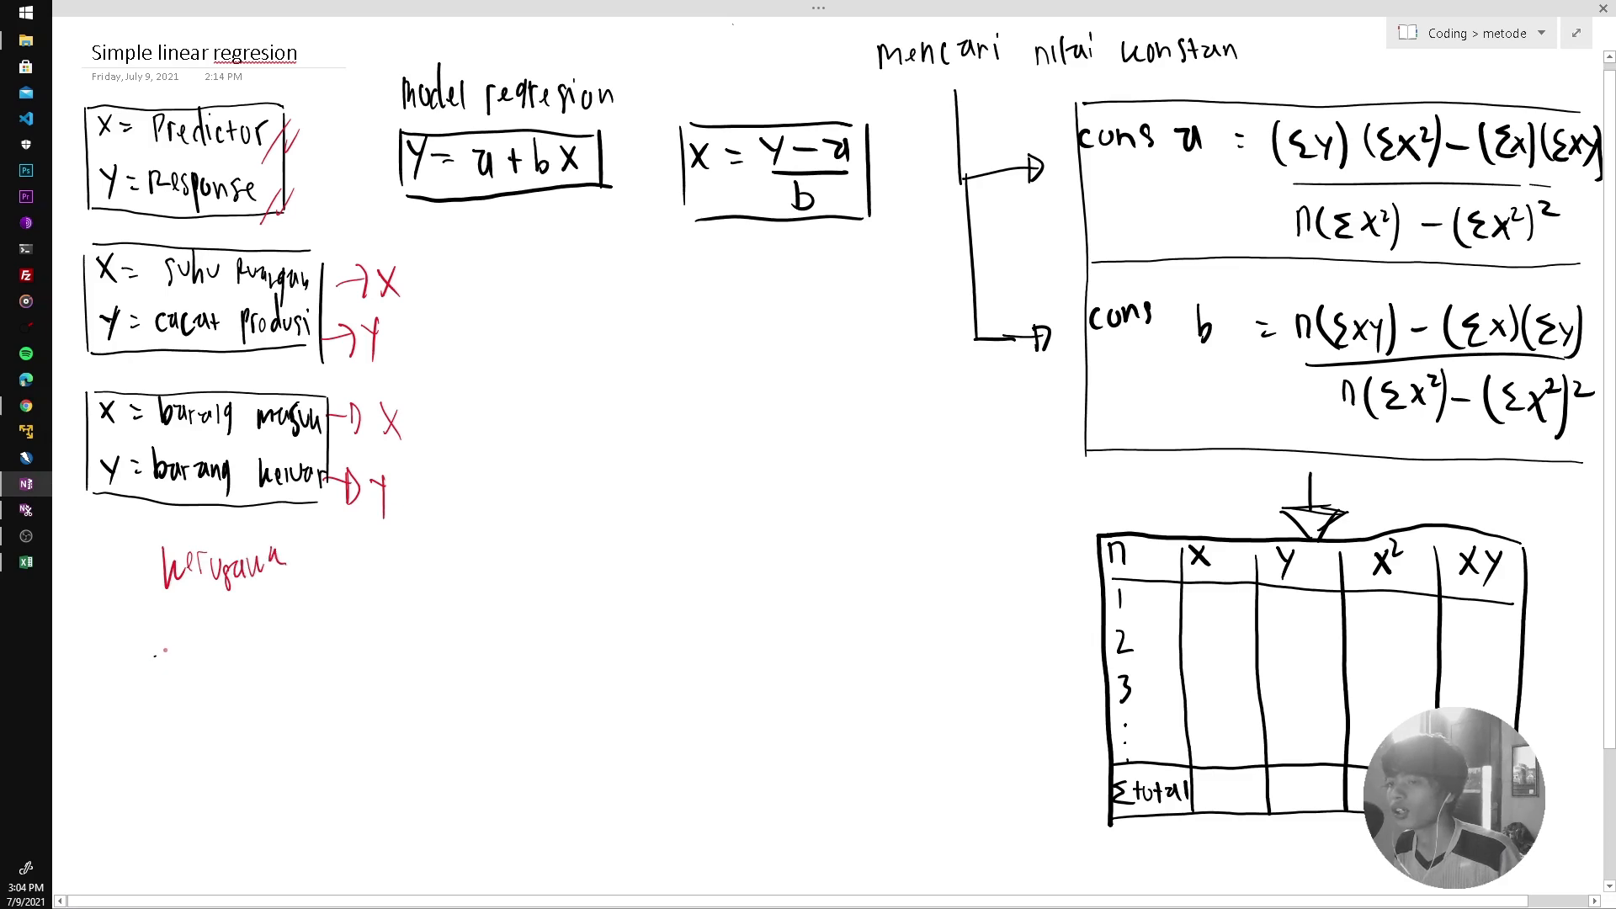
Handwrite "kualitas" beneath "kerusakan", checking the article for the term, and link the two words with a curved double-headed arrow.
{"action": "left_click_drag", "start_coordinate": [165, 650], "coordinate": [168, 680]}
{"action": "left_click", "coordinate": [26, 406]}
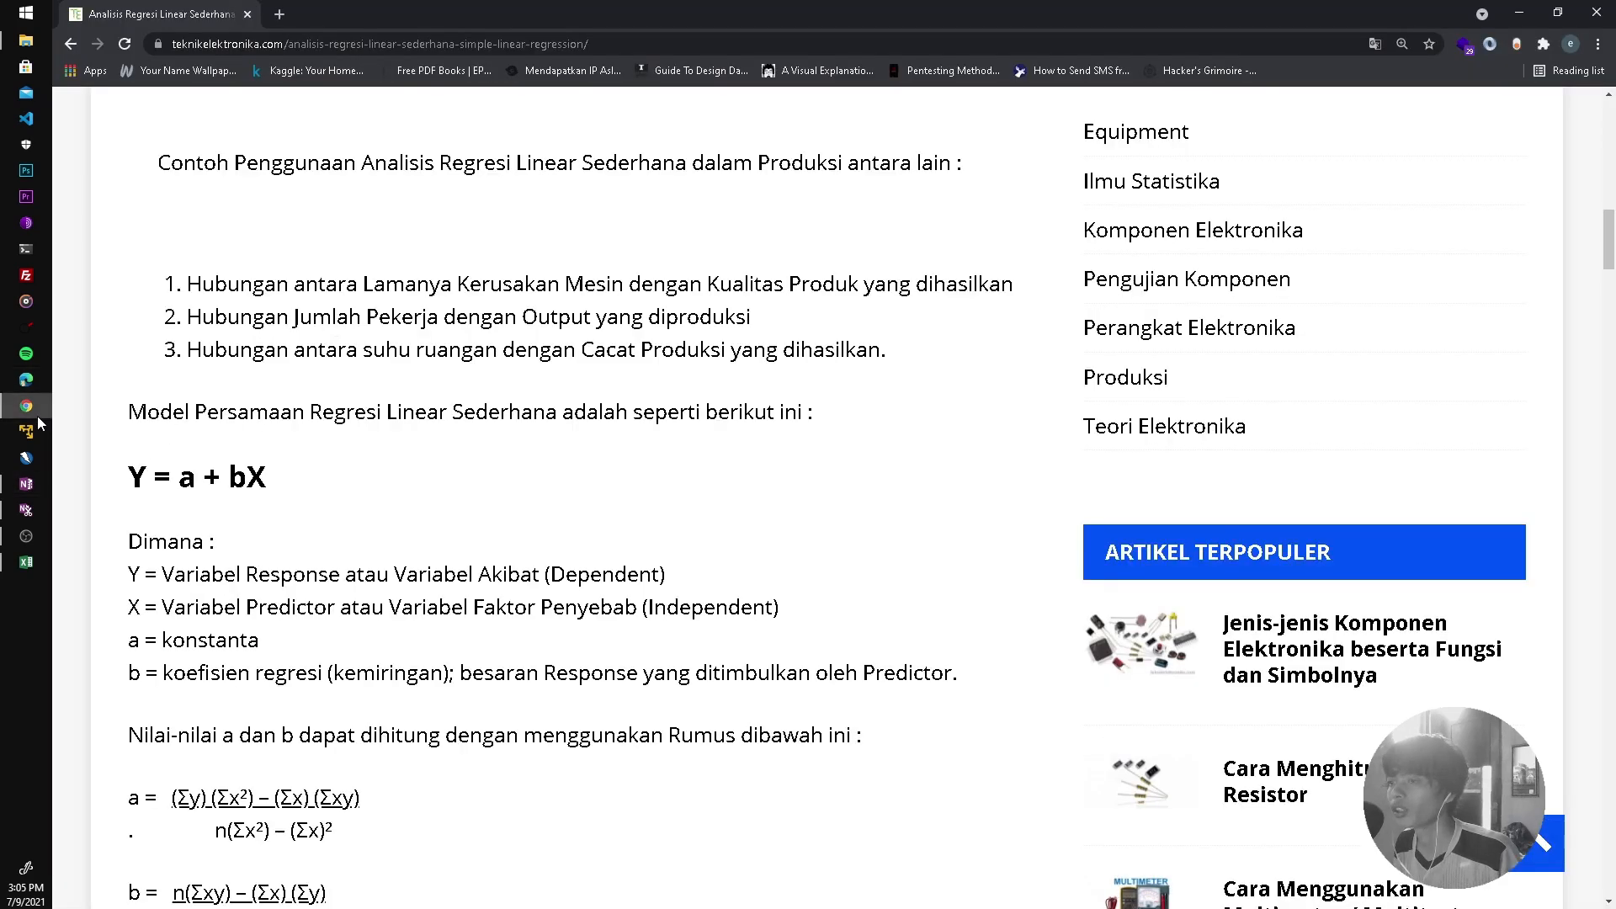
{"action": "left_click", "coordinate": [26, 484]}
{"action": "mouse_move", "coordinate": [173, 664]}
{"action": "left_mouse_down"}
{"action": "mouse_move", "coordinate": [189, 678]}
{"action": "mouse_move", "coordinate": [237, 647]}
{"action": "mouse_move", "coordinate": [236, 684]}
{"action": "left_mouse_up"}
{"action": "left_click_drag", "start_coordinate": [230, 667], "coordinate": [263, 669]}
{"action": "left_click_drag", "start_coordinate": [278, 638], "coordinate": [278, 680]}
{"action": "mouse_move", "coordinate": [132, 576]}
{"action": "left_mouse_down"}
{"action": "mouse_move", "coordinate": [138, 674]}
{"action": "mouse_move", "coordinate": [135, 653]}
{"action": "left_mouse_up"}
{"action": "left_click_drag", "start_coordinate": [123, 576], "coordinate": [141, 599]}
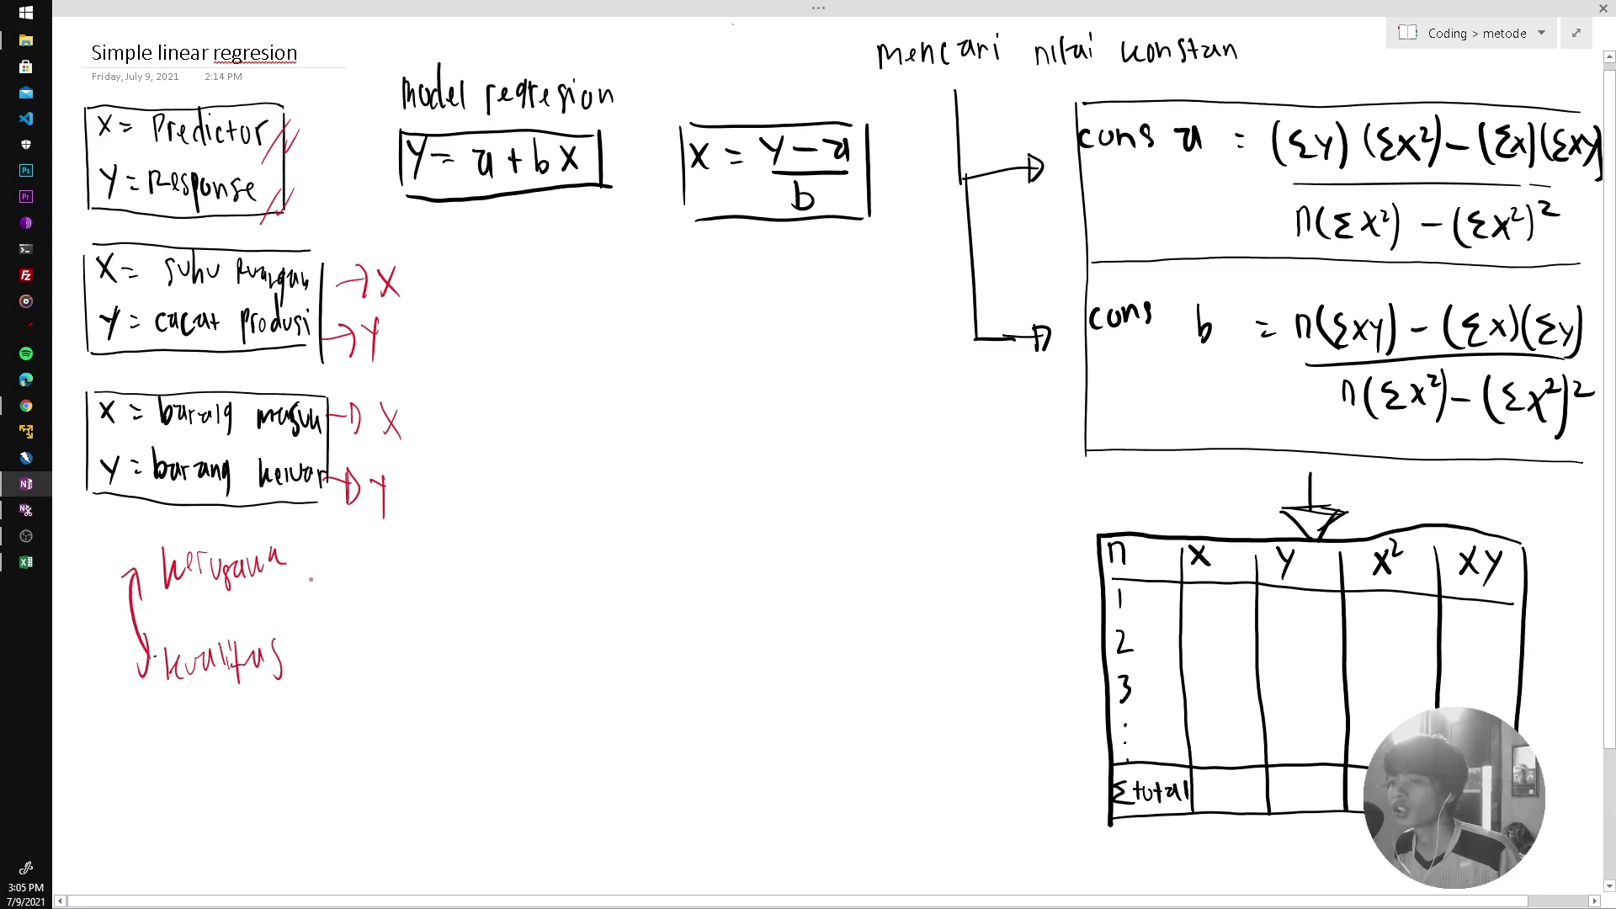
Bracket the two words with a closing brace and handwrite "Pengaruh / sebab & akibat" beside it.
{"action": "mouse_move", "coordinate": [308, 571]}
{"action": "left_mouse_down"}
{"action": "mouse_move", "coordinate": [329, 600]}
{"action": "mouse_move", "coordinate": [319, 680]}
{"action": "left_mouse_up"}
{"action": "mouse_move", "coordinate": [355, 582]}
{"action": "left_mouse_down"}
{"action": "mouse_move", "coordinate": [406, 649]}
{"action": "mouse_move", "coordinate": [461, 599]}
{"action": "mouse_move", "coordinate": [485, 624]}
{"action": "left_mouse_up"}
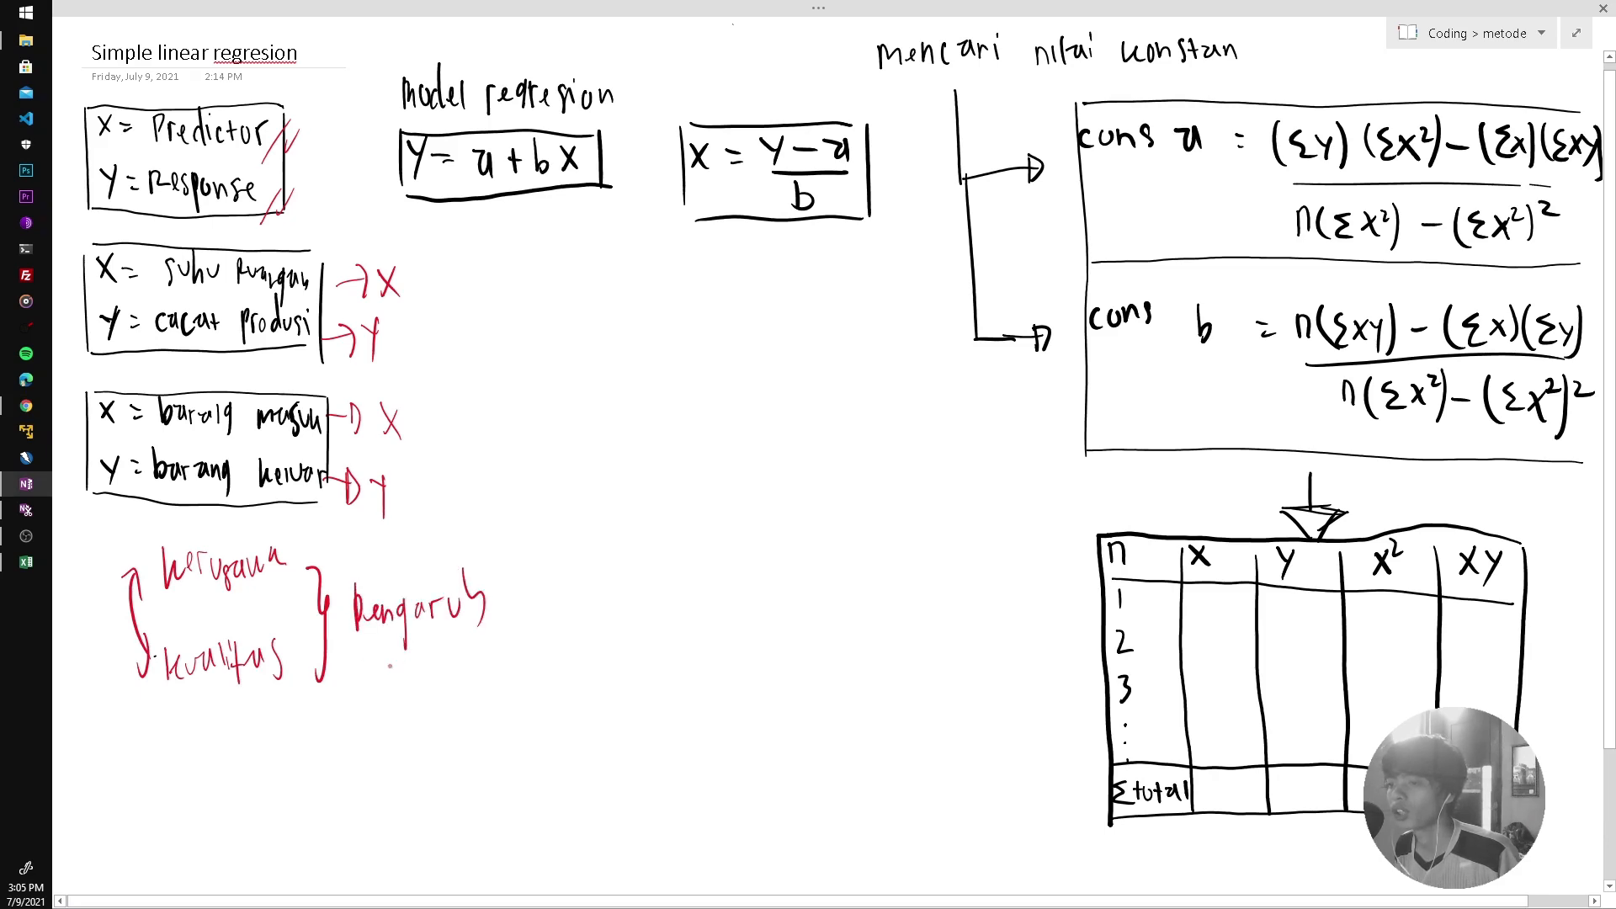
{"action": "mouse_move", "coordinate": [362, 667]}
{"action": "left_mouse_down"}
{"action": "mouse_move", "coordinate": [352, 675]}
{"action": "mouse_move", "coordinate": [435, 695]}
{"action": "left_mouse_up"}
{"action": "mouse_move", "coordinate": [516, 590]}
{"action": "left_mouse_down"}
{"action": "mouse_move", "coordinate": [454, 700]}
{"action": "mouse_move", "coordinate": [510, 673]}
{"action": "mouse_move", "coordinate": [559, 679]}
{"action": "left_mouse_up"}
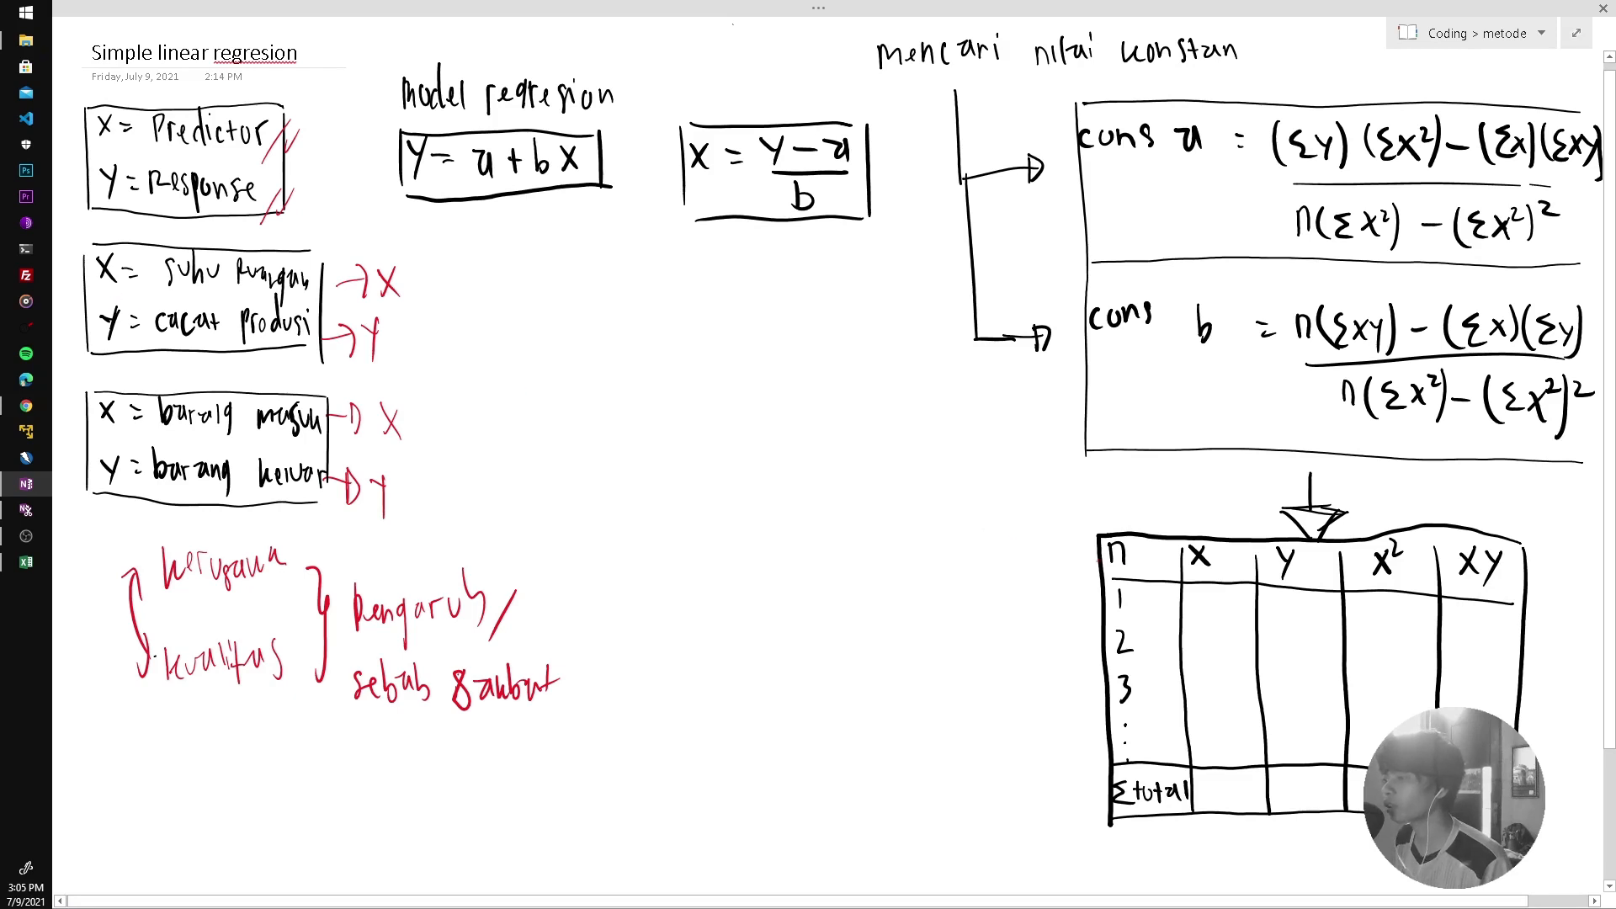
Draw lines out from the table's X and Y columns and label them "Suhu?" and "cacat prod.?".
{"action": "left_click_drag", "start_coordinate": [1200, 607], "coordinate": [1068, 620]}
{"action": "mouse_move", "coordinate": [1269, 664]}
{"action": "left_mouse_down"}
{"action": "mouse_move", "coordinate": [1088, 675]}
{"action": "mouse_move", "coordinate": [1087, 693]}
{"action": "left_mouse_up"}
{"action": "mouse_move", "coordinate": [958, 596]}
{"action": "left_mouse_down"}
{"action": "mouse_move", "coordinate": [949, 619]}
{"action": "mouse_move", "coordinate": [1009, 612]}
{"action": "left_mouse_up"}
{"action": "mouse_move", "coordinate": [952, 692]}
{"action": "left_mouse_down"}
{"action": "mouse_move", "coordinate": [960, 706]}
{"action": "mouse_move", "coordinate": [1006, 682]}
{"action": "mouse_move", "coordinate": [1013, 700]}
{"action": "mouse_move", "coordinate": [1022, 671]}
{"action": "left_mouse_up"}
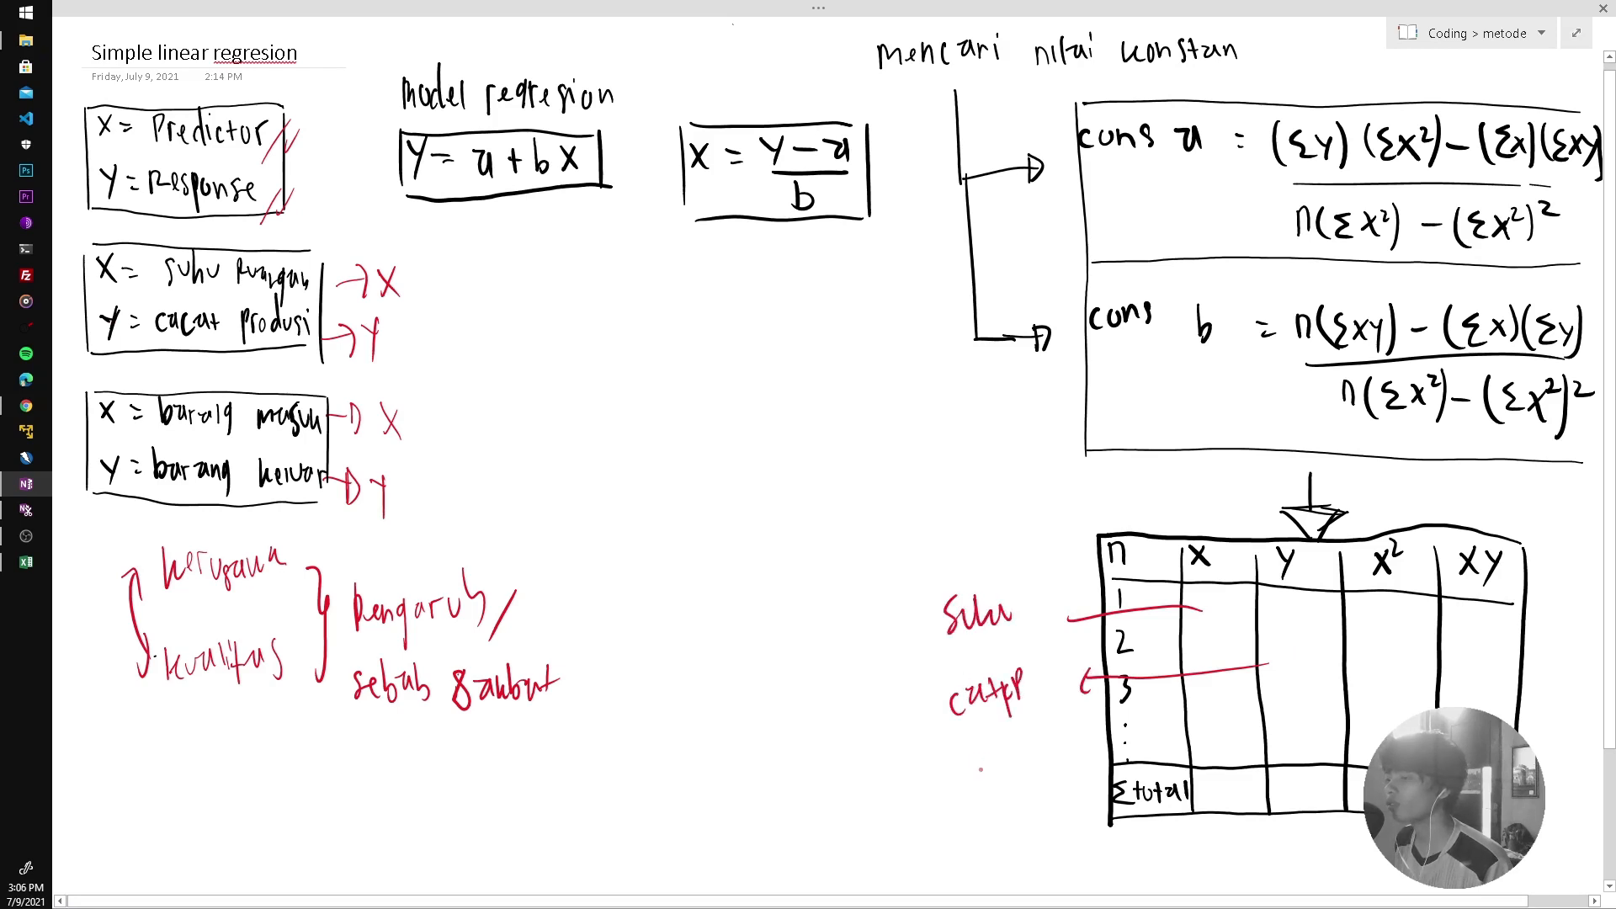
{"action": "mouse_move", "coordinate": [972, 748]}
{"action": "left_mouse_down"}
{"action": "mouse_move", "coordinate": [980, 774]}
{"action": "mouse_move", "coordinate": [1000, 765]}
{"action": "left_mouse_up"}
{"action": "mouse_move", "coordinate": [1008, 731]}
{"action": "left_mouse_down"}
{"action": "mouse_move", "coordinate": [1013, 752]}
{"action": "mouse_move", "coordinate": [1044, 754]}
{"action": "left_mouse_up"}
{"action": "left_click", "coordinate": [1029, 752]}
{"action": "left_click", "coordinate": [1036, 620]}
{"action": "left_click", "coordinate": [1035, 598]}
{"action": "left_click_drag", "start_coordinate": [1016, 579], "coordinate": [1029, 601]}
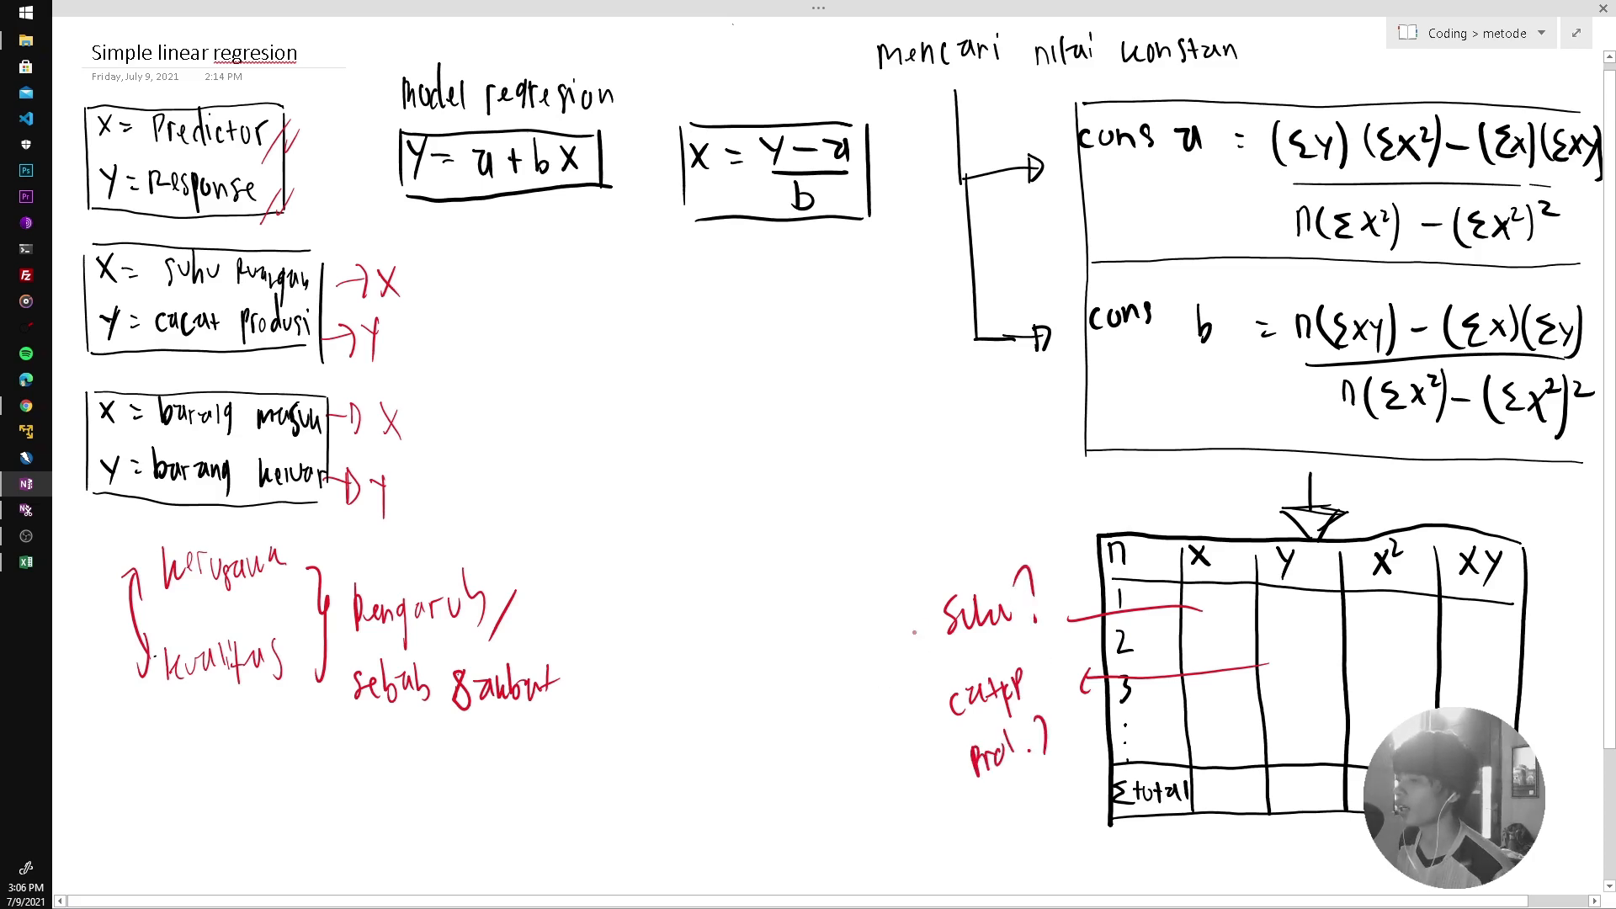
Group the "Suhu?" and "cacat prod.?" labels with a brace and handwrite "nilai awal" next to it.
{"action": "mouse_move", "coordinate": [921, 614]}
{"action": "left_mouse_down"}
{"action": "mouse_move", "coordinate": [901, 701]}
{"action": "mouse_move", "coordinate": [930, 772]}
{"action": "left_mouse_up"}
{"action": "left_click_drag", "start_coordinate": [743, 712], "coordinate": [808, 686]}
{"action": "mouse_move", "coordinate": [759, 751]}
{"action": "left_mouse_down"}
{"action": "mouse_move", "coordinate": [822, 732]}
{"action": "mouse_move", "coordinate": [838, 751]}
{"action": "left_mouse_up"}
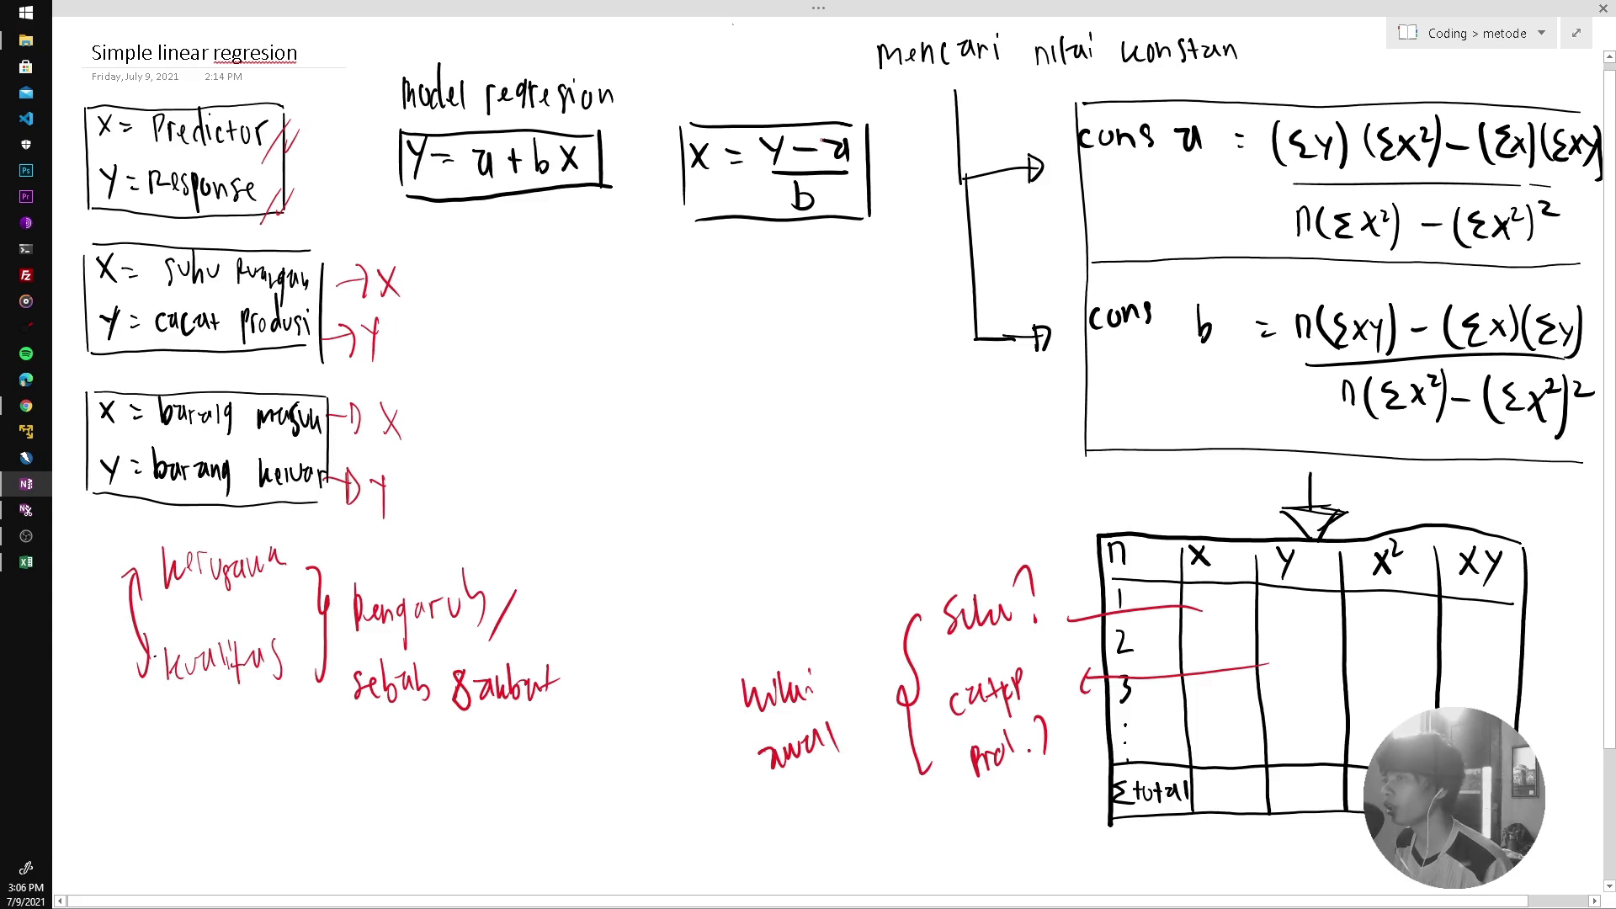
Circle the arrows to both constants, the ΣX² and ΣXY terms in formula a, and the table's X² and XY headers.
{"action": "mouse_move", "coordinate": [1031, 140]}
{"action": "left_mouse_down"}
{"action": "mouse_move", "coordinate": [1019, 165]}
{"action": "mouse_move", "coordinate": [1042, 145]}
{"action": "left_mouse_up"}
{"action": "mouse_move", "coordinate": [1042, 307]}
{"action": "left_mouse_down"}
{"action": "mouse_move", "coordinate": [1032, 352]}
{"action": "mouse_move", "coordinate": [1046, 312]}
{"action": "left_mouse_up"}
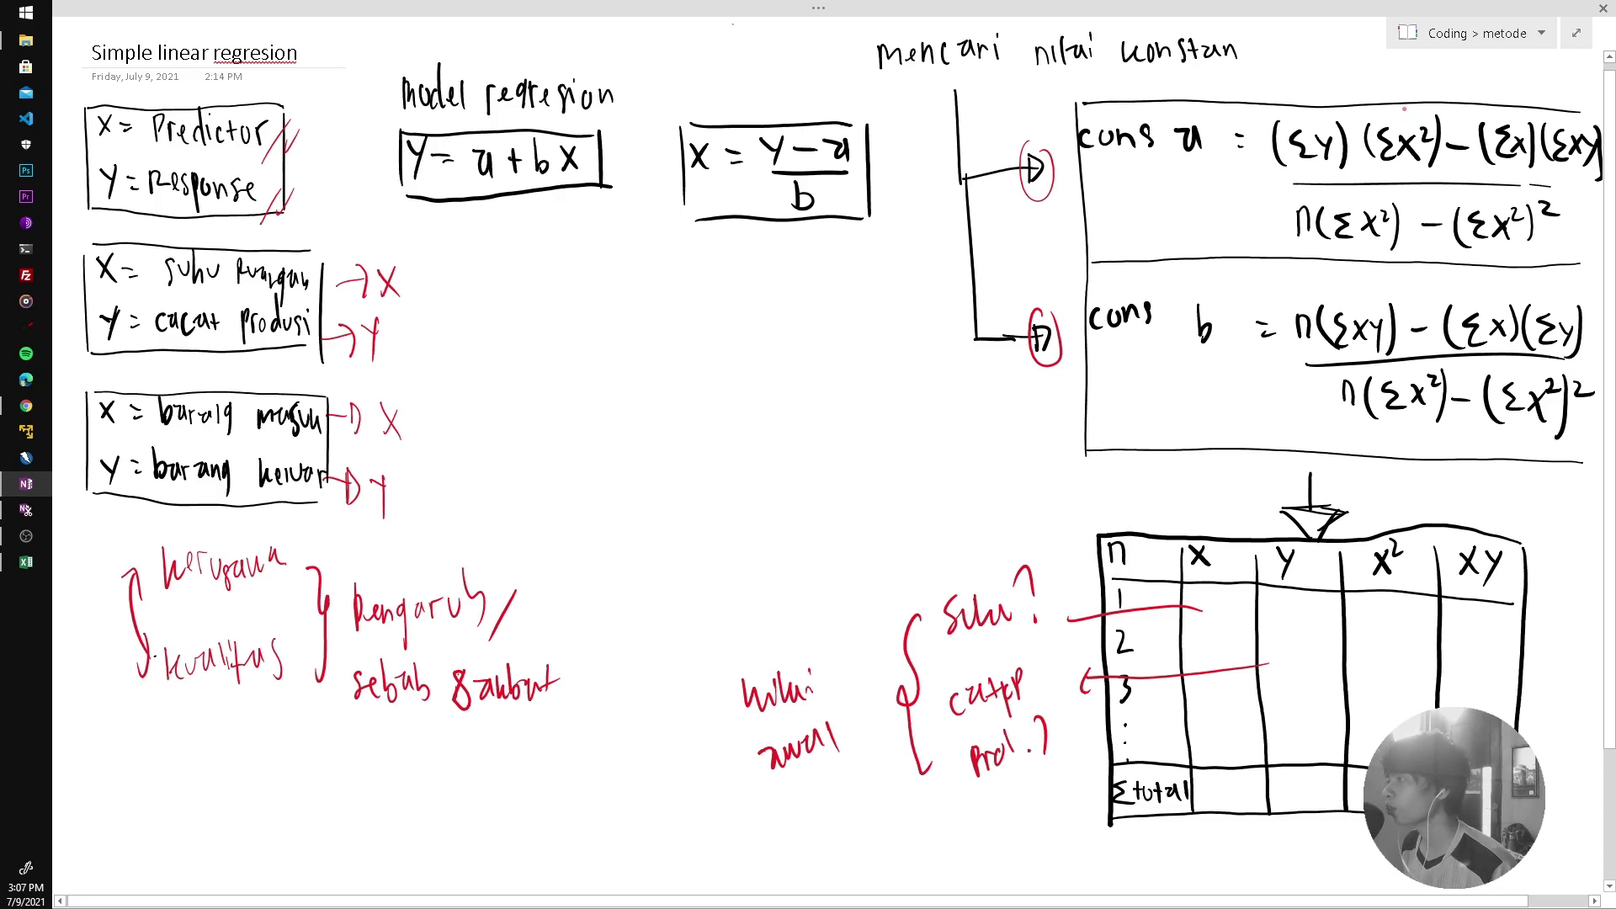
{"action": "mouse_move", "coordinate": [1405, 109]}
{"action": "left_mouse_down"}
{"action": "mouse_move", "coordinate": [1380, 159]}
{"action": "mouse_move", "coordinate": [1427, 111]}
{"action": "left_mouse_up"}
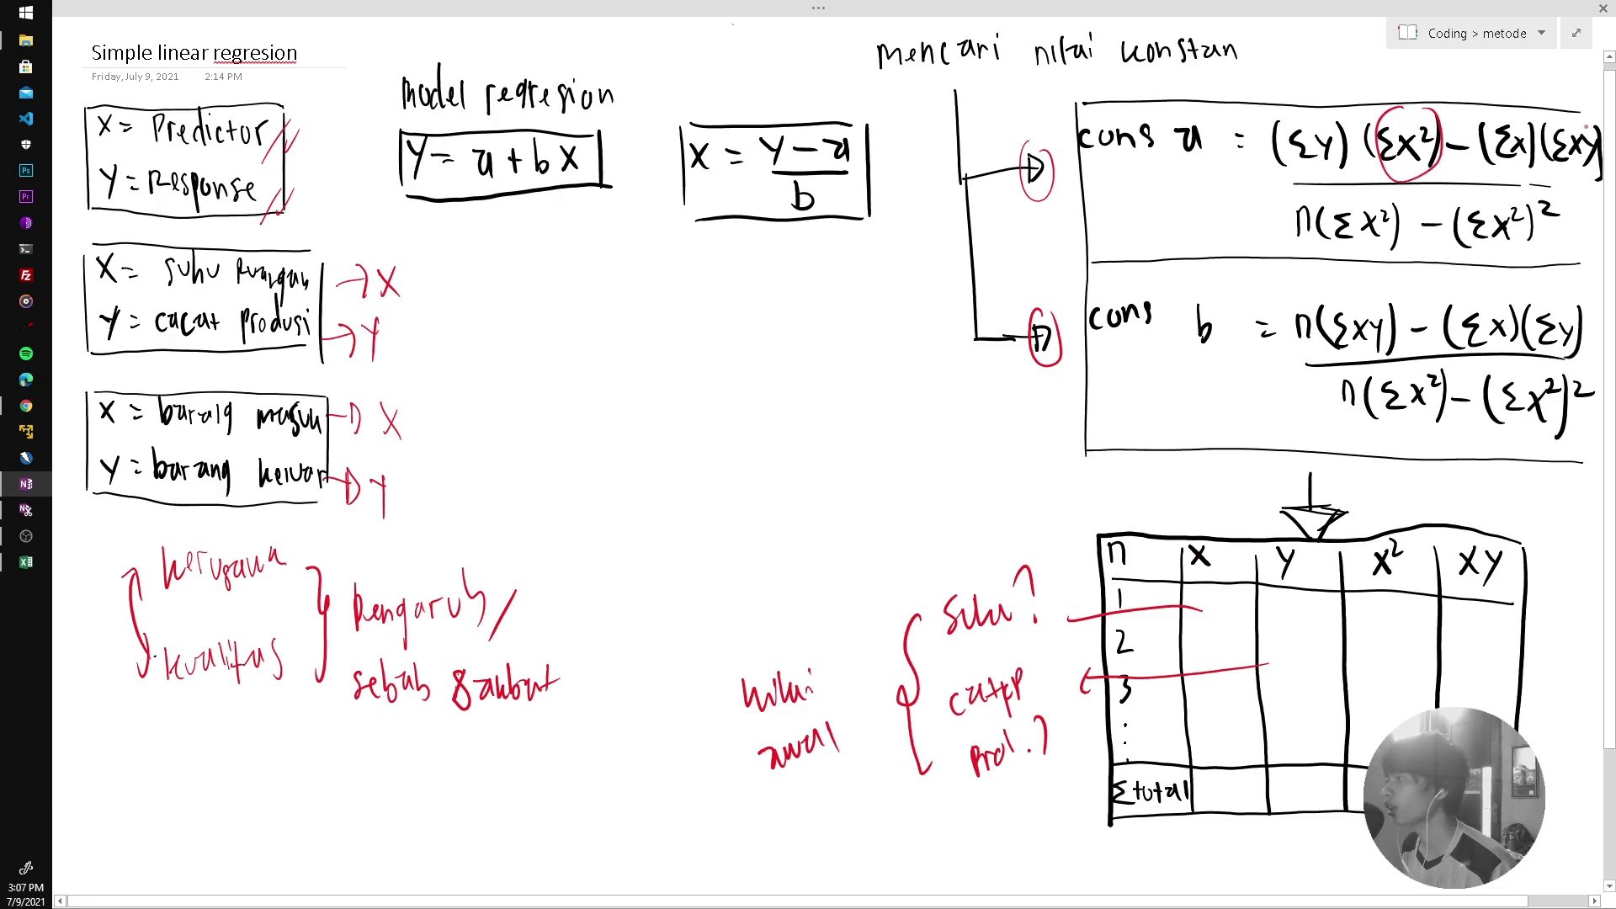
{"action": "mouse_move", "coordinate": [1586, 127]}
{"action": "left_mouse_down"}
{"action": "mouse_move", "coordinate": [1569, 113]}
{"action": "mouse_move", "coordinate": [1594, 118]}
{"action": "left_mouse_up"}
{"action": "mouse_move", "coordinate": [1394, 529]}
{"action": "left_mouse_down"}
{"action": "mouse_move", "coordinate": [1365, 558]}
{"action": "mouse_move", "coordinate": [1423, 566]}
{"action": "mouse_move", "coordinate": [1400, 522]}
{"action": "mouse_move", "coordinate": [1449, 560]}
{"action": "mouse_move", "coordinate": [1489, 517]}
{"action": "left_mouse_up"}
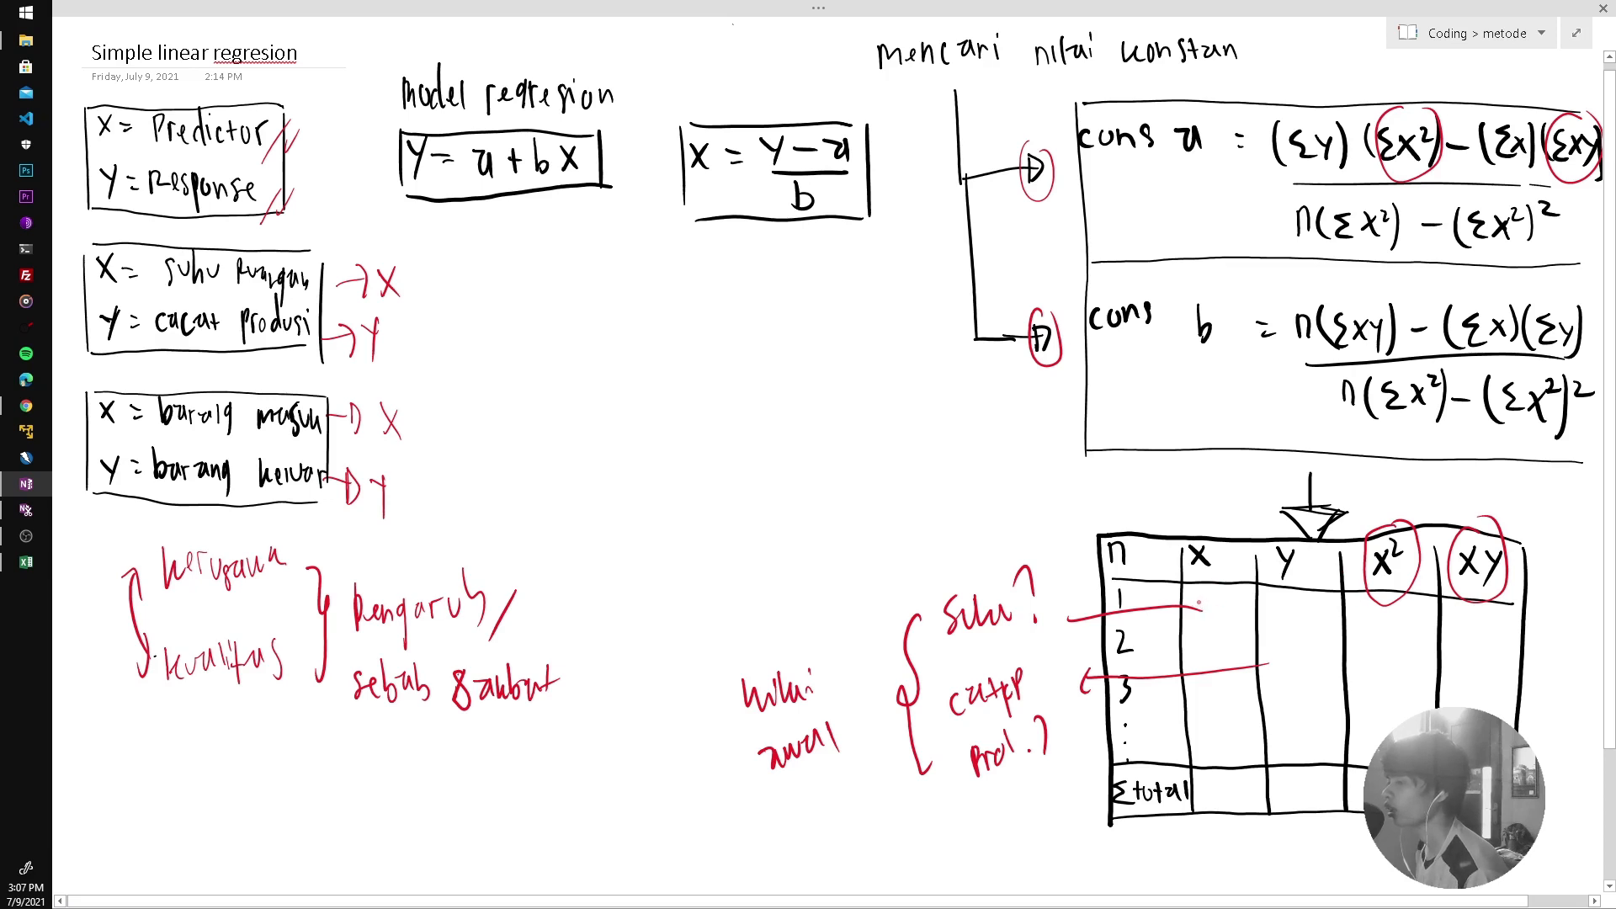
Fill the table's first row with X 10, Y 5, X² 100 and XY 50.
{"action": "left_click_drag", "start_coordinate": [1199, 595], "coordinate": [1199, 622]}
{"action": "left_click_drag", "start_coordinate": [1195, 607], "coordinate": [1204, 607]}
{"action": "mouse_move", "coordinate": [1208, 608]}
{"action": "left_mouse_down"}
{"action": "mouse_move", "coordinate": [1283, 632]}
{"action": "mouse_move", "coordinate": [1297, 598]}
{"action": "left_mouse_up"}
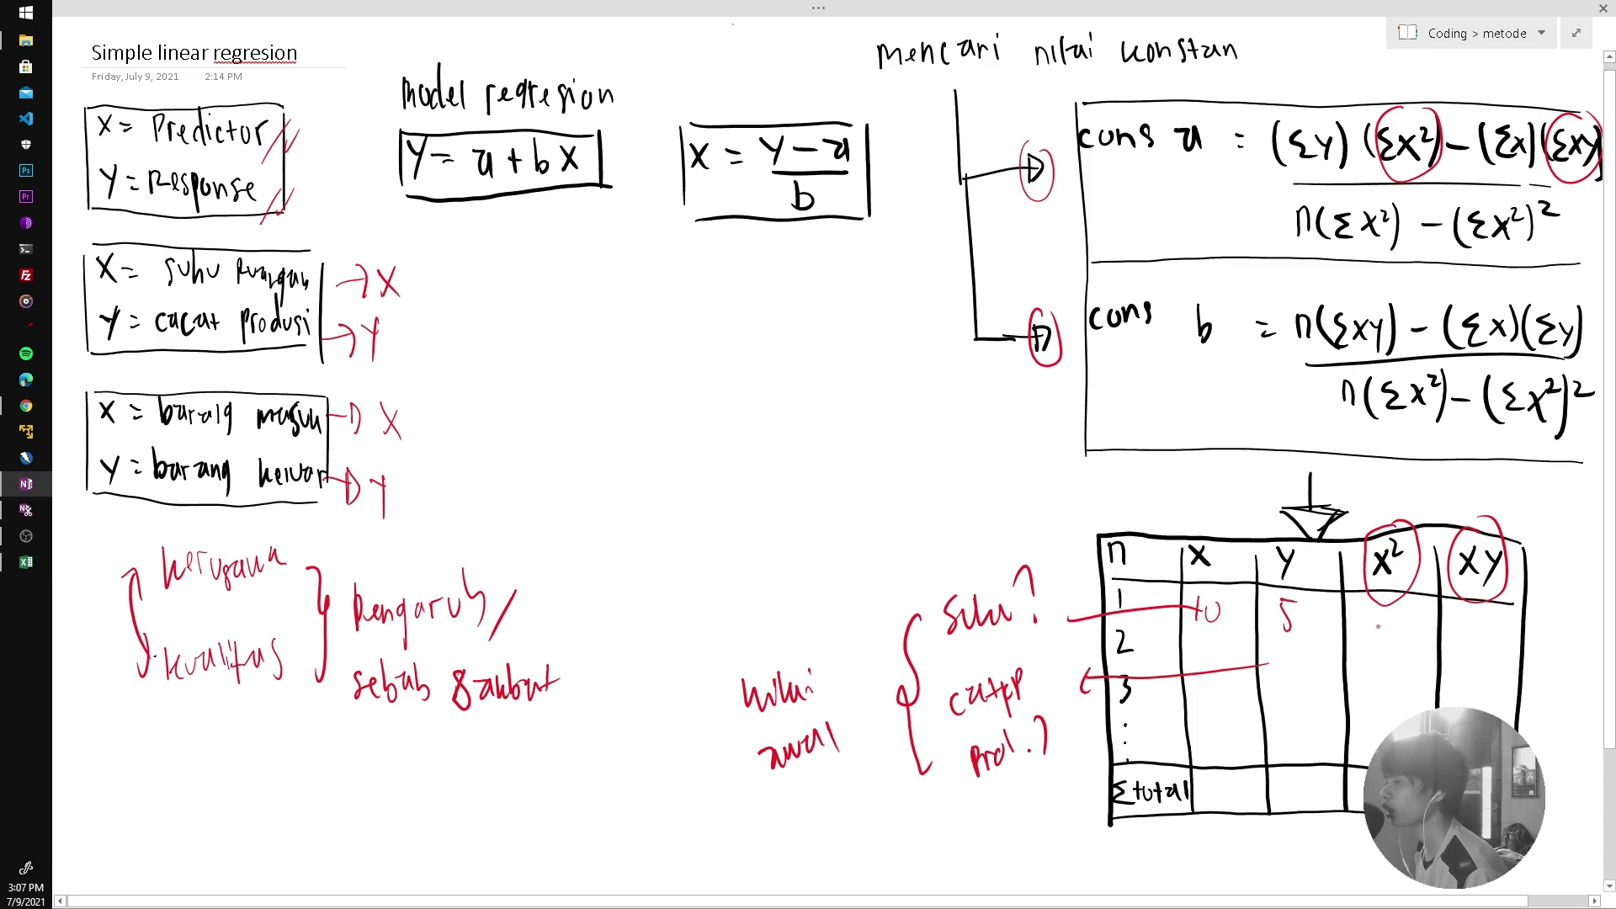
{"action": "left_click_drag", "start_coordinate": [1370, 609], "coordinate": [1372, 635]}
{"action": "left_click_drag", "start_coordinate": [1388, 617], "coordinate": [1406, 615]}
{"action": "left_click_drag", "start_coordinate": [1485, 628], "coordinate": [1483, 632]}
Fill the table's second row with X 2, Y 8, X² 4 and XY 16.
{"action": "mouse_move", "coordinate": [1207, 650]}
{"action": "left_mouse_down"}
{"action": "mouse_move", "coordinate": [1217, 668]}
{"action": "mouse_move", "coordinate": [1288, 665]}
{"action": "left_mouse_up"}
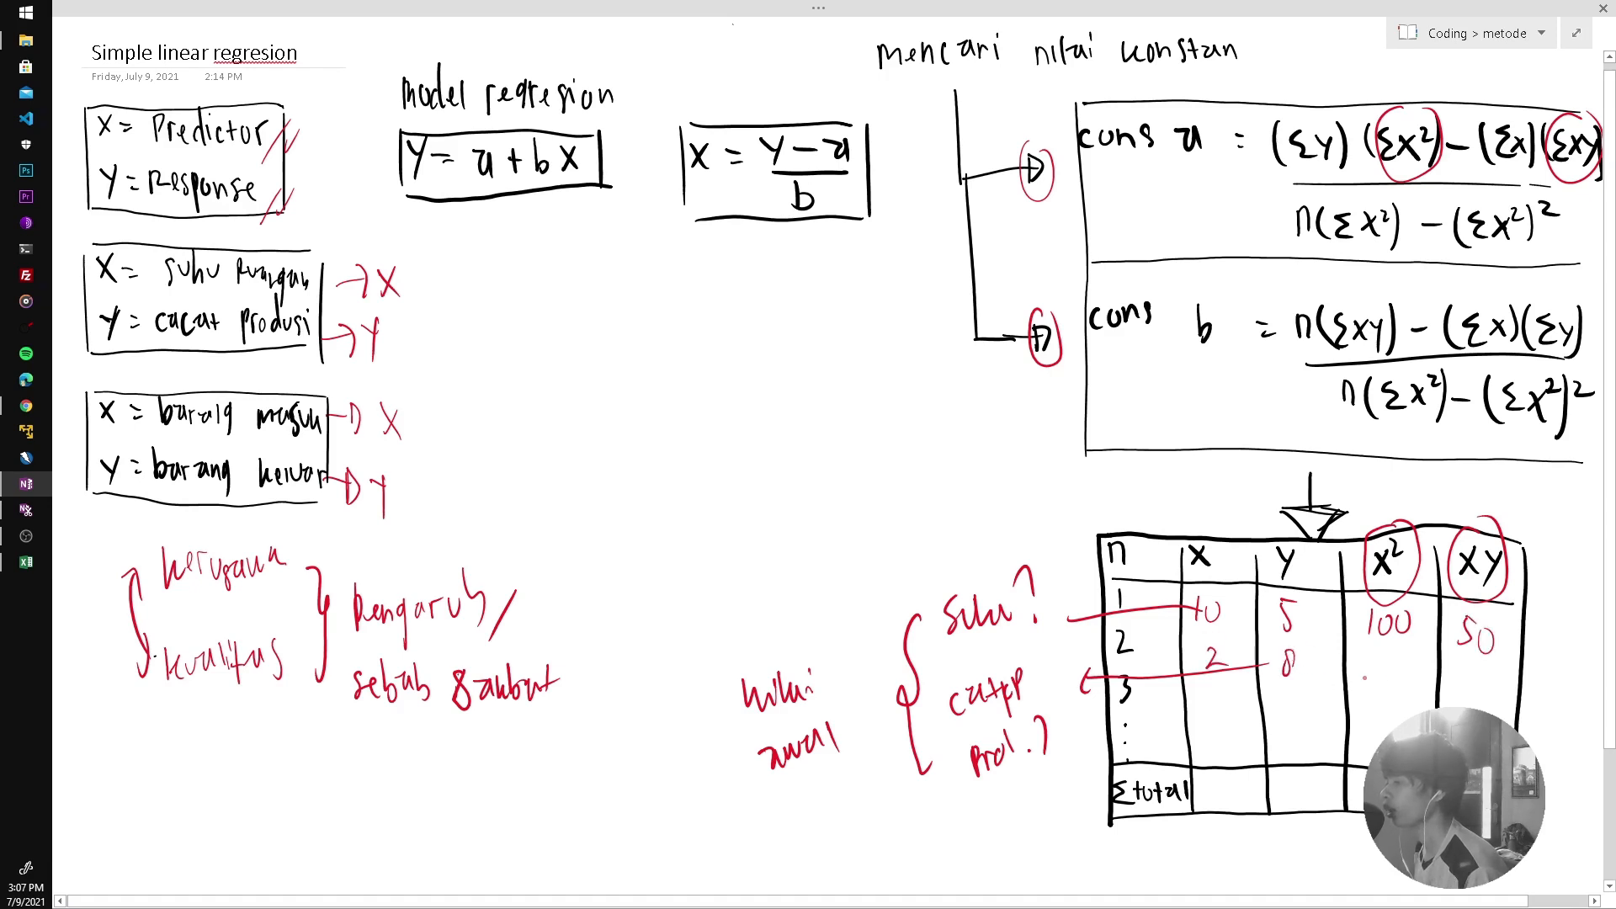
{"action": "left_click_drag", "start_coordinate": [1381, 650], "coordinate": [1385, 679]}
{"action": "left_click_drag", "start_coordinate": [1397, 659], "coordinate": [1390, 673]}
{"action": "left_click_drag", "start_coordinate": [1382, 661], "coordinate": [1393, 703]}
{"action": "left_click_drag", "start_coordinate": [1466, 661], "coordinate": [1475, 681]}
Note n=2 in the open area and write the column totals 12 for X and 13 for Y.
{"action": "mouse_move", "coordinate": [784, 416]}
{"action": "left_mouse_down"}
{"action": "mouse_move", "coordinate": [799, 446]}
{"action": "mouse_move", "coordinate": [815, 430]}
{"action": "left_mouse_up"}
{"action": "left_click_drag", "start_coordinate": [806, 441], "coordinate": [853, 440]}
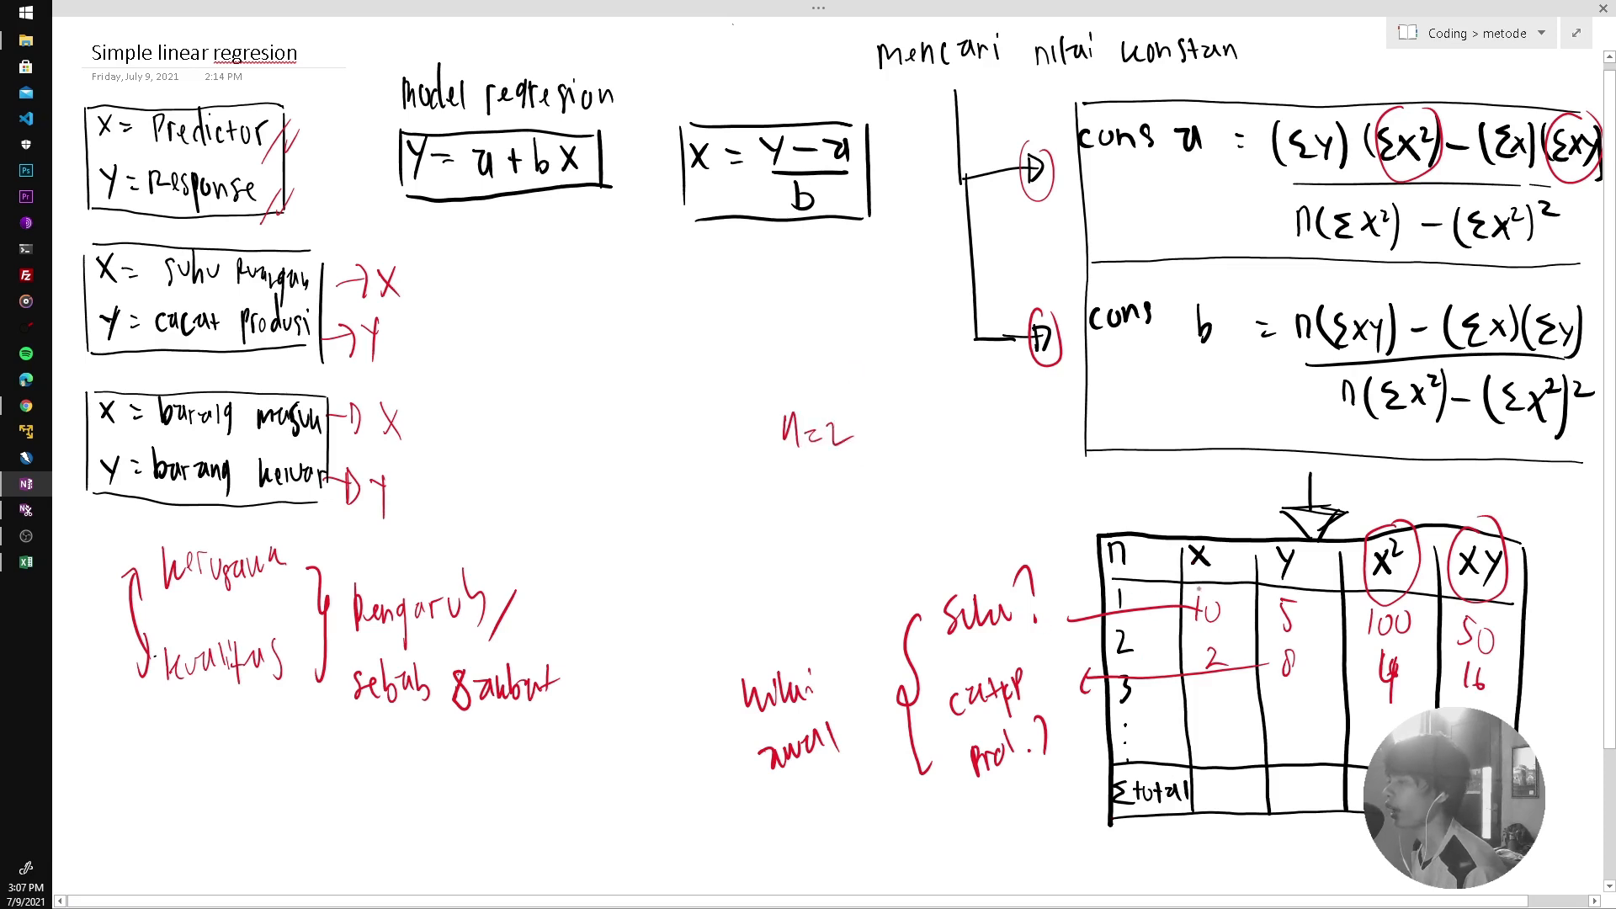
{"action": "mouse_move", "coordinate": [1214, 788]}
{"action": "left_mouse_down"}
{"action": "mouse_move", "coordinate": [1216, 808]}
{"action": "mouse_move", "coordinate": [1295, 795]}
{"action": "mouse_move", "coordinate": [1307, 814]}
{"action": "left_mouse_up"}
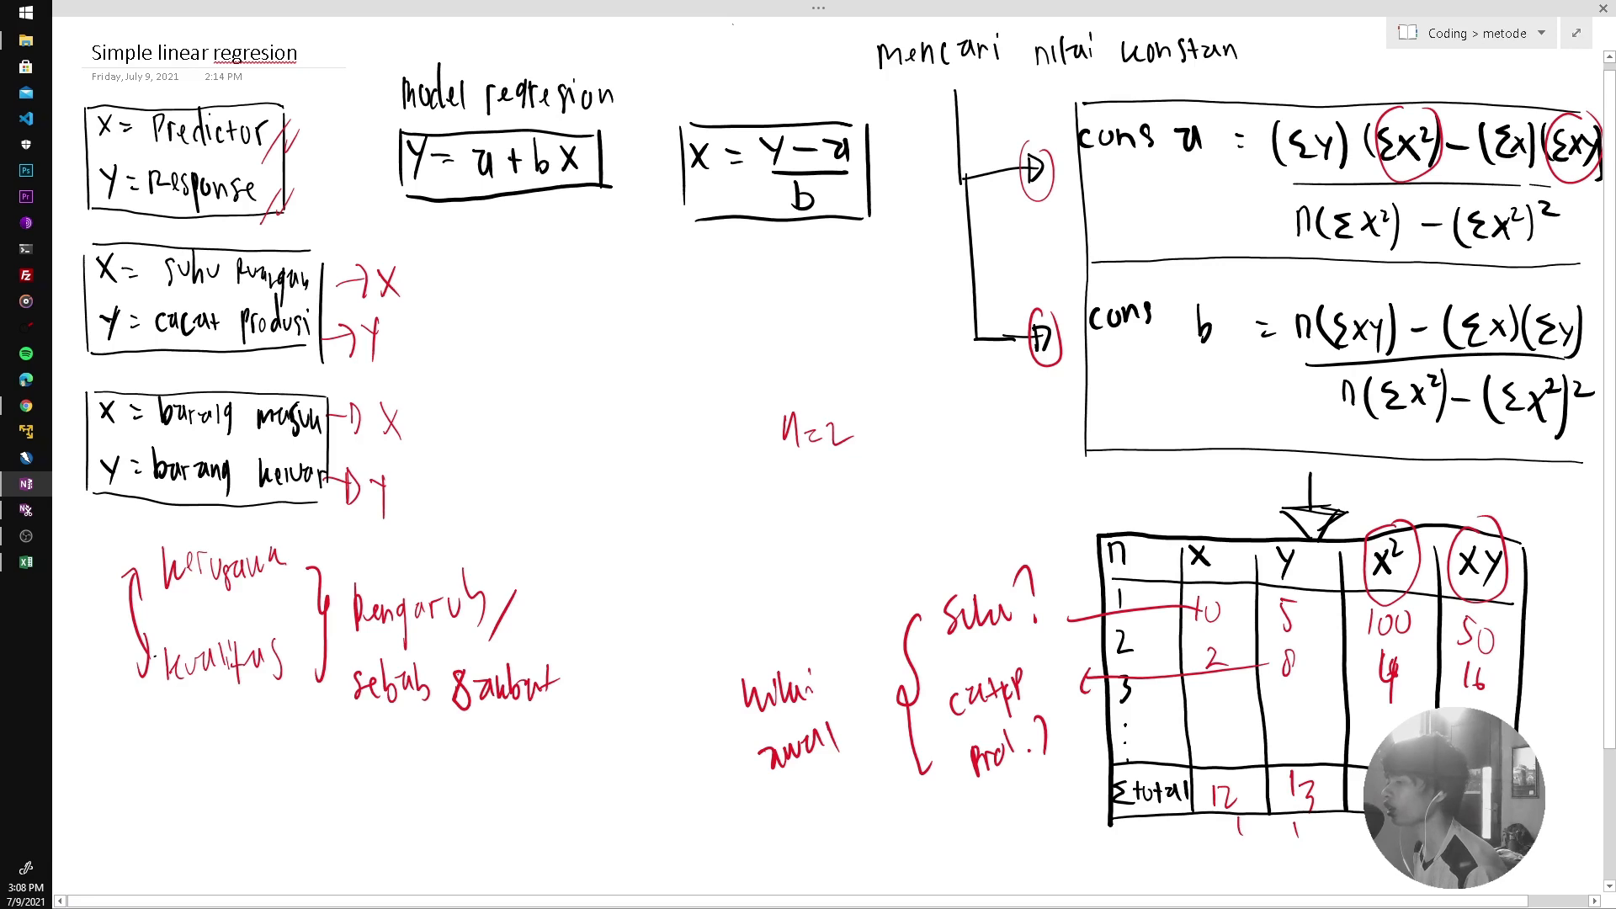
Draw arrows from the table's totals up to the constant formulas and from the marked constants a and b to the regression model.
{"action": "mouse_move", "coordinate": [1545, 813]}
{"action": "left_mouse_down"}
{"action": "mouse_move", "coordinate": [1586, 493]}
{"action": "mouse_move", "coordinate": [1580, 510]}
{"action": "left_mouse_up"}
{"action": "left_click_drag", "start_coordinate": [1574, 500], "coordinate": [1553, 541]}
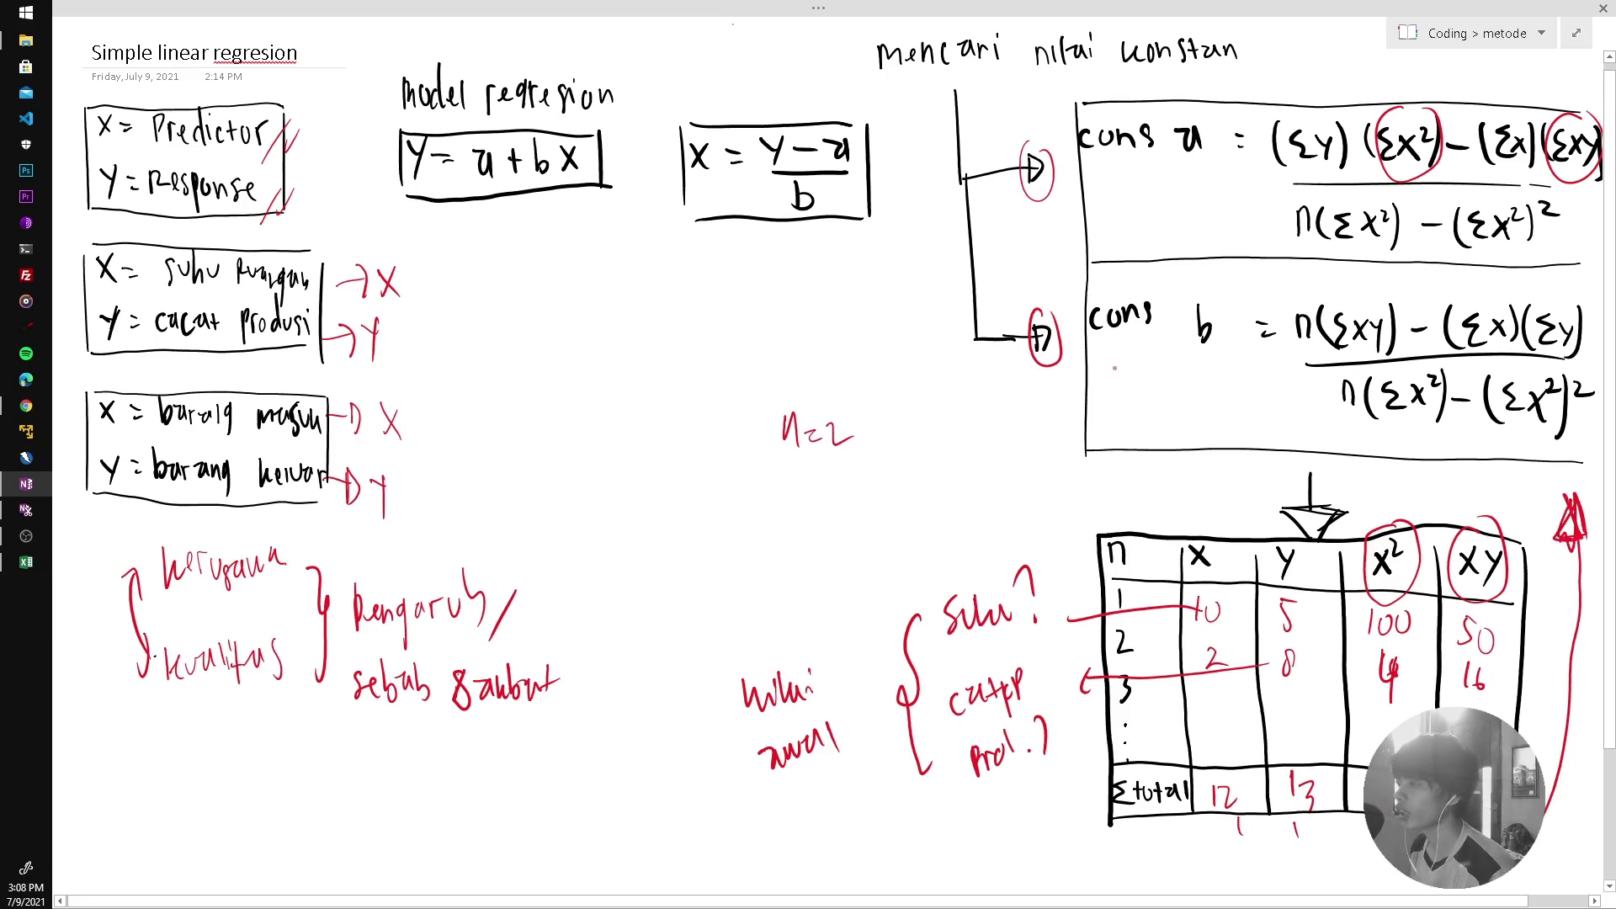
{"action": "left_click_drag", "start_coordinate": [1220, 342], "coordinate": [1207, 368]}
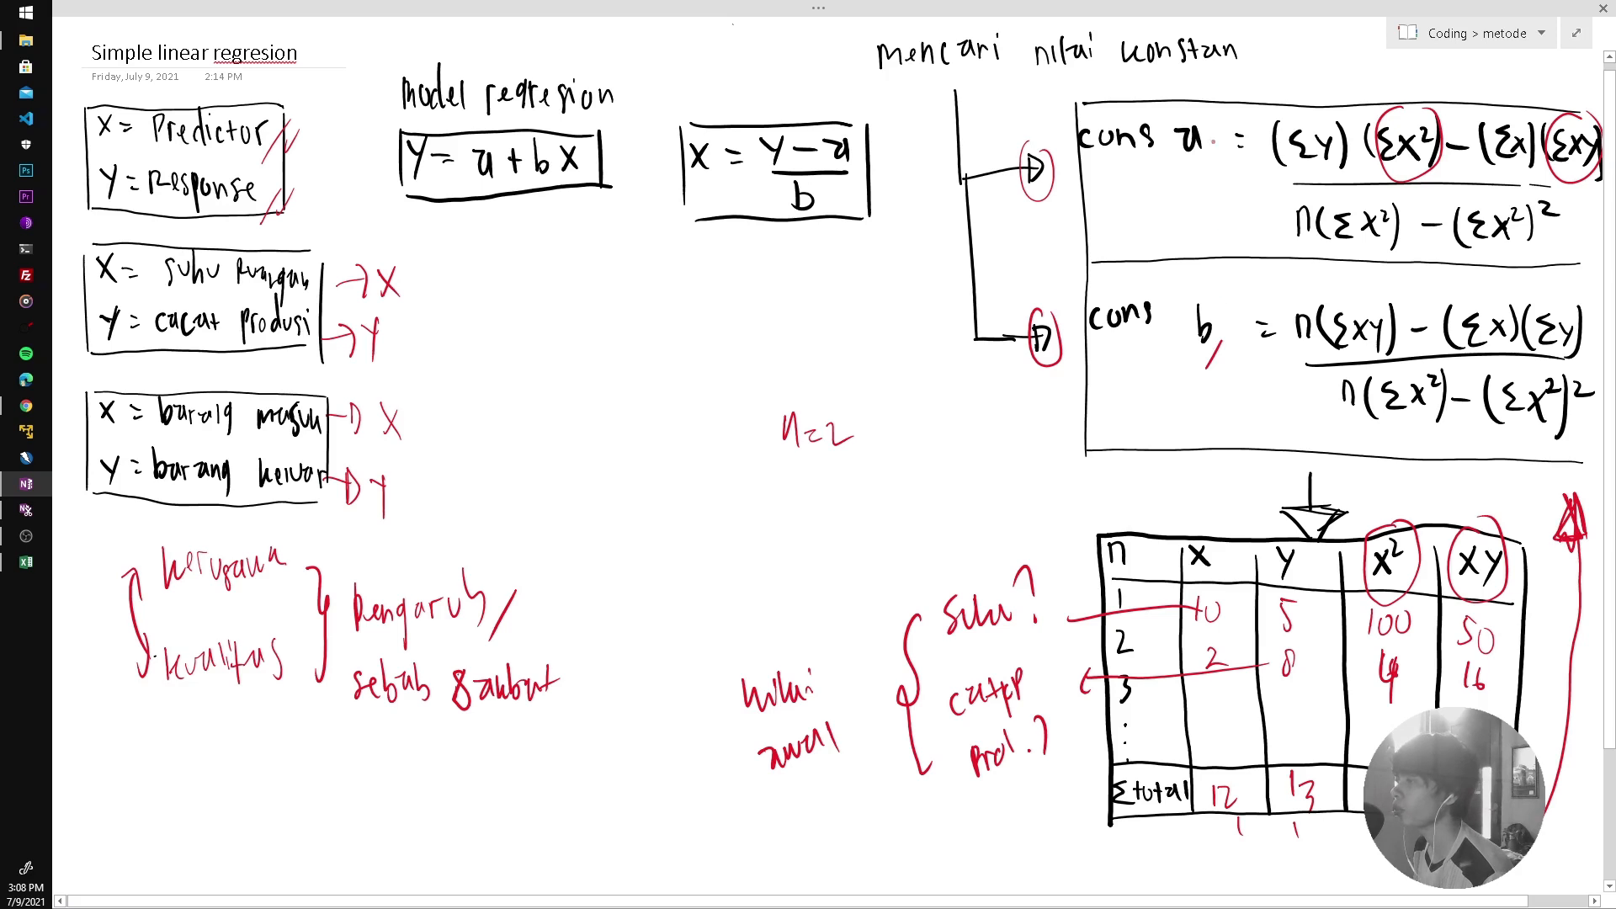
{"action": "mouse_move", "coordinate": [1213, 141]}
{"action": "left_mouse_down"}
{"action": "mouse_move", "coordinate": [1192, 175]}
{"action": "mouse_move", "coordinate": [1061, 228]}
{"action": "mouse_move", "coordinate": [700, 241]}
{"action": "mouse_move", "coordinate": [595, 221]}
{"action": "mouse_move", "coordinate": [611, 253]}
{"action": "left_mouse_up"}
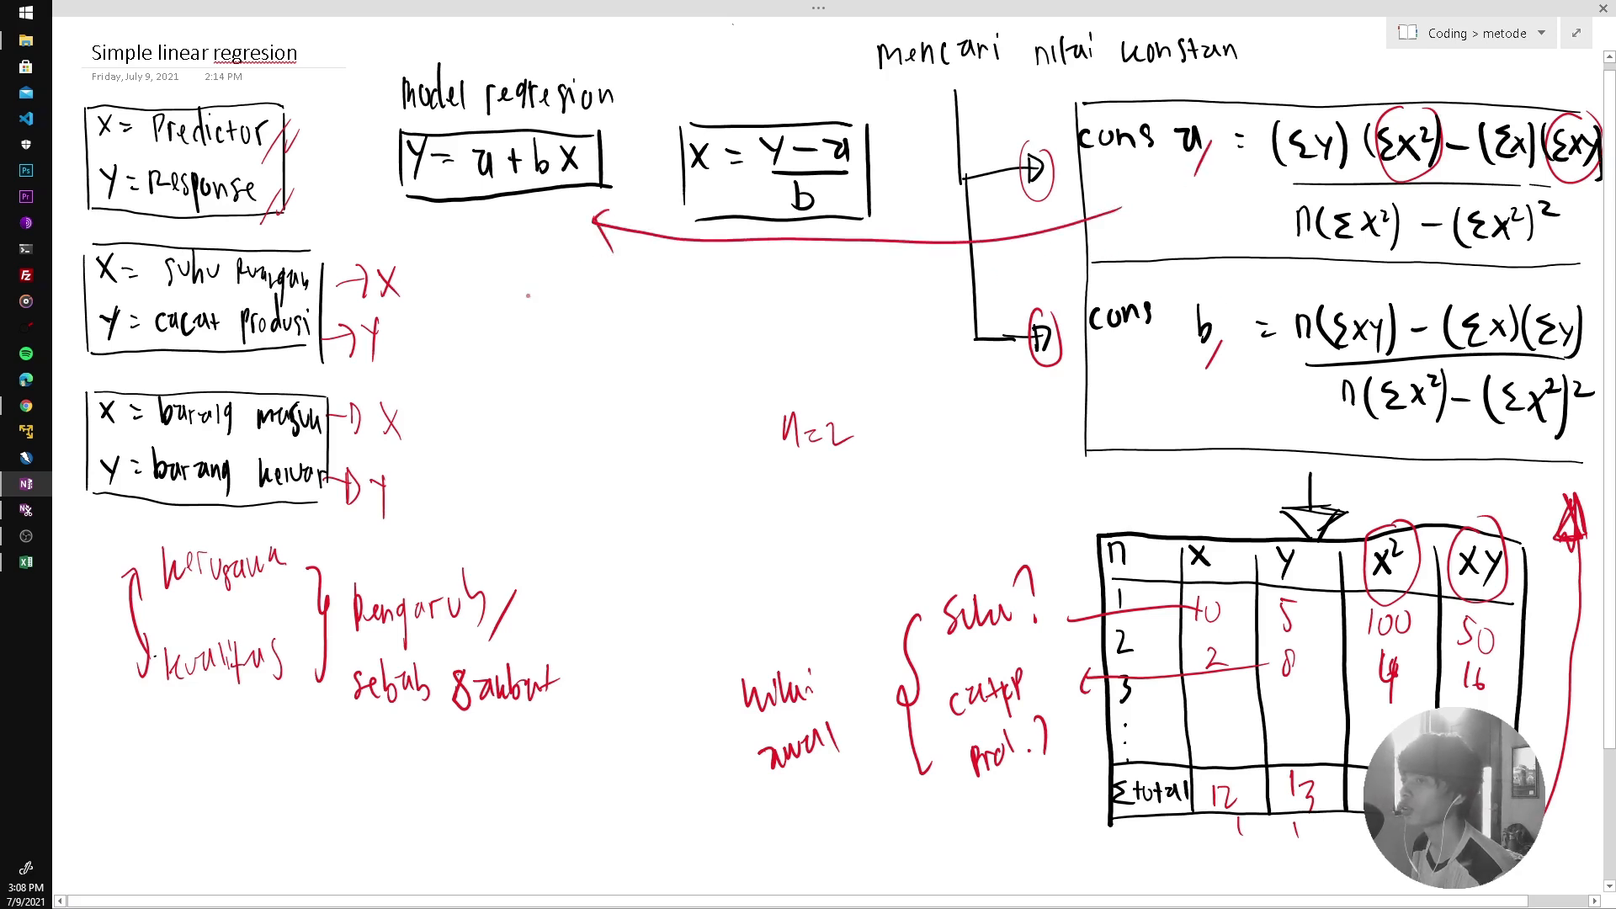
Handwrite the placeholder equation "Y = ? + ?(?)" below the regression model and start a second "Y =" line beneath it.
{"action": "left_click_drag", "start_coordinate": [512, 318], "coordinate": [523, 362]}
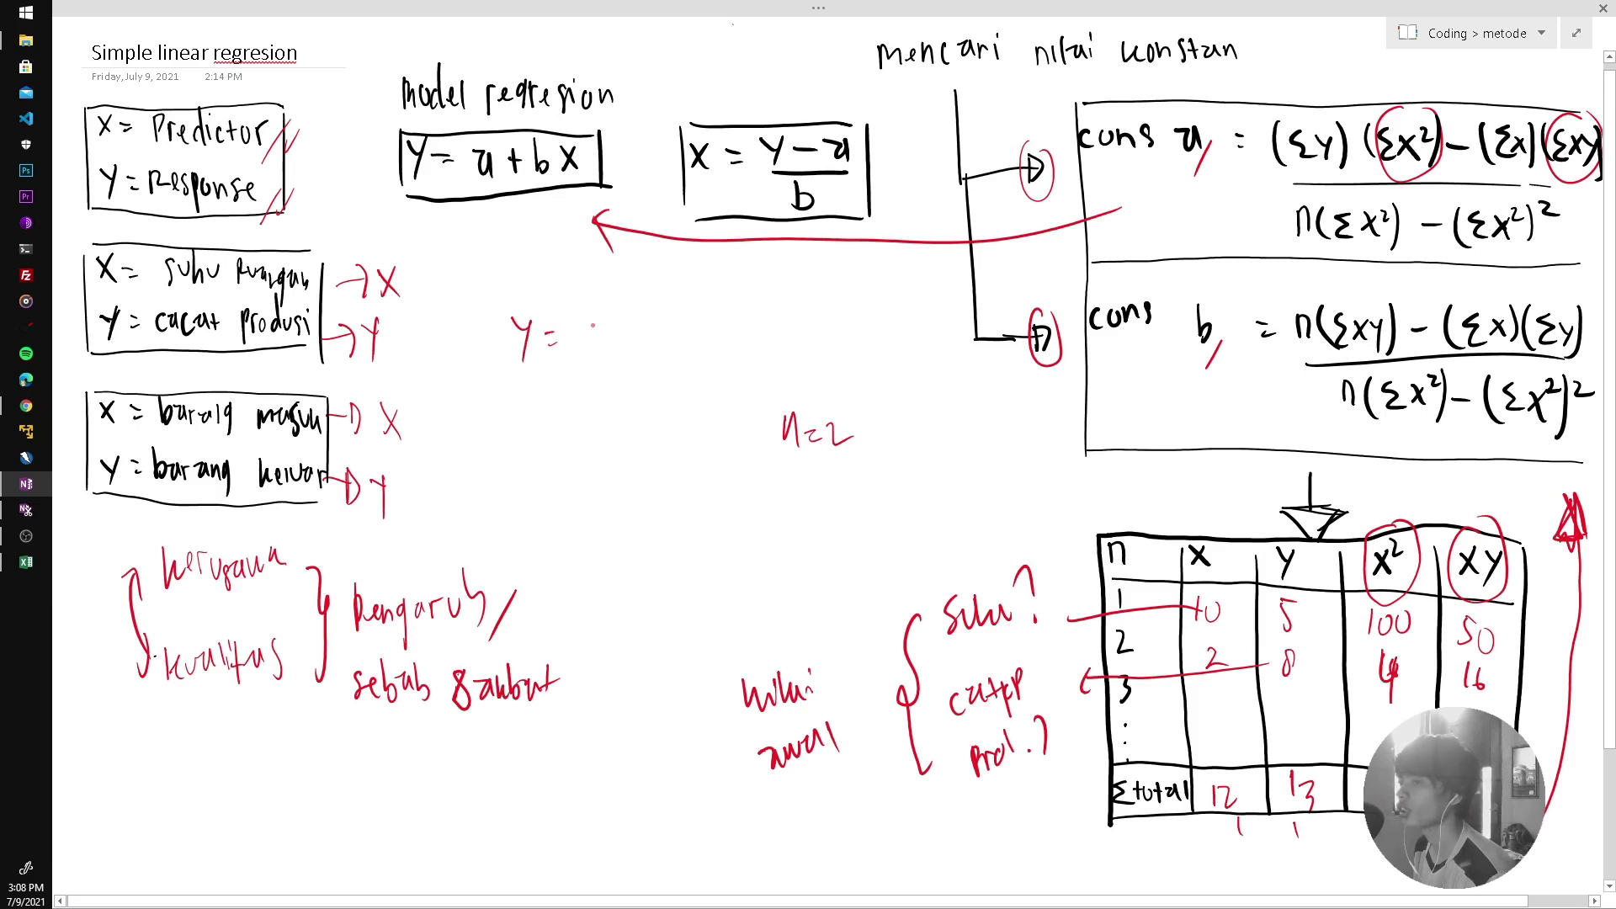
{"action": "mouse_move", "coordinate": [574, 309]}
{"action": "left_mouse_down"}
{"action": "mouse_move", "coordinate": [581, 331]}
{"action": "mouse_move", "coordinate": [630, 344]}
{"action": "mouse_move", "coordinate": [664, 325]}
{"action": "mouse_move", "coordinate": [696, 350]}
{"action": "mouse_move", "coordinate": [719, 324]}
{"action": "mouse_move", "coordinate": [738, 352]}
{"action": "left_mouse_up"}
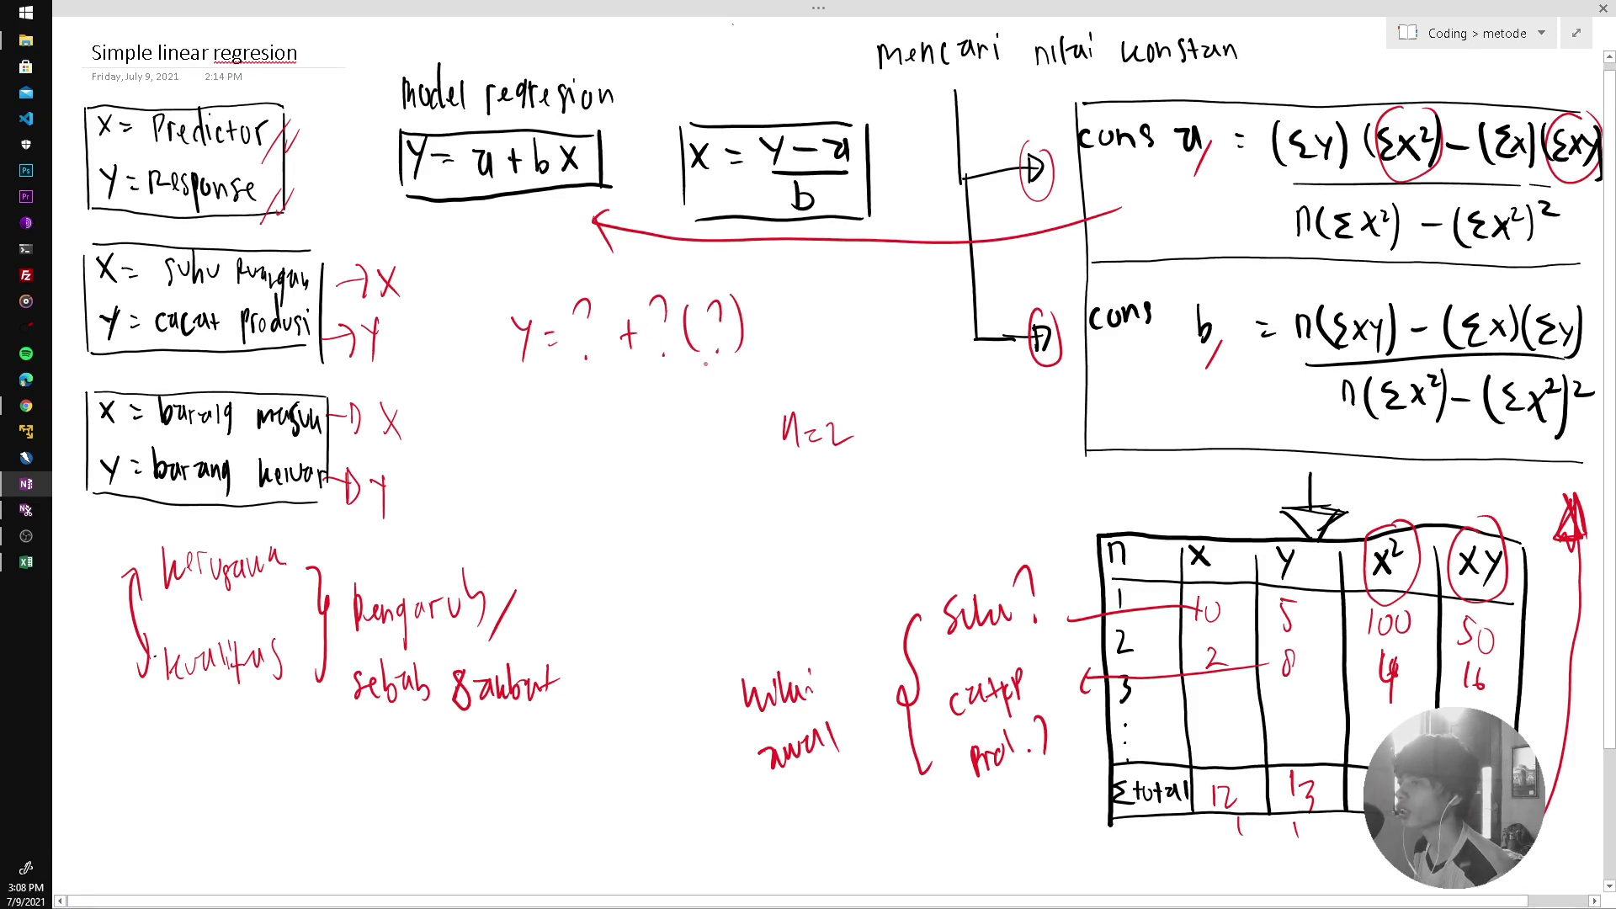
{"action": "mouse_move", "coordinate": [512, 404]}
{"action": "left_mouse_down"}
{"action": "mouse_move", "coordinate": [525, 437]}
{"action": "mouse_move", "coordinate": [563, 414]}
{"action": "left_mouse_up"}
{"action": "left_click_drag", "start_coordinate": [549, 426], "coordinate": [601, 455]}
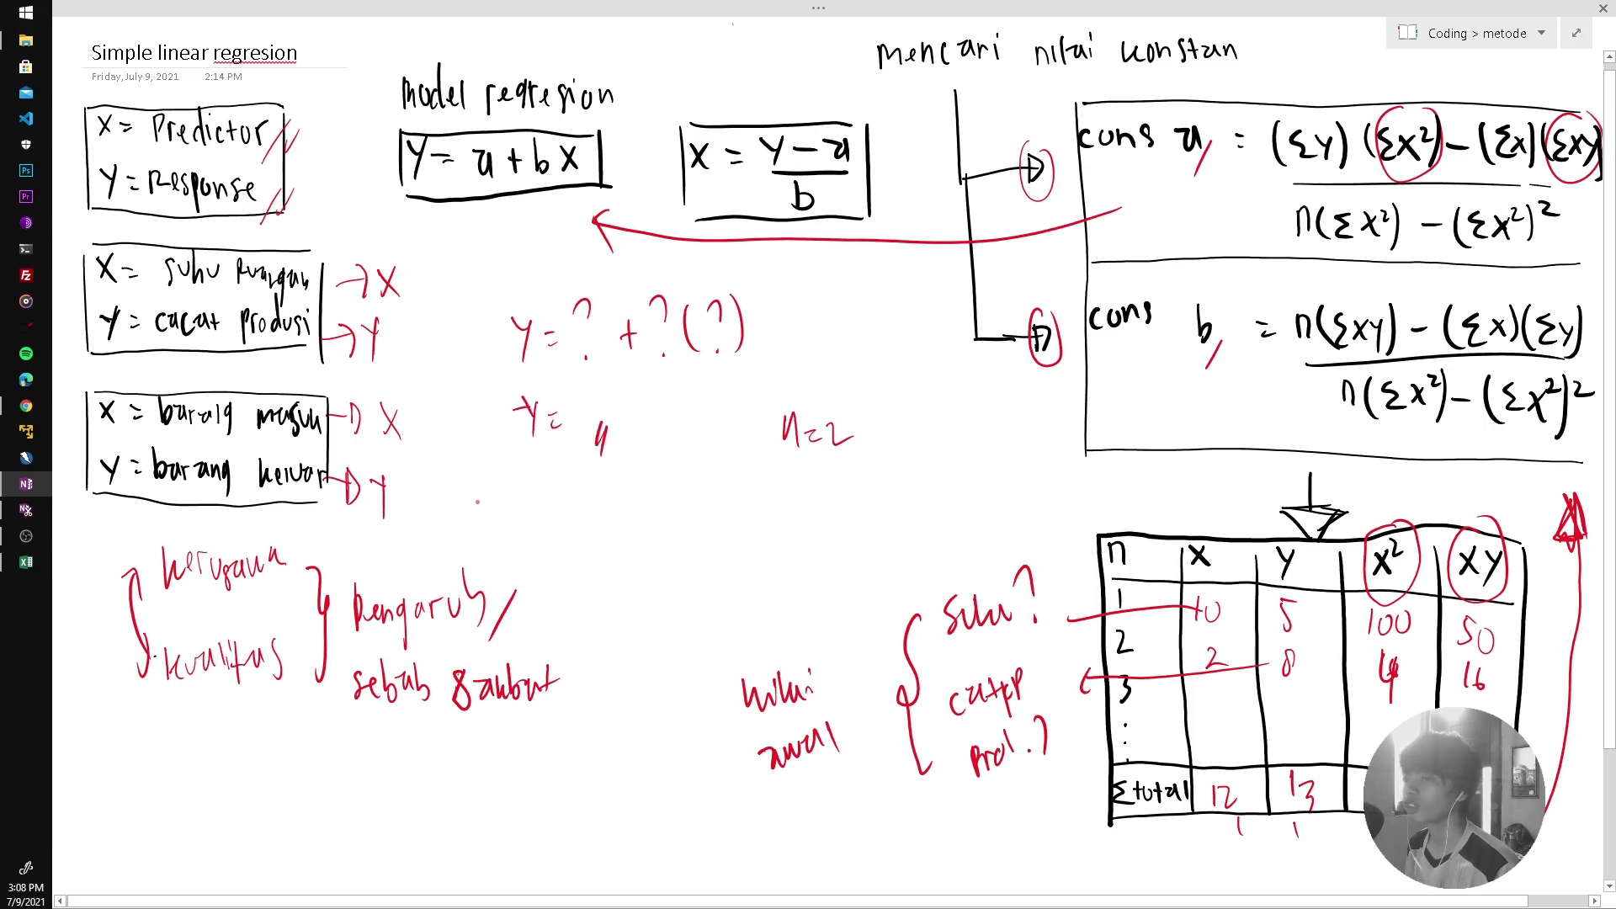
Switch to the Chrome article and review the example case on room temperature and production defects, including its 30-day data table.
{"action": "left_click", "coordinate": [26, 405]}
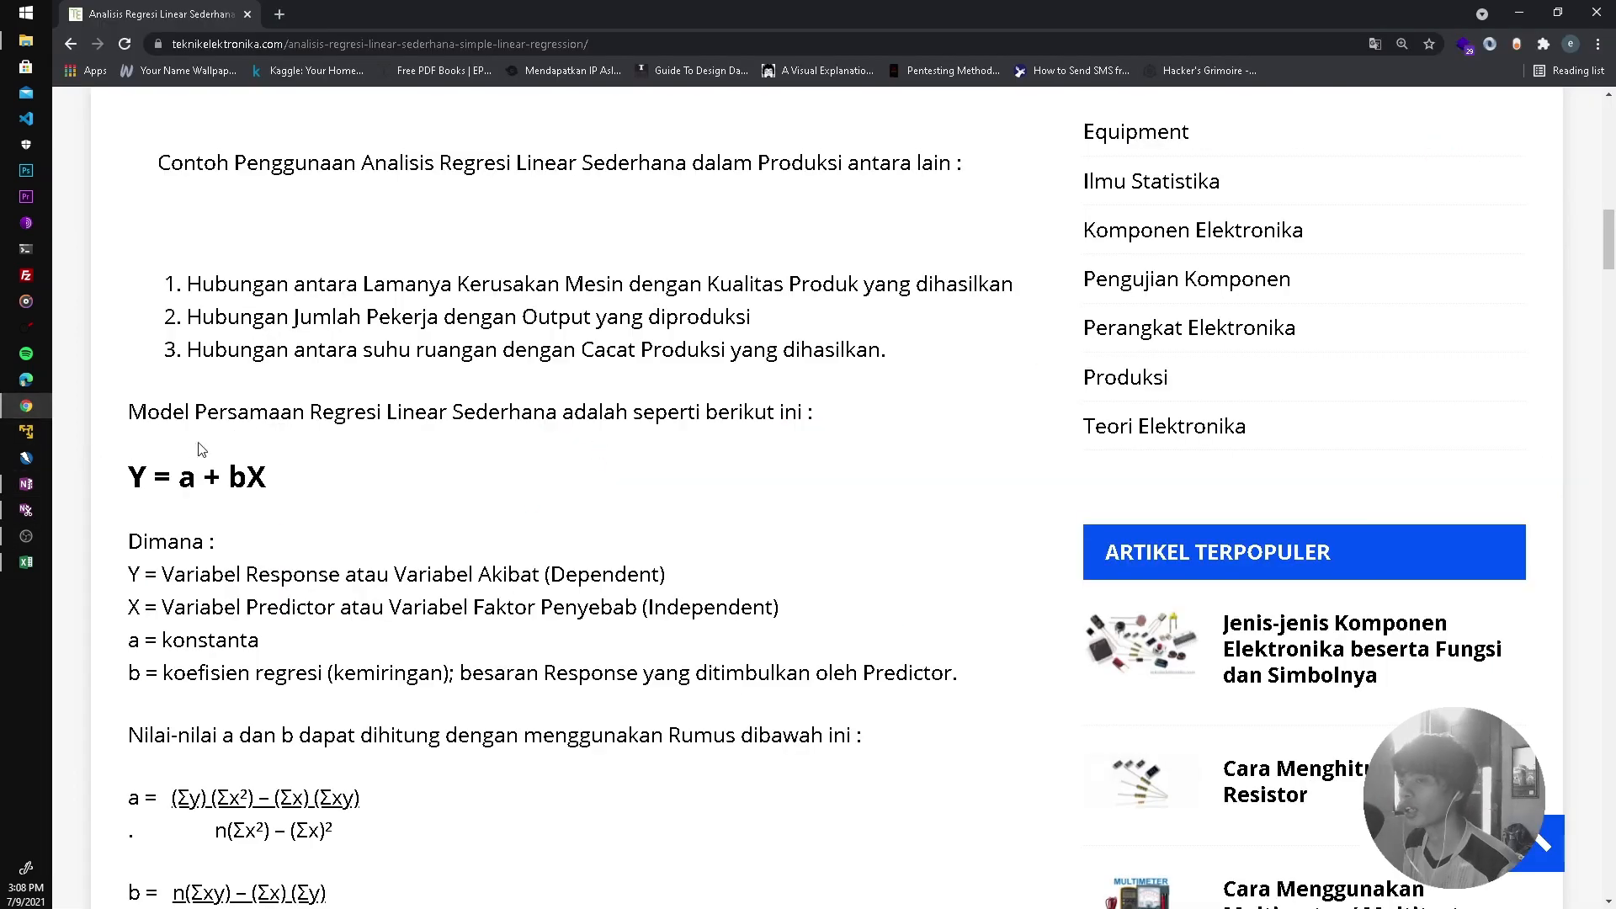
{"action": "scroll", "coordinate": [549, 613], "scroll_direction": "down", "scroll_amount": 14}
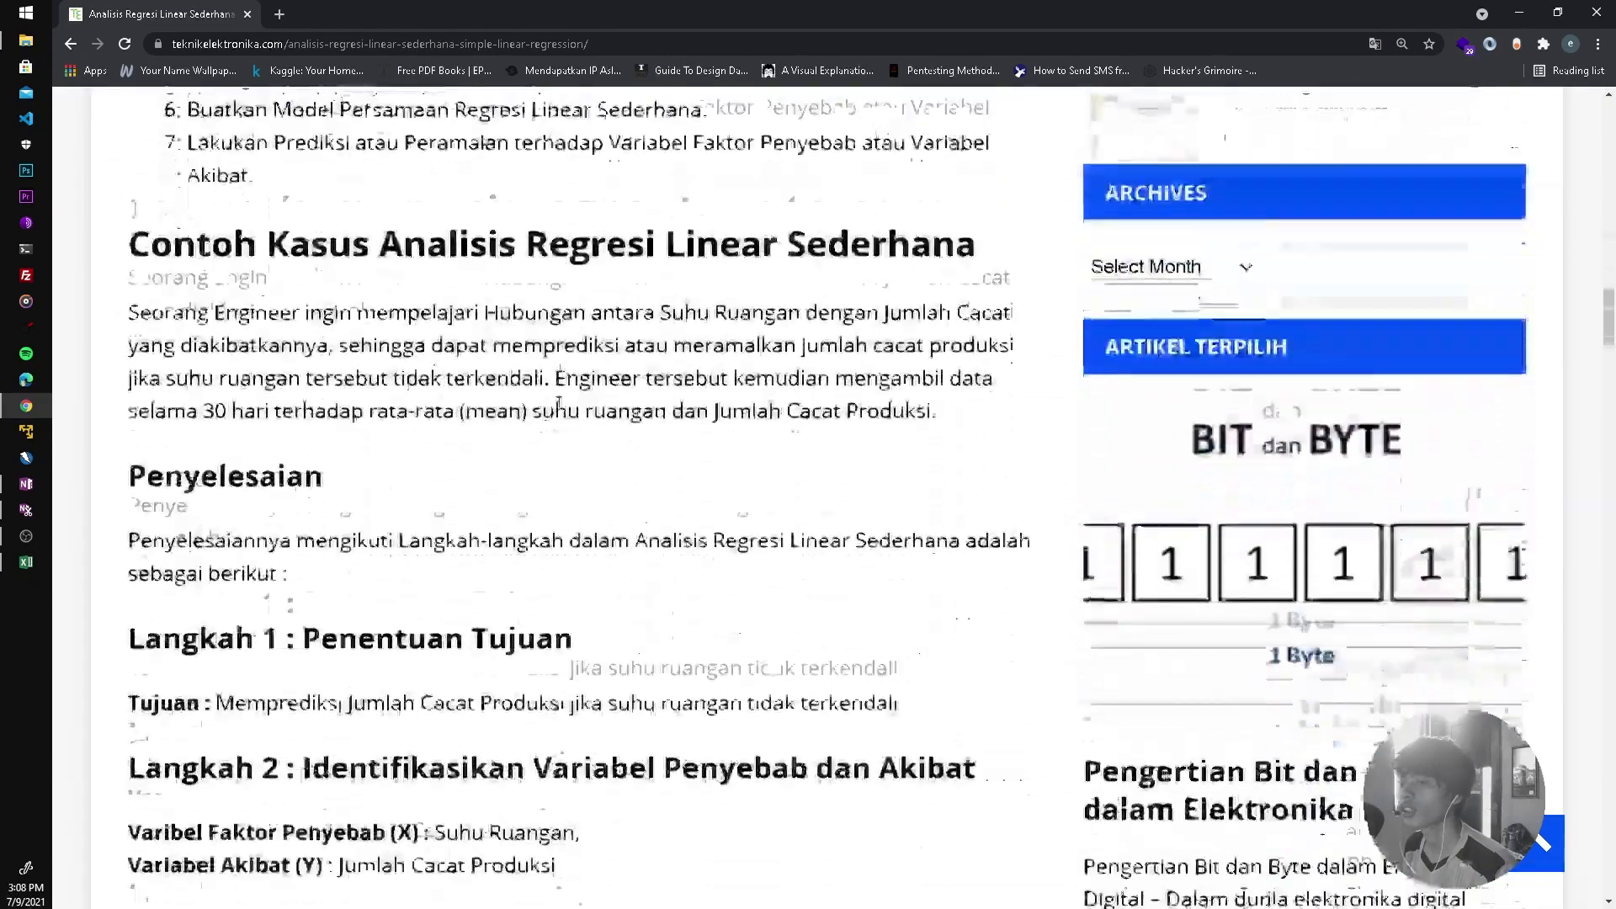
{"action": "scroll", "coordinate": [564, 505], "scroll_direction": "up", "scroll_amount": 1}
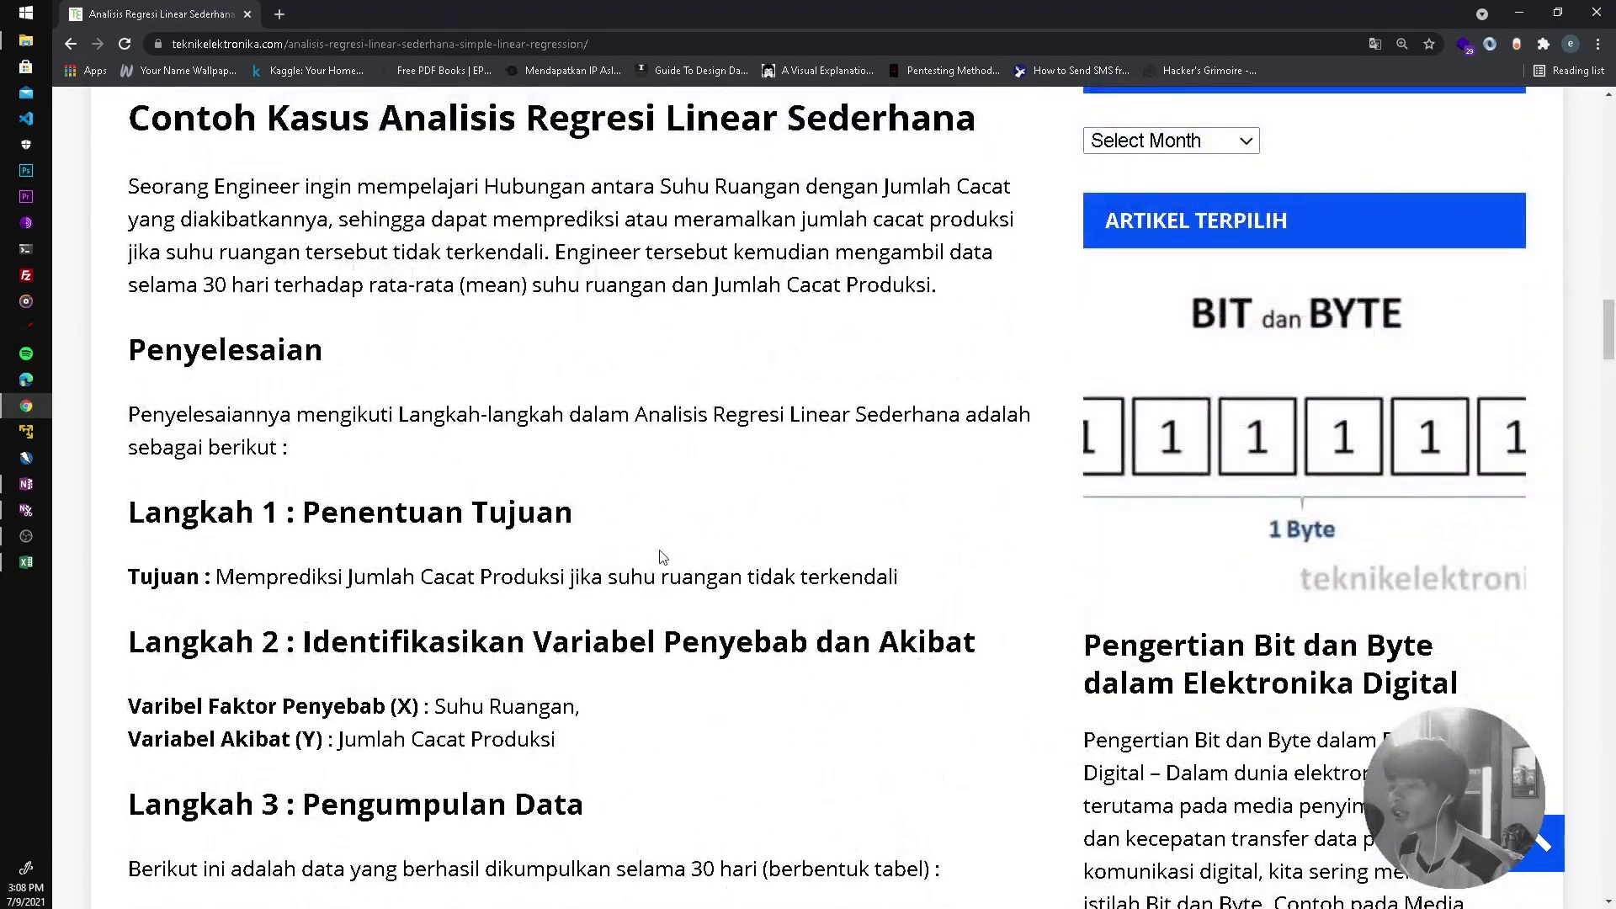
{"action": "scroll", "coordinate": [691, 581], "scroll_direction": "down", "scroll_amount": 2}
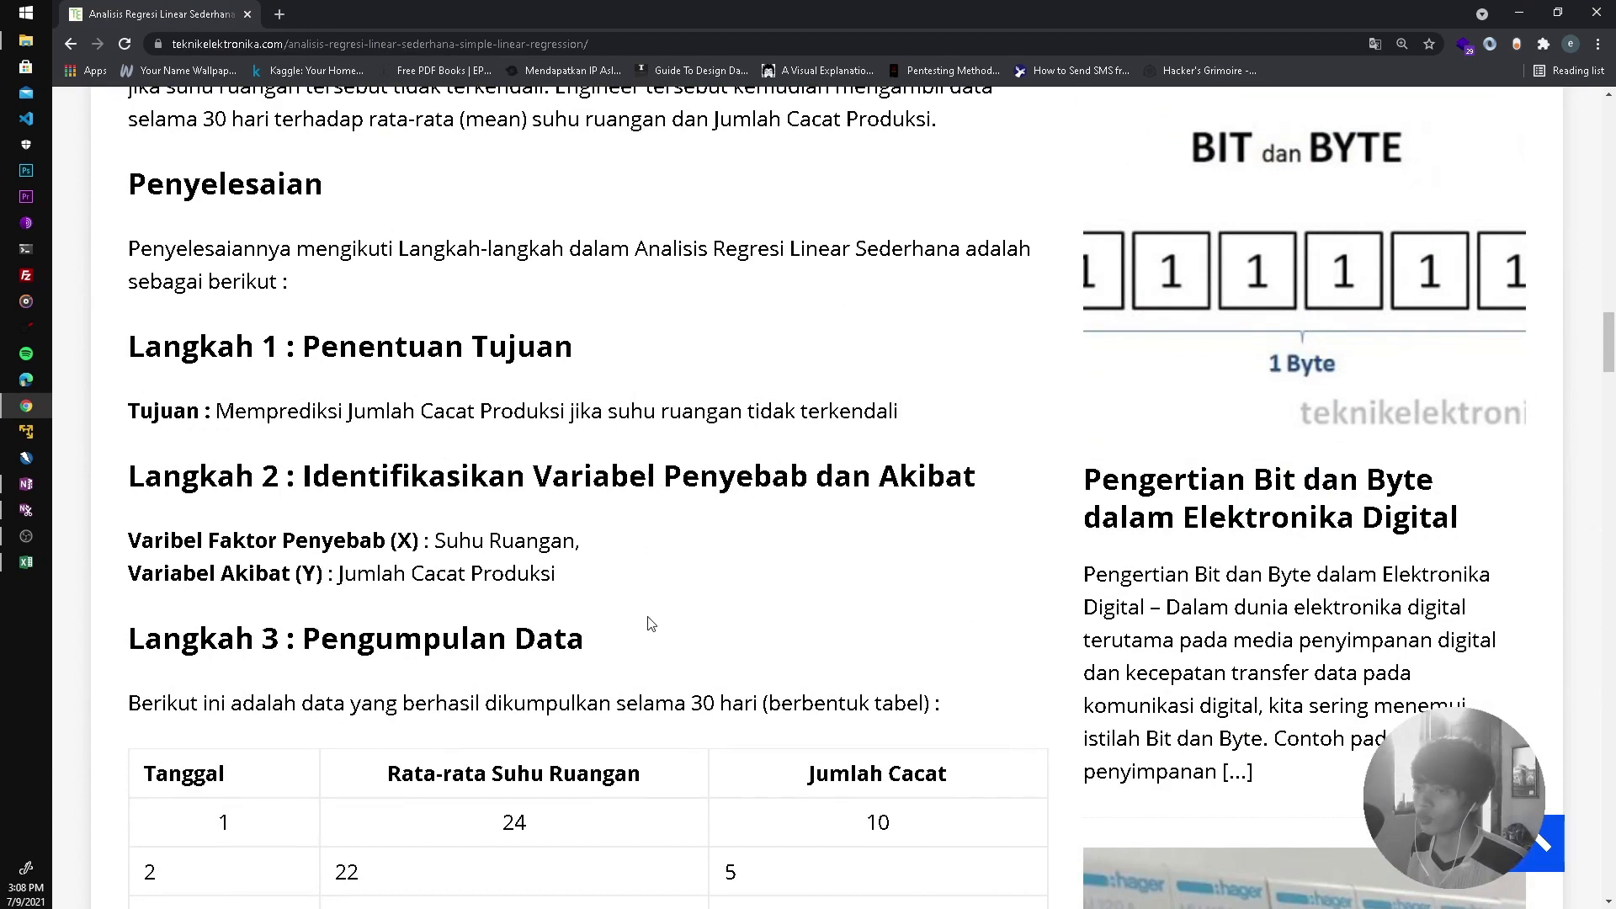
{"action": "scroll", "coordinate": [657, 589], "scroll_direction": "down", "scroll_amount": 1}
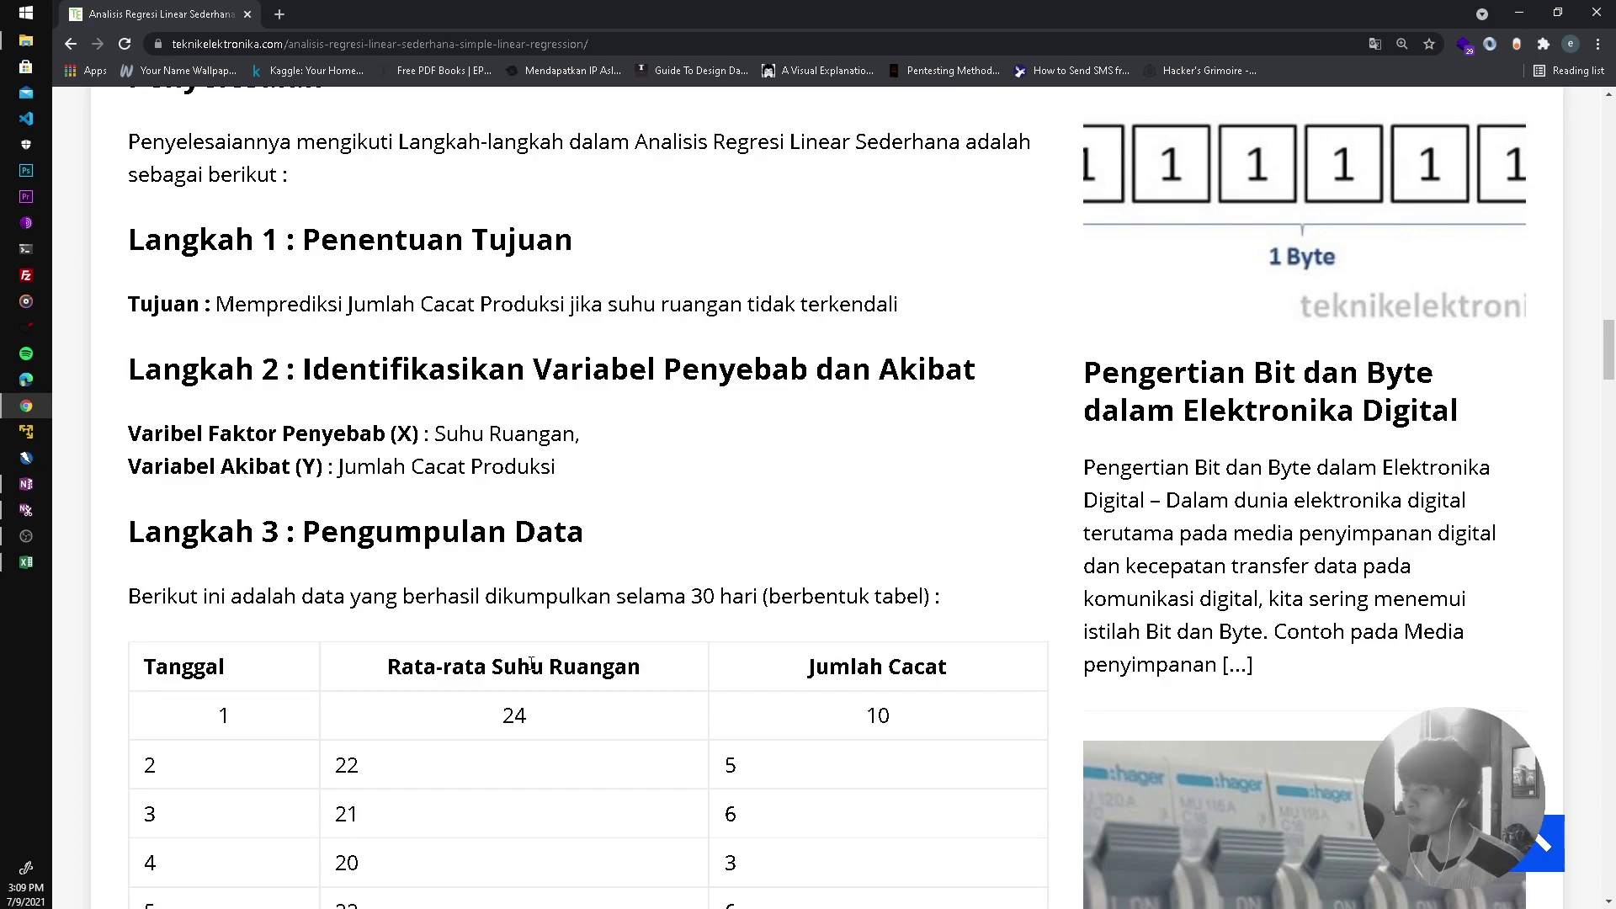
{"action": "scroll", "coordinate": [530, 614], "scroll_direction": "down", "scroll_amount": 3}
{"action": "scroll", "coordinate": [560, 639], "scroll_direction": "down", "scroll_amount": 1}
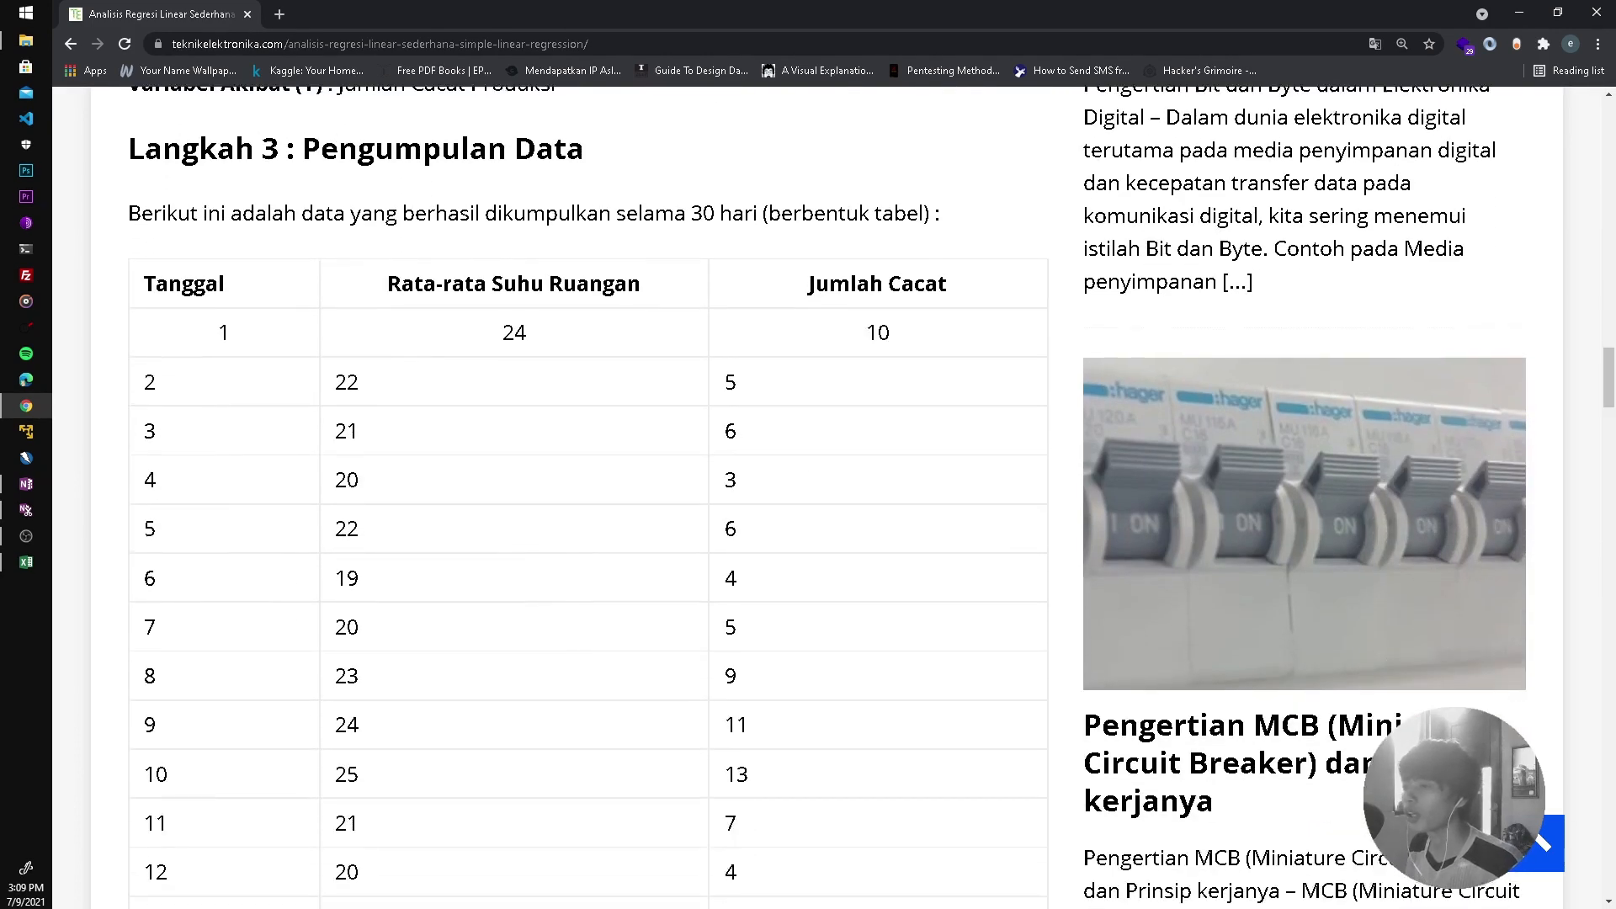
{"action": "left_click", "coordinate": [26, 485]}
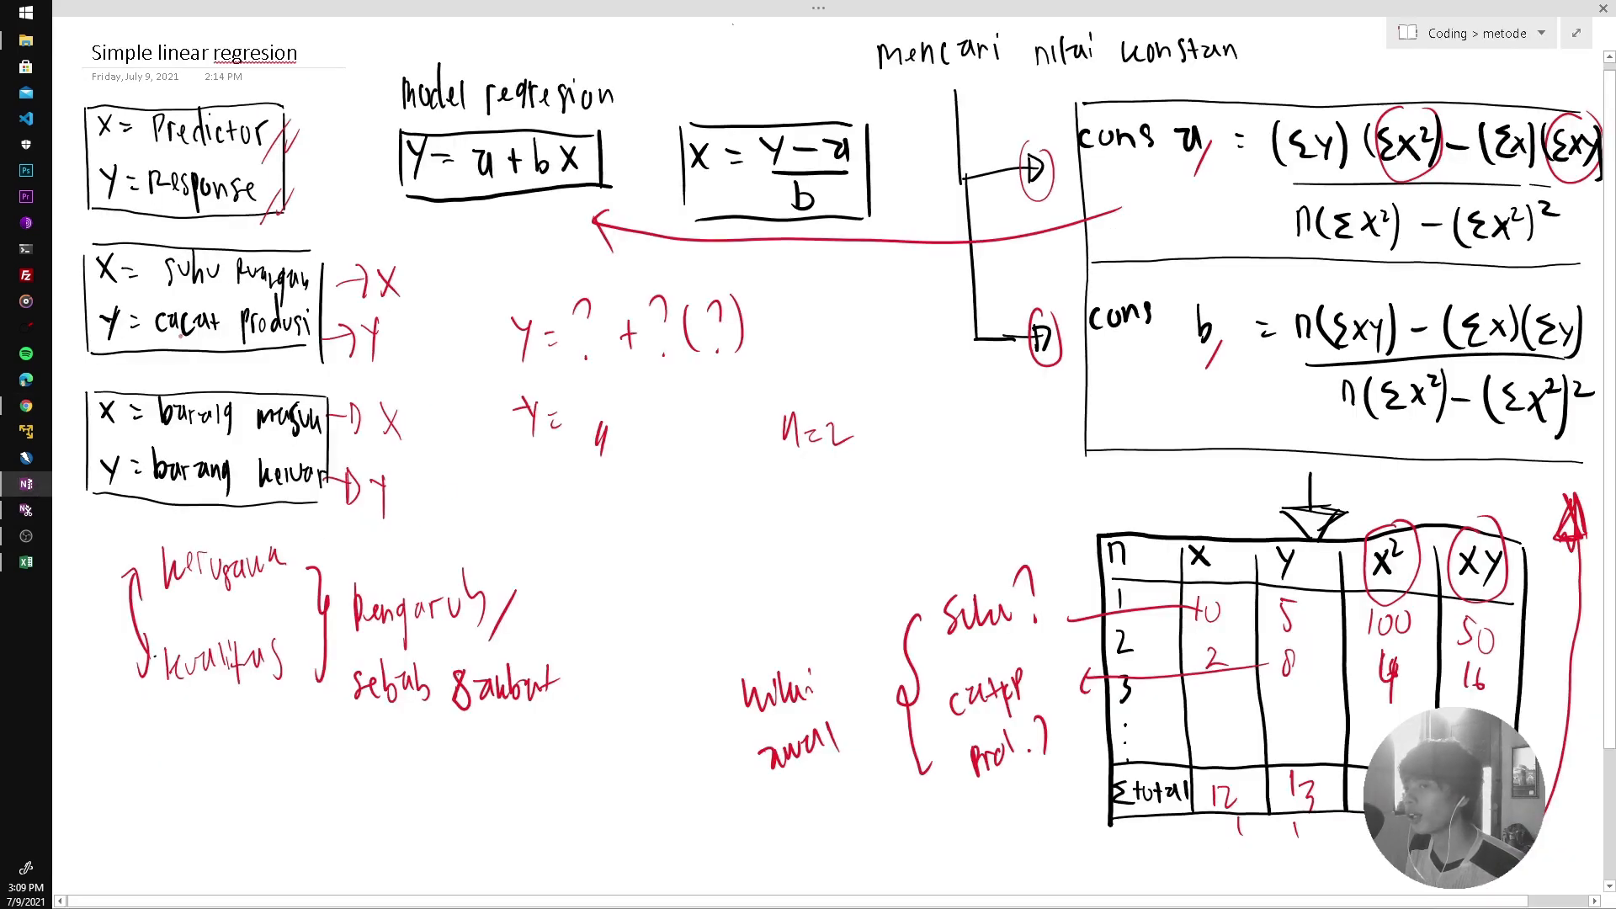
{"action": "left_click", "coordinate": [26, 405]}
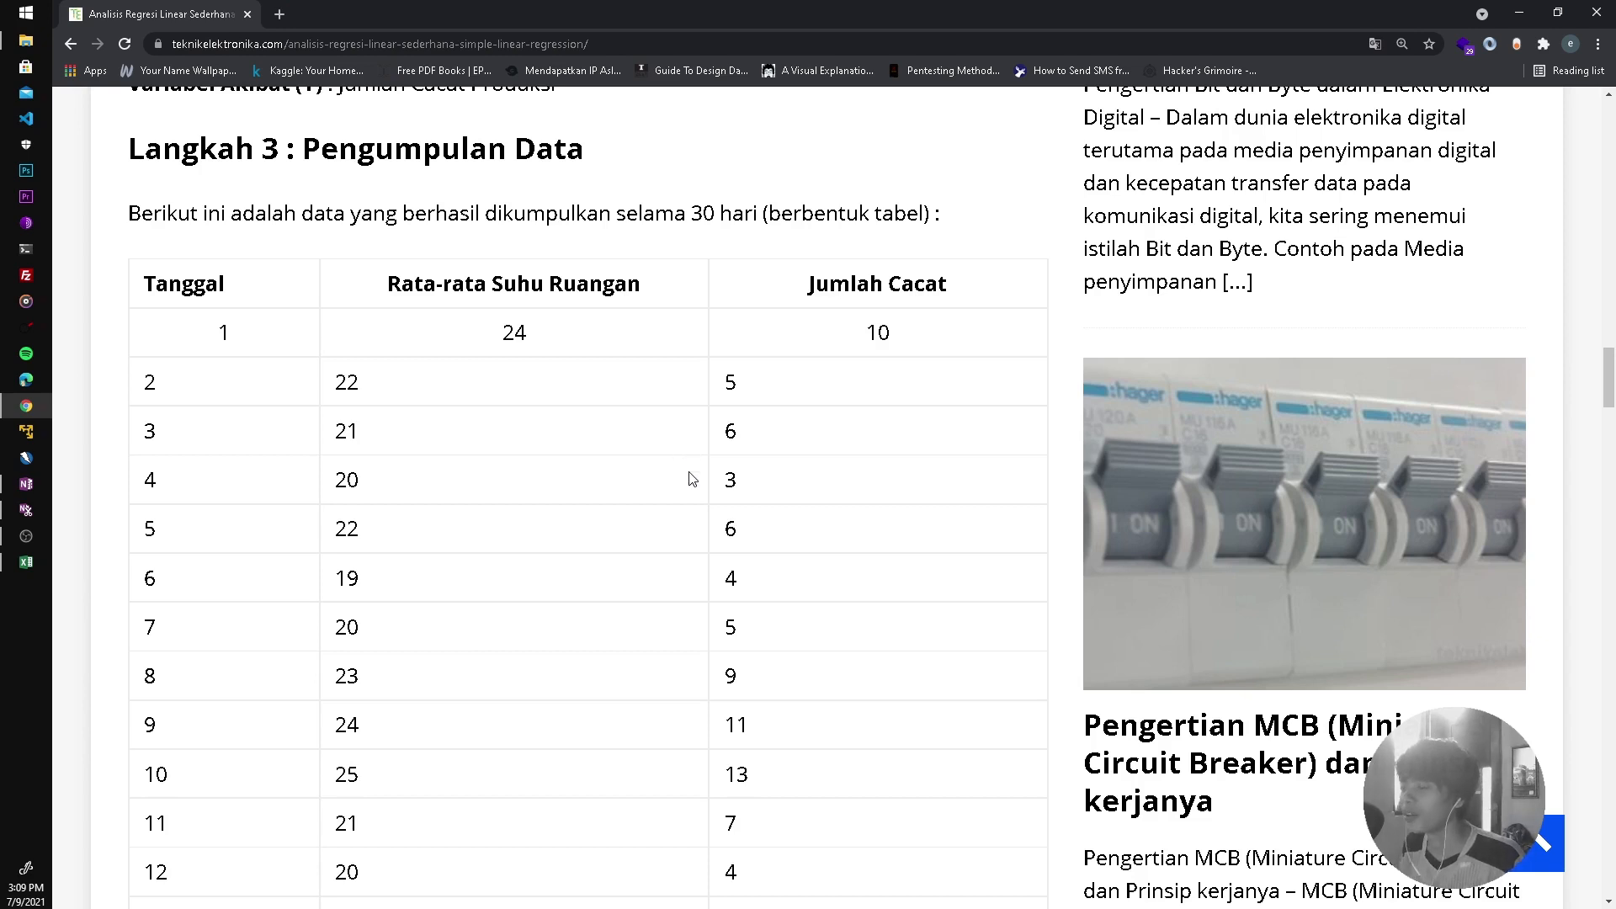
Review the article's 30-day data table and the Langkah 4 table of X², Y² and XY with its totals.
{"action": "scroll", "coordinate": [689, 484], "scroll_direction": "down", "scroll_amount": 5}
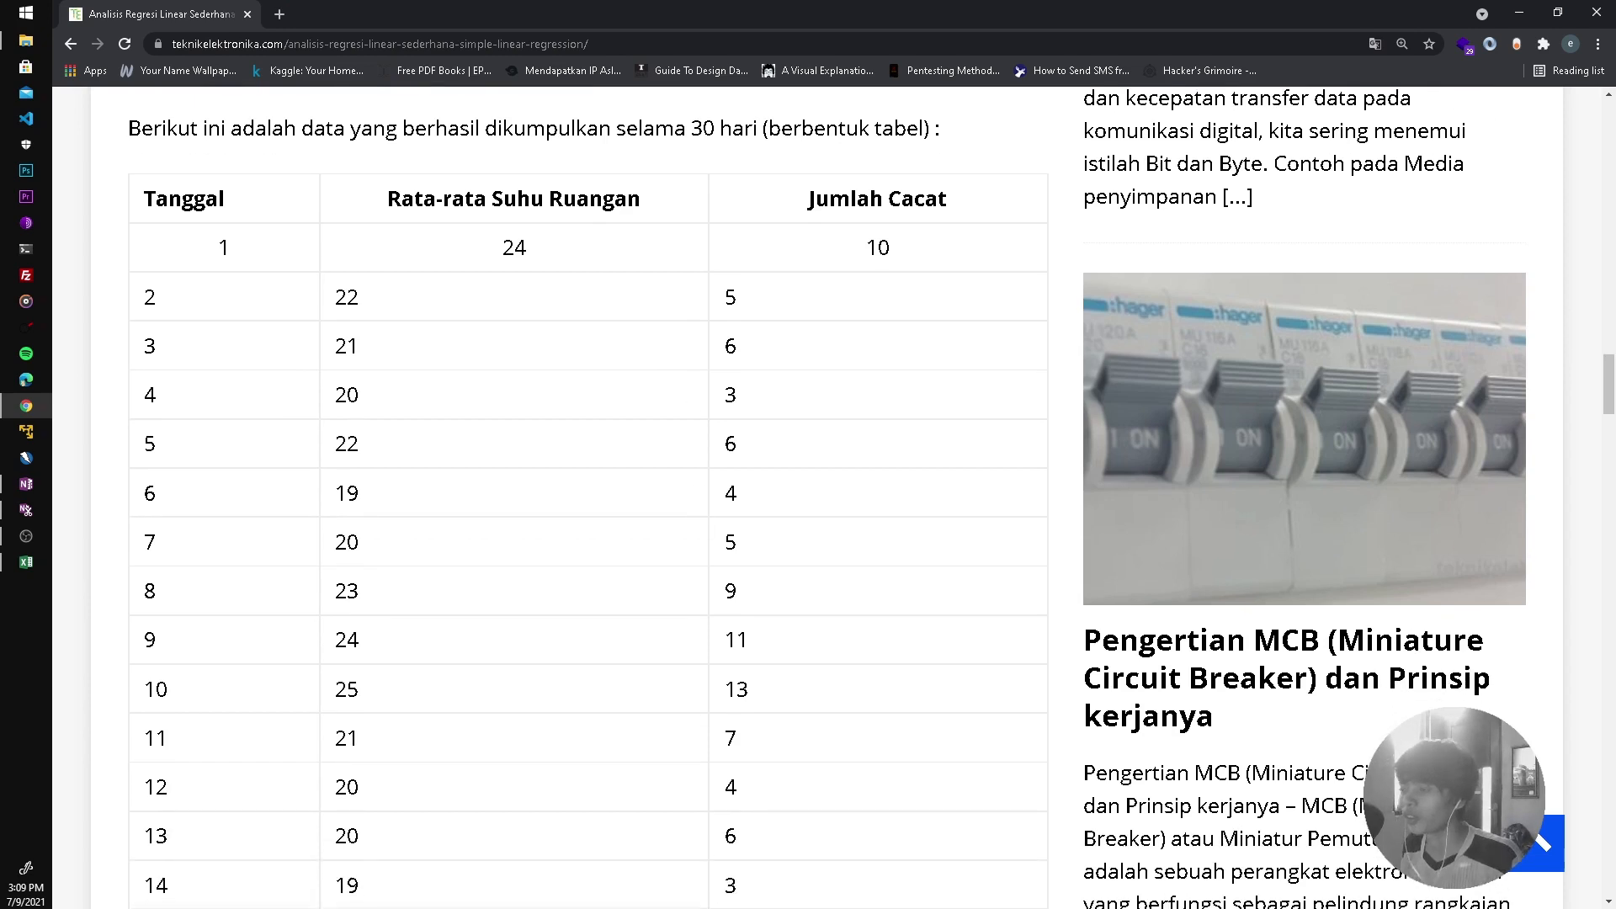
{"action": "scroll", "coordinate": [703, 412], "scroll_direction": "down", "scroll_amount": 9}
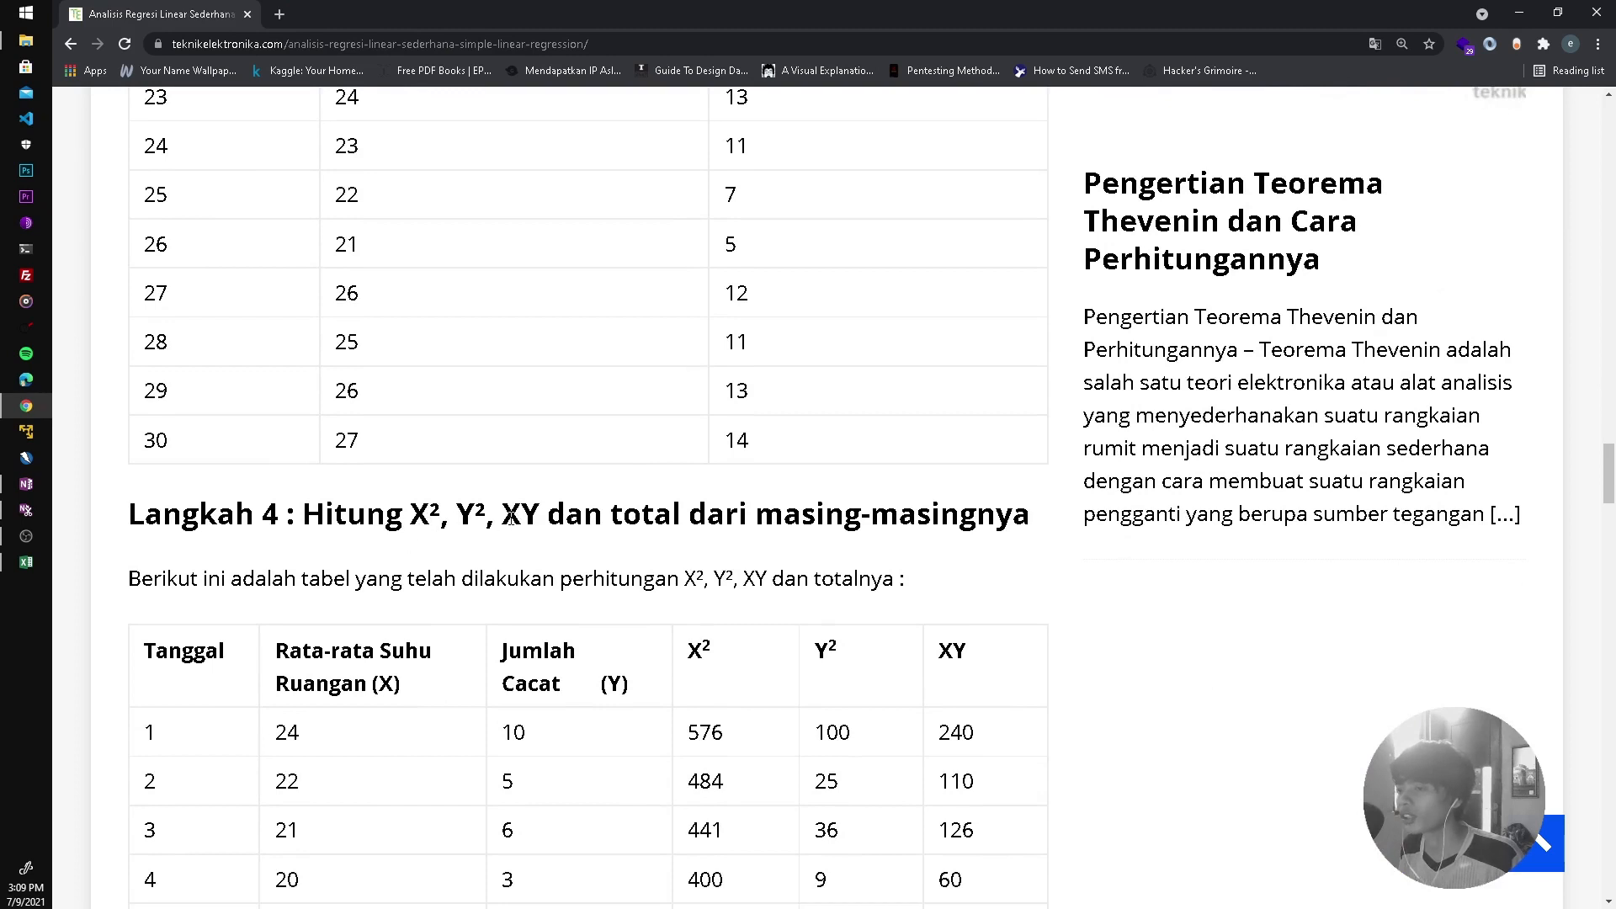
{"action": "scroll", "coordinate": [529, 543], "scroll_direction": "down", "scroll_amount": 1}
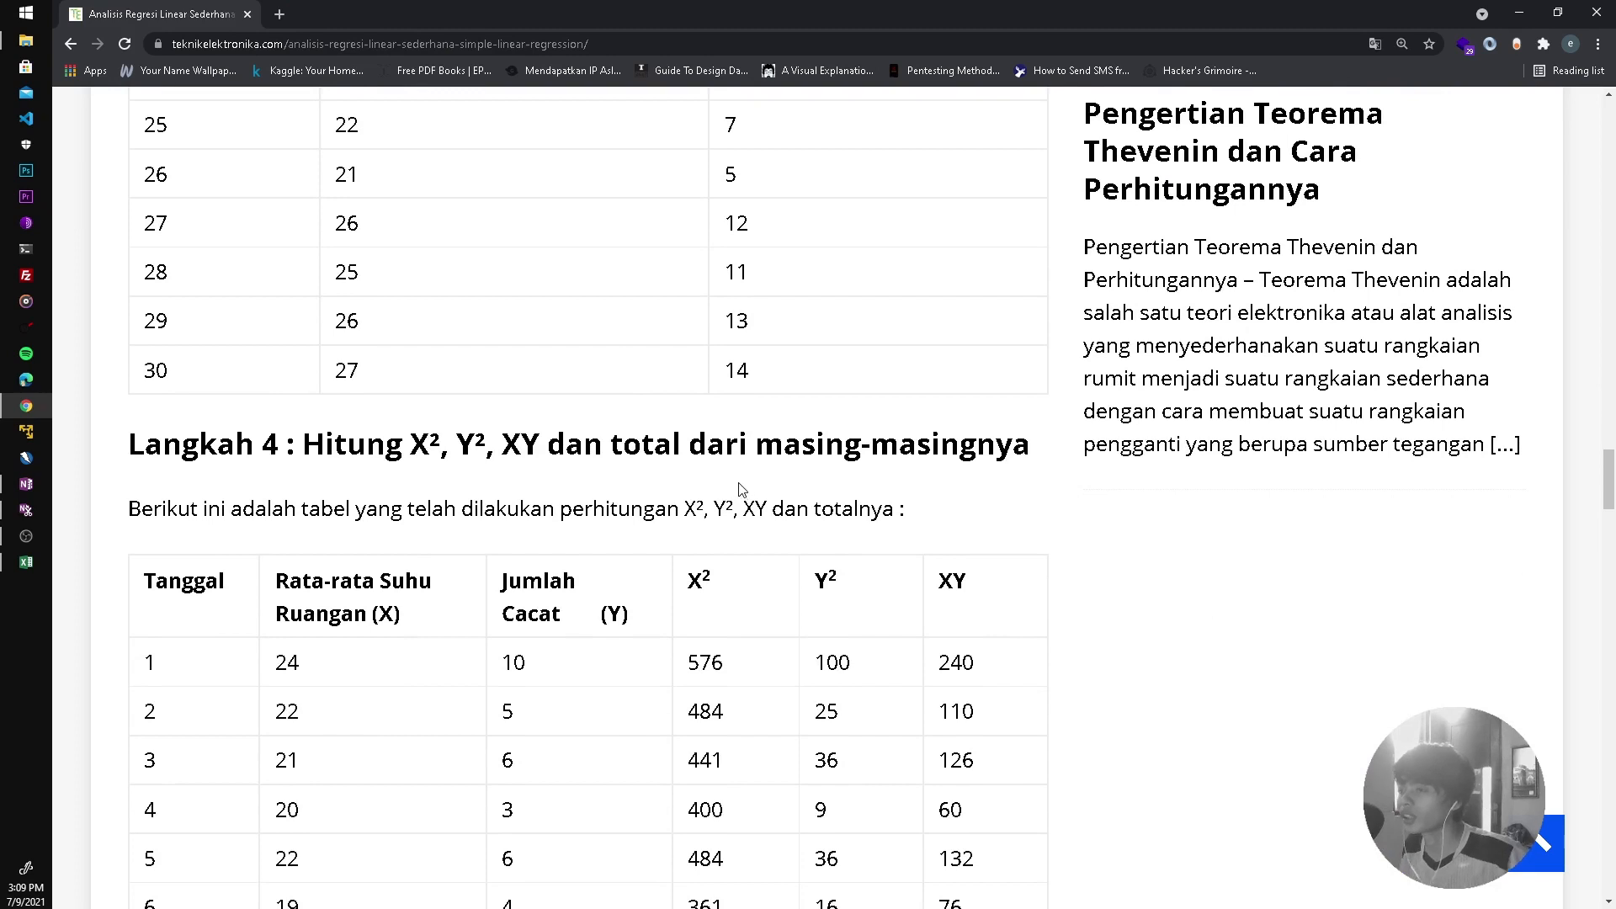
{"action": "scroll", "coordinate": [715, 480], "scroll_direction": "down", "scroll_amount": 9}
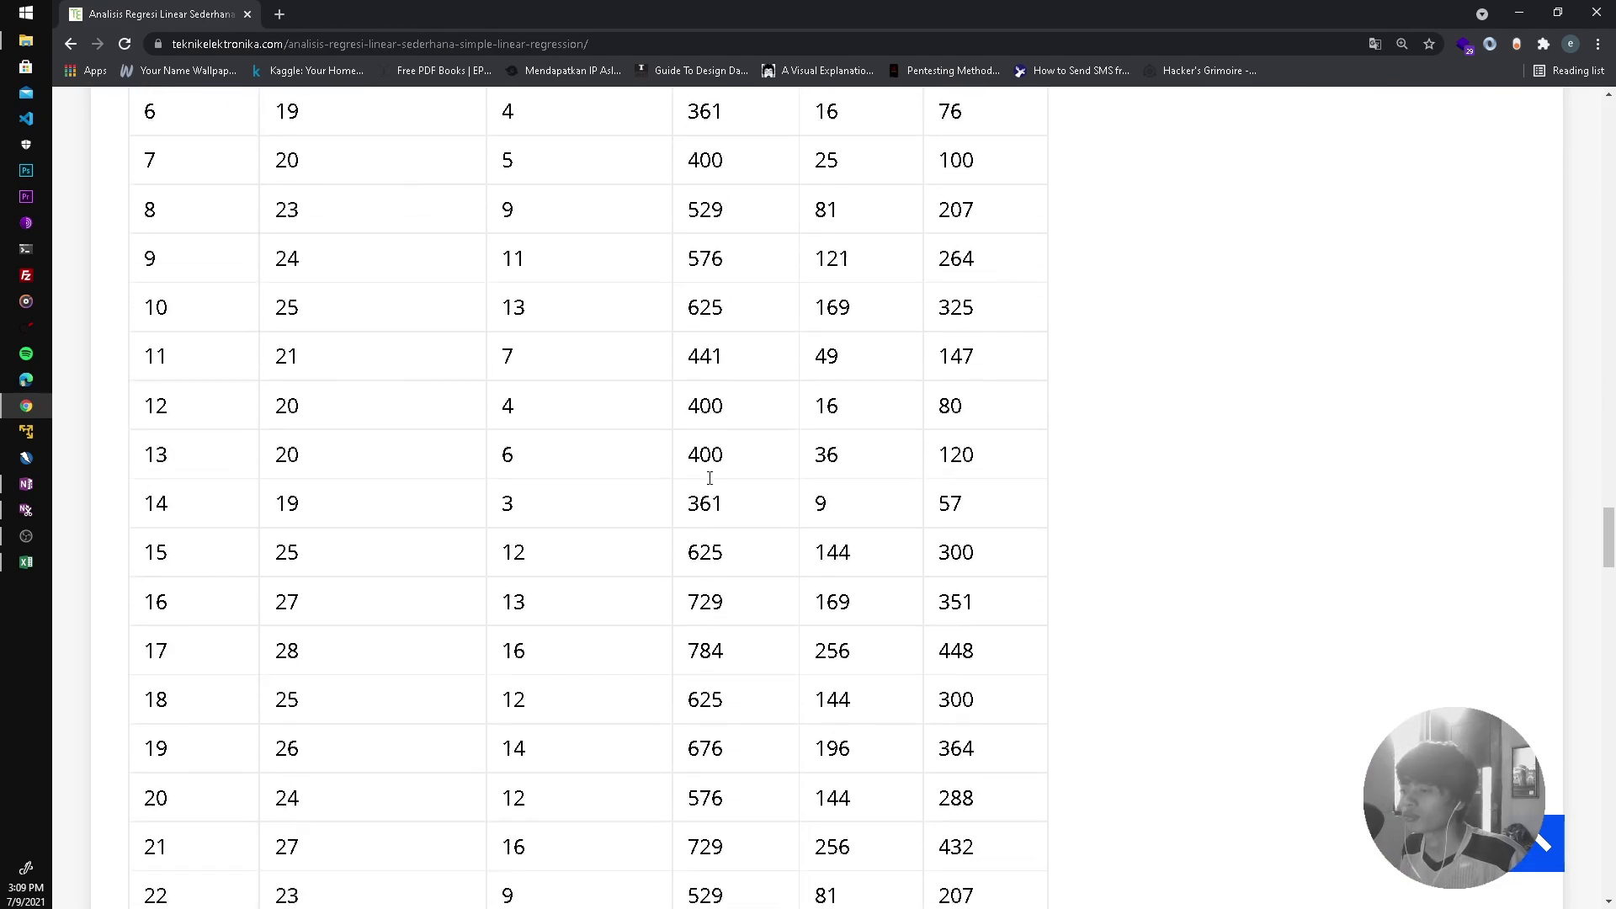
{"action": "scroll", "coordinate": [710, 478], "scroll_direction": "down", "scroll_amount": 8}
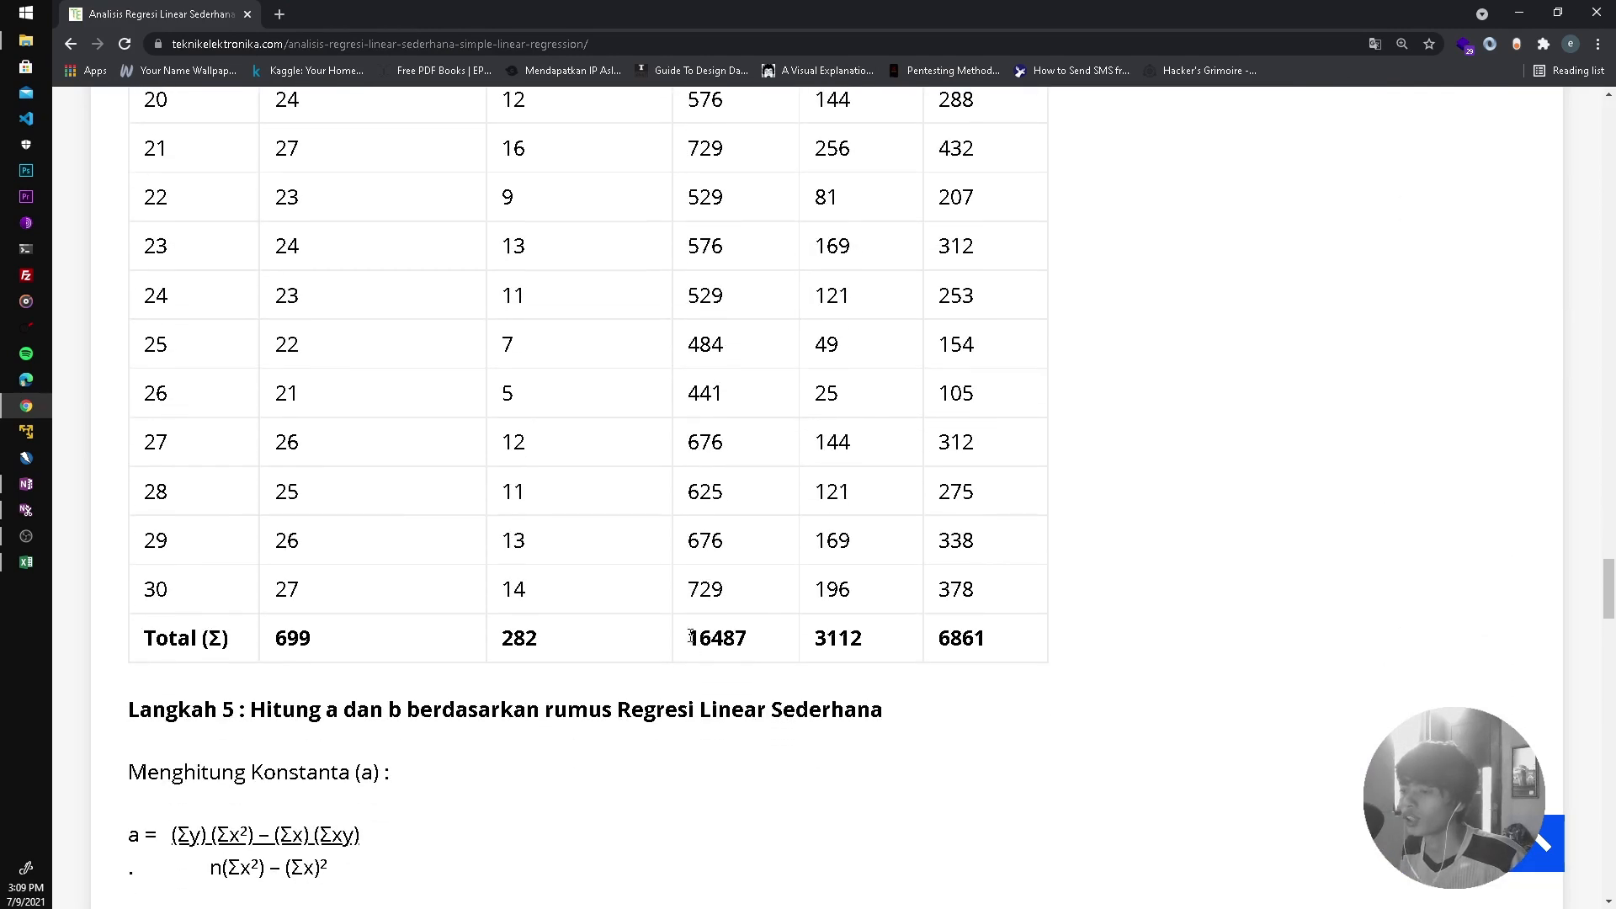
{"action": "scroll", "coordinate": [690, 636], "scroll_direction": "down", "scroll_amount": 3}
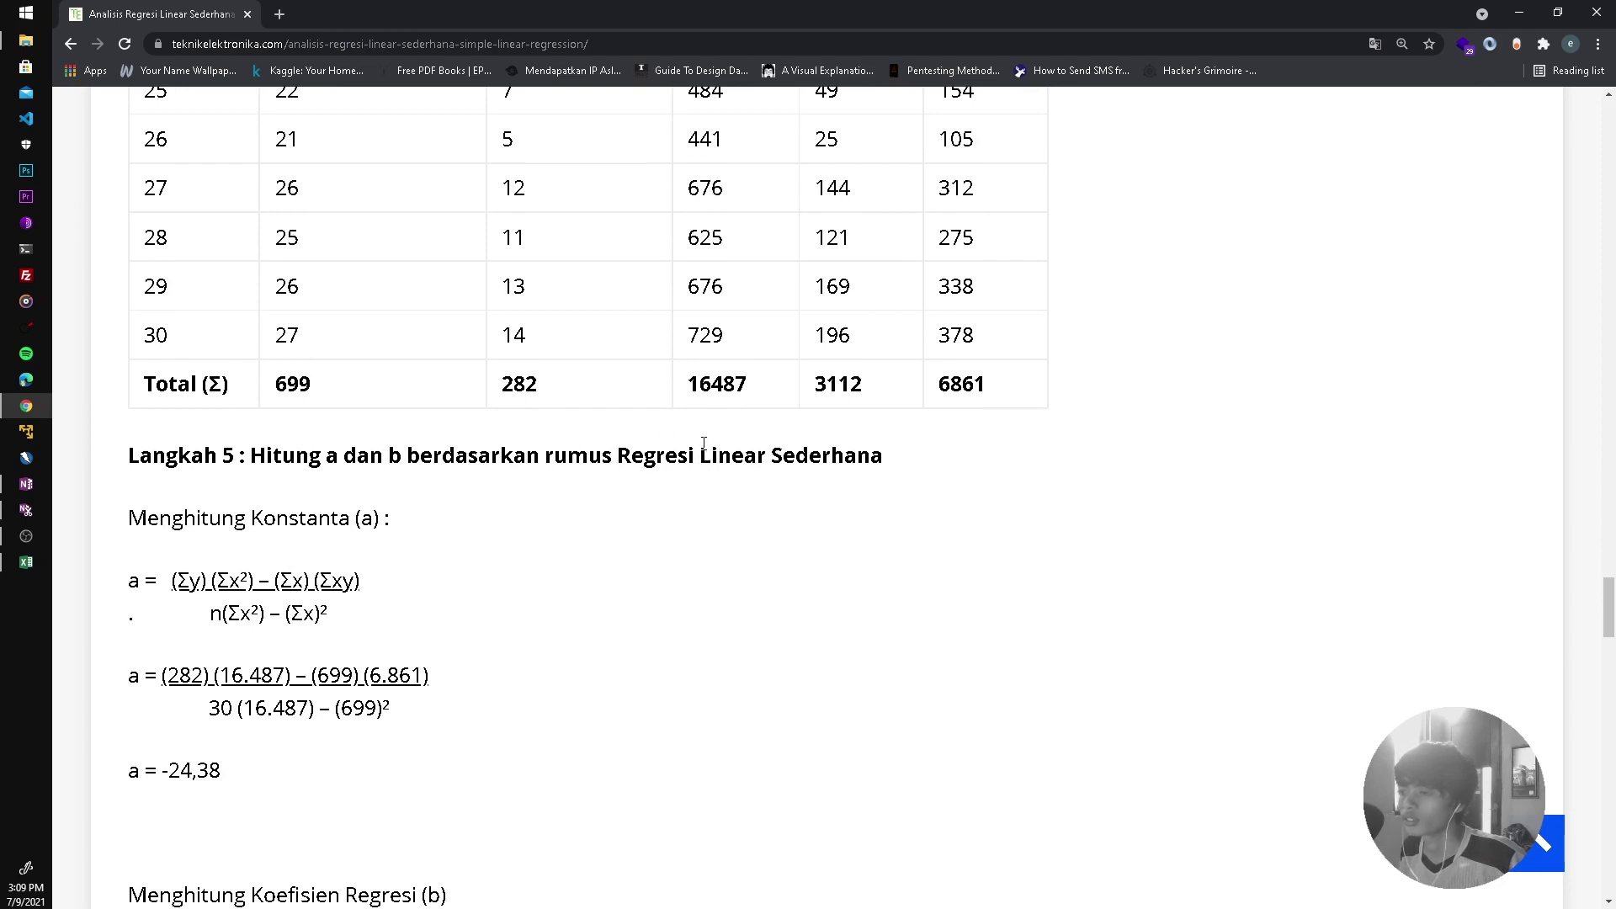
Examine how the article calculates constant a and coefficient b and builds the regression equation model in Langkah 5 and 6.
{"action": "scroll", "coordinate": [704, 516], "scroll_direction": "down", "scroll_amount": 1}
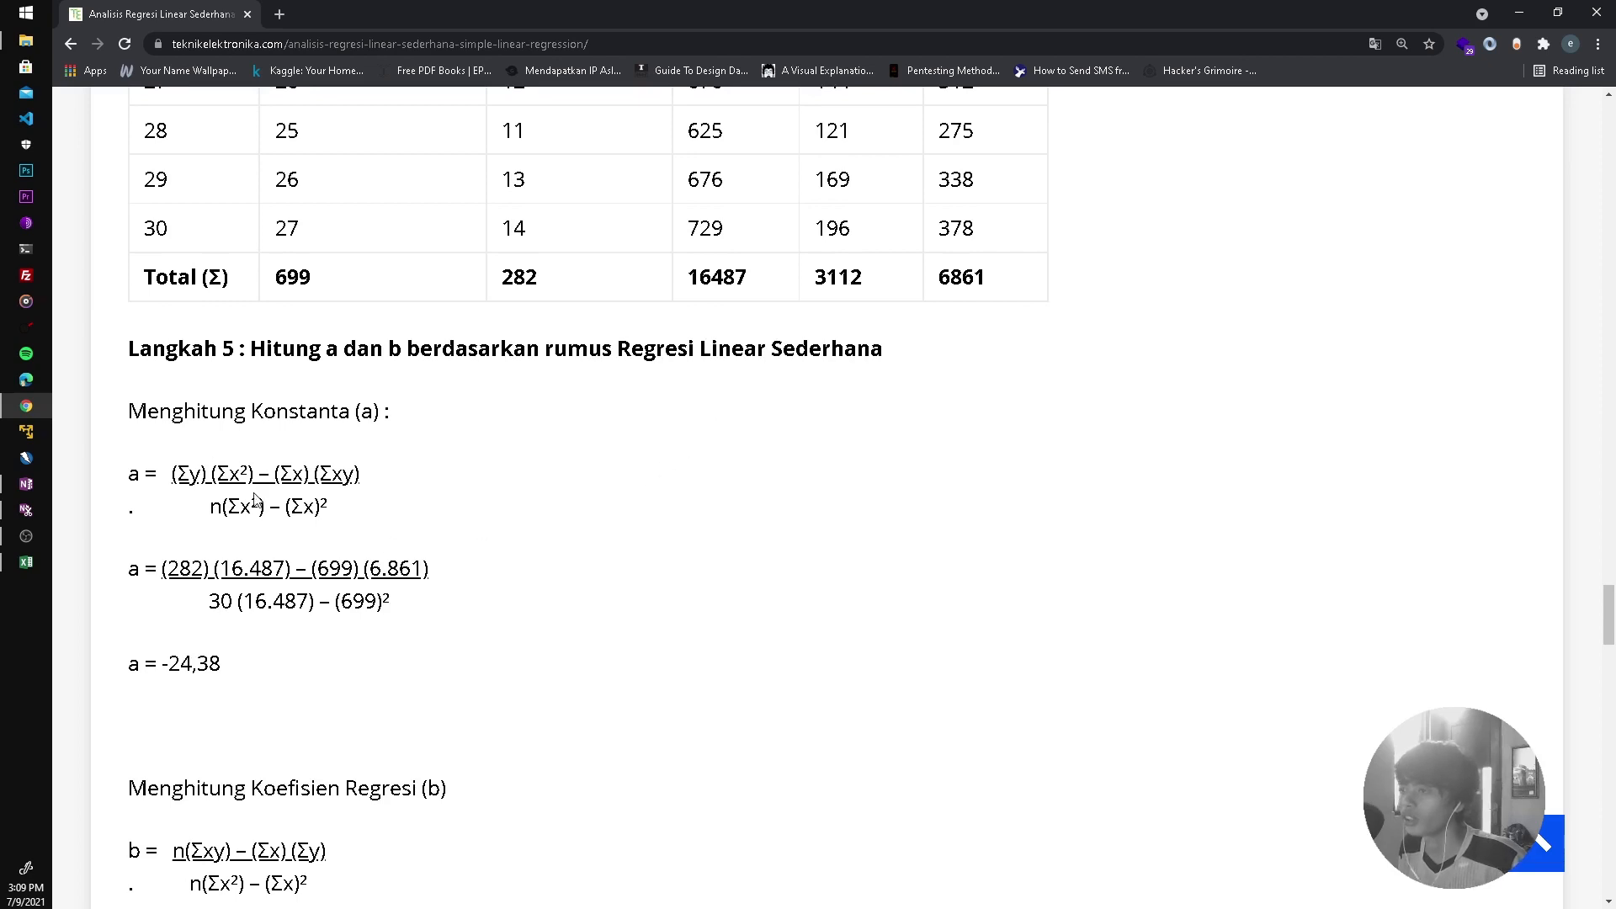
{"action": "scroll", "coordinate": [294, 692], "scroll_direction": "down", "scroll_amount": 1}
{"action": "scroll", "coordinate": [209, 623], "scroll_direction": "down", "scroll_amount": 1}
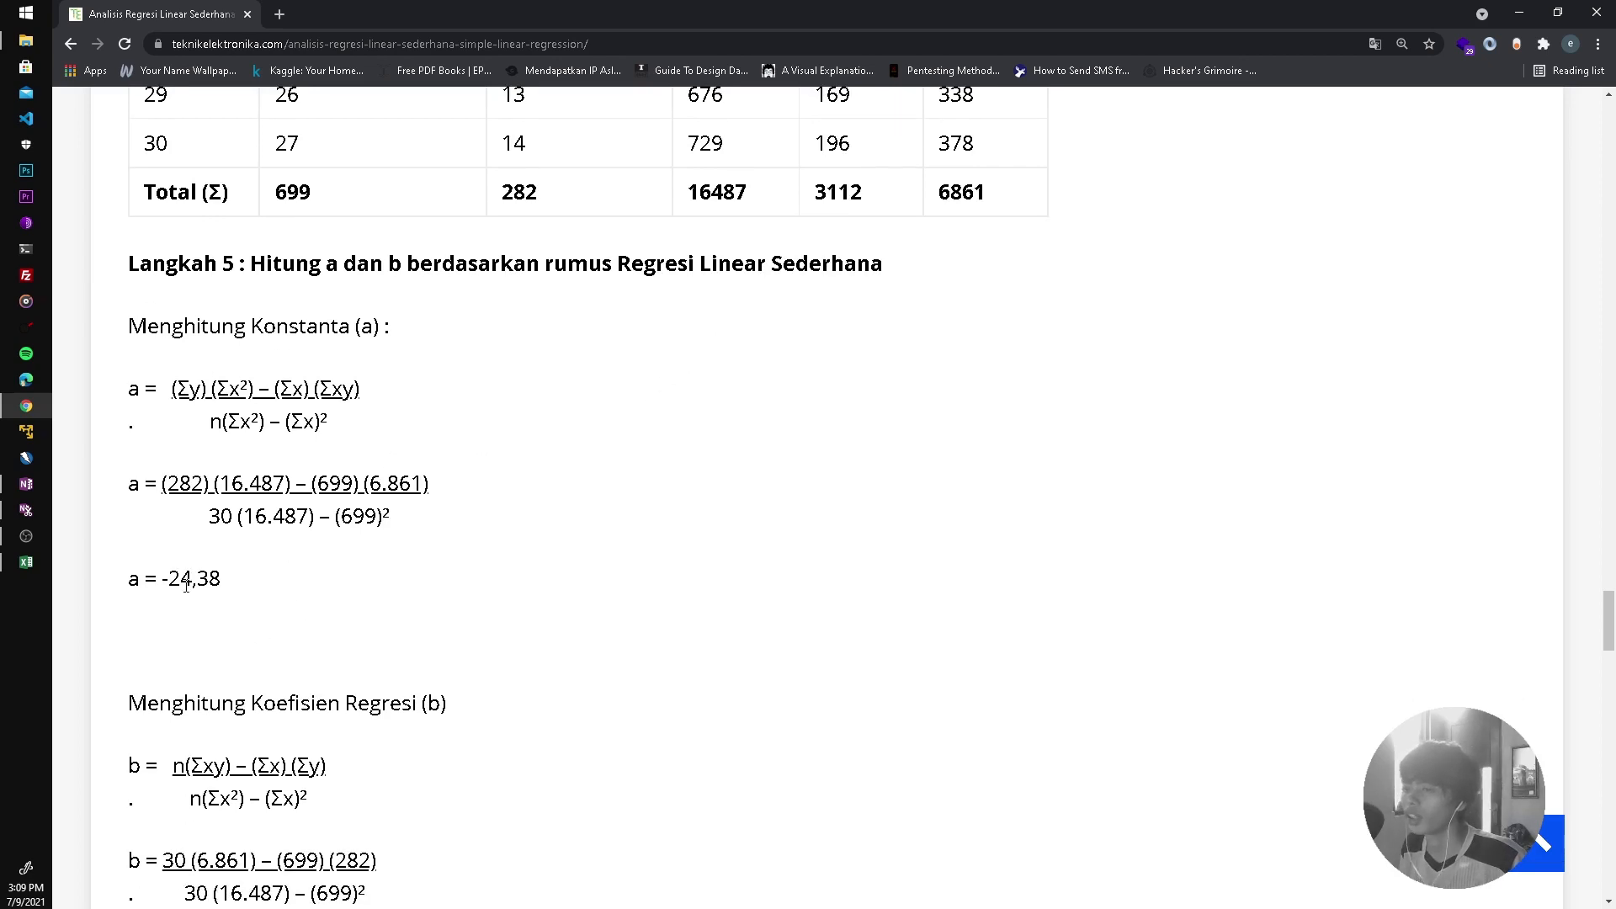
{"action": "scroll", "coordinate": [284, 529], "scroll_direction": "down", "scroll_amount": 2}
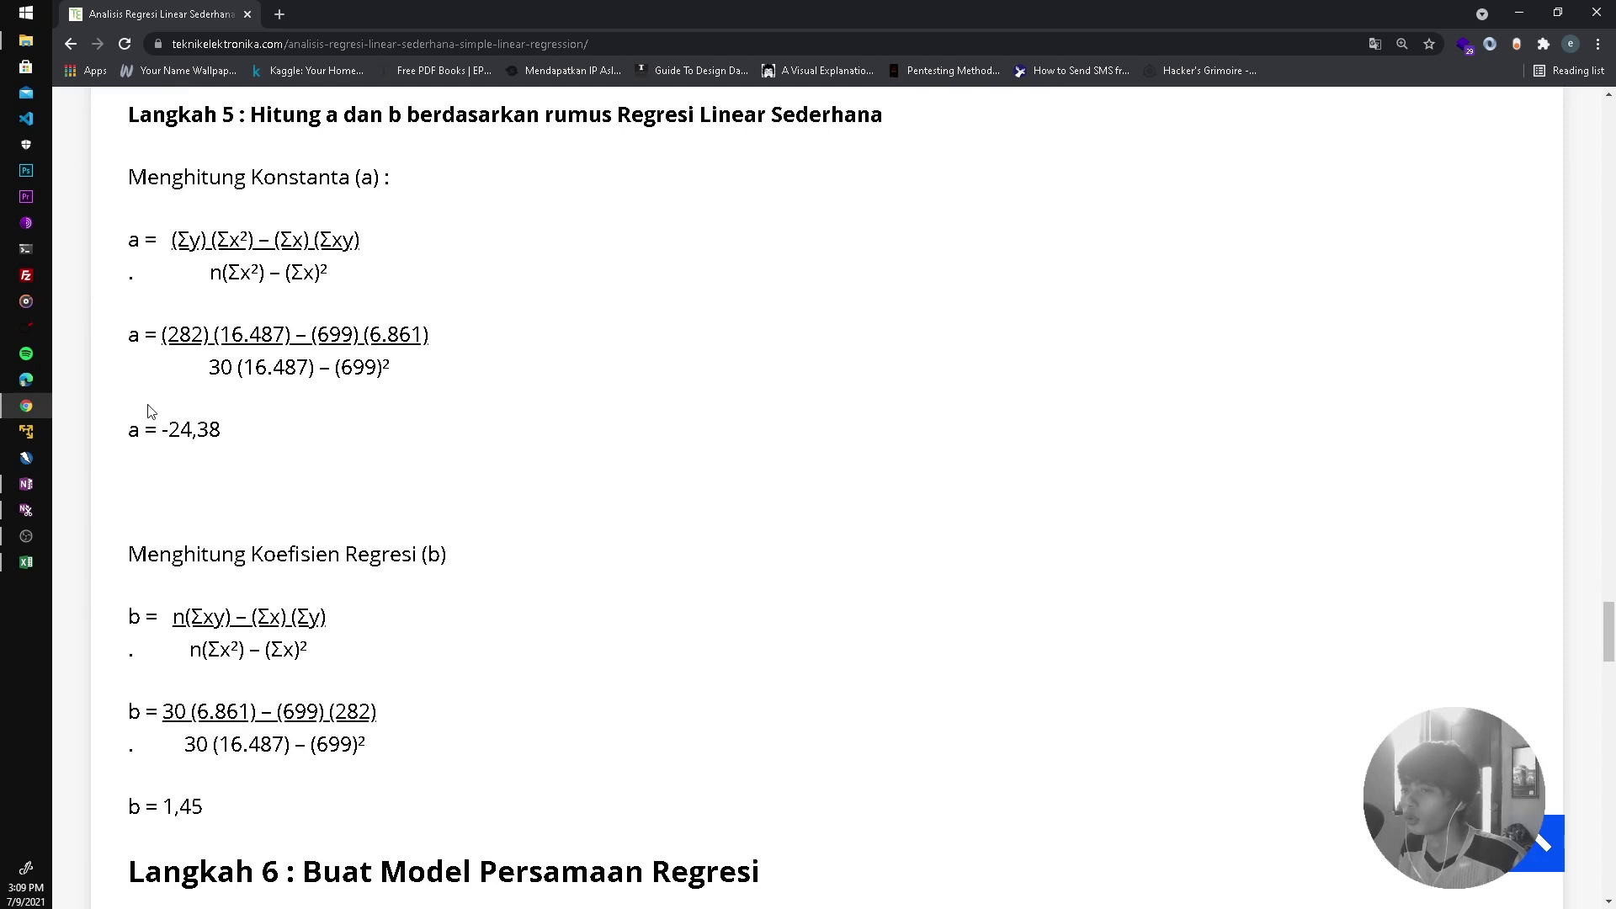
{"action": "scroll", "coordinate": [180, 747], "scroll_direction": "down", "scroll_amount": 2}
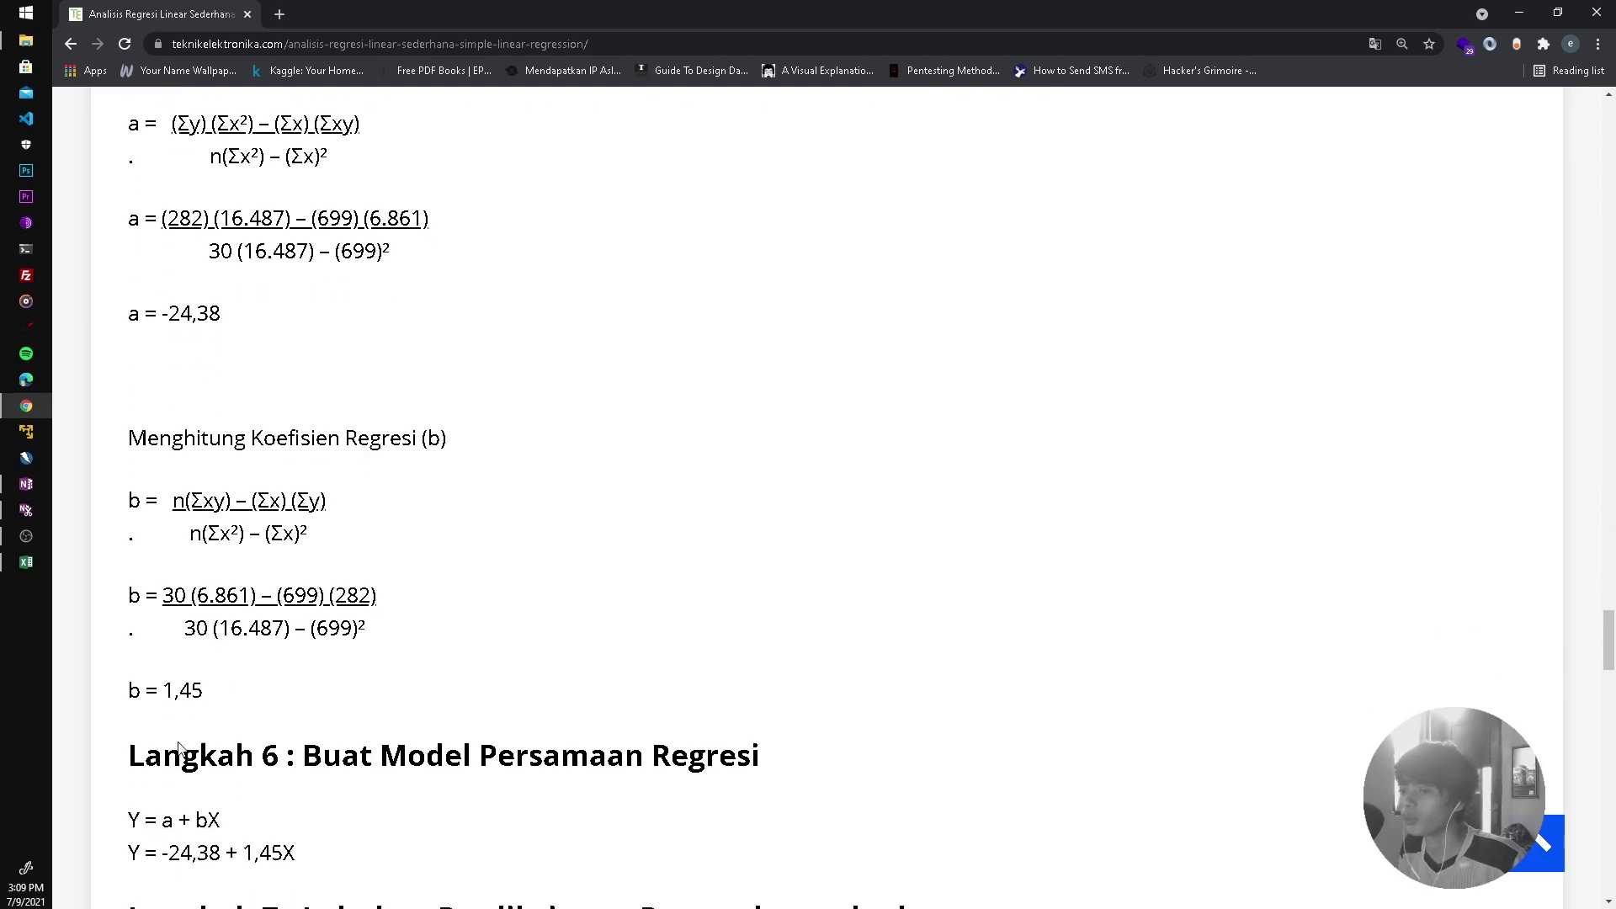
{"action": "scroll", "coordinate": [276, 741], "scroll_direction": "down", "scroll_amount": 2}
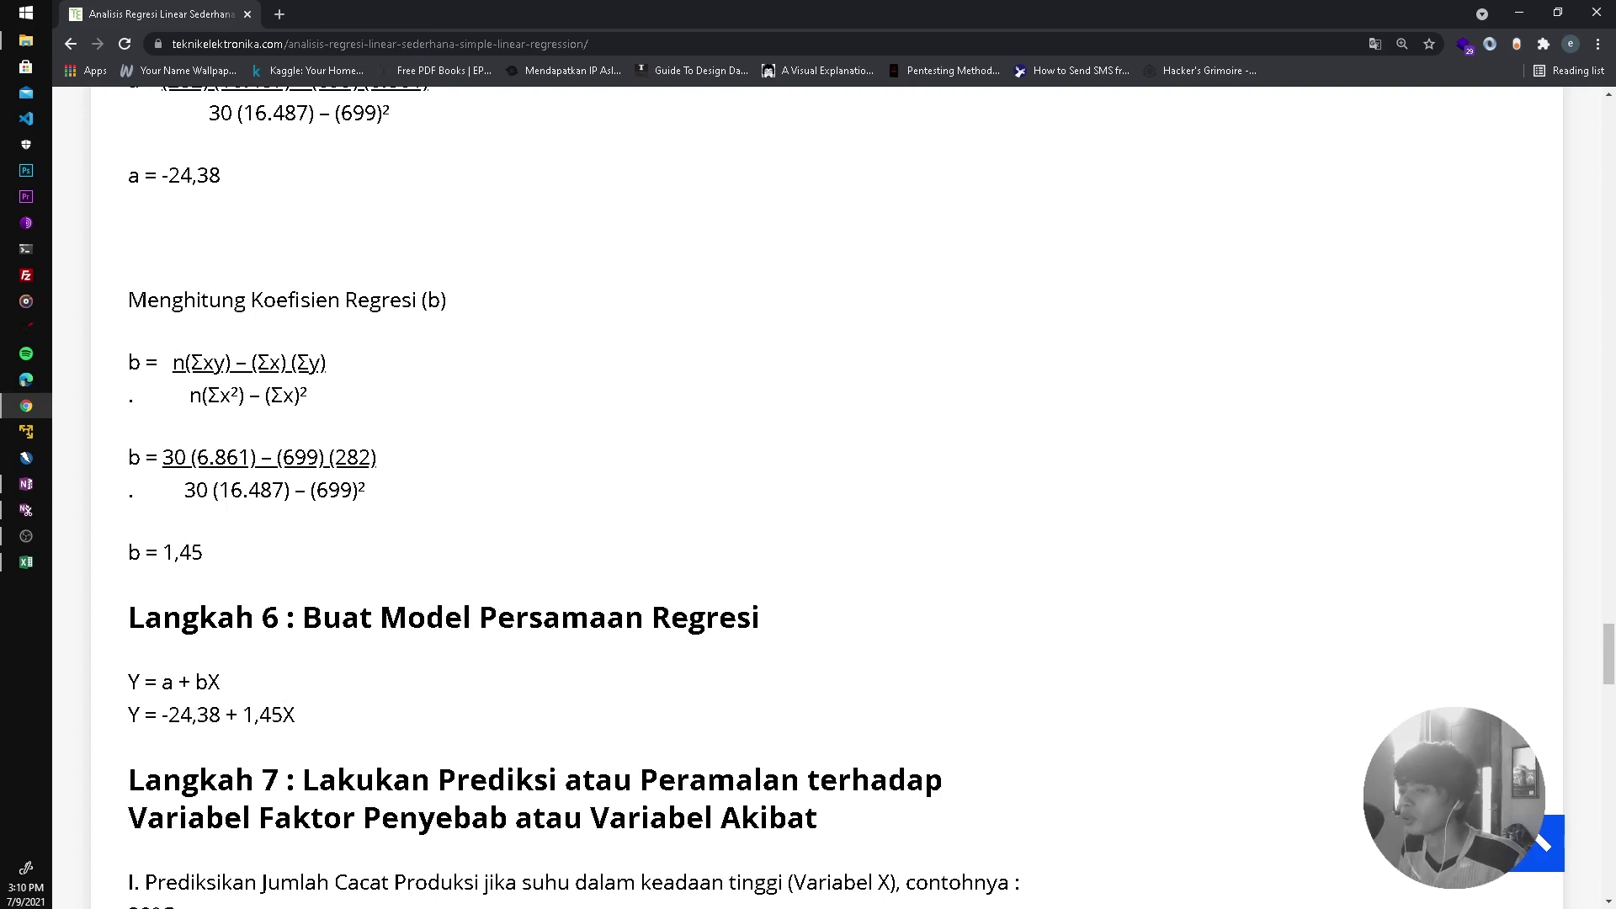
{"action": "scroll", "coordinate": [331, 623], "scroll_direction": "down", "scroll_amount": 1}
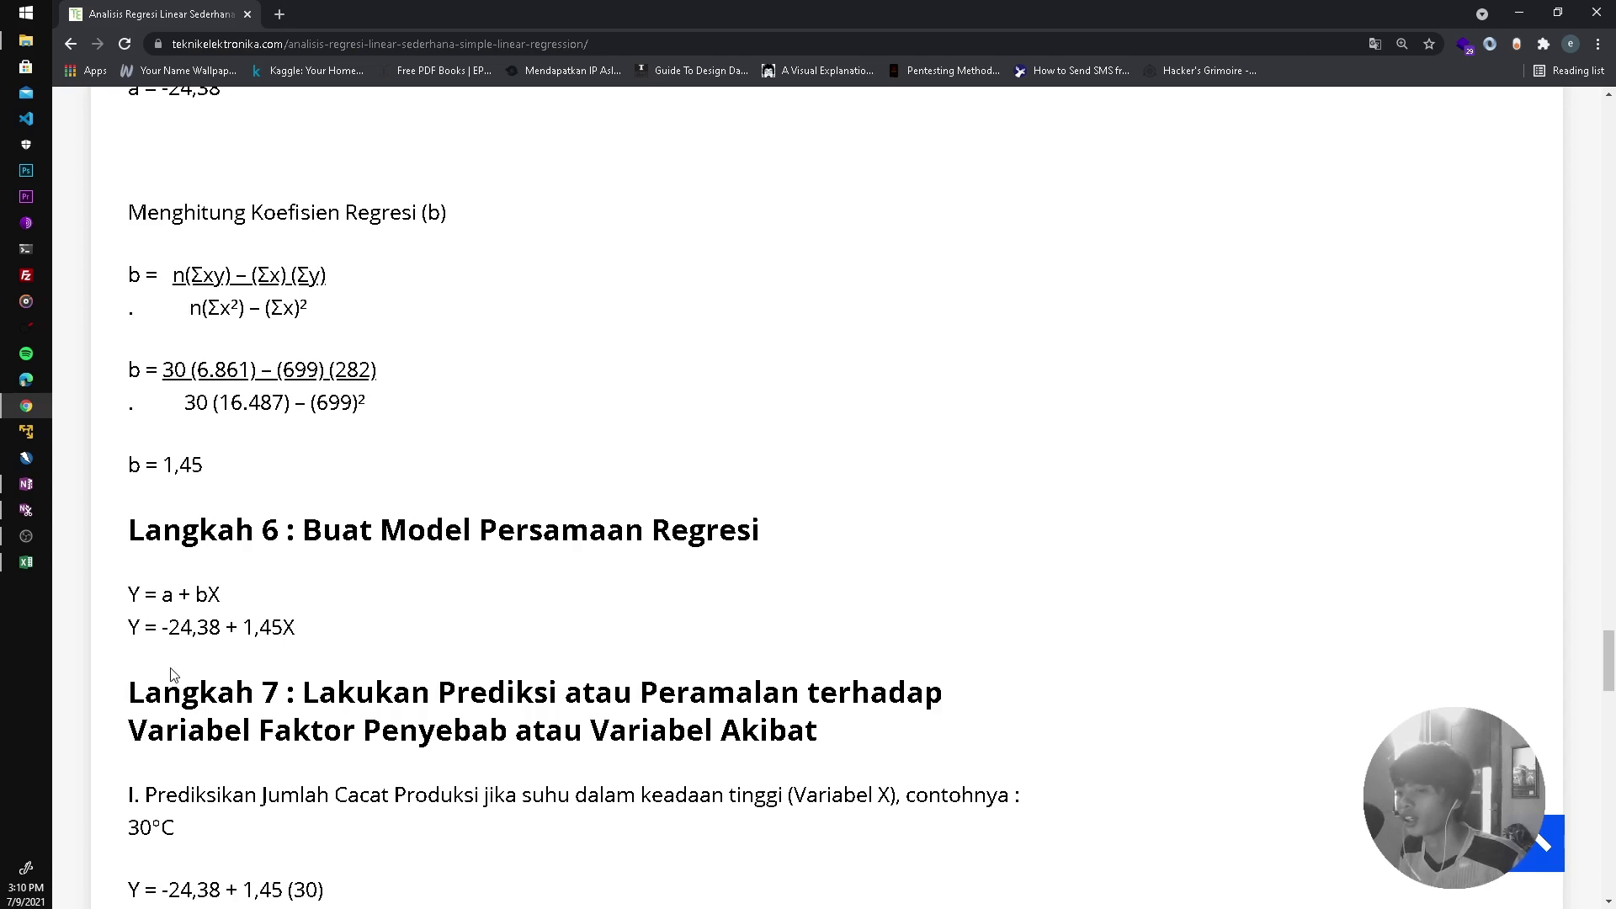
Read the Langkah 7 predictions for a 30°C room and a 4-unit defect target, and return to the earlier calculation steps.
{"action": "scroll", "coordinate": [282, 678], "scroll_direction": "down", "scroll_amount": 3}
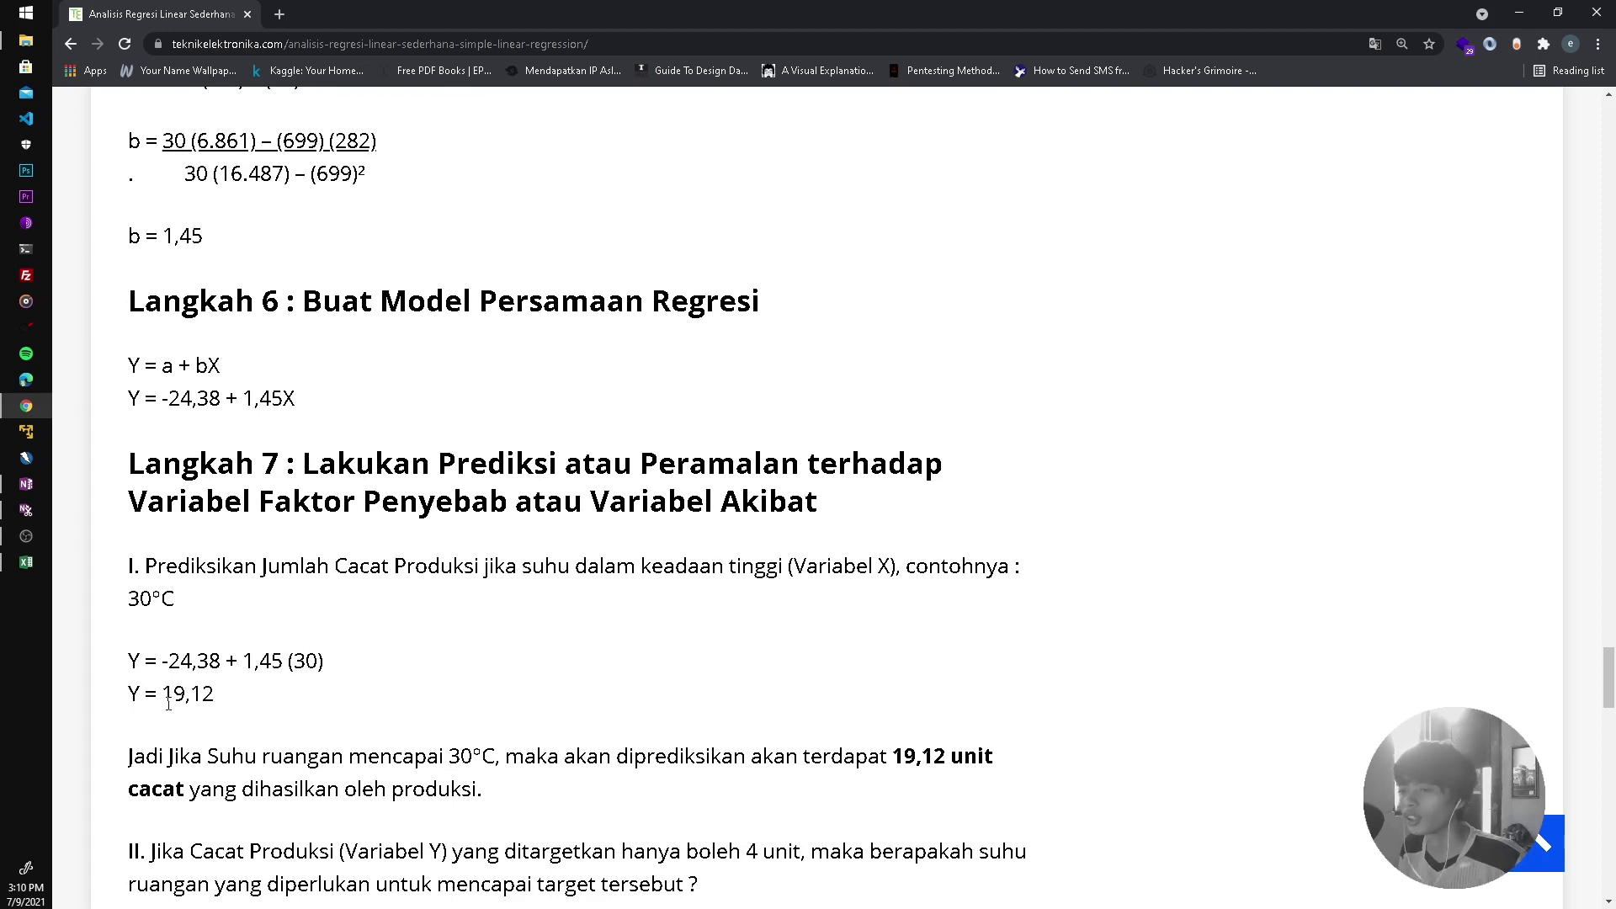
{"action": "scroll", "coordinate": [235, 729], "scroll_direction": "down", "scroll_amount": 1}
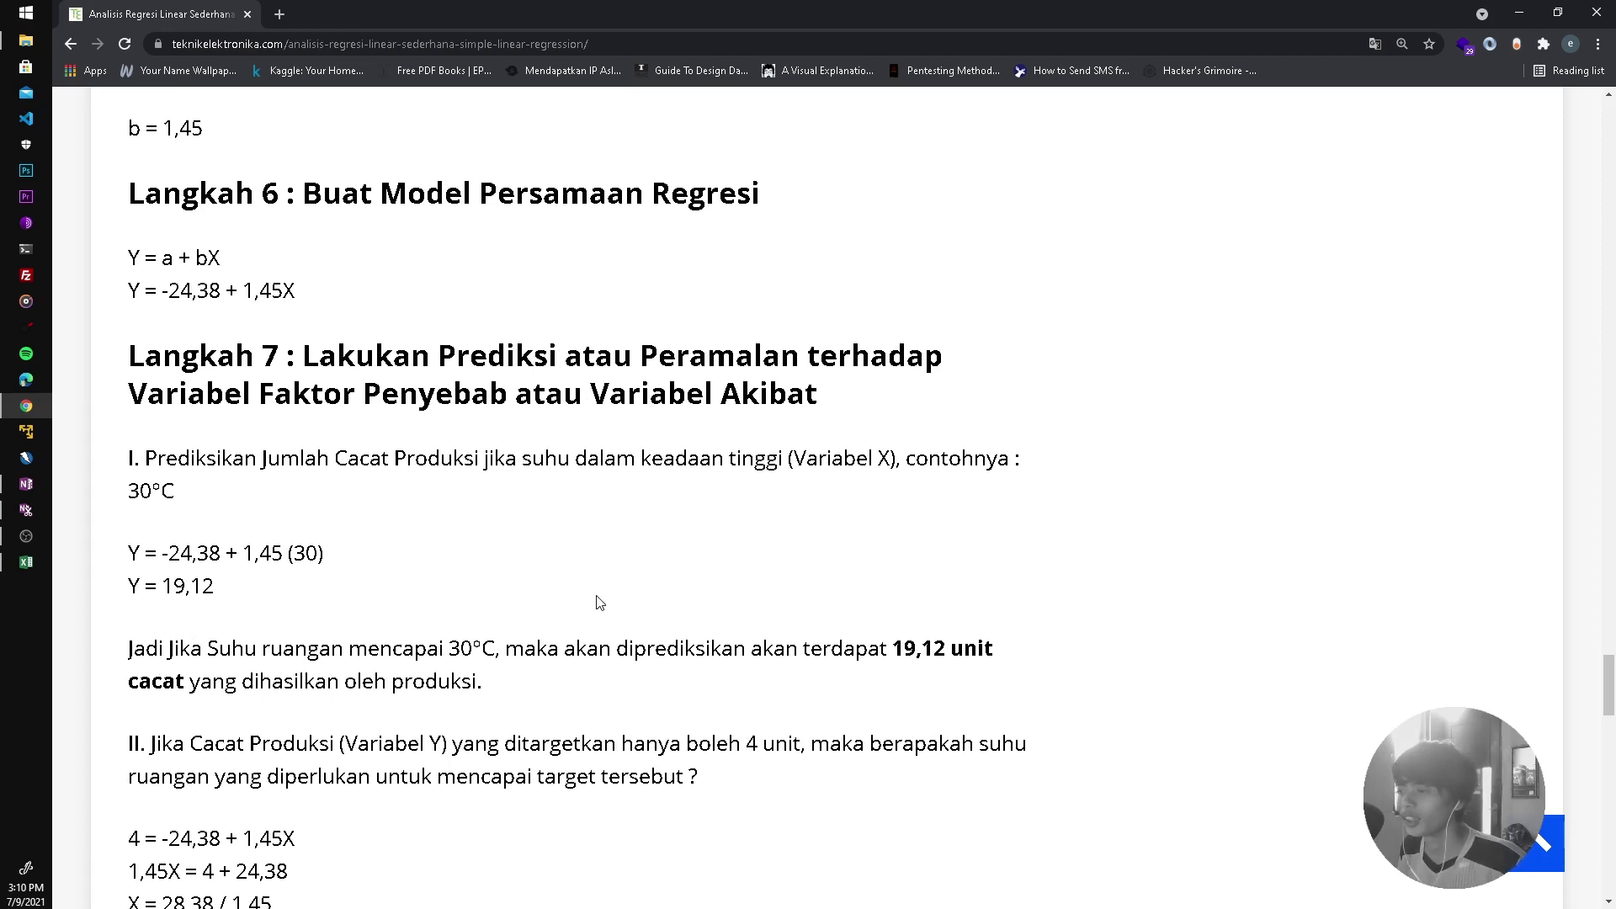
{"action": "scroll", "coordinate": [733, 615], "scroll_direction": "down", "scroll_amount": 3}
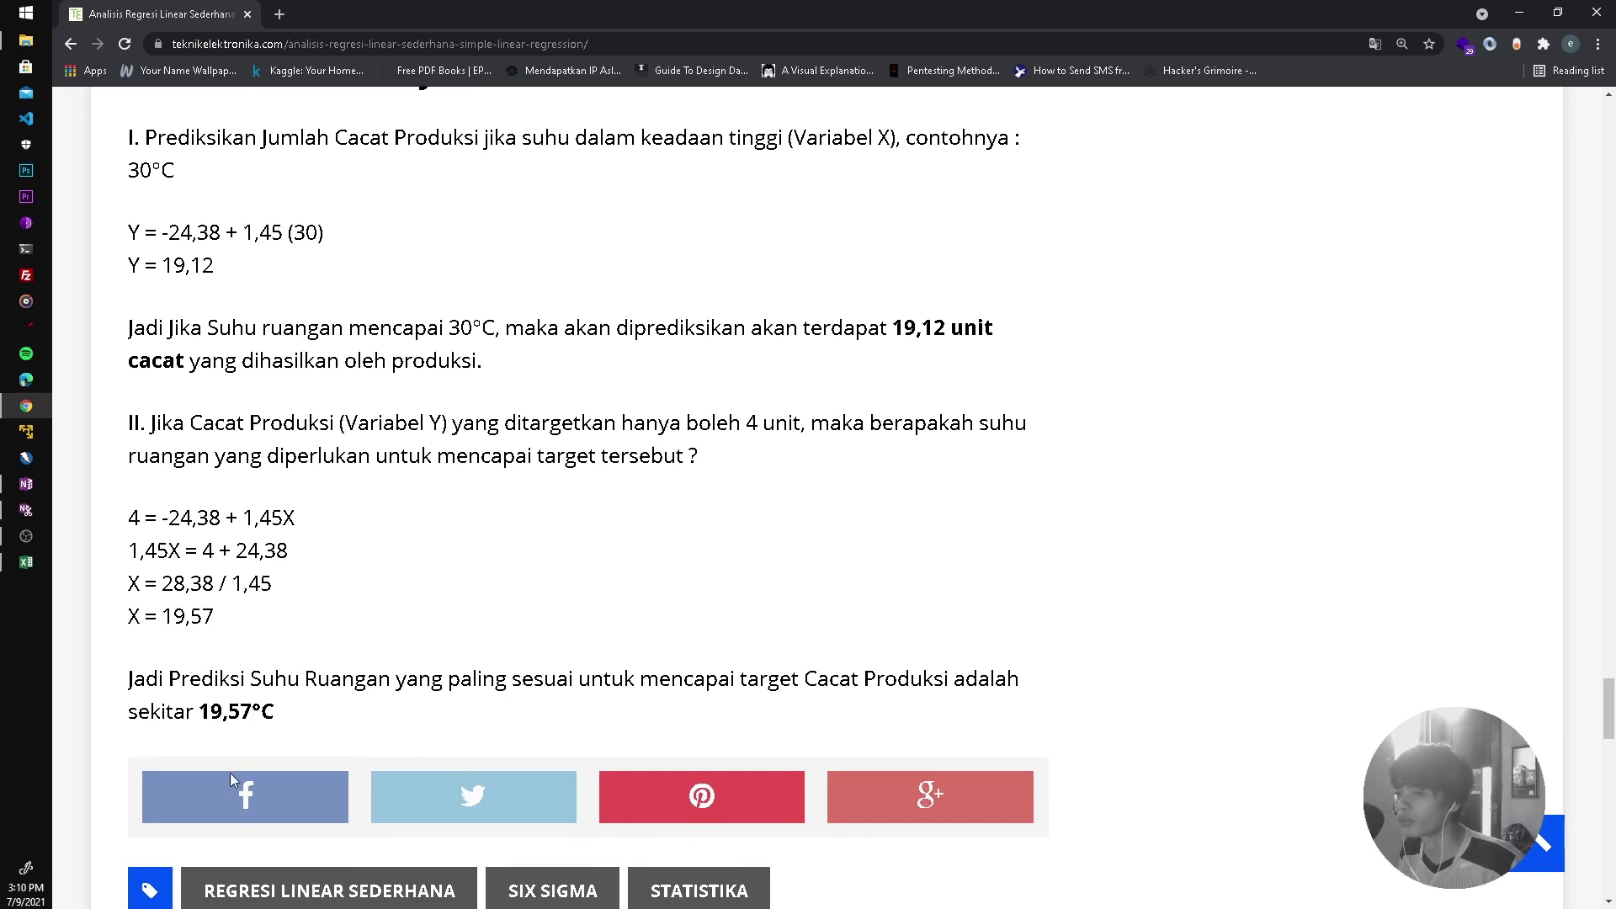
{"action": "scroll", "coordinate": [620, 490], "scroll_direction": "up", "scroll_amount": 20}
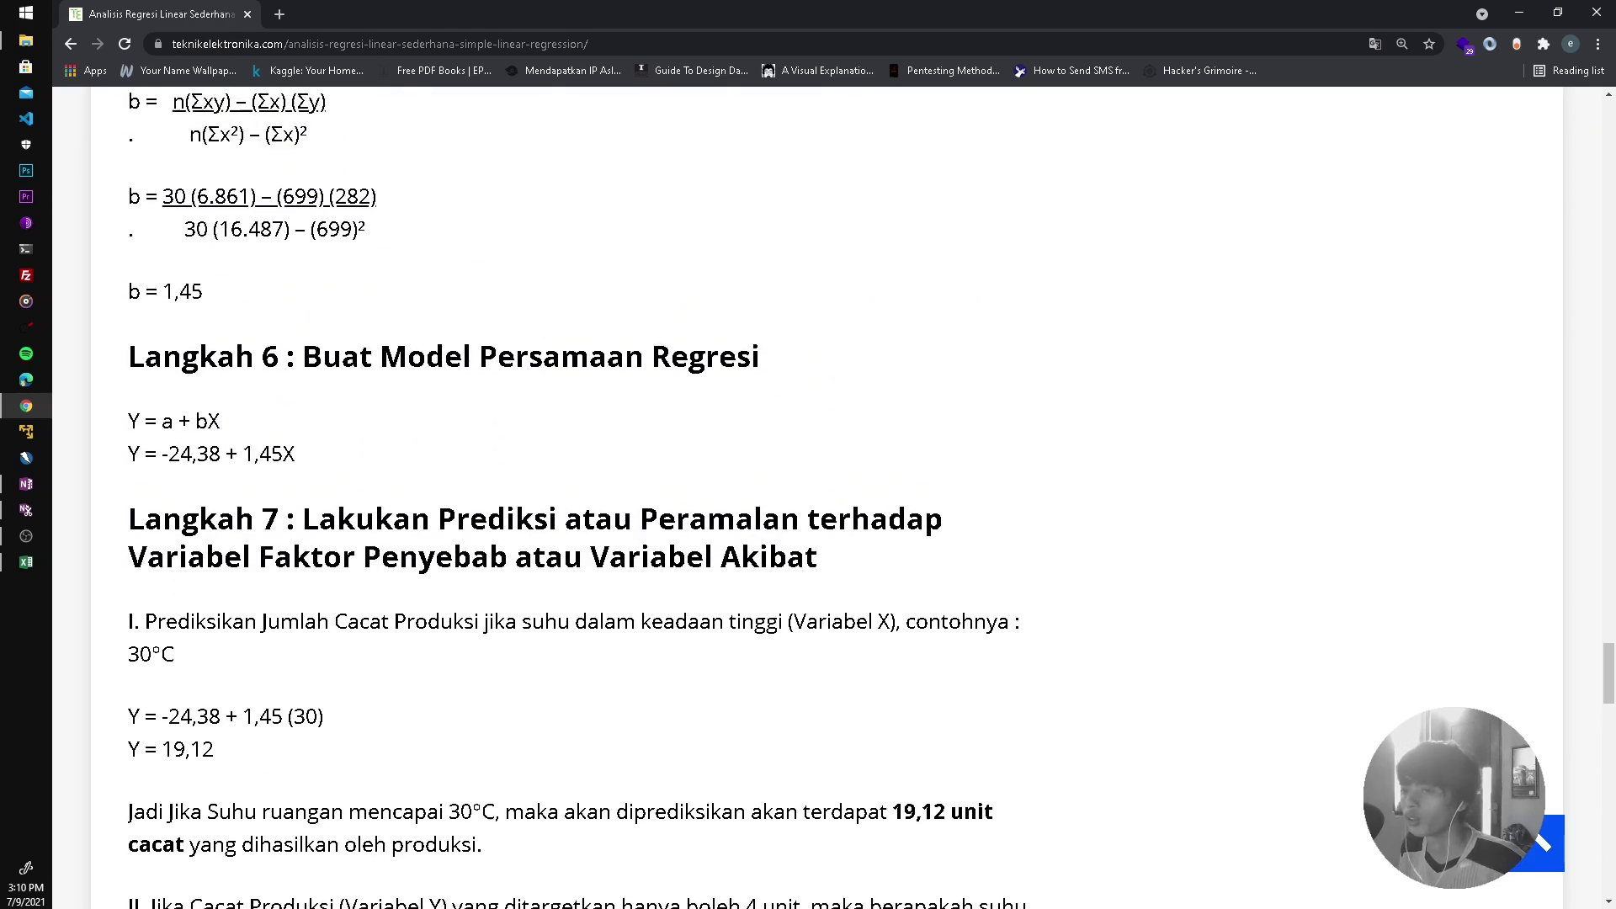
{"action": "scroll", "coordinate": [322, 502], "scroll_direction": "up", "scroll_amount": 10}
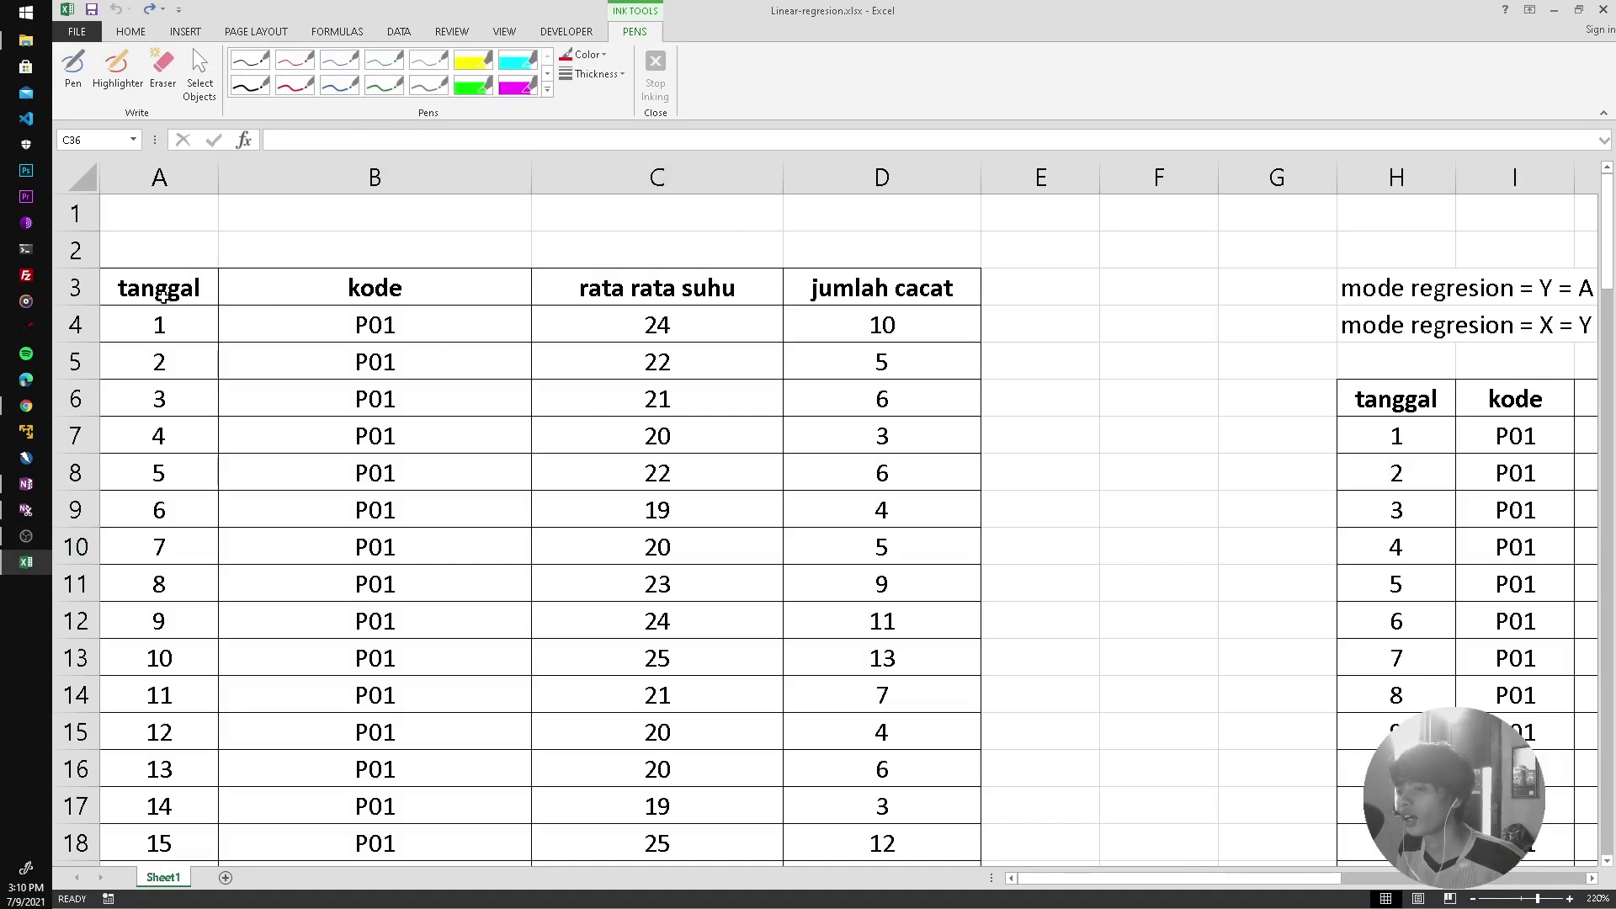
In the Linear-regresion.xlsx workbook in Excel, handwrite a red X above "rata rata suhu" and a red Y above "jumlah cacat".
{"action": "scroll", "coordinate": [311, 611], "scroll_direction": "down", "scroll_amount": 3}
{"action": "scroll", "coordinate": [311, 610], "scroll_direction": "down", "scroll_amount": 4}
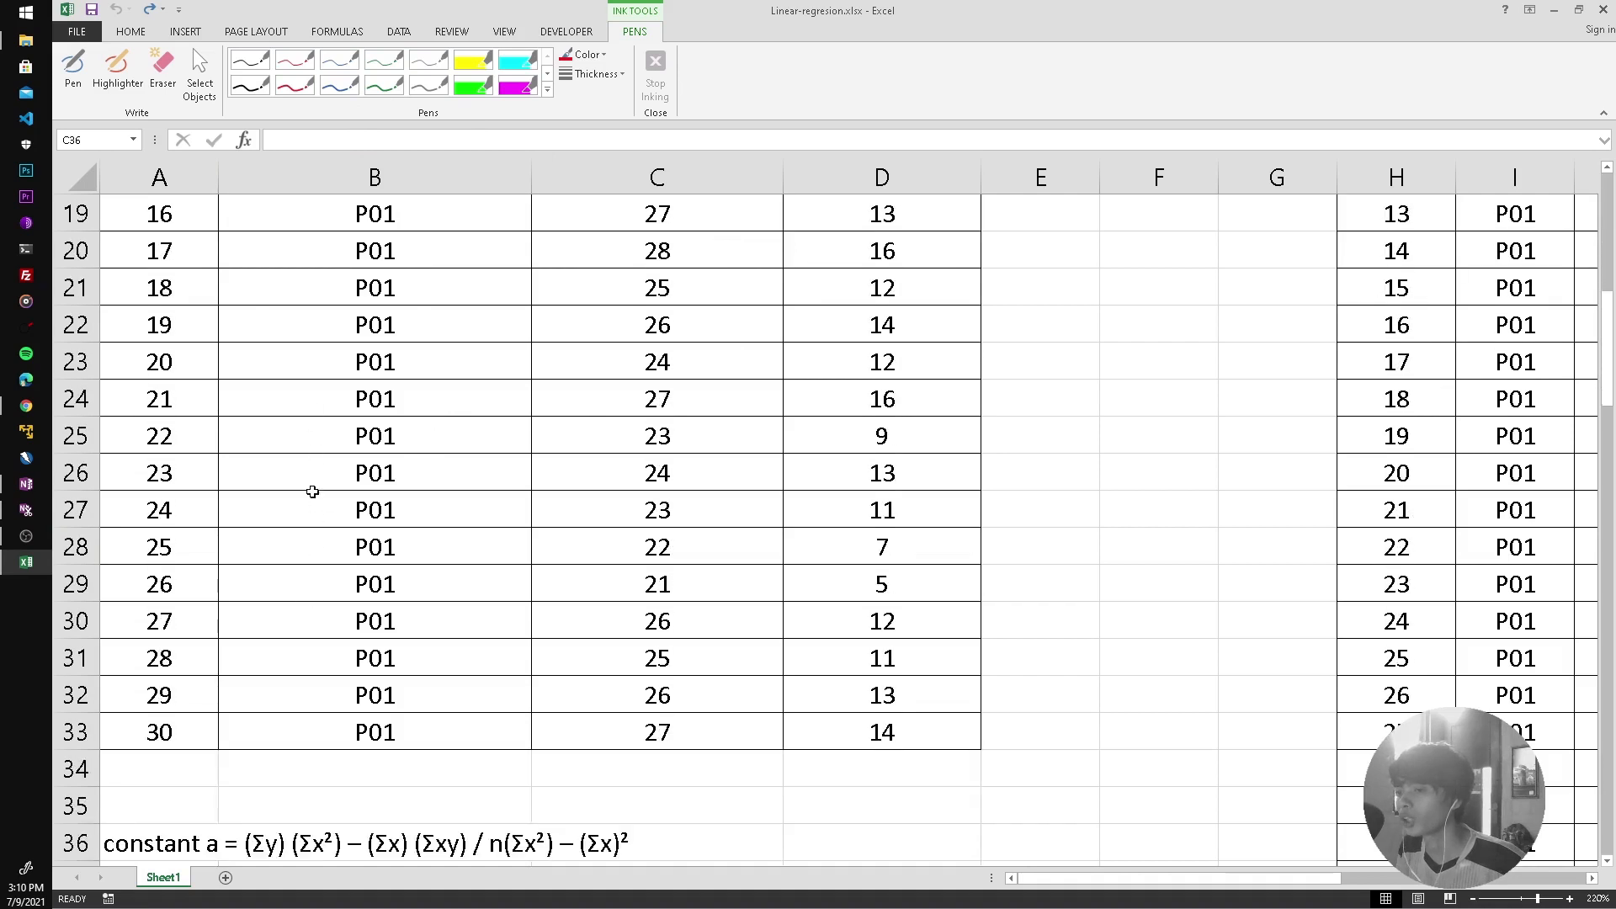
{"action": "scroll", "coordinate": [316, 613], "scroll_direction": "up", "scroll_amount": 6}
{"action": "scroll", "coordinate": [316, 613], "scroll_direction": "up", "scroll_amount": 2}
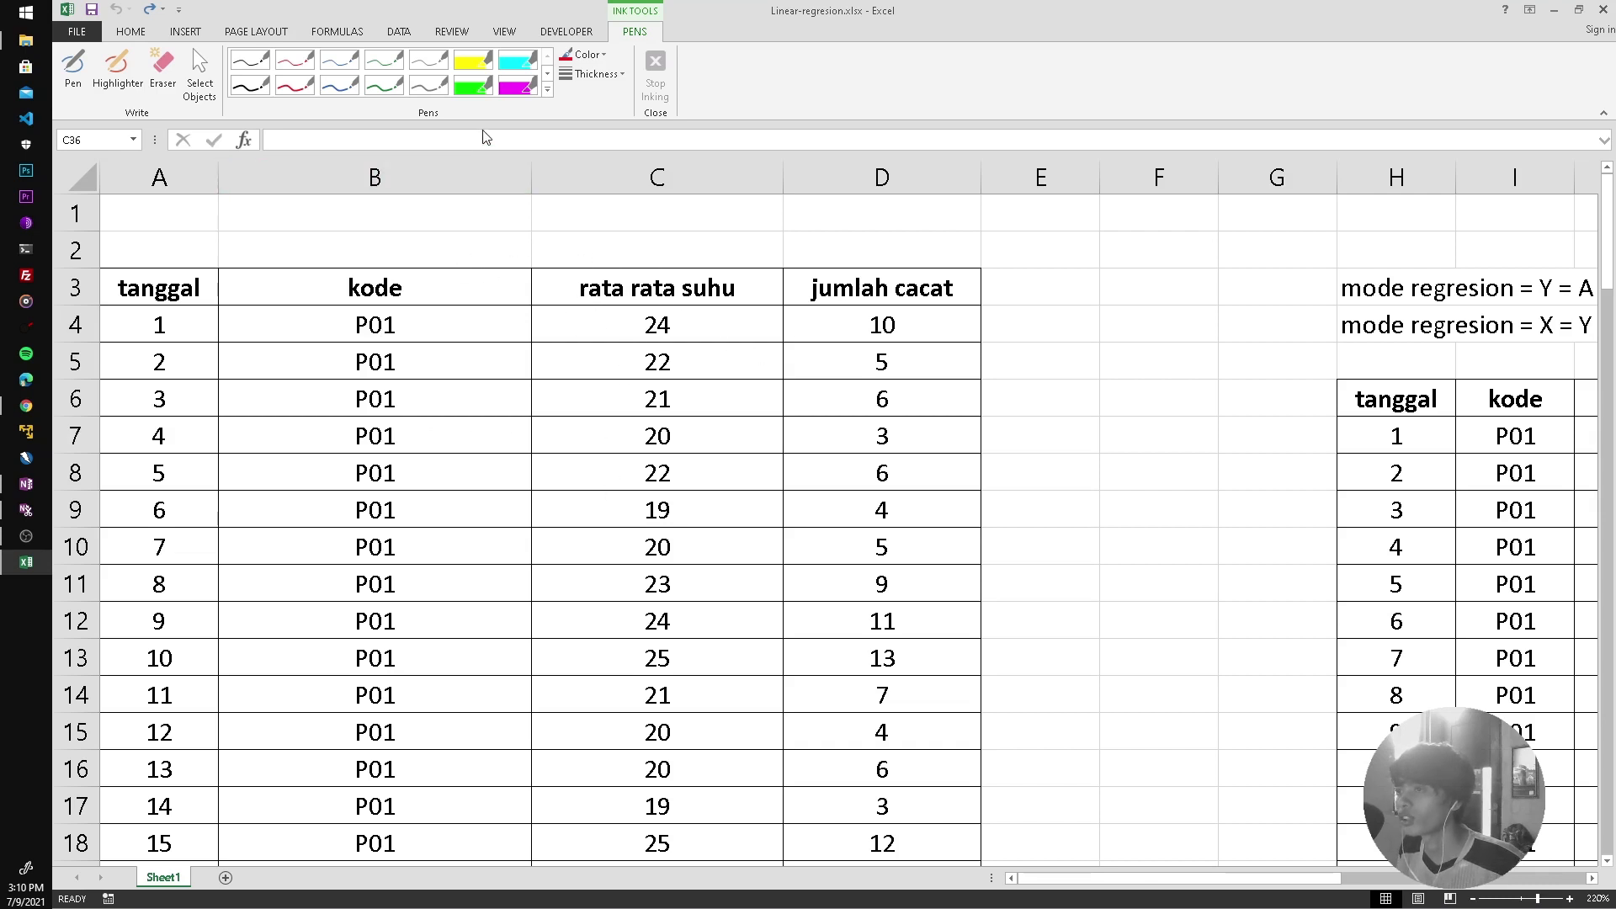
{"action": "left_click", "coordinate": [295, 60]}
{"action": "left_click", "coordinate": [308, 93]}
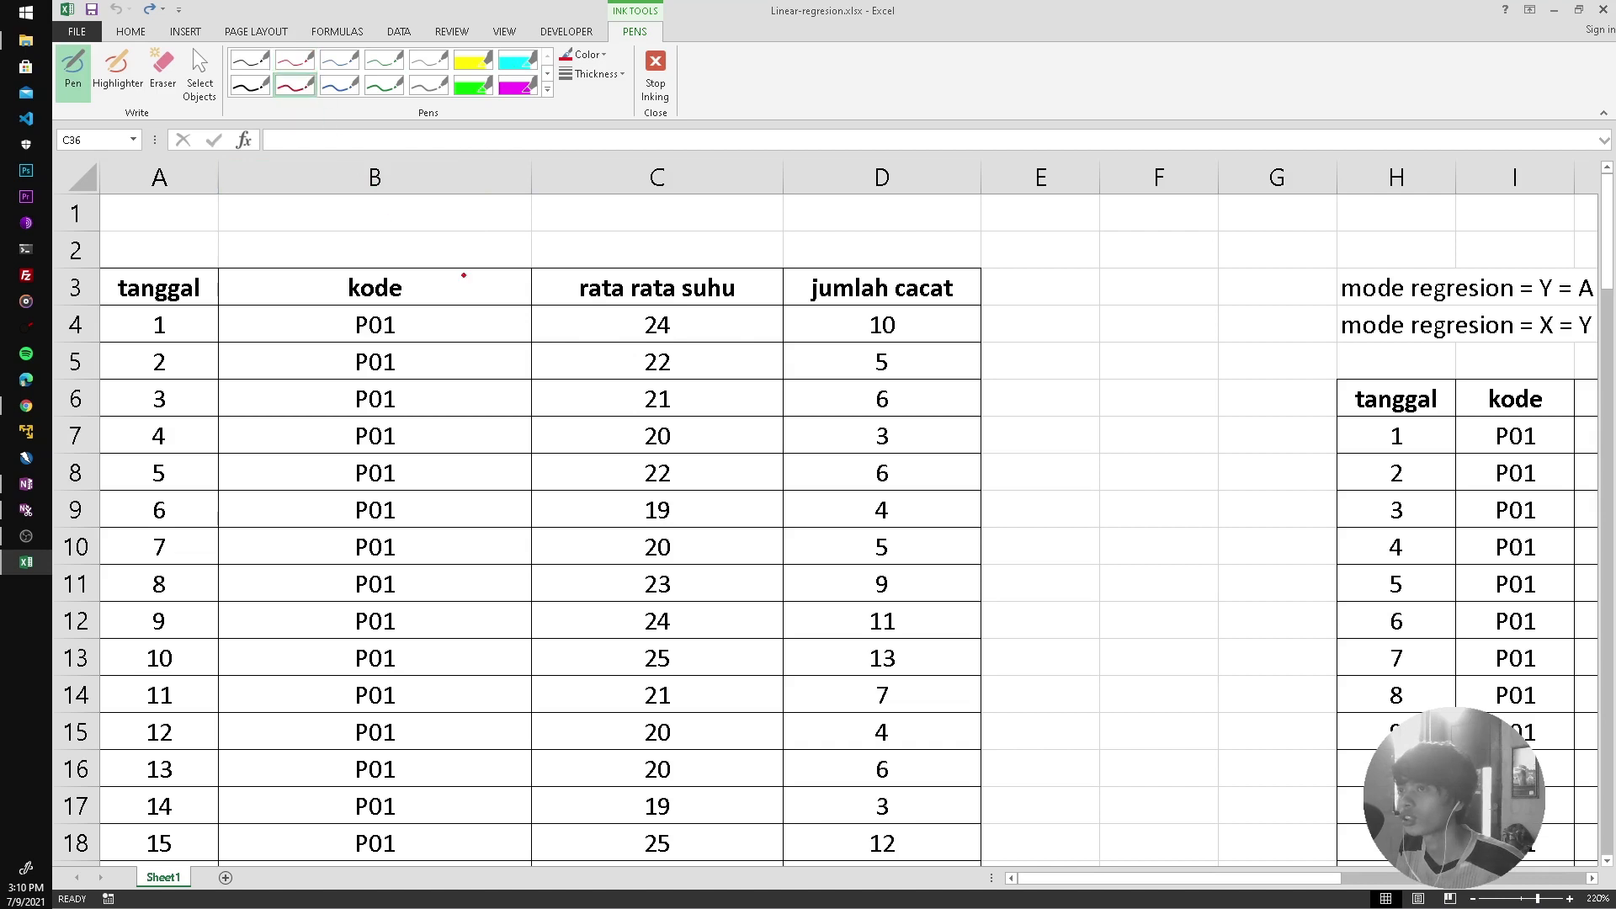
{"action": "mouse_move", "coordinate": [666, 230]}
{"action": "left_mouse_down"}
{"action": "mouse_move", "coordinate": [647, 258]}
{"action": "mouse_move", "coordinate": [673, 257]}
{"action": "left_mouse_up"}
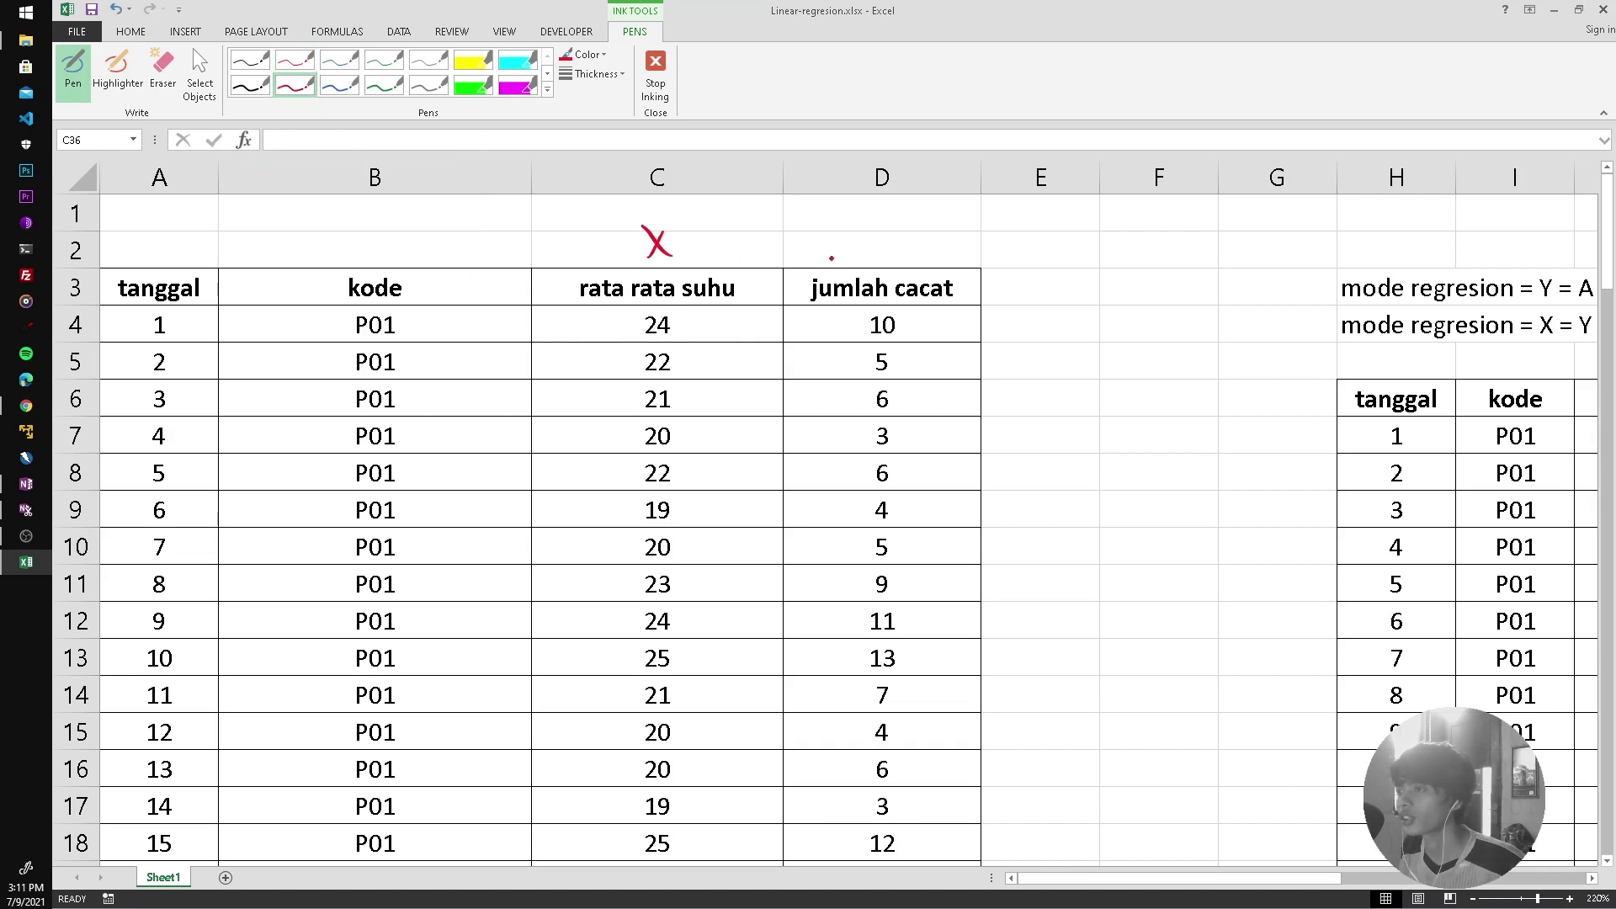
{"action": "left_click_drag", "start_coordinate": [883, 227], "coordinate": [876, 276]}
{"action": "left_click_drag", "start_coordinate": [1012, 477], "coordinate": [1010, 529]}
{"action": "key", "text": "ctrl+z"}
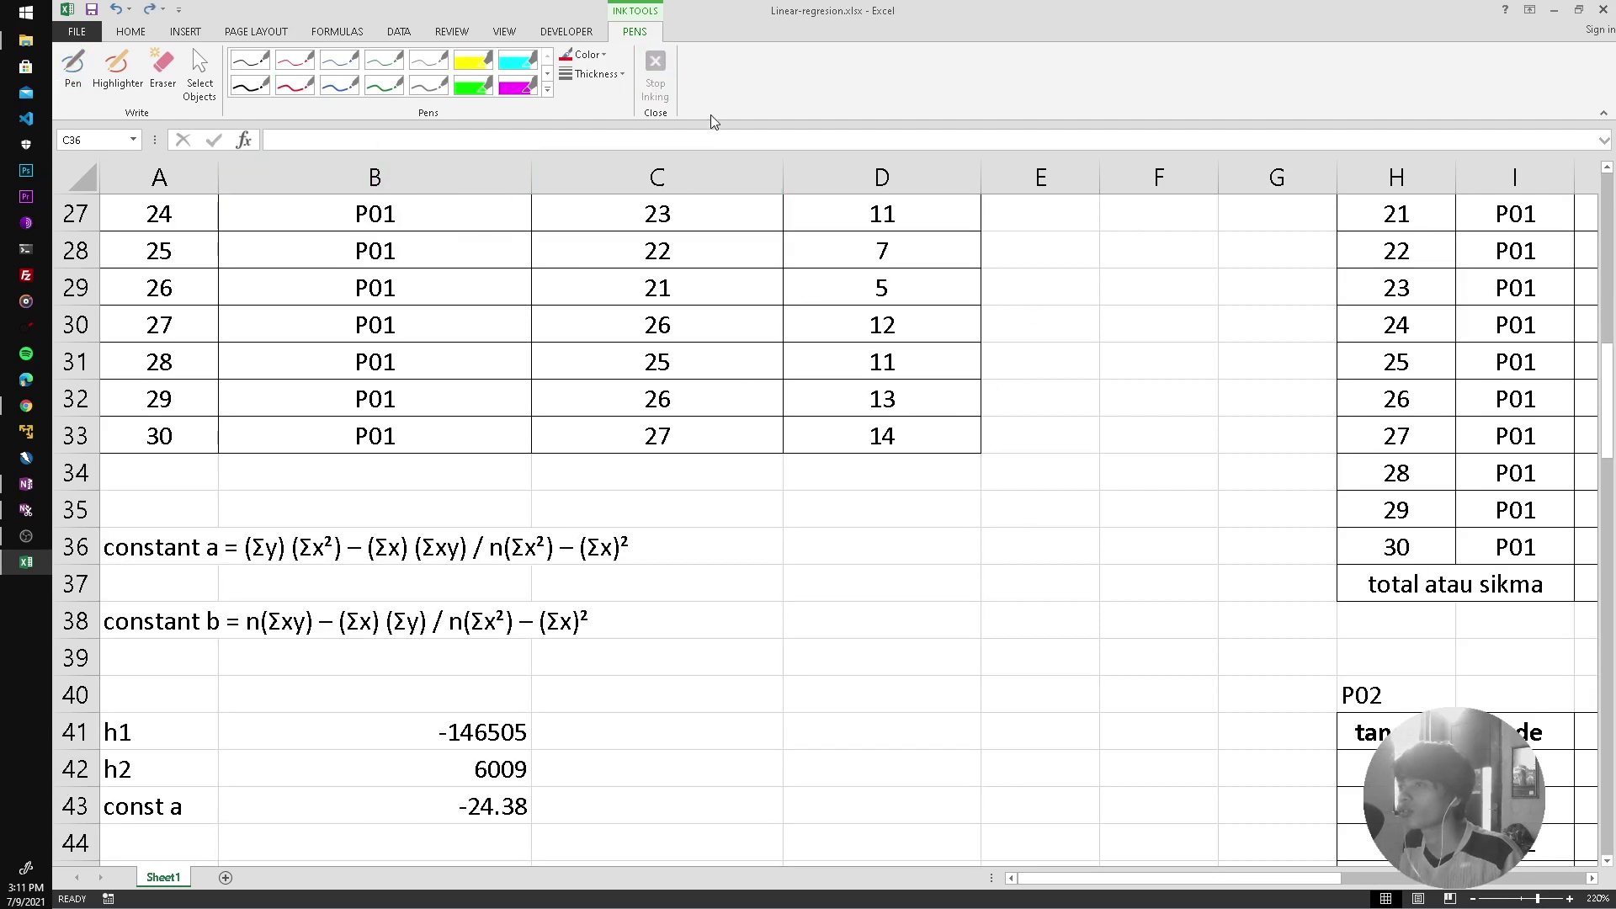
Draw a red downward arrow beside the last data rows in column E and handwrite "total" and "n=30" below it.
{"action": "scroll", "coordinate": [772, 321], "scroll_direction": "up", "scroll_amount": 9}
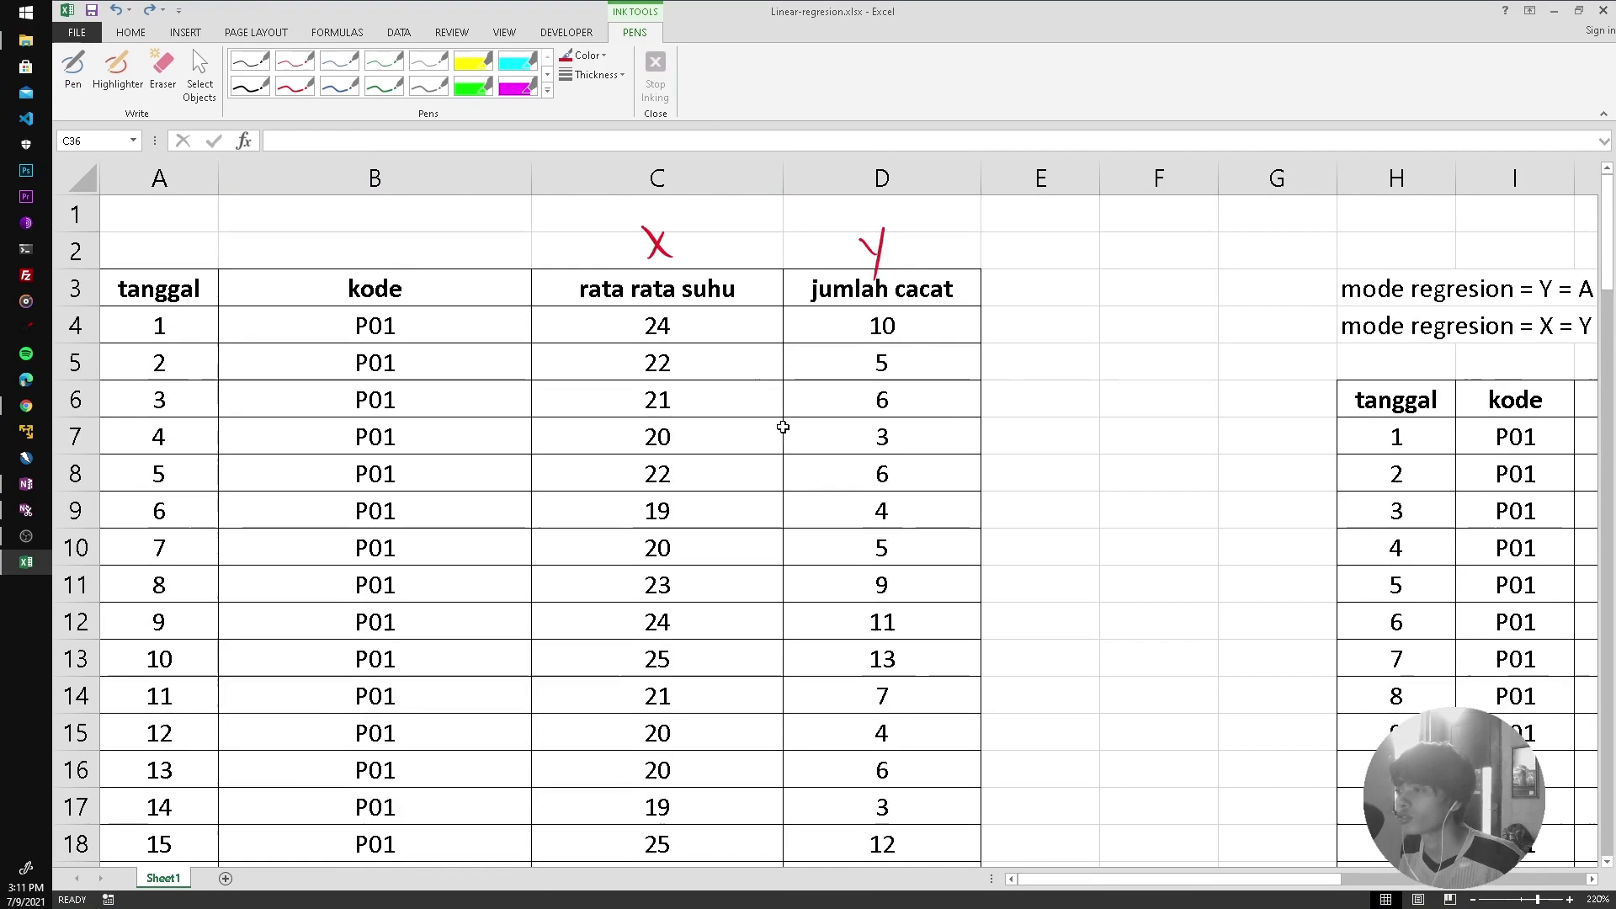
{"action": "scroll", "coordinate": [783, 426], "scroll_direction": "down", "scroll_amount": 3}
{"action": "scroll", "coordinate": [787, 556], "scroll_direction": "down", "scroll_amount": 5}
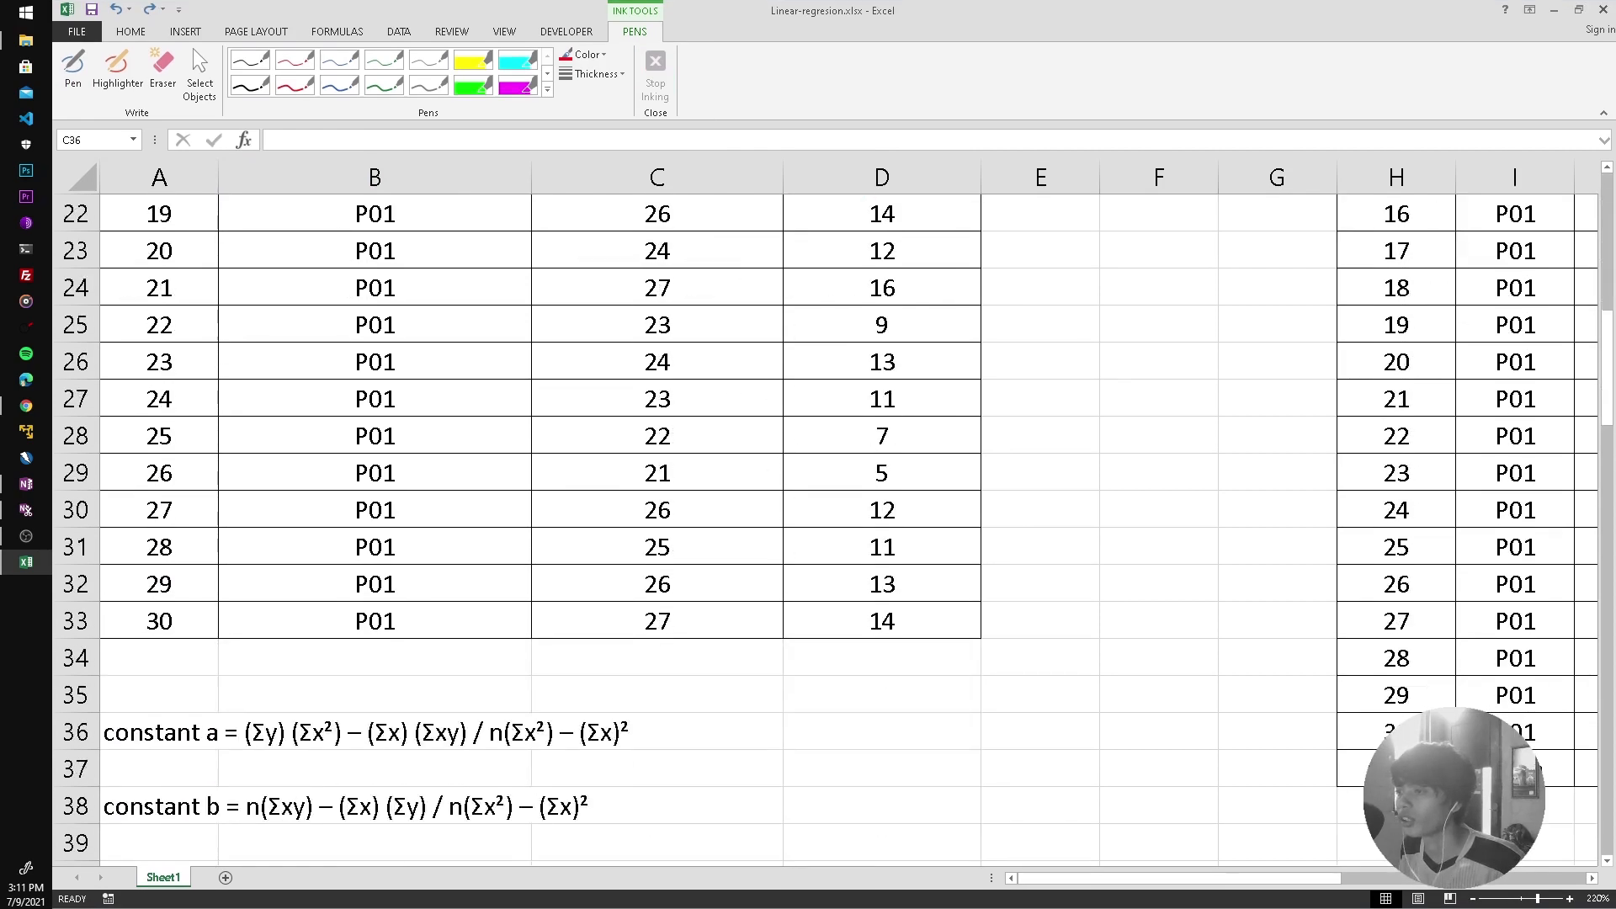
{"action": "scroll", "coordinate": [787, 556], "scroll_direction": "up", "scroll_amount": 1}
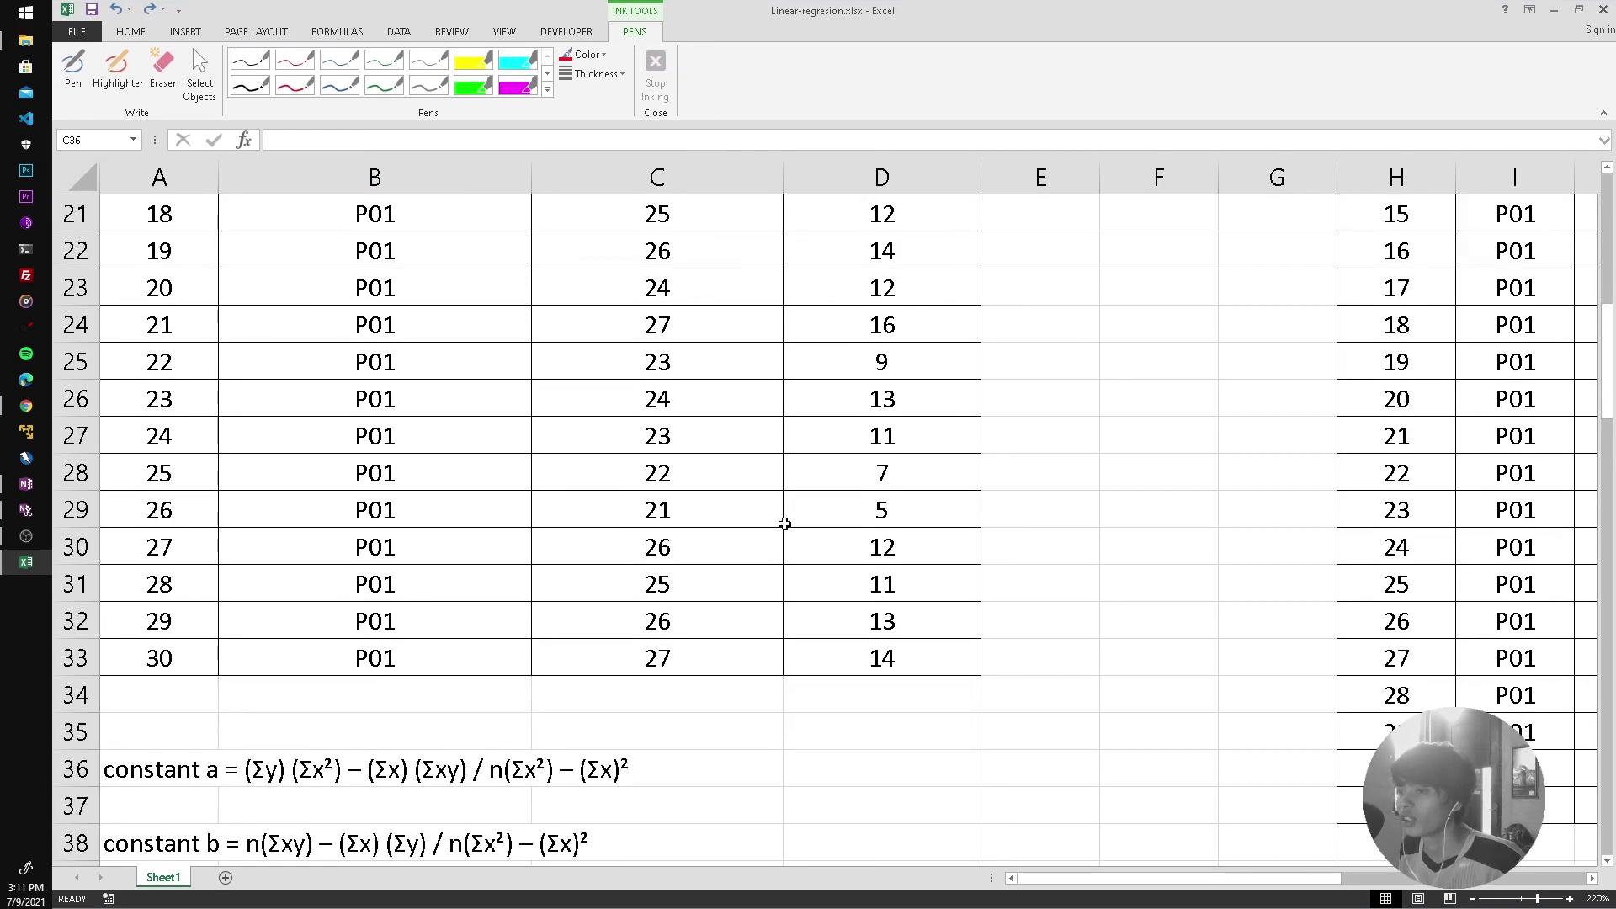
{"action": "left_click", "coordinate": [299, 87]}
{"action": "mouse_move", "coordinate": [1028, 574]}
{"action": "left_mouse_down"}
{"action": "mouse_move", "coordinate": [1030, 518]}
{"action": "mouse_move", "coordinate": [1032, 645]}
{"action": "mouse_move", "coordinate": [1070, 679]}
{"action": "left_mouse_up"}
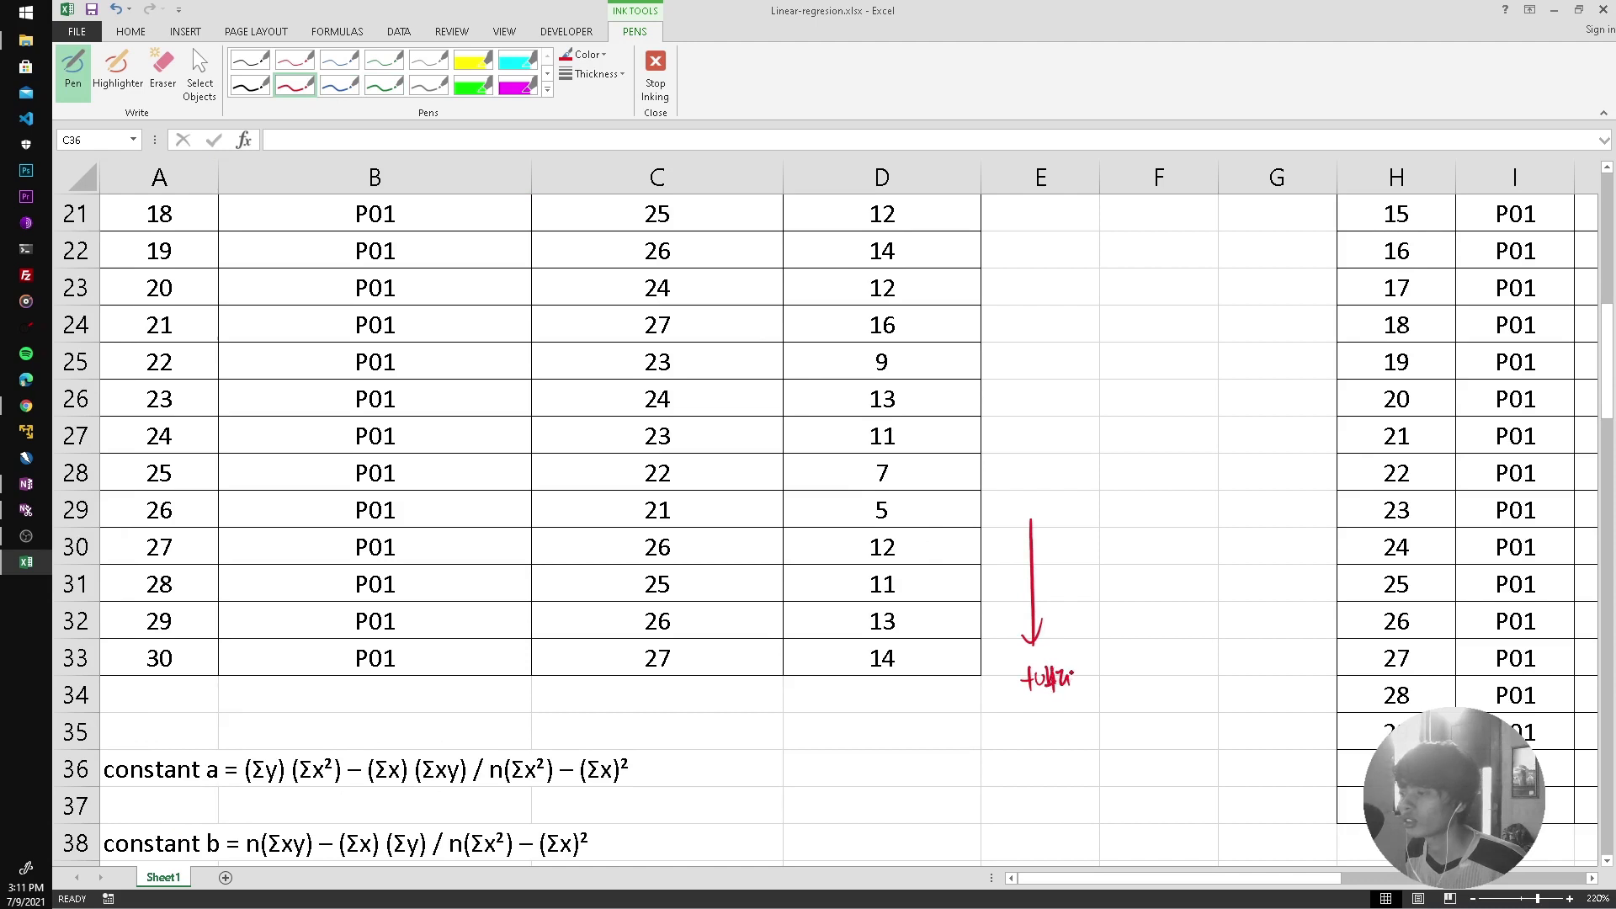
{"action": "left_click_drag", "start_coordinate": [1014, 745], "coordinate": [1045, 732]}
{"action": "left_click_drag", "start_coordinate": [1034, 741], "coordinate": [1071, 723]}
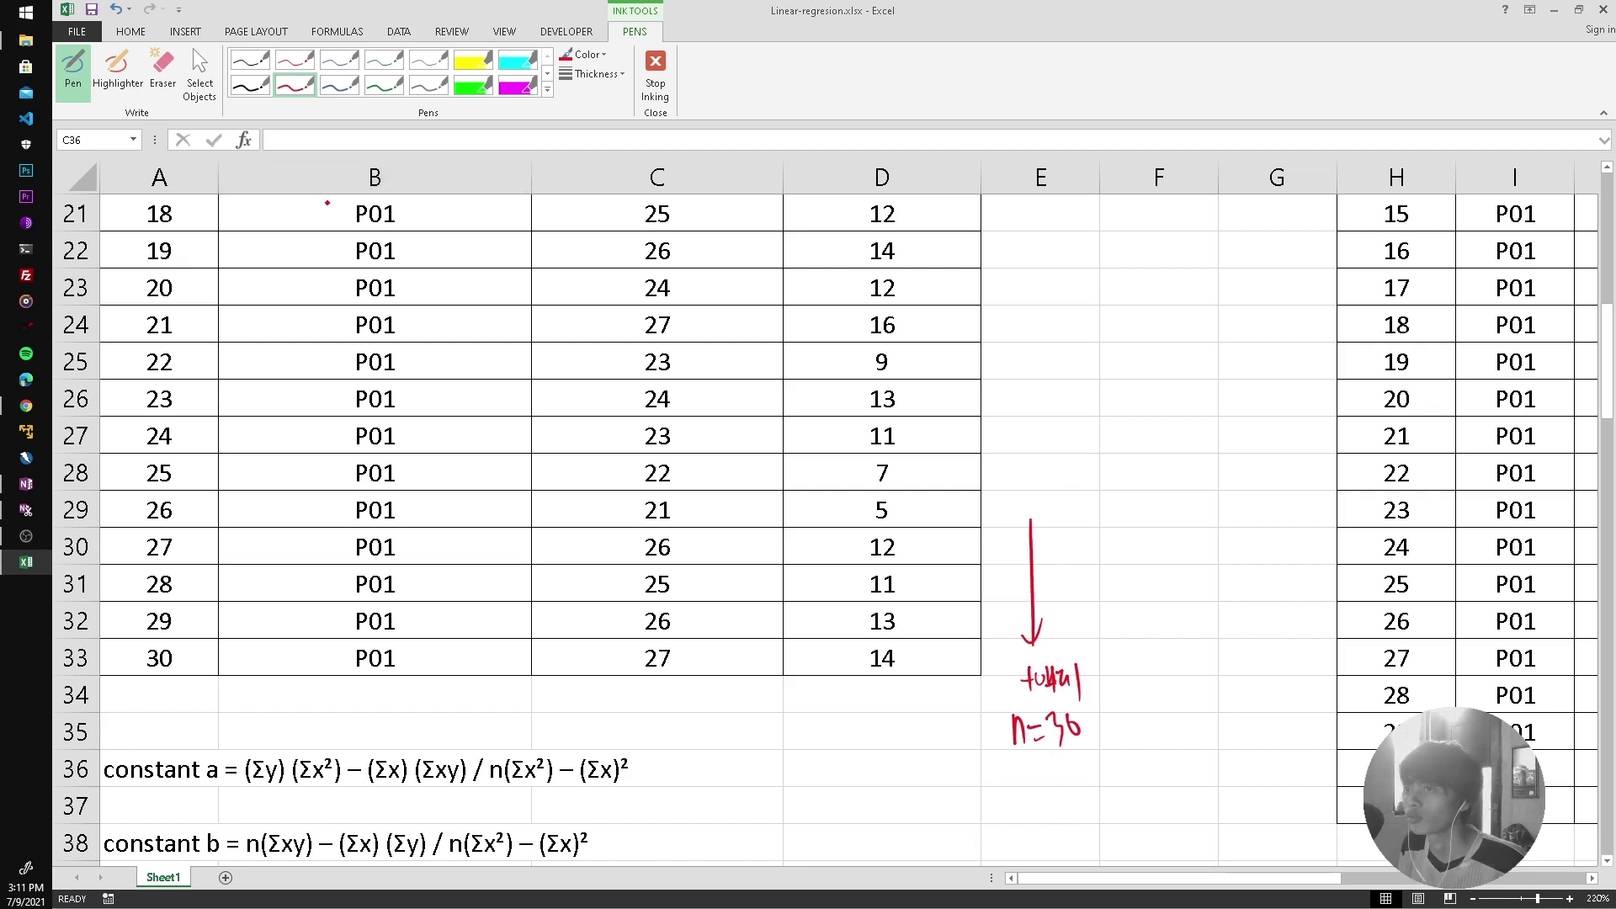
{"action": "left_click", "coordinate": [660, 64]}
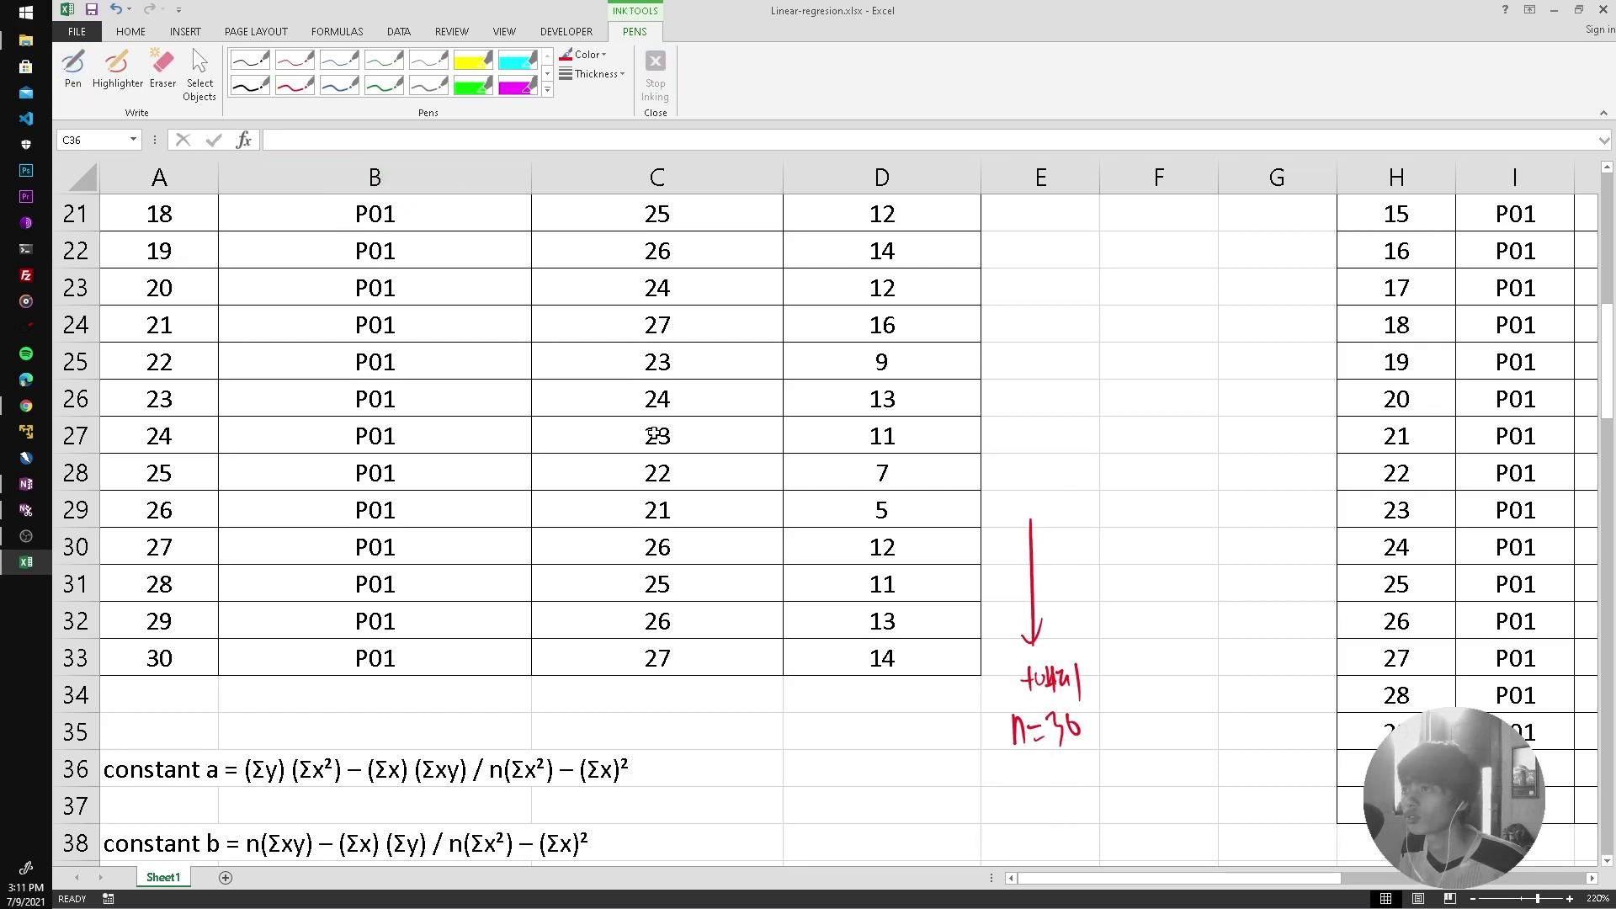
Examine the constant a and b formulas below the data, the regression models, and the calculation table with X2, Y2 and XY columns.
{"action": "scroll", "coordinate": [707, 599], "scroll_direction": "down", "scroll_amount": 2}
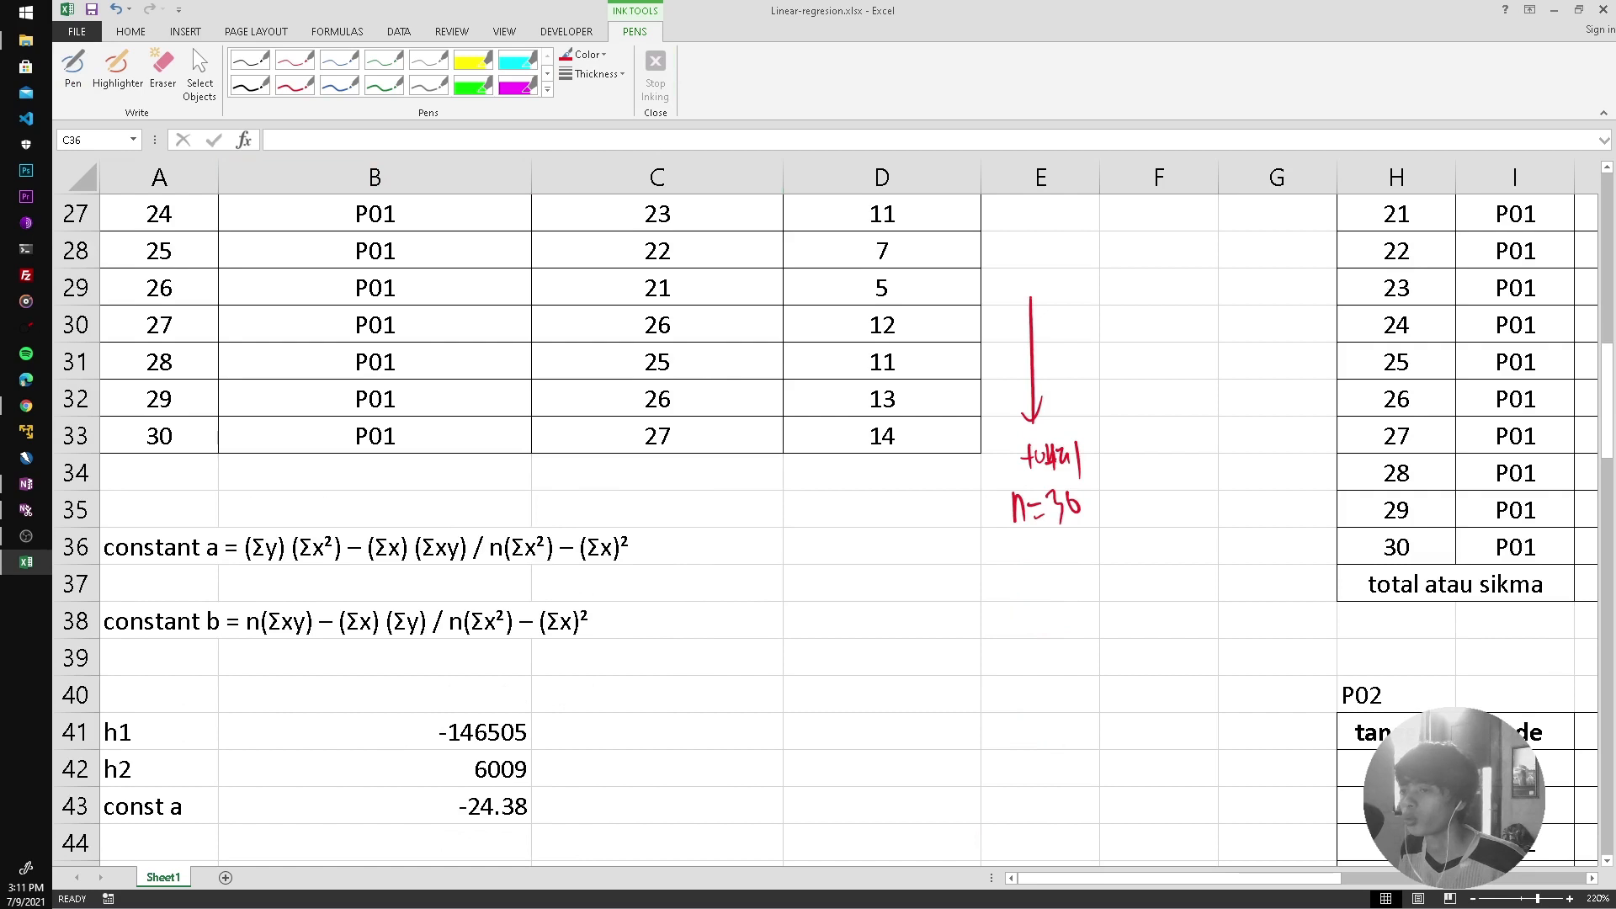
{"action": "scroll", "coordinate": [691, 586], "scroll_direction": "down", "scroll_amount": 1}
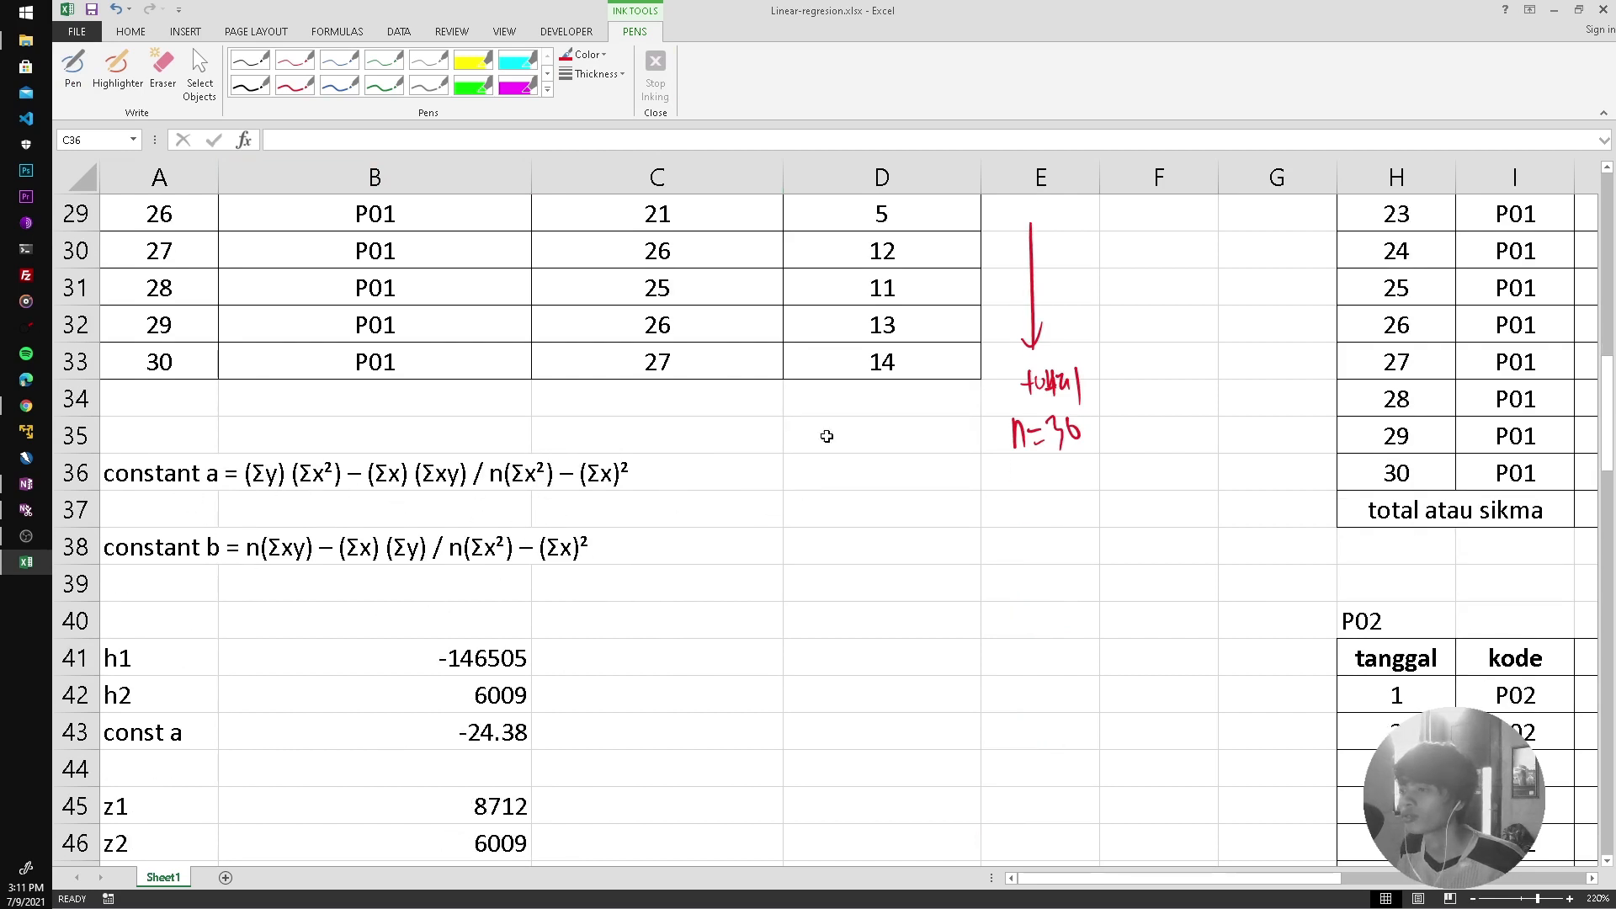
{"action": "scroll", "coordinate": [852, 549], "scroll_direction": "up", "scroll_amount": 3}
{"action": "scroll", "coordinate": [853, 549], "scroll_direction": "up", "scroll_amount": 7}
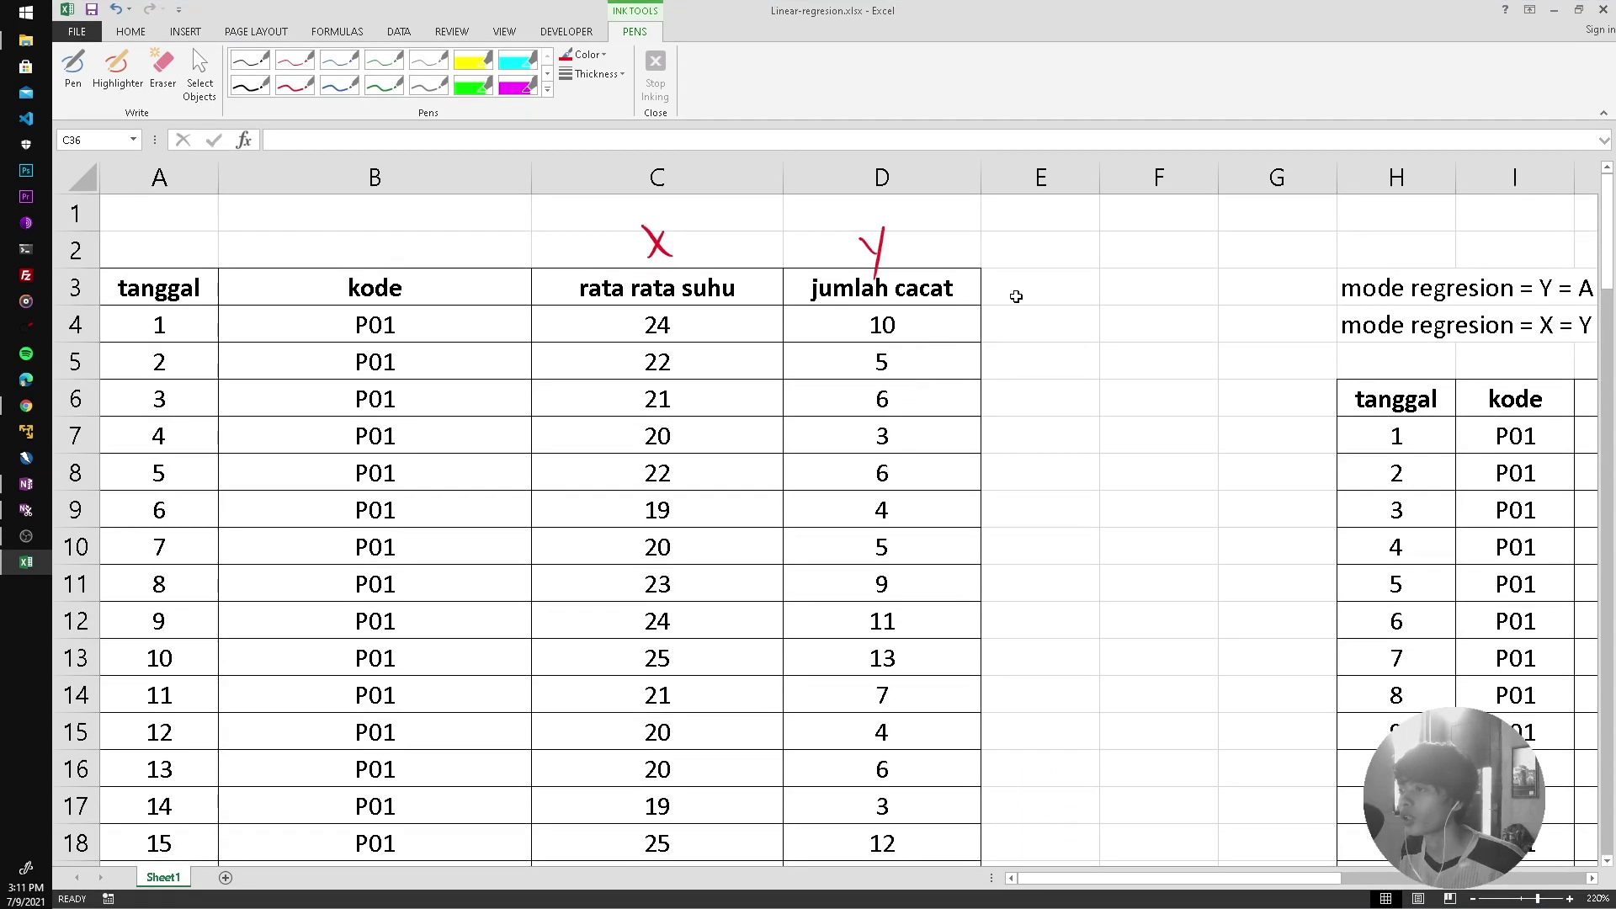
{"action": "scroll", "coordinate": [1058, 277], "scroll_direction": "right", "scroll_amount": 1}
{"action": "scroll", "coordinate": [1097, 281], "scroll_direction": "right", "scroll_amount": 1}
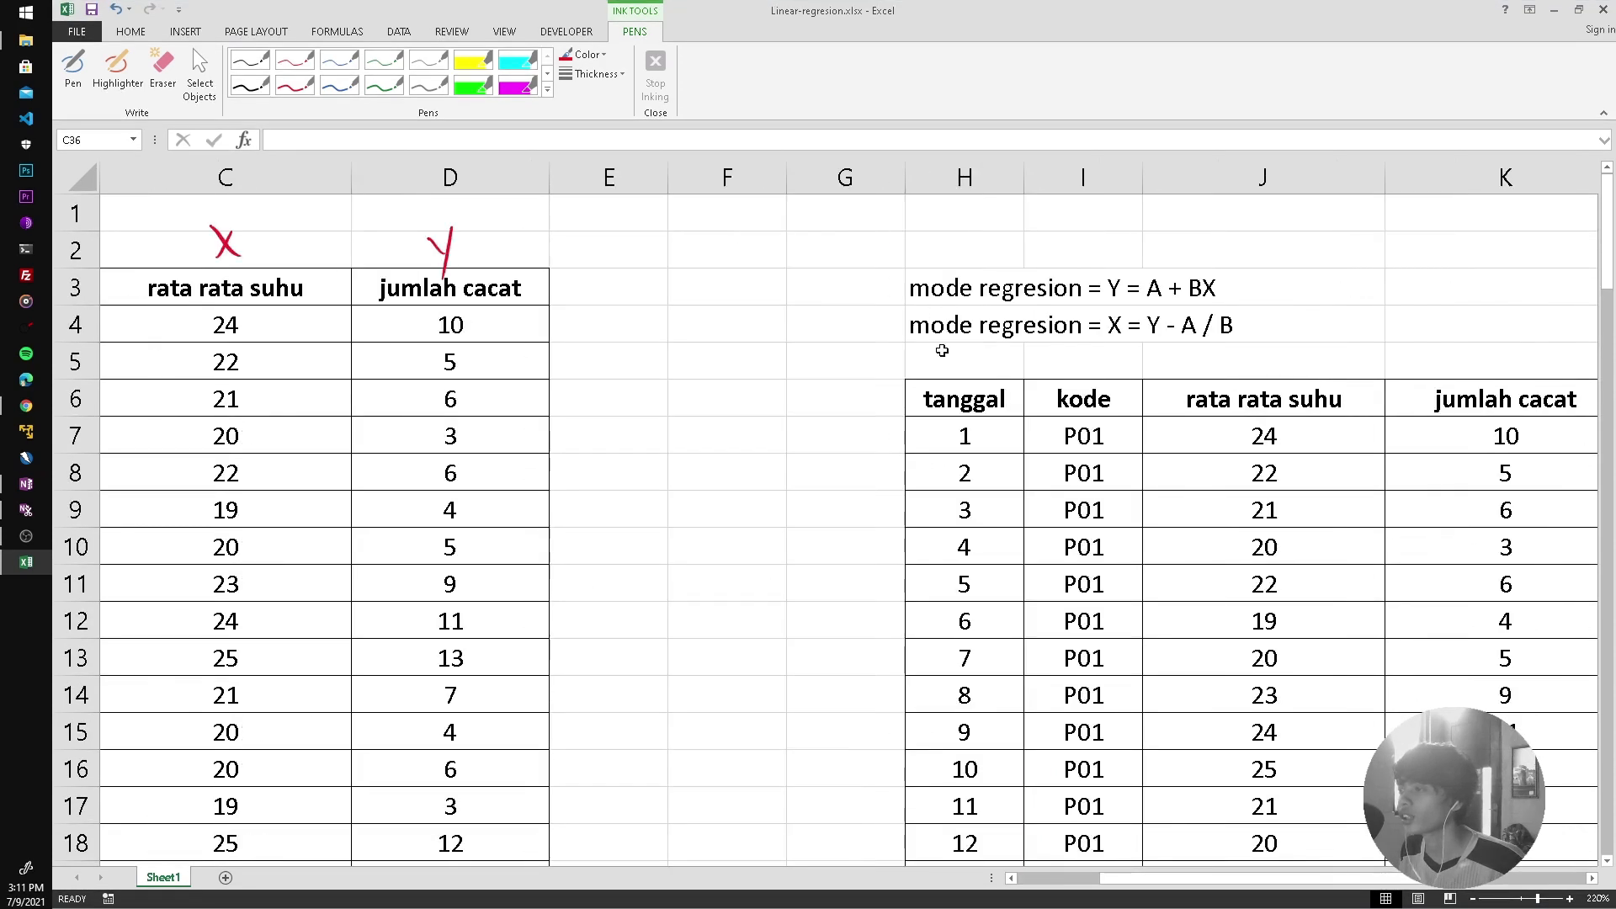
{"action": "scroll", "coordinate": [1149, 329], "scroll_direction": "right", "scroll_amount": 2}
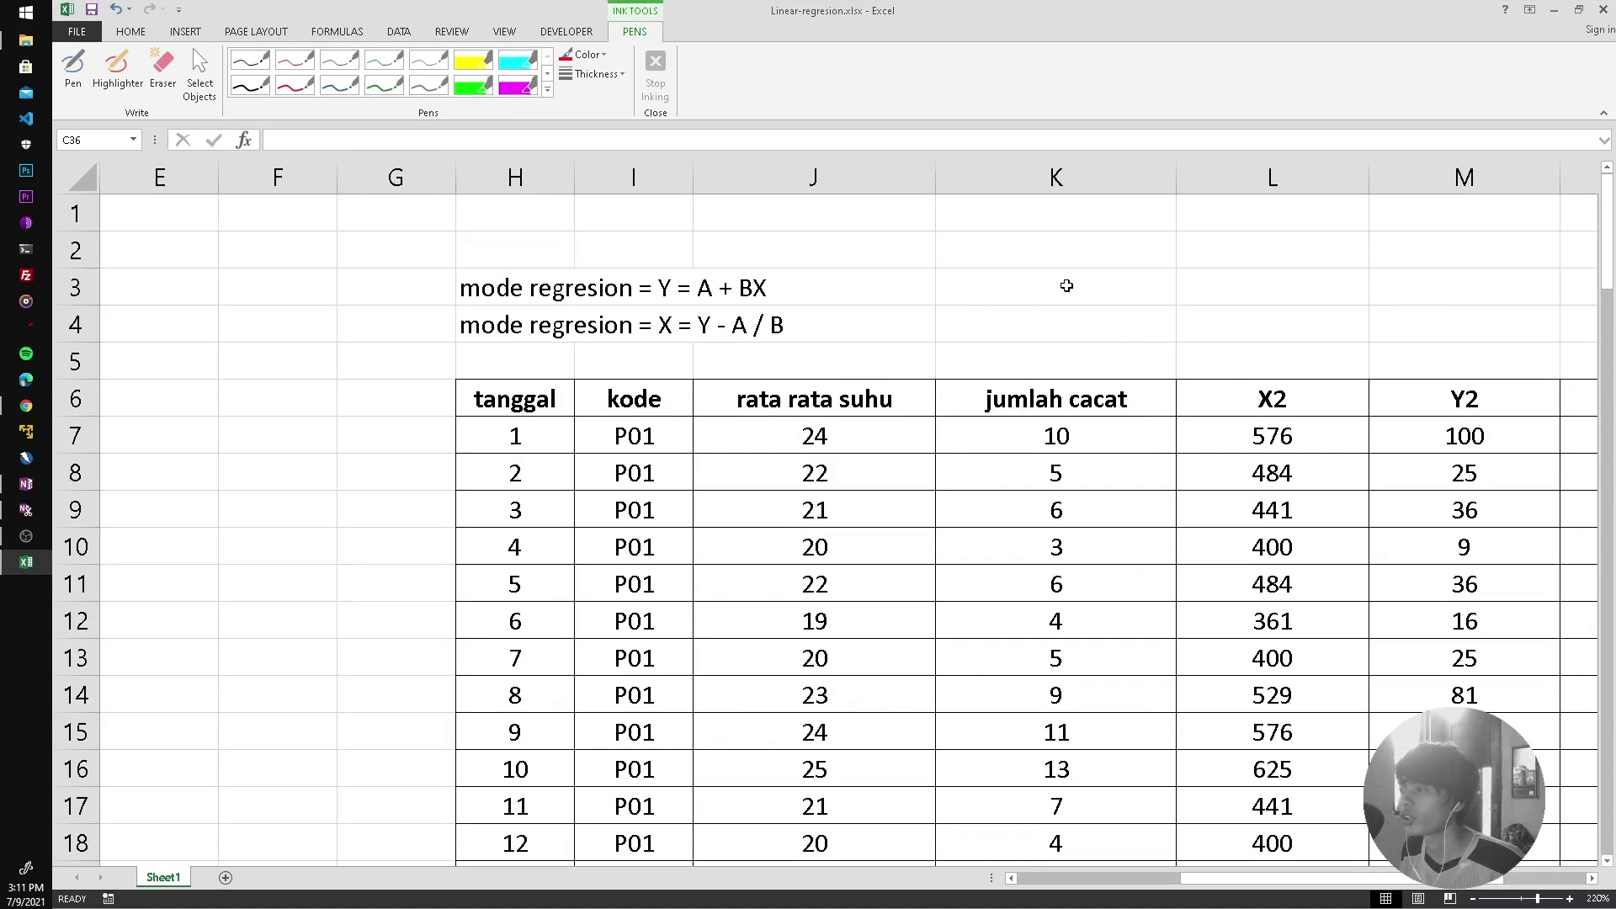
{"action": "scroll", "coordinate": [990, 282], "scroll_direction": "right", "scroll_amount": 1}
{"action": "scroll", "coordinate": [975, 294], "scroll_direction": "right", "scroll_amount": 1}
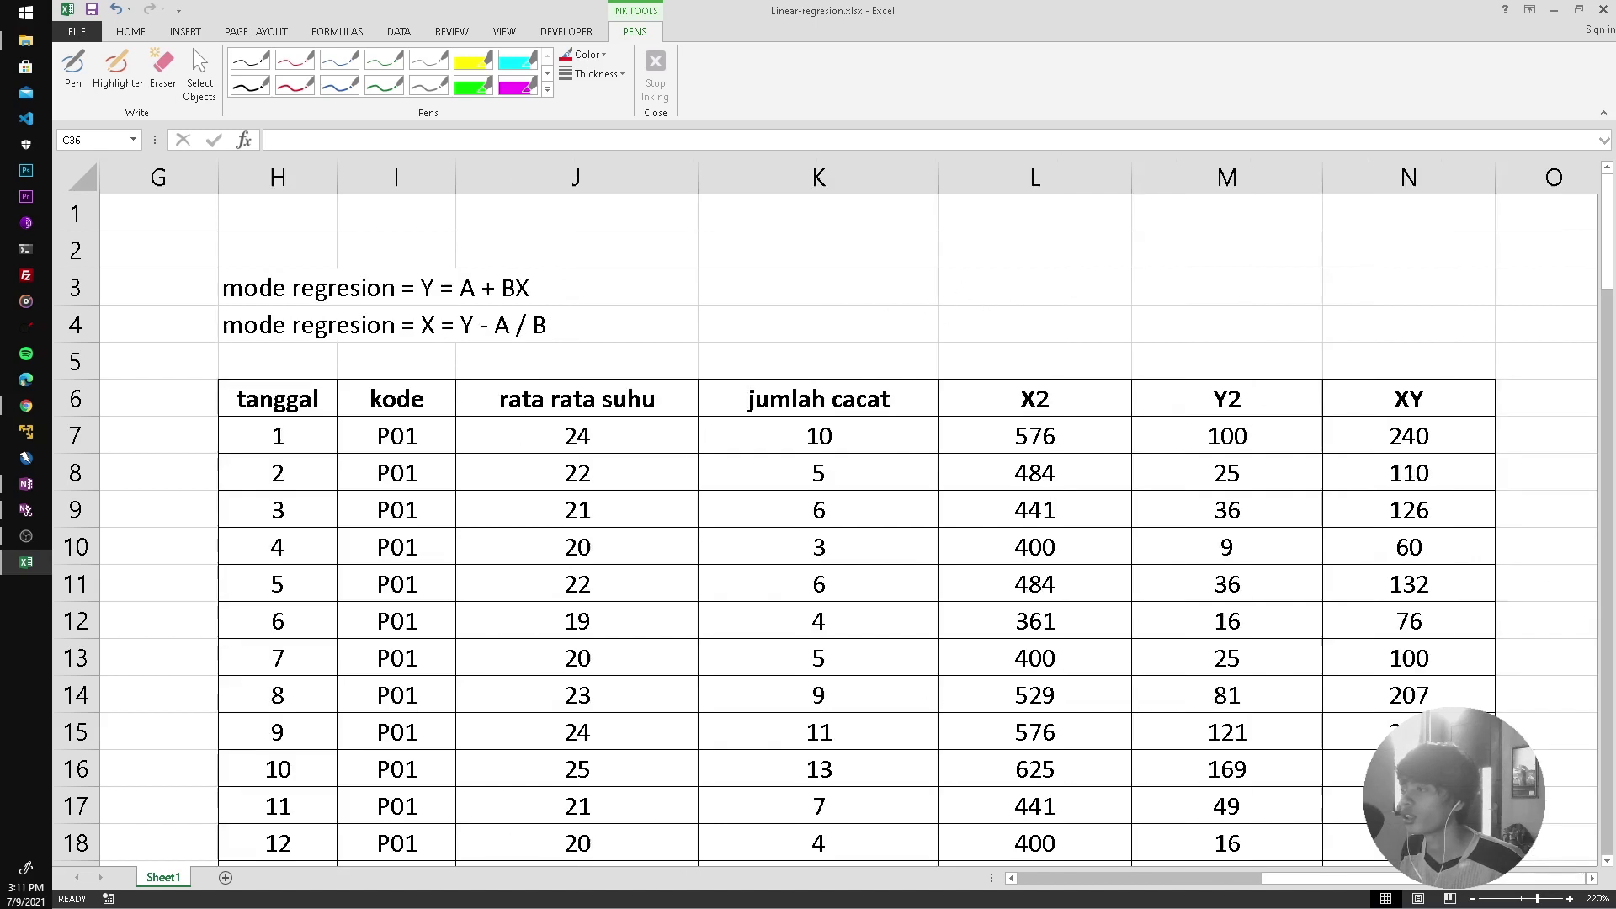
{"action": "scroll", "coordinate": [1002, 299], "scroll_direction": "left", "scroll_amount": 1}
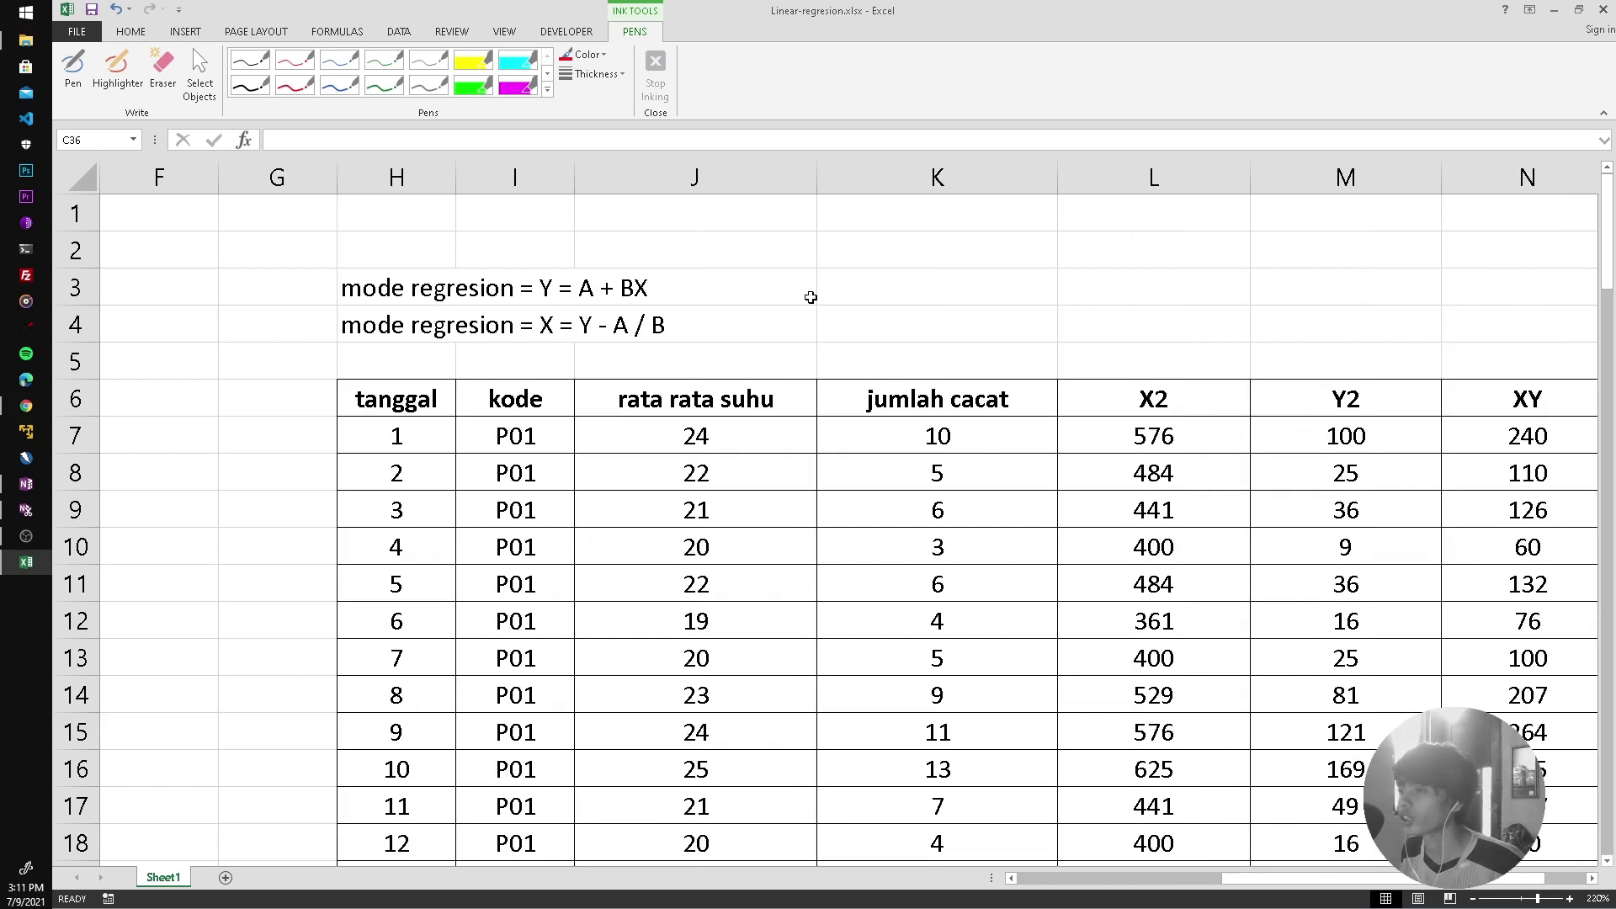
Mark the first calculation row in red with brackets beside 24, 576, 100 and 240, and draw a downward arrow along the X2 column.
{"action": "scroll", "coordinate": [905, 392], "scroll_direction": "down", "scroll_amount": 2}
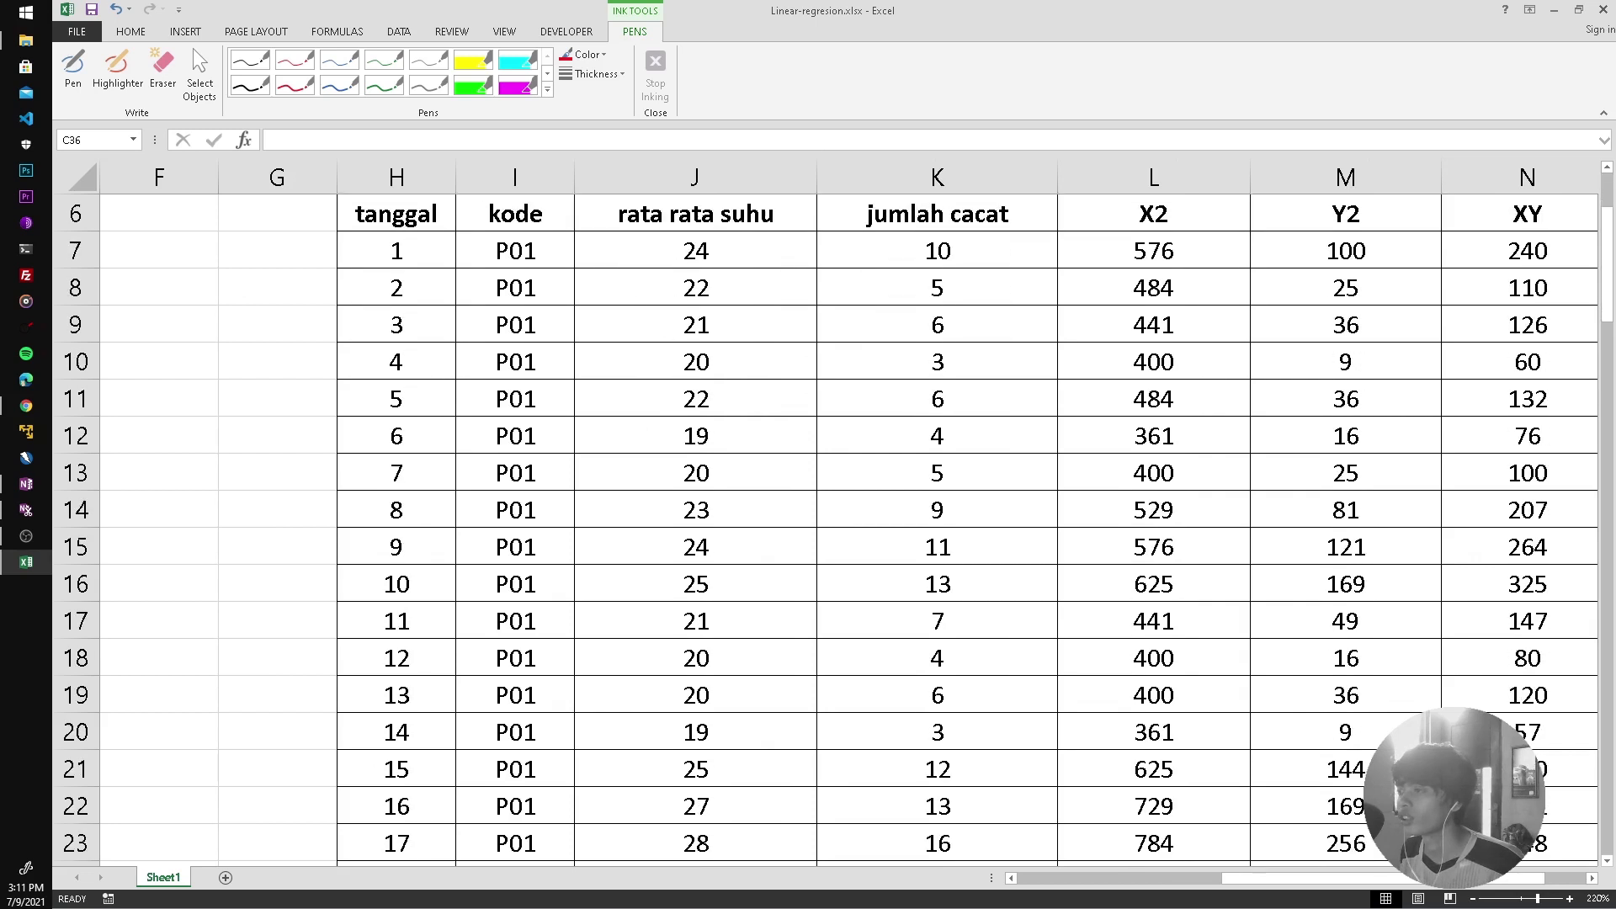
{"action": "scroll", "coordinate": [920, 325], "scroll_direction": "up", "scroll_amount": 1}
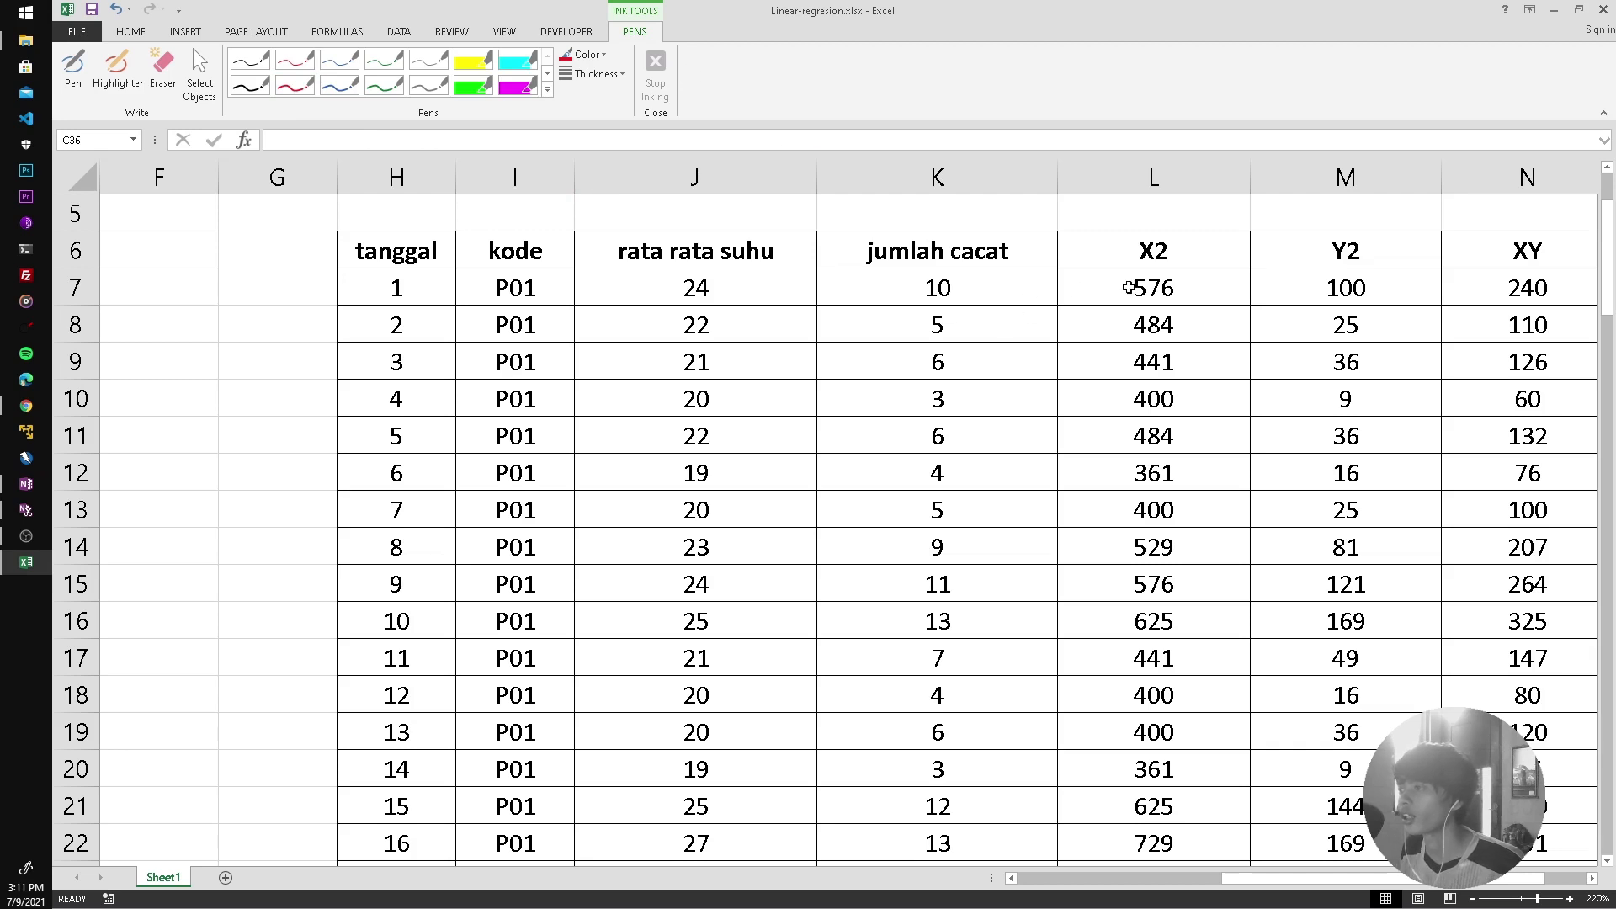
{"action": "left_click", "coordinate": [300, 92]}
{"action": "left_click_drag", "start_coordinate": [1118, 268], "coordinate": [1117, 305]}
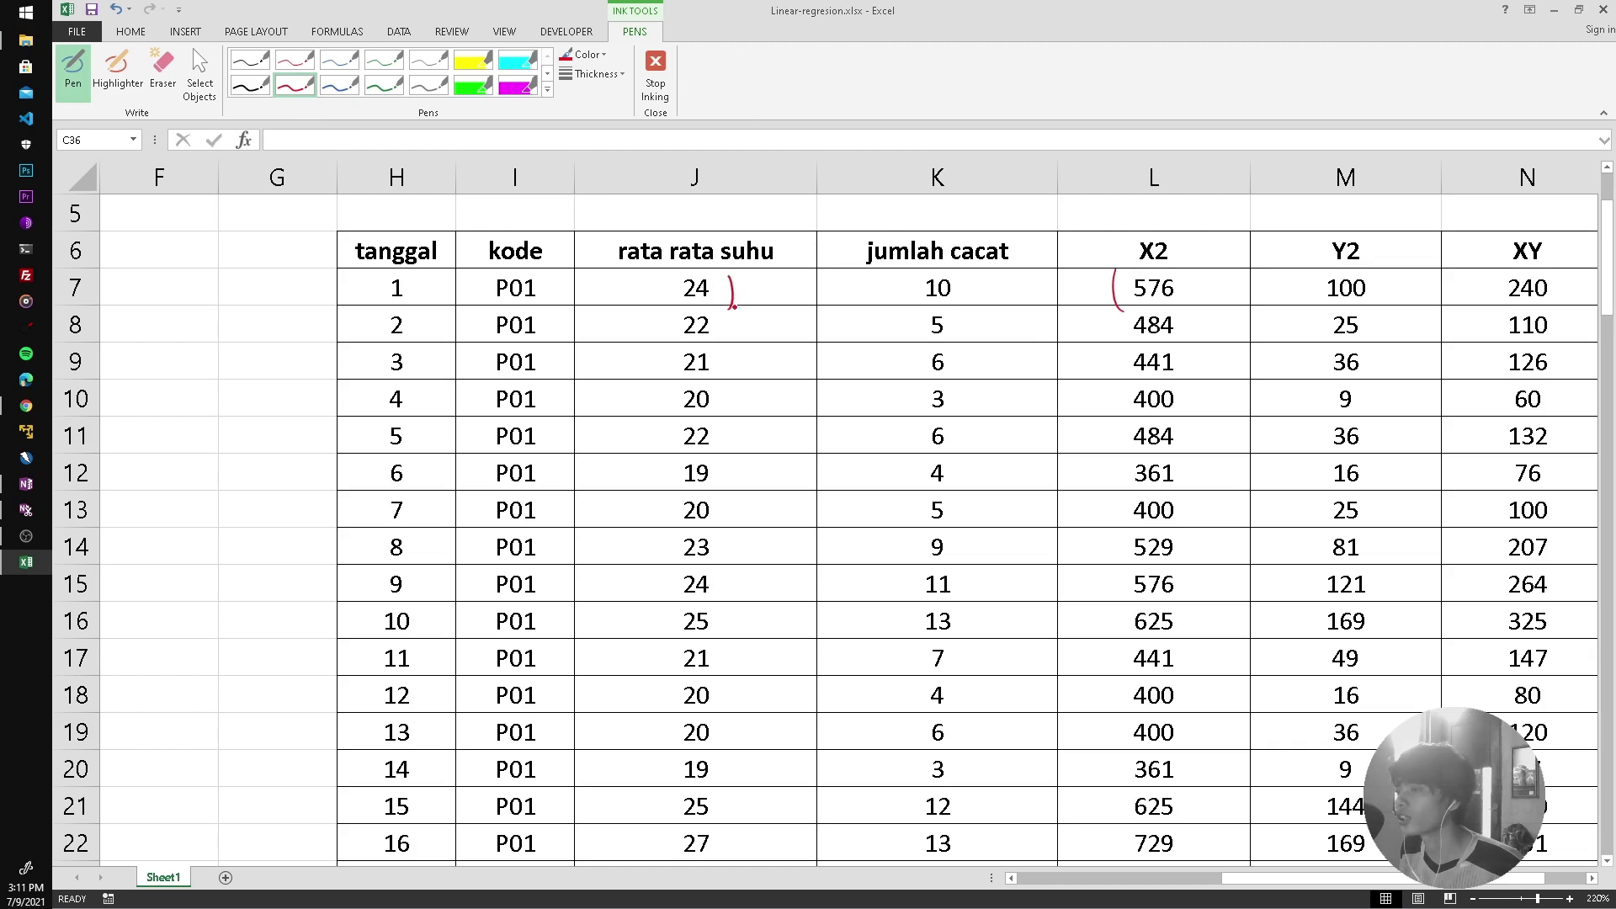
{"action": "left_click_drag", "start_coordinate": [1229, 278], "coordinate": [1229, 364]}
{"action": "left_click_drag", "start_coordinate": [1219, 335], "coordinate": [1235, 344]}
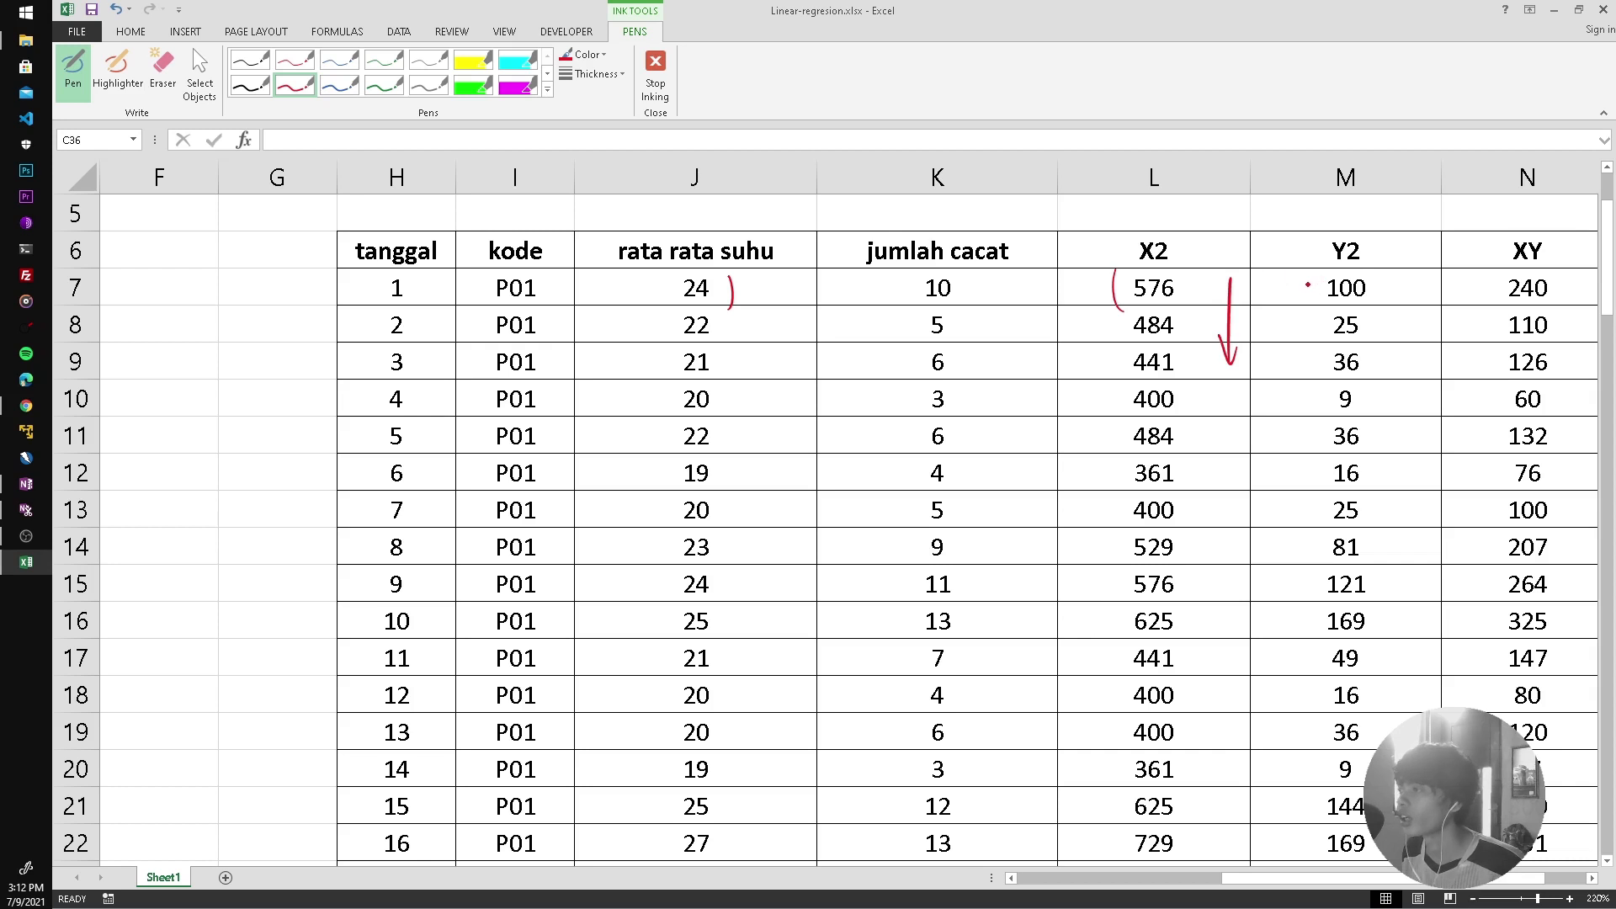
{"action": "left_click_drag", "start_coordinate": [1488, 272], "coordinate": [1491, 324]}
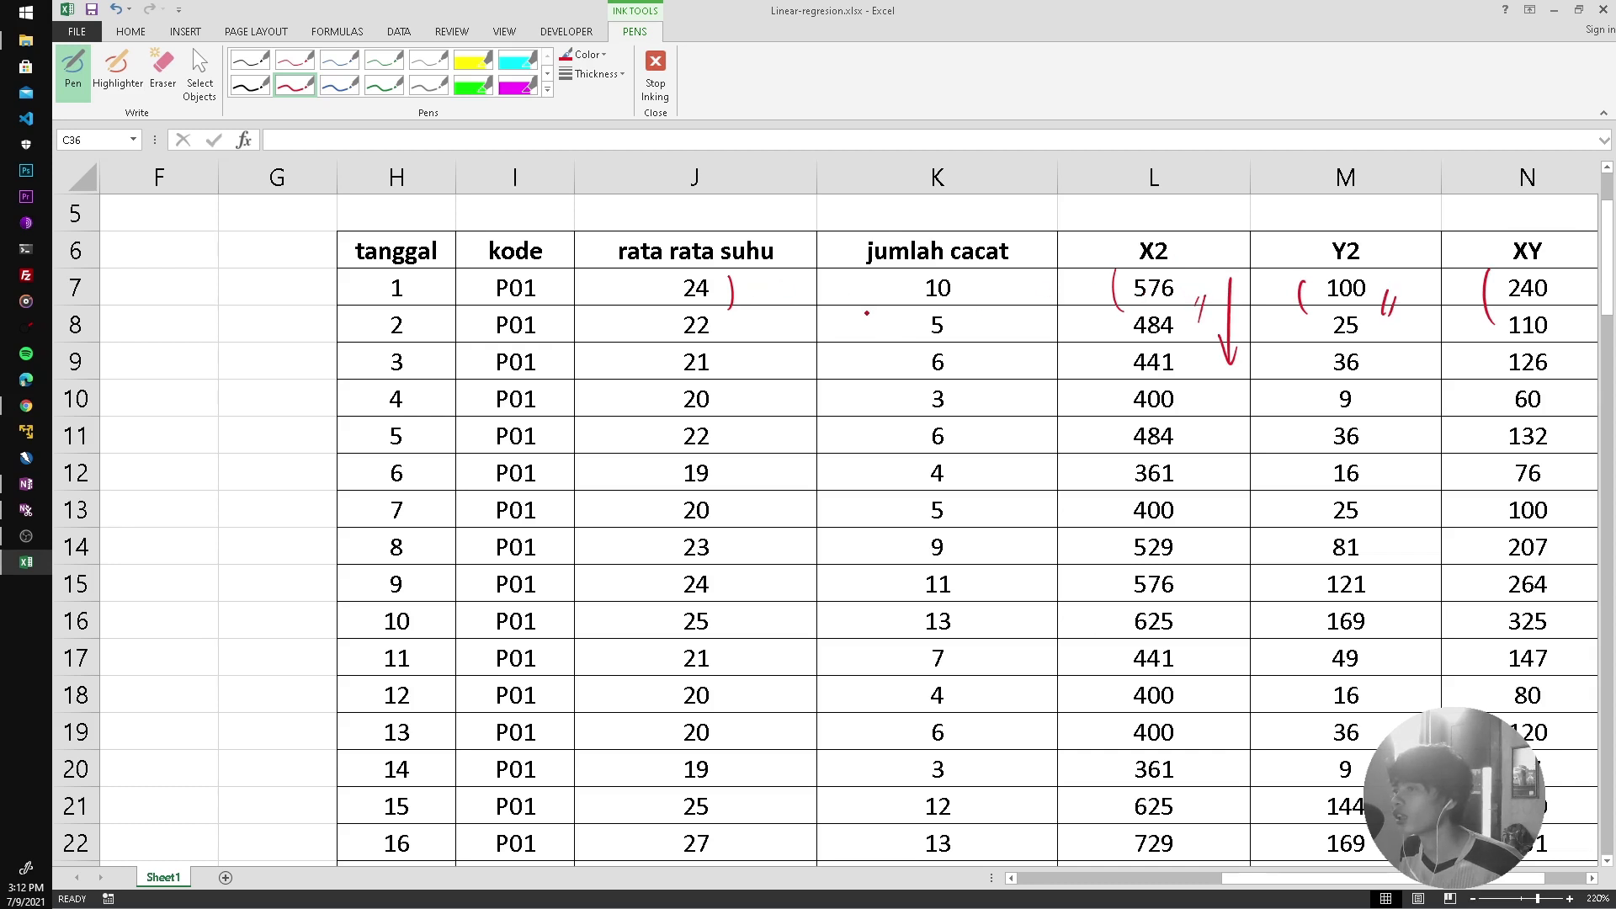
Handwrite a red X above "rata rata suhu" and a red Y above "jumlah cacat" in the calculation table.
{"action": "left_click_drag", "start_coordinate": [709, 216], "coordinate": [724, 242]}
{"action": "left_click_drag", "start_coordinate": [723, 216], "coordinate": [702, 243]}
{"action": "left_click_drag", "start_coordinate": [890, 207], "coordinate": [901, 248]}
{"action": "left_click_drag", "start_coordinate": [1608, 276], "coordinate": [1609, 412]}
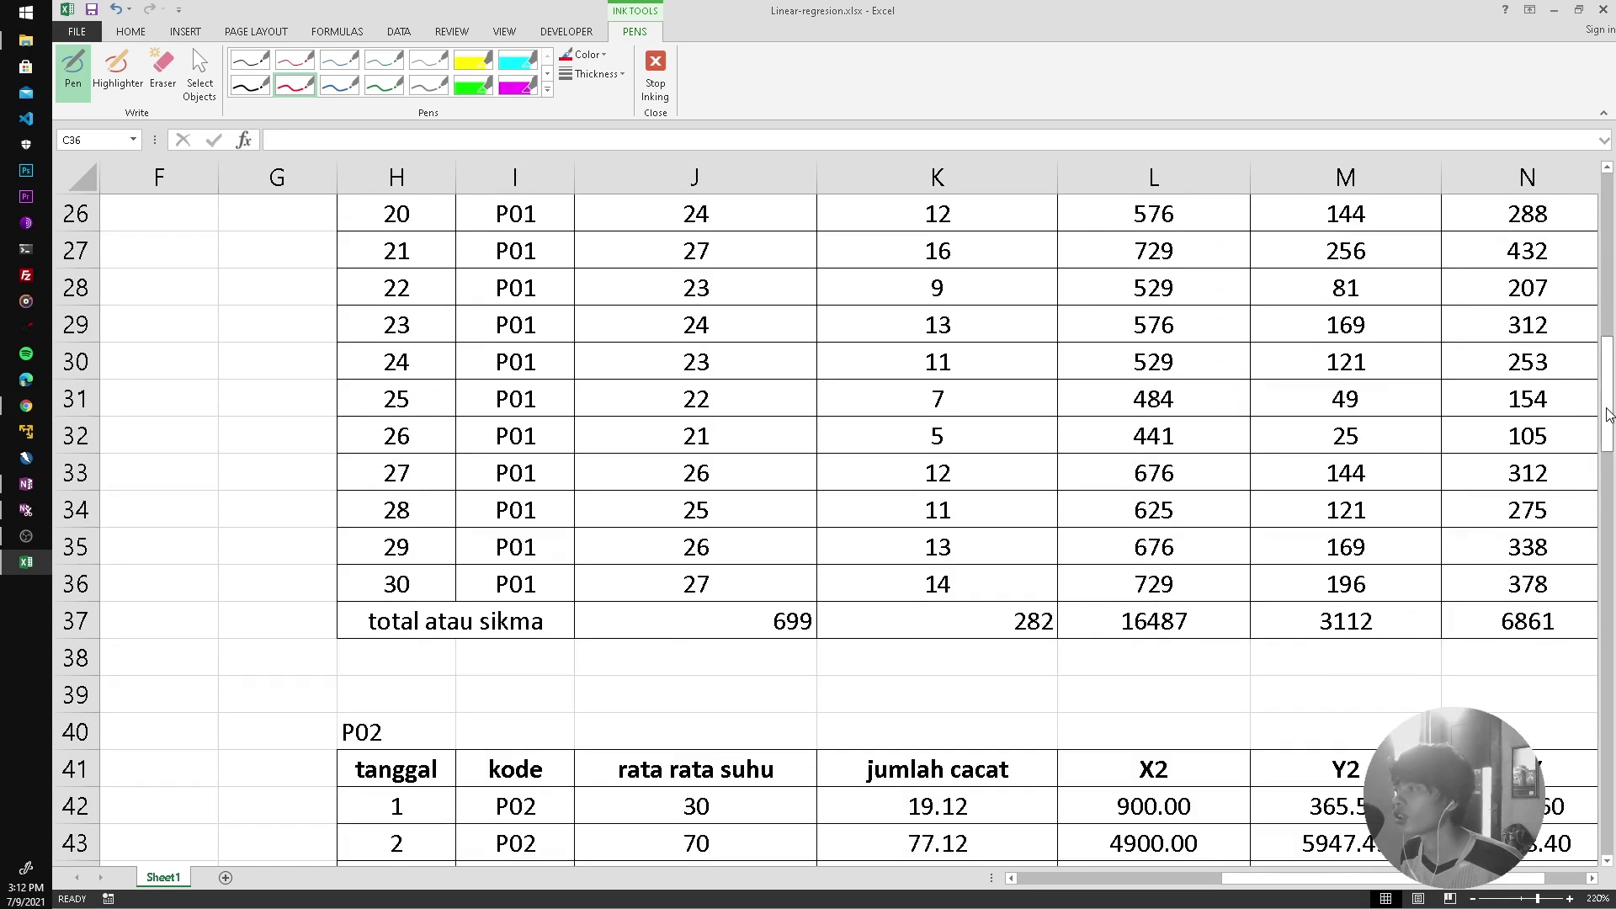
{"action": "scroll", "coordinate": [1496, 405], "scroll_direction": "down", "scroll_amount": 2}
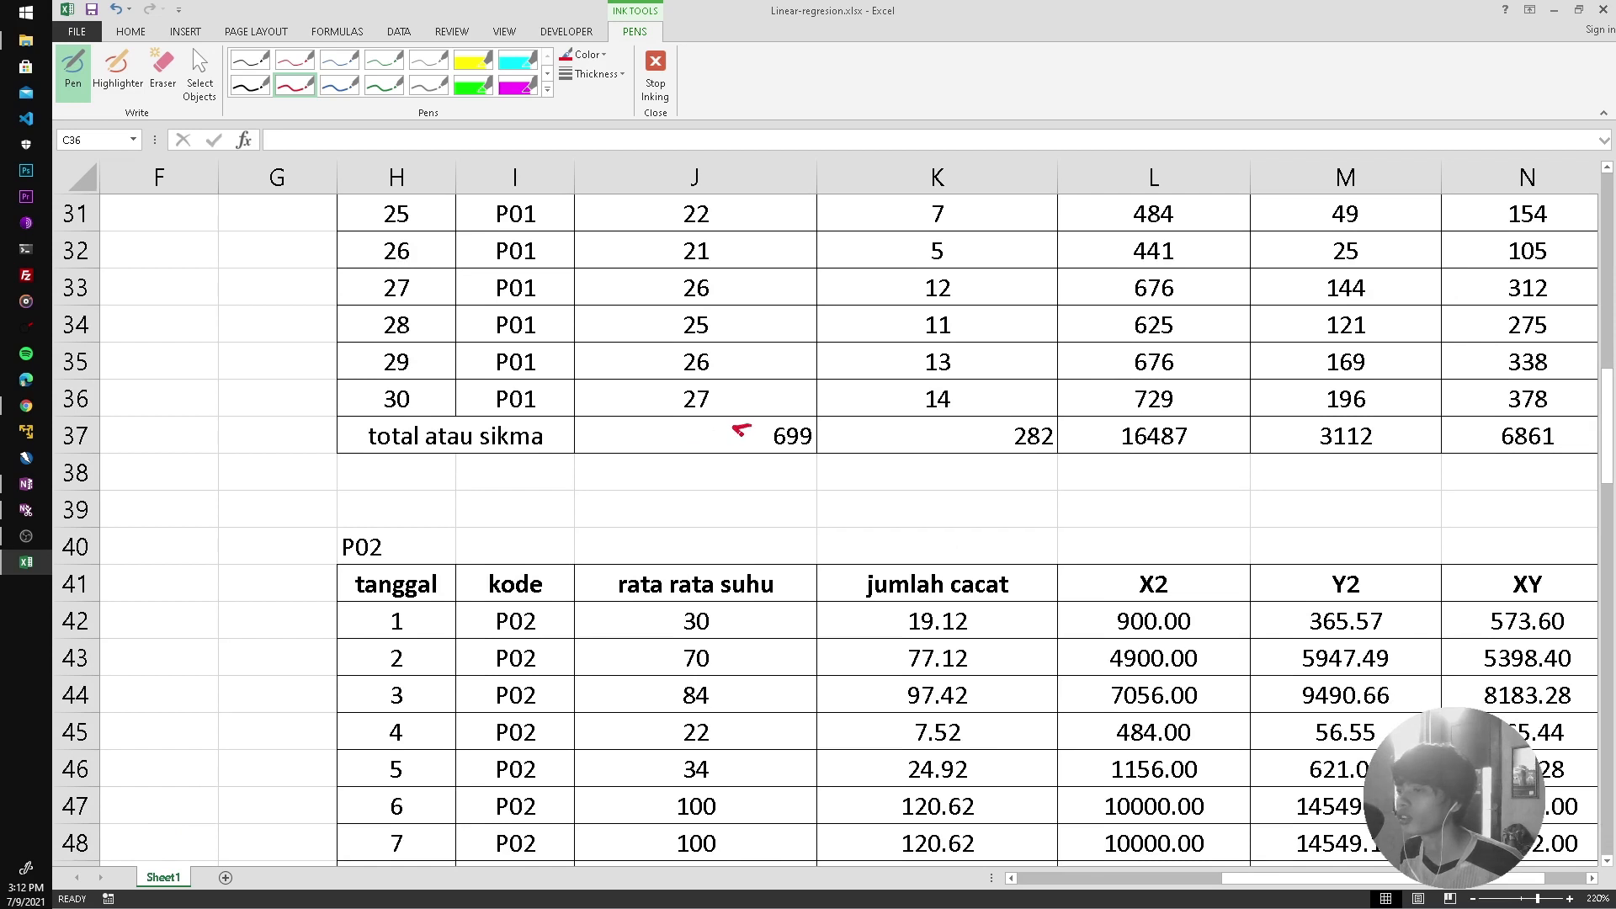
{"action": "left_click_drag", "start_coordinate": [743, 434], "coordinate": [757, 455]}
{"action": "mouse_move", "coordinate": [991, 423]}
{"action": "left_mouse_down"}
{"action": "mouse_move", "coordinate": [980, 444]}
{"action": "mouse_move", "coordinate": [994, 454]}
{"action": "left_mouse_up"}
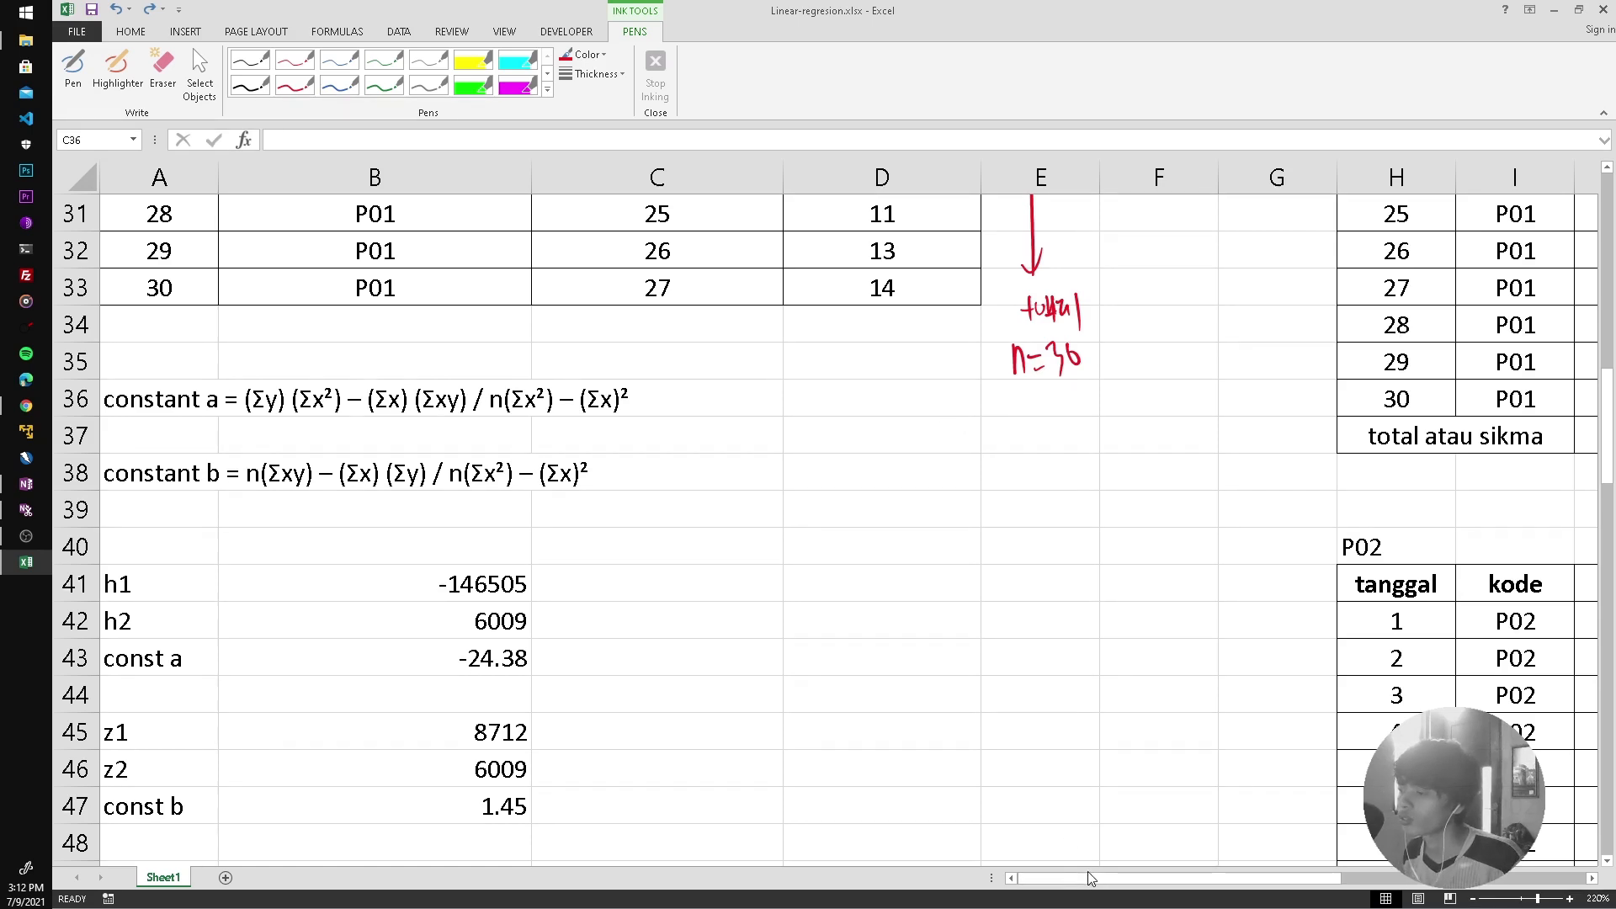
{"action": "left_click_drag", "start_coordinate": [1086, 878], "coordinate": [1231, 867]}
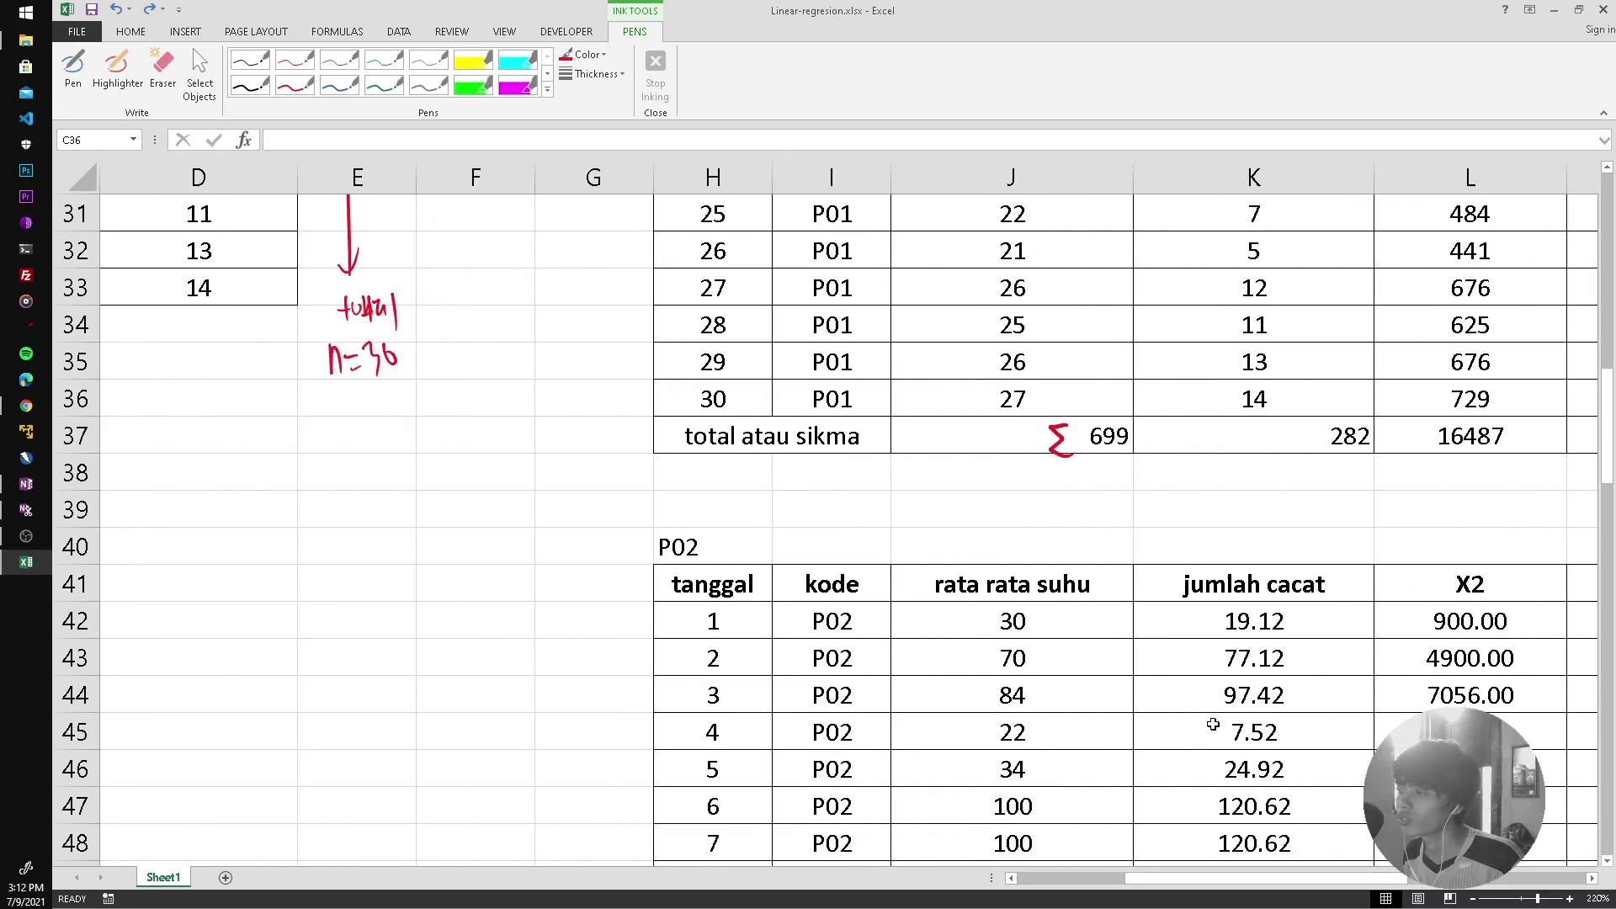
{"action": "left_click", "coordinate": [165, 82]}
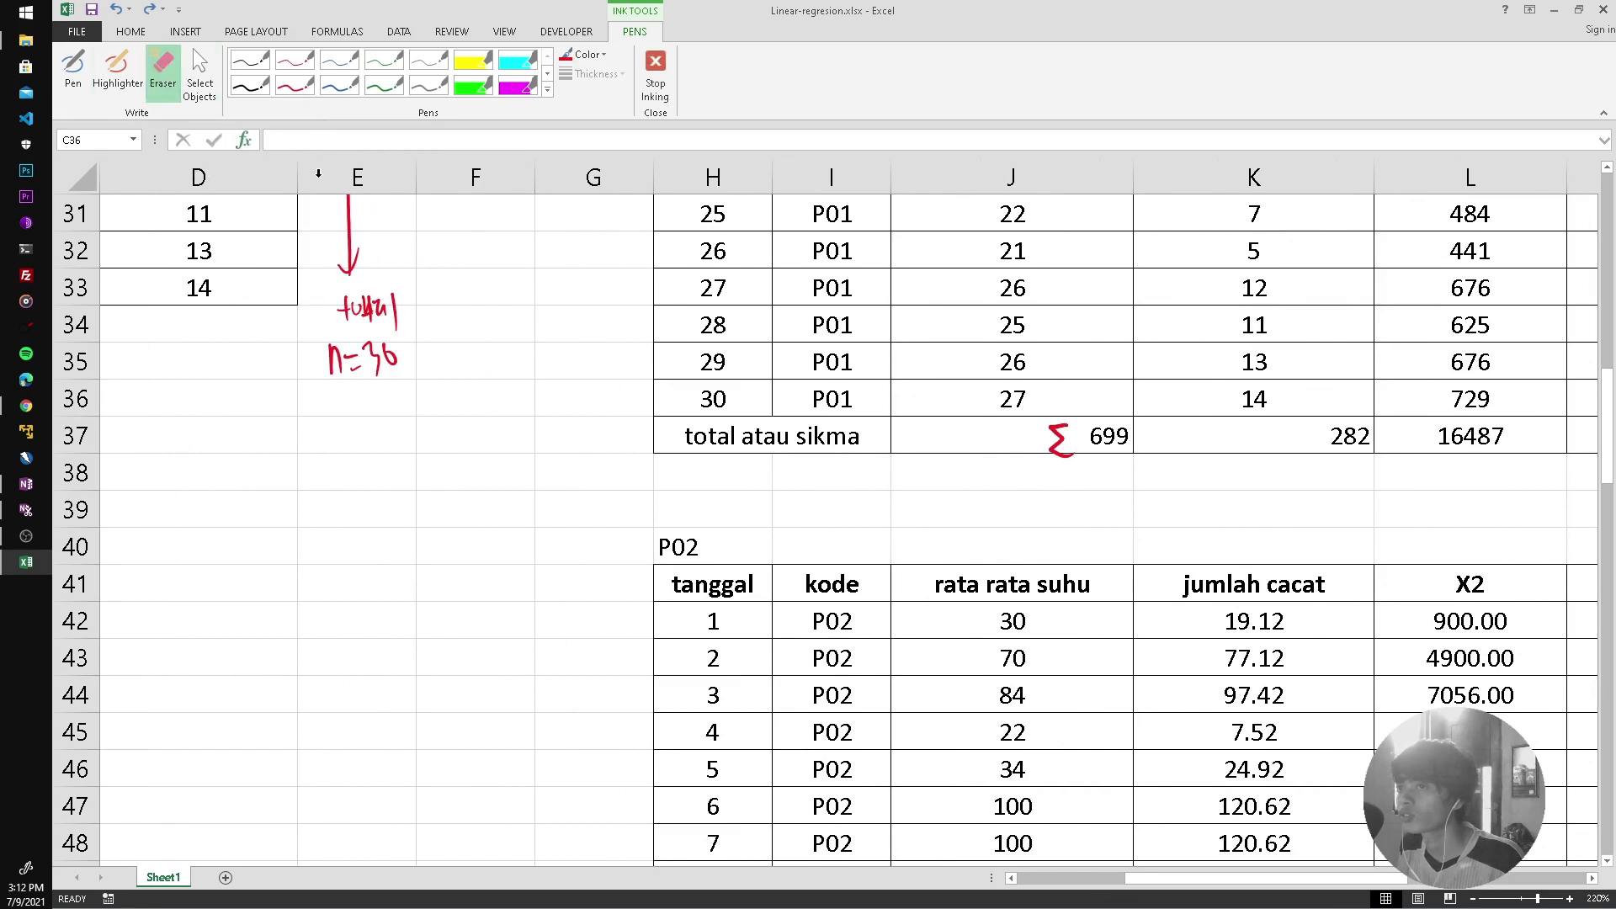
{"action": "left_click", "coordinate": [1059, 442]}
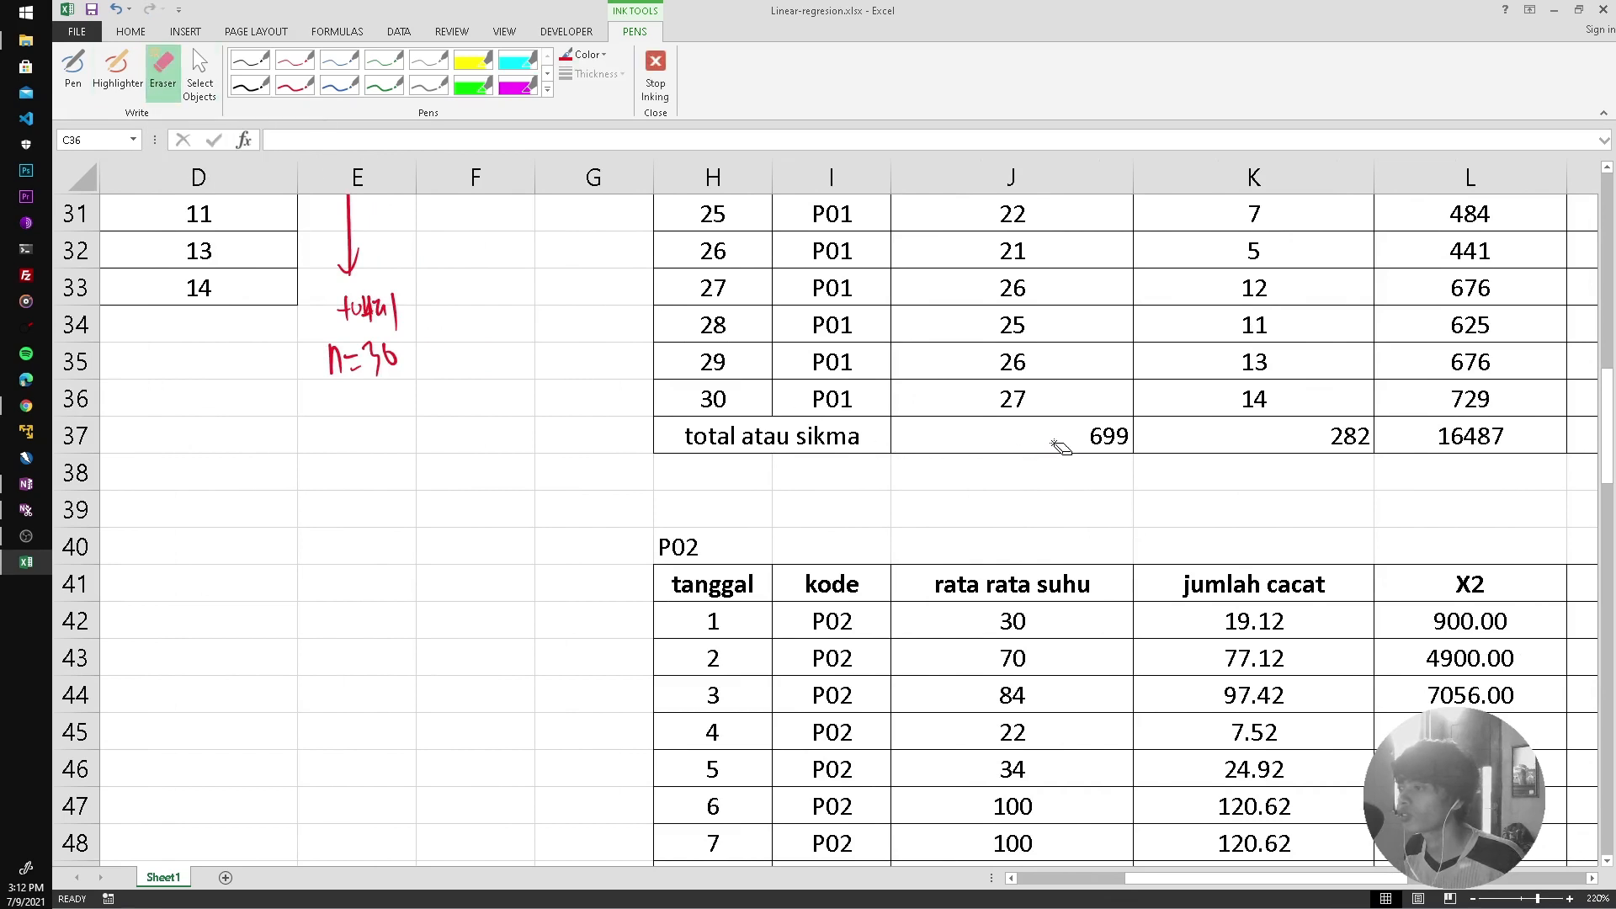
Handwrite red ΣX, ΣY, ΣX², ΣY² and ΣXY labels beside the corresponding totals in the "total atau sikma" row.
{"action": "left_click", "coordinate": [295, 83]}
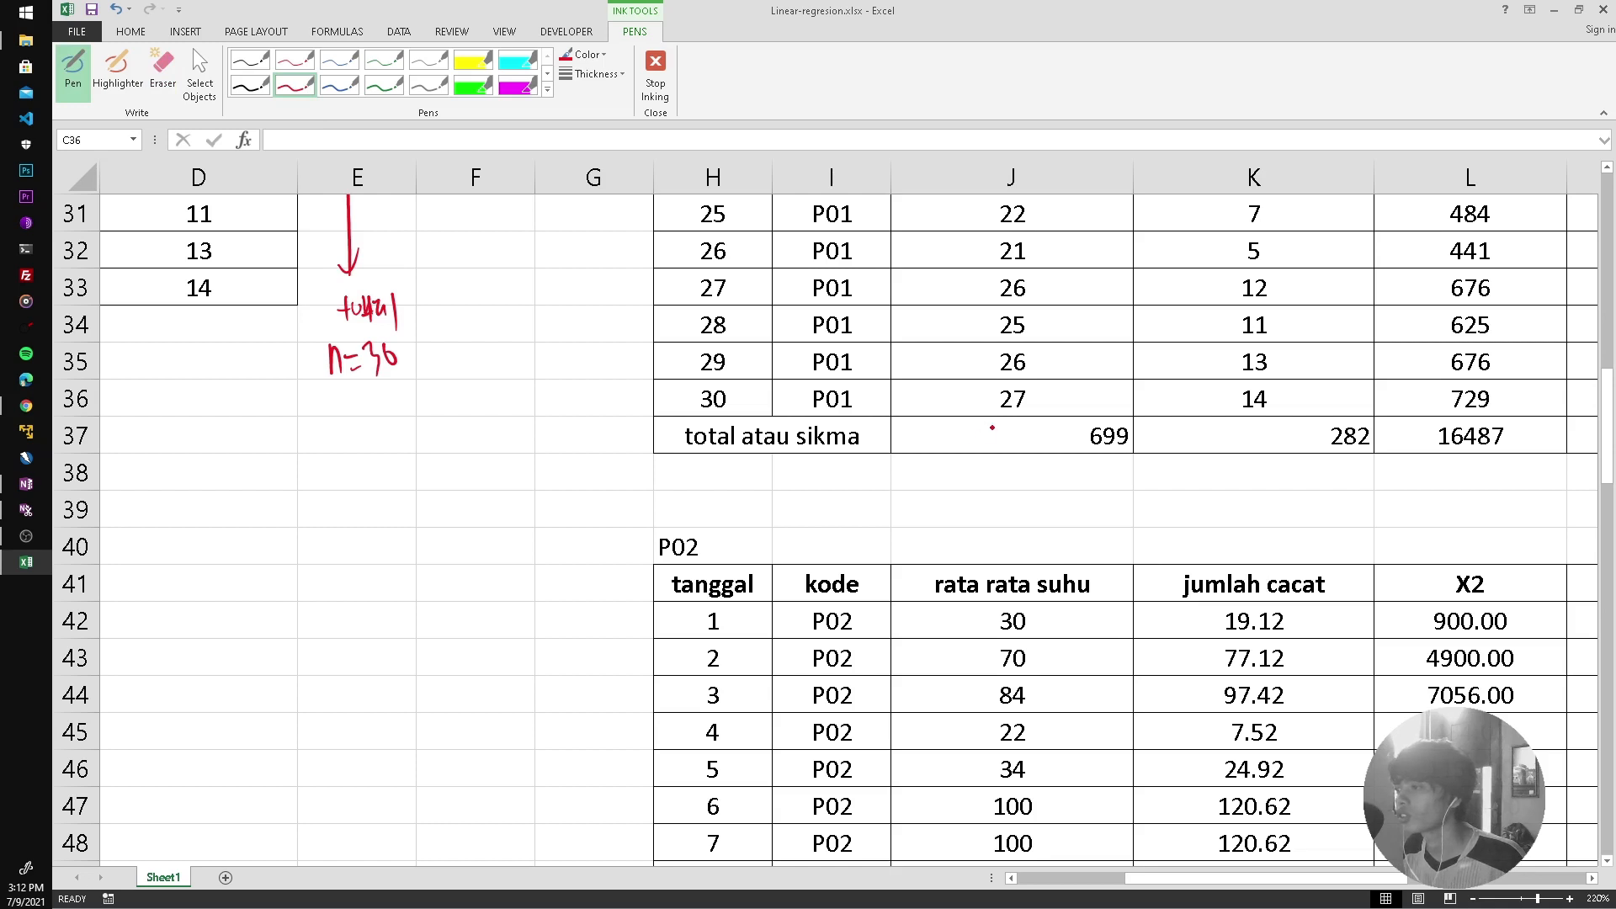
{"action": "left_click_drag", "start_coordinate": [993, 428], "coordinate": [1050, 449]}
{"action": "left_click_drag", "start_coordinate": [1051, 429], "coordinate": [1025, 450]}
{"action": "mouse_move", "coordinate": [1185, 430]}
{"action": "left_mouse_down"}
{"action": "mouse_move", "coordinate": [1212, 453]}
{"action": "mouse_move", "coordinate": [1230, 443]}
{"action": "left_mouse_up"}
{"action": "left_click_drag", "start_coordinate": [1244, 429], "coordinate": [1234, 454]}
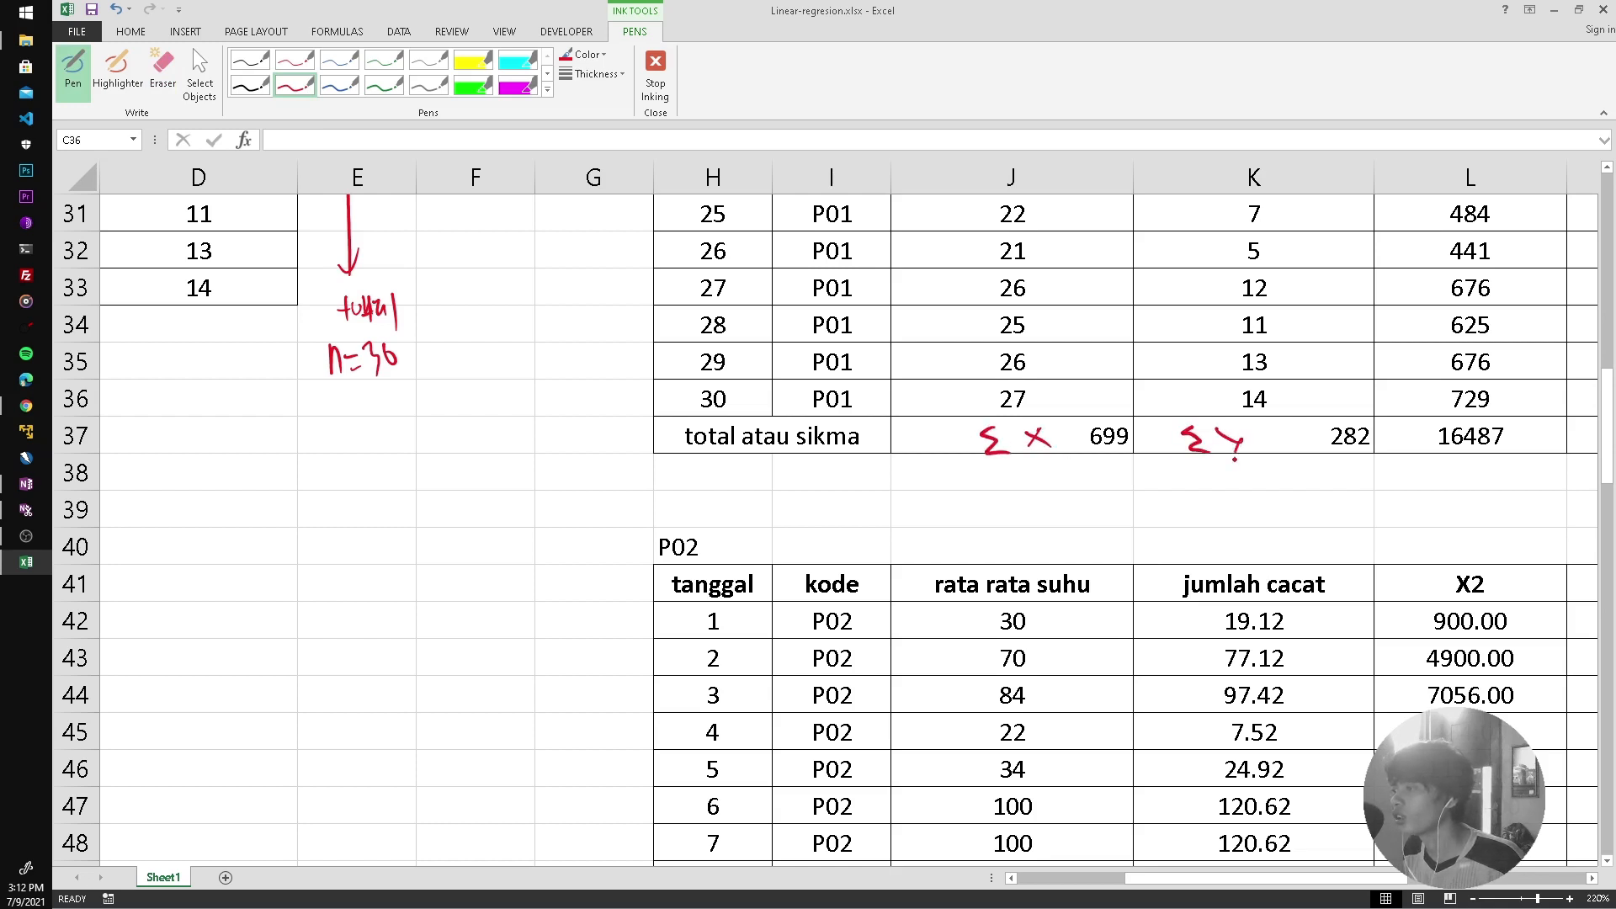
{"action": "mouse_move", "coordinate": [1391, 428]}
{"action": "left_mouse_down"}
{"action": "mouse_move", "coordinate": [1397, 455]}
{"action": "mouse_move", "coordinate": [1417, 453]}
{"action": "left_mouse_up"}
{"action": "left_click_drag", "start_coordinate": [1418, 434], "coordinate": [1401, 454]}
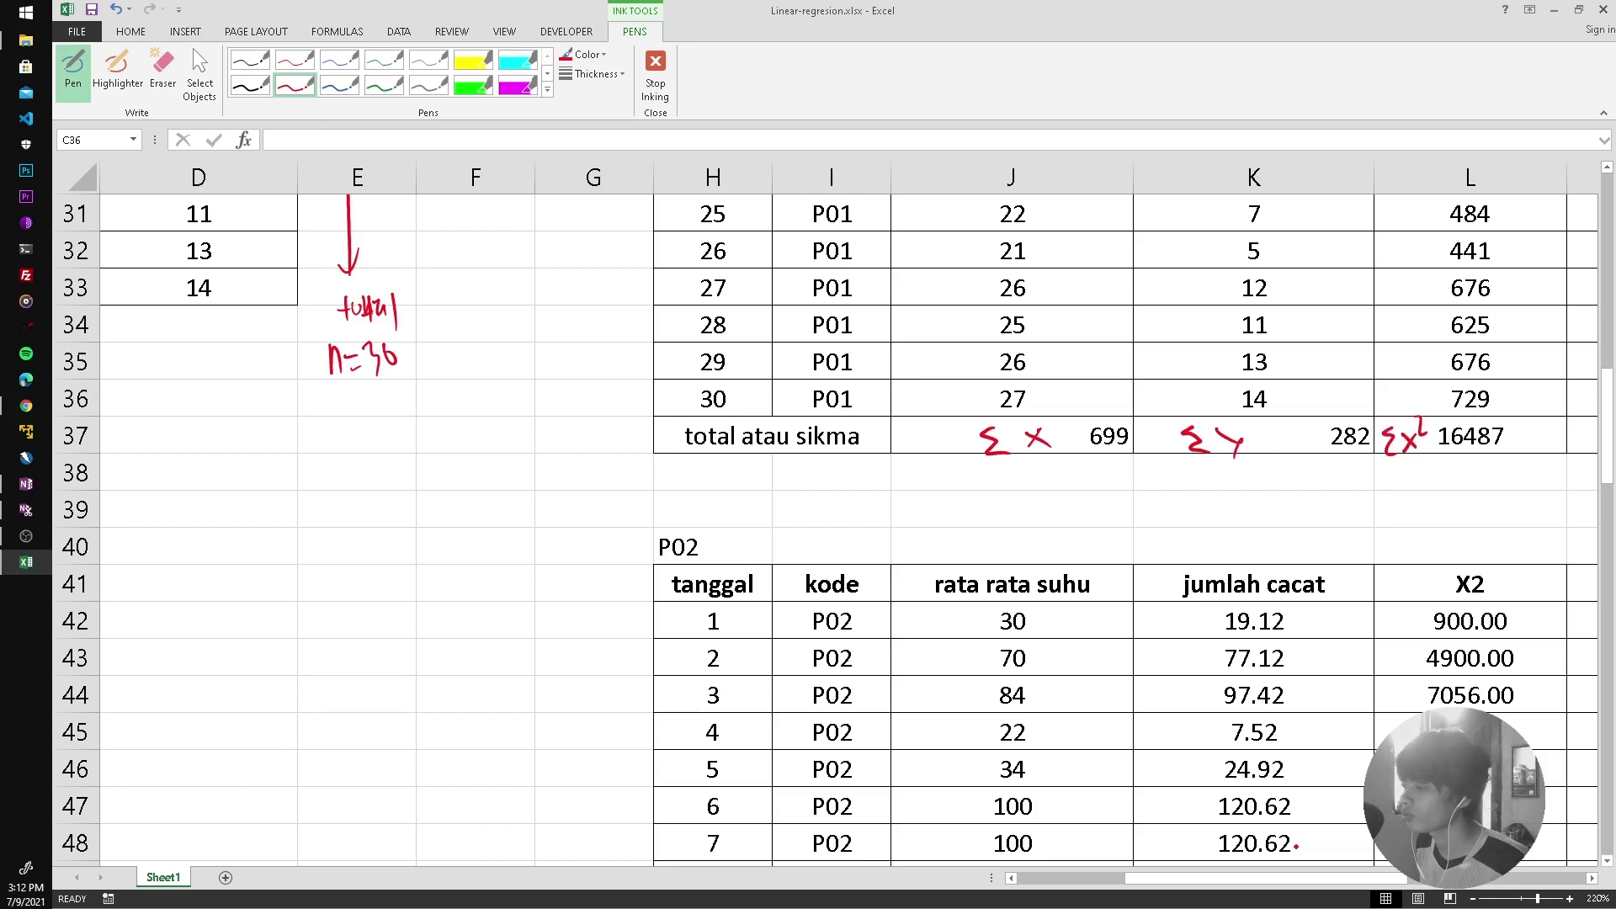
{"action": "left_click_drag", "start_coordinate": [1284, 880], "coordinate": [1352, 877]}
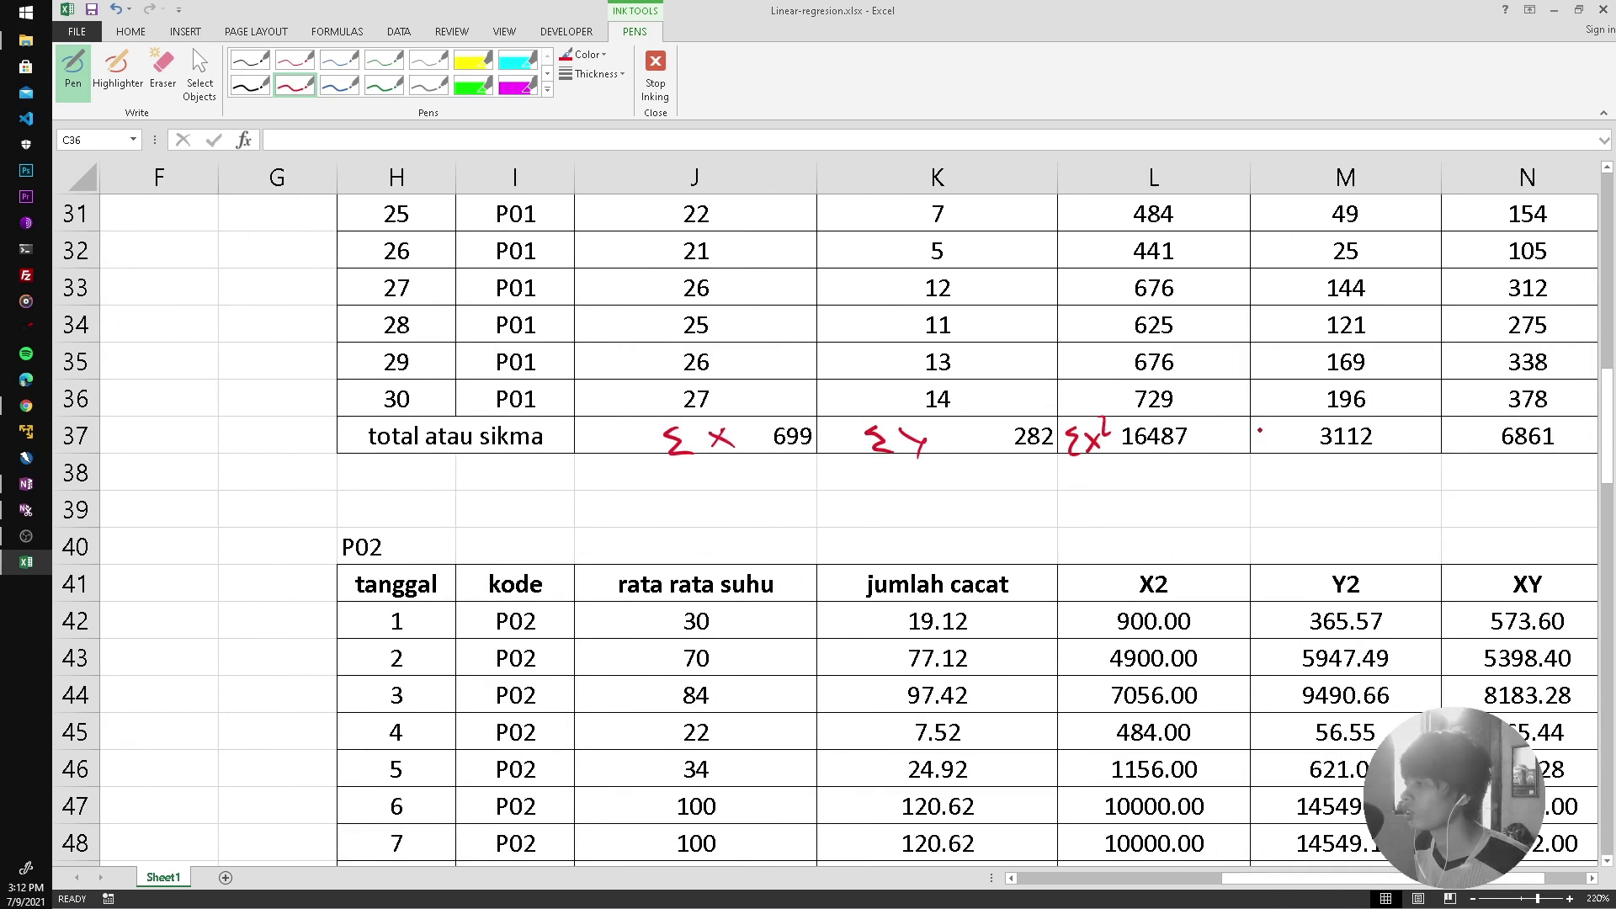
{"action": "left_click_drag", "start_coordinate": [1260, 430], "coordinate": [1281, 460]}
{"action": "left_click_drag", "start_coordinate": [1292, 421], "coordinate": [1302, 431]}
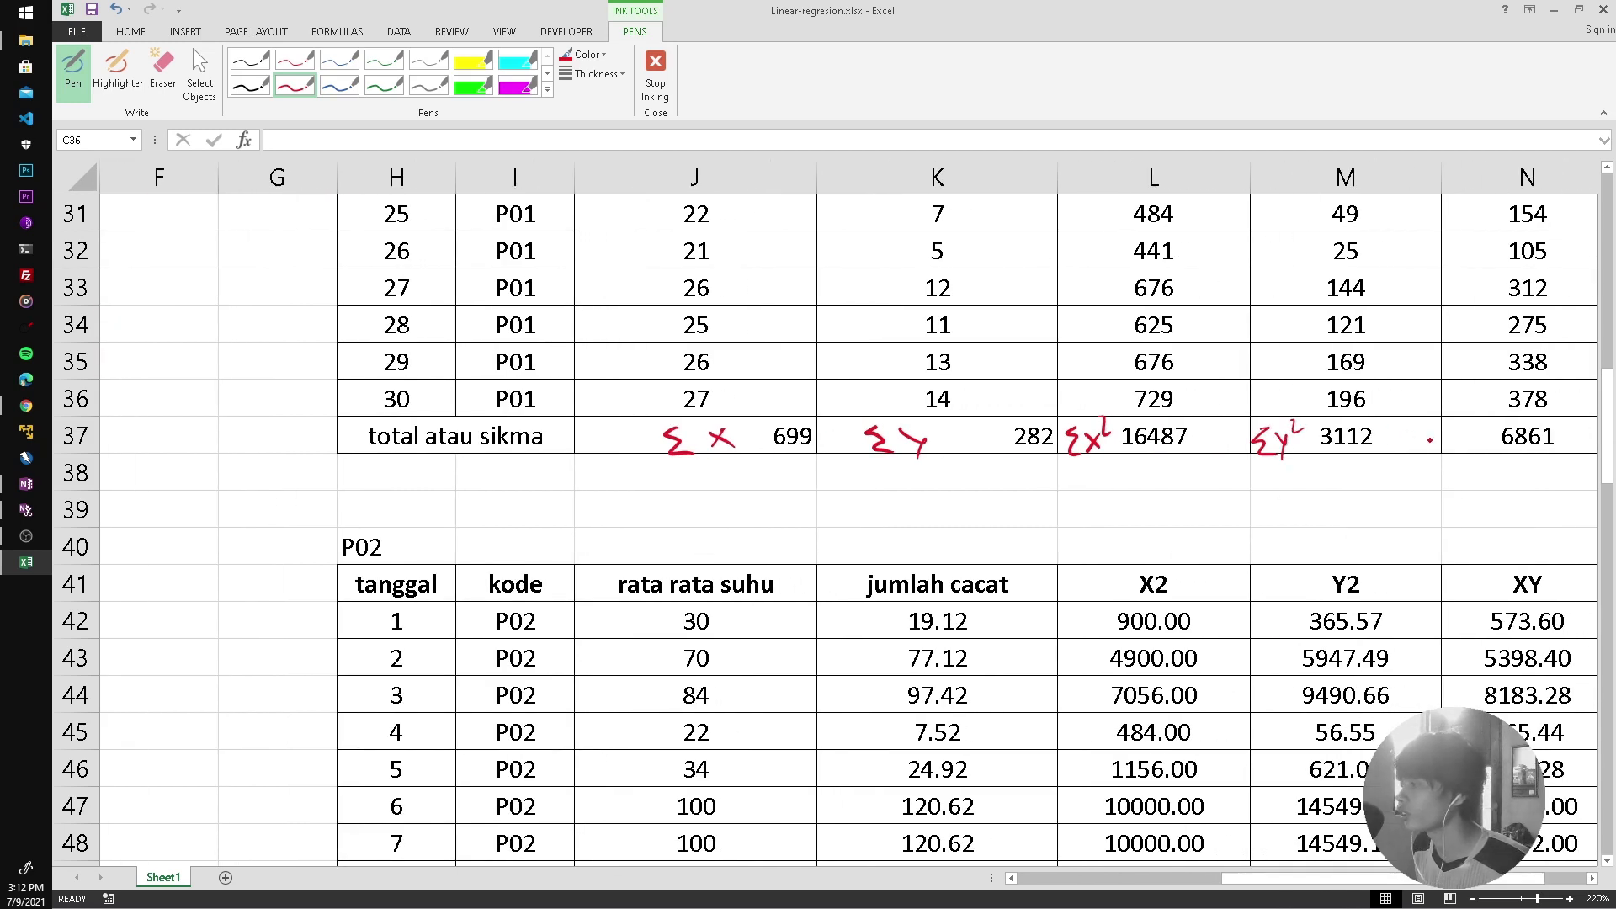
{"action": "left_click_drag", "start_coordinate": [1458, 428], "coordinate": [1459, 455]}
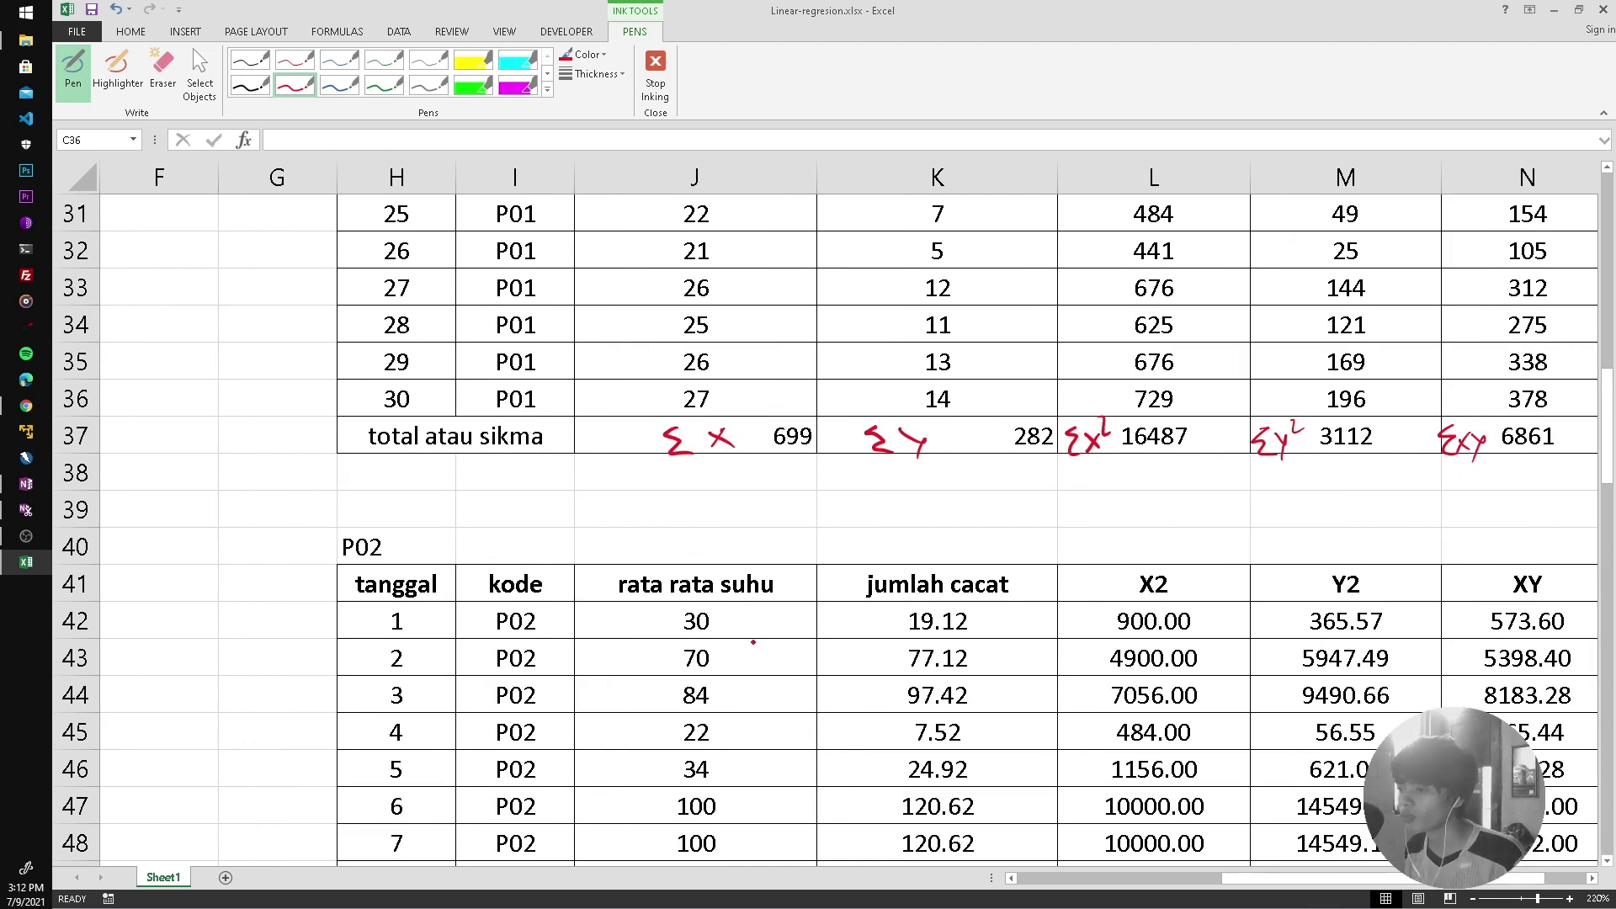
Box the constant a numerator in red and its denominator in blue, with matching arrows beside the h1 and h2 values.
{"action": "left_click_drag", "start_coordinate": [1261, 881], "coordinate": [1052, 880]}
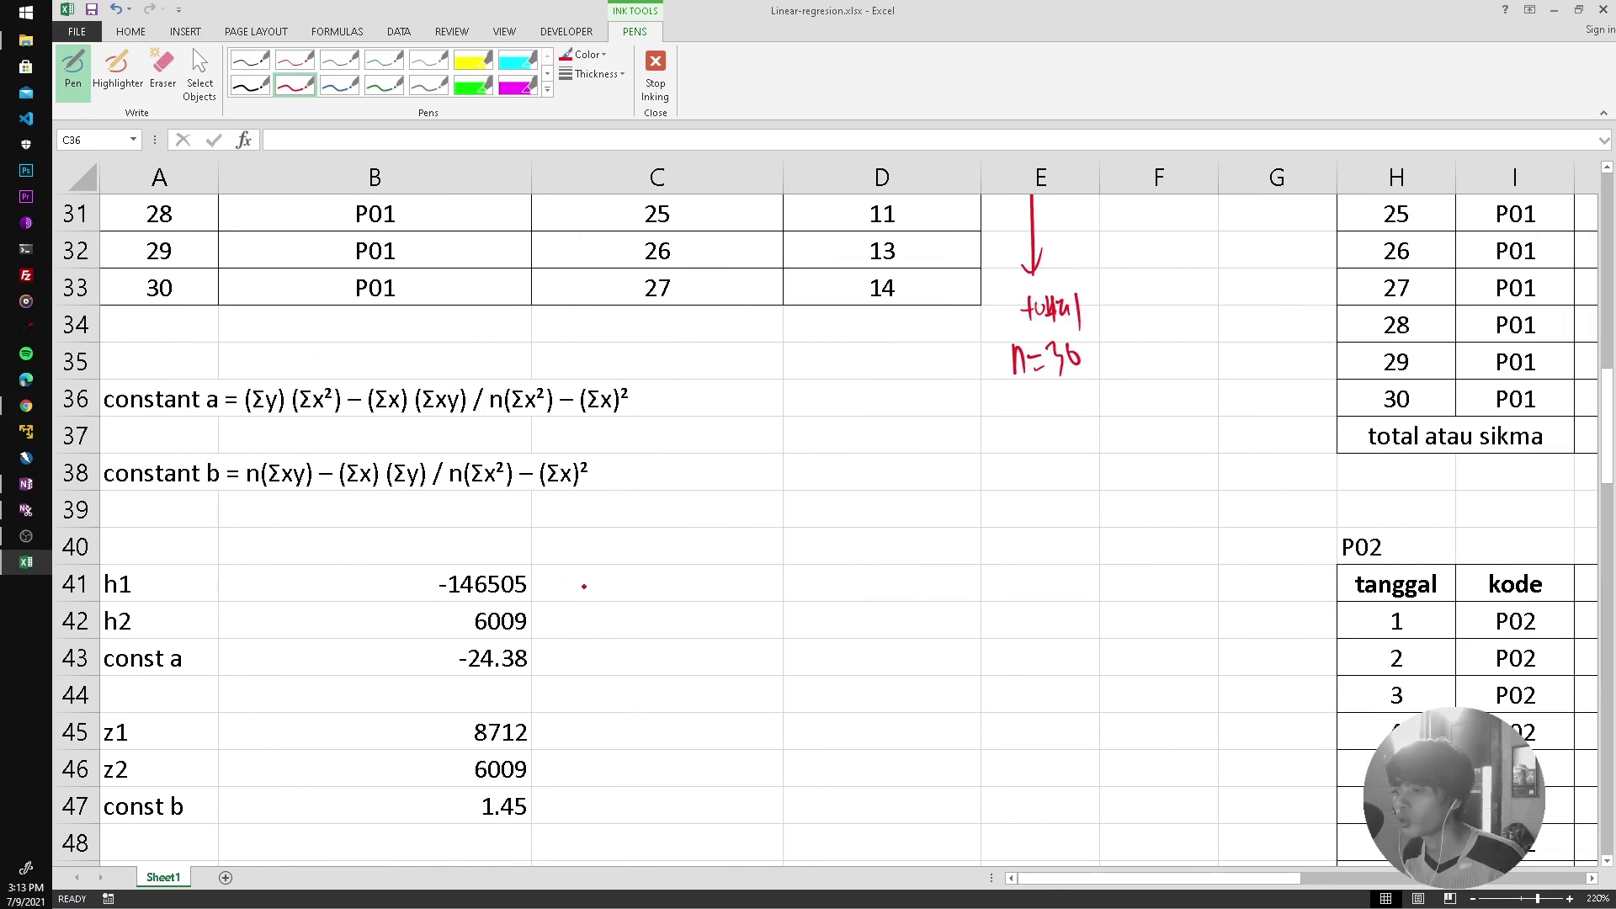
{"action": "left_click_drag", "start_coordinate": [544, 580], "coordinate": [572, 579]}
{"action": "left_click_drag", "start_coordinate": [243, 380], "coordinate": [473, 382]}
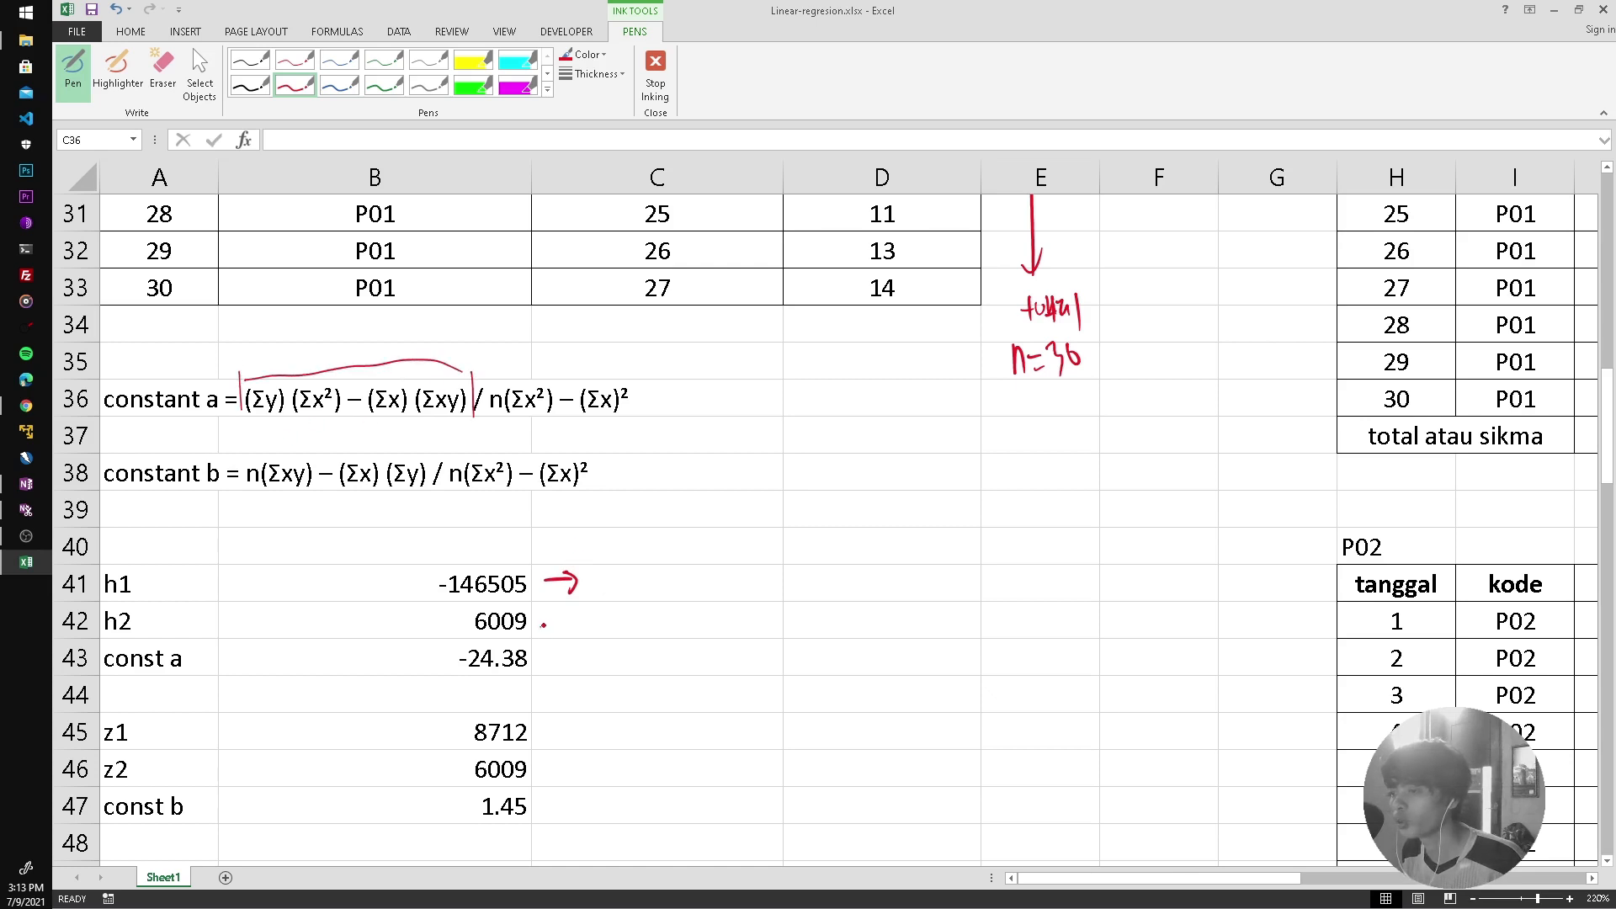
{"action": "left_click_drag", "start_coordinate": [568, 607], "coordinate": [576, 641]}
{"action": "left_click_drag", "start_coordinate": [473, 417], "coordinate": [246, 417]}
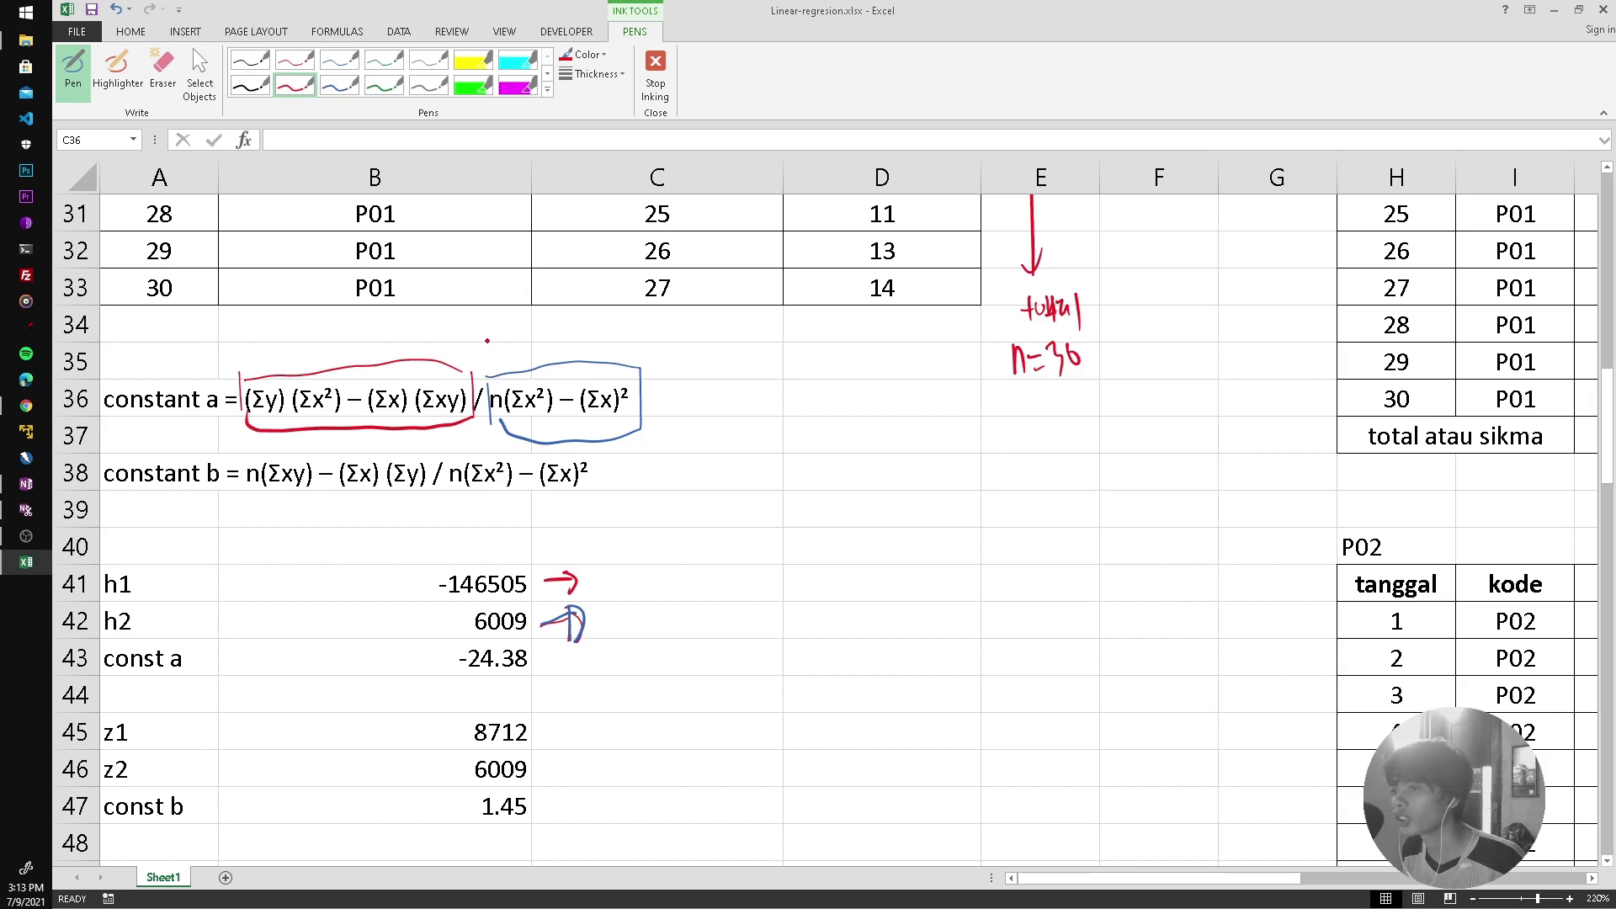
Add red and blue arrows at the constant a numerator and denominator, and connect them with curved lines to h1 and h2.
{"action": "left_click_drag", "start_coordinate": [455, 344], "coordinate": [473, 364]}
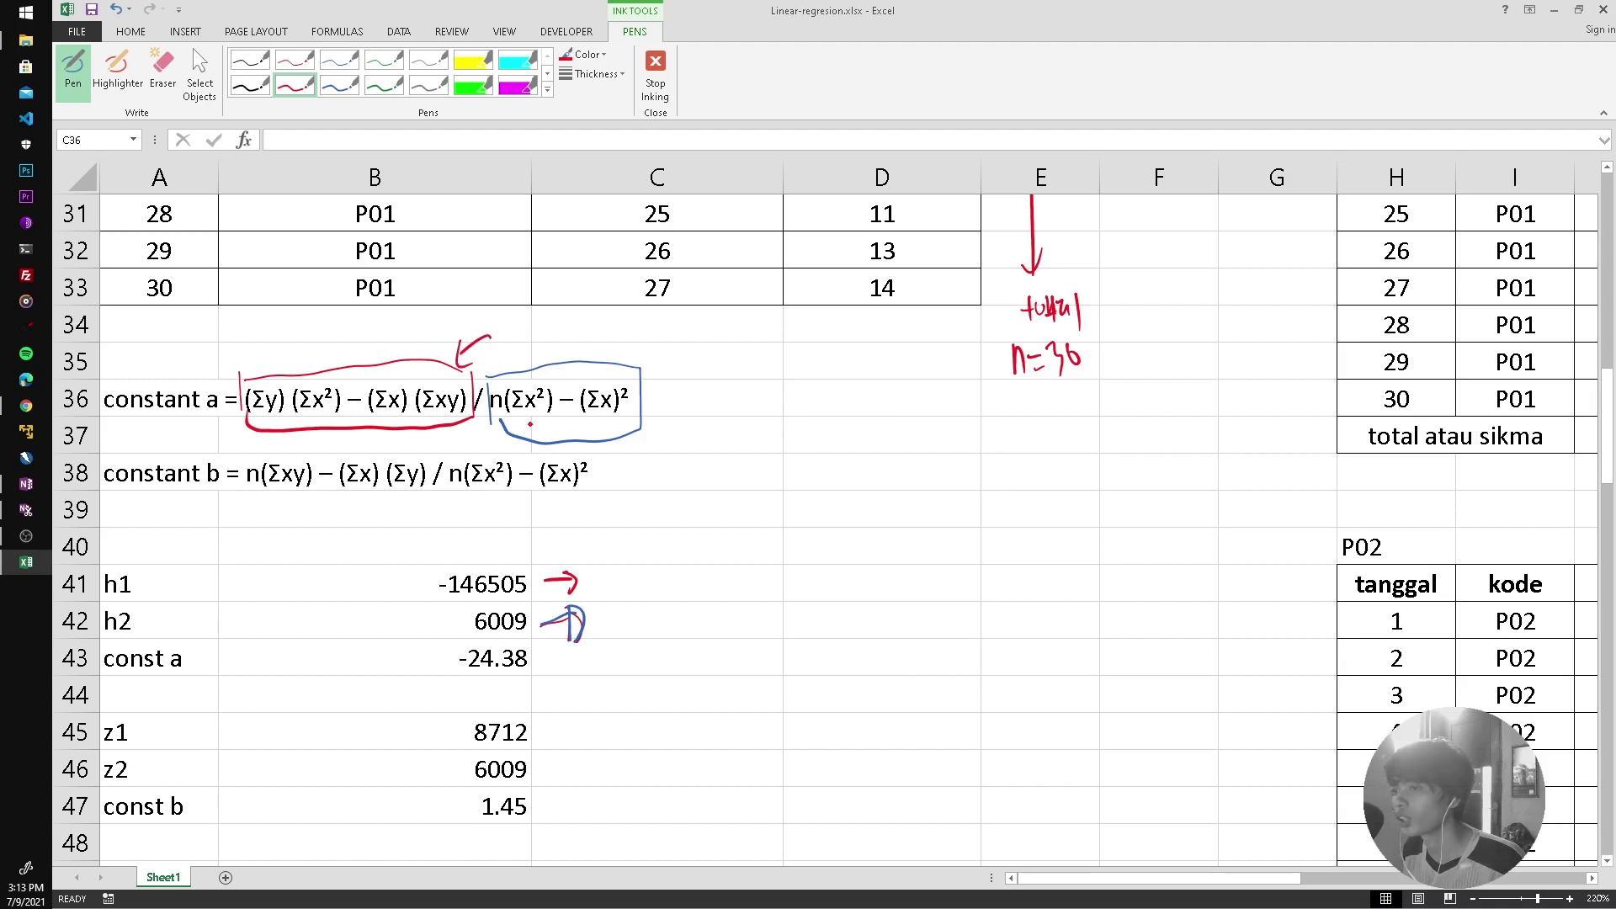
{"action": "left_click", "coordinate": [339, 85]}
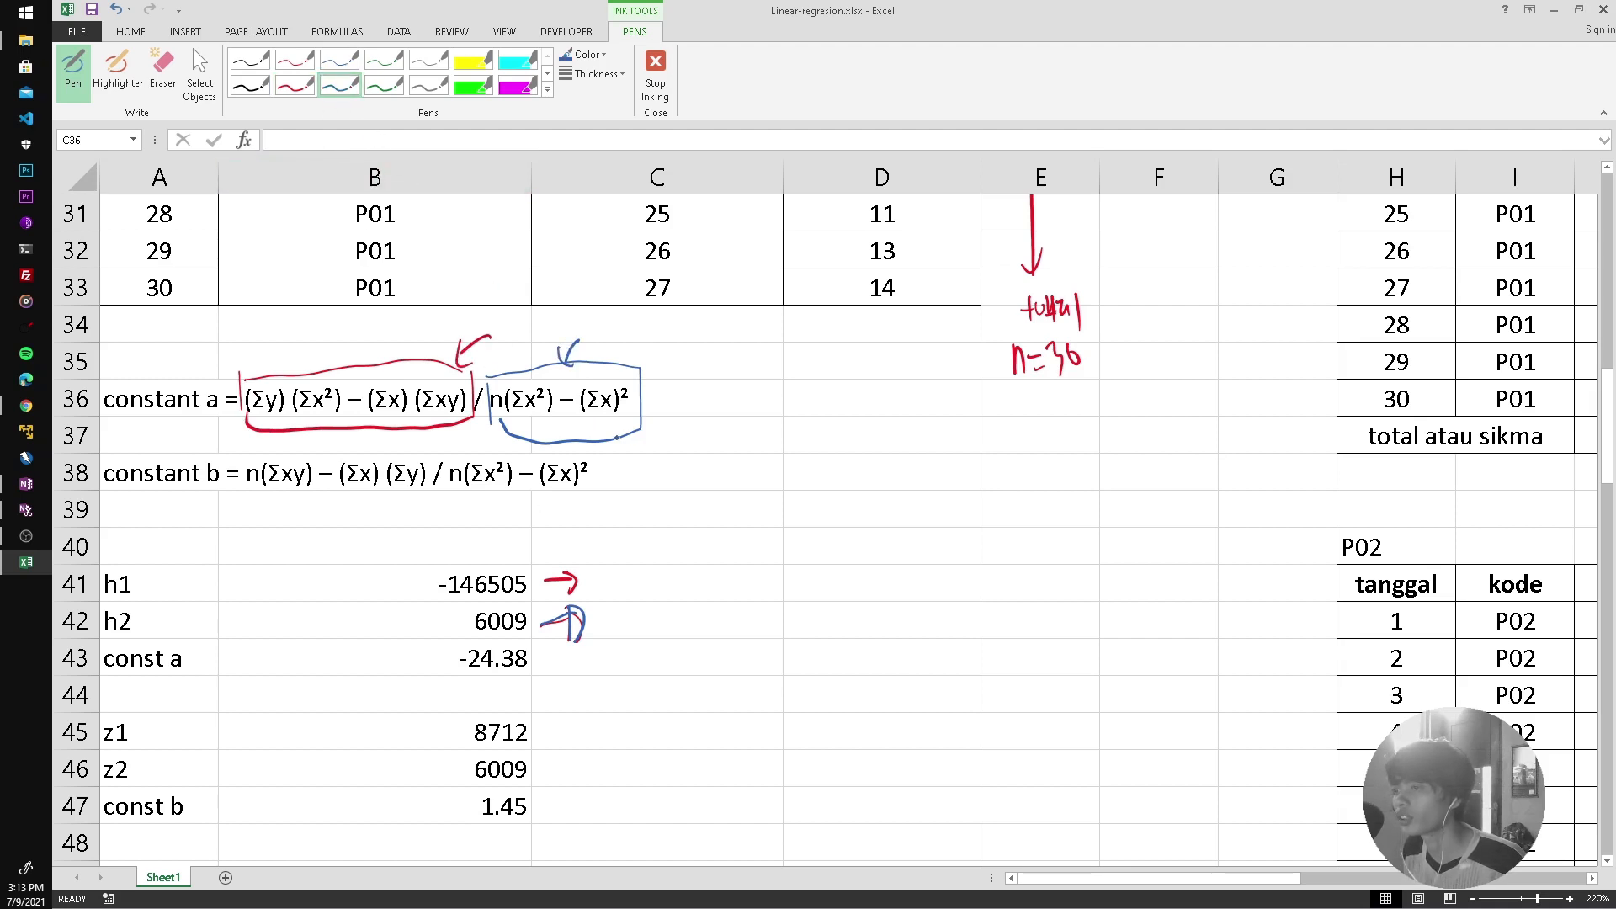
{"action": "left_click_drag", "start_coordinate": [644, 394], "coordinate": [619, 633]}
{"action": "mouse_move", "coordinate": [491, 337]}
{"action": "left_mouse_down"}
{"action": "mouse_move", "coordinate": [656, 471]}
{"action": "mouse_move", "coordinate": [590, 590]}
{"action": "mouse_move", "coordinate": [577, 584]}
{"action": "left_mouse_up"}
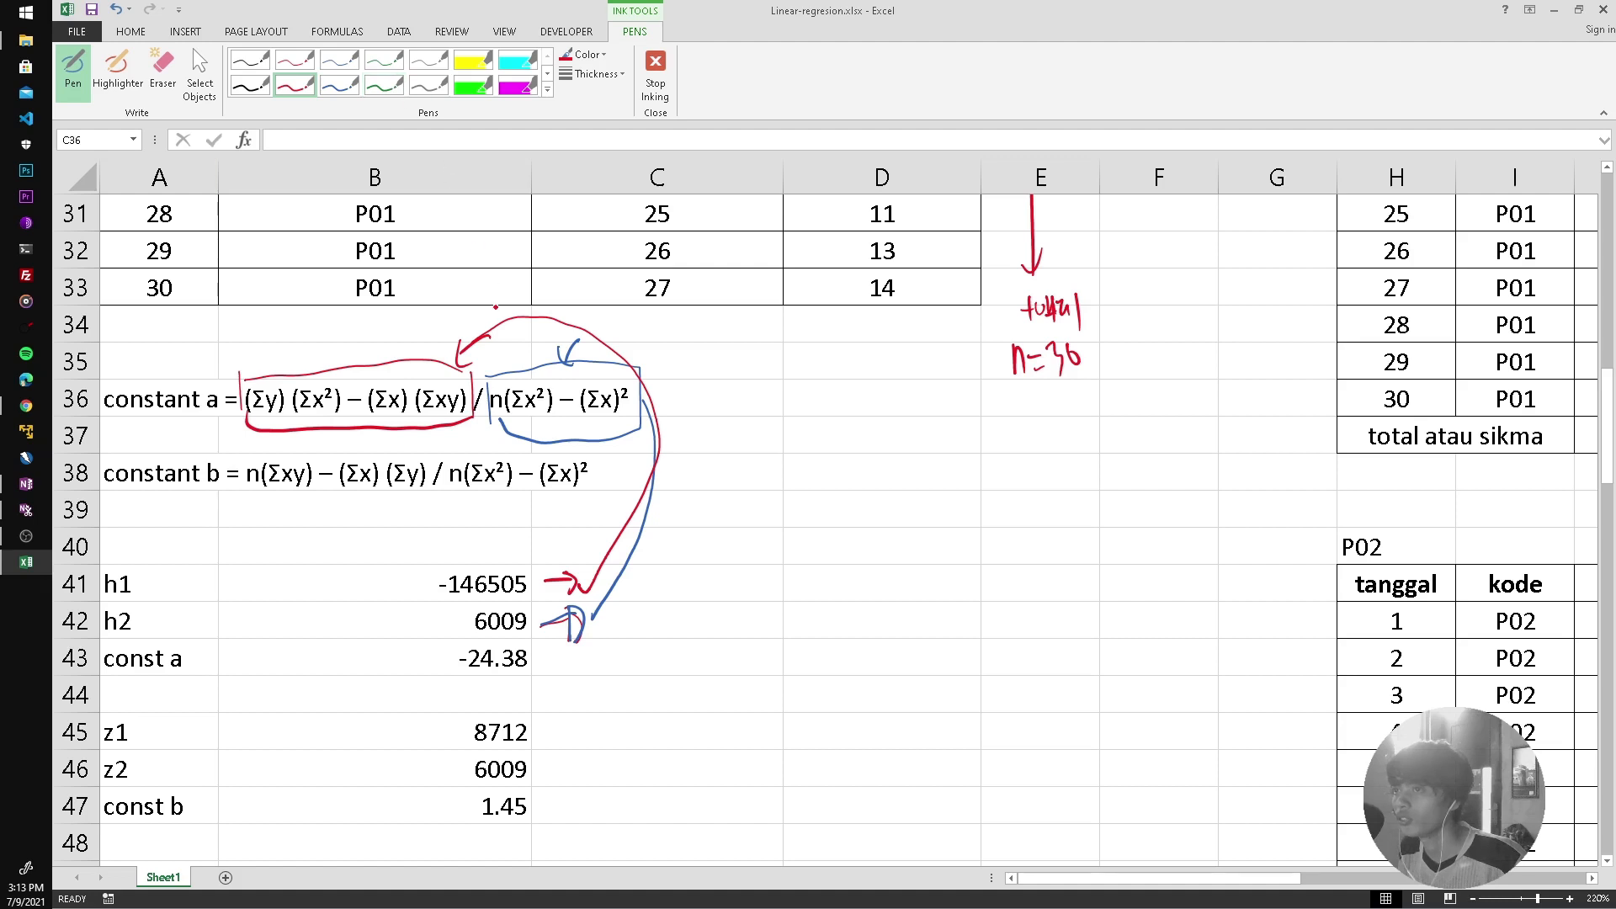
Draw a green curved arrow from h1 and h2 to const a, handwrite "h1/h2" beside it and add two short strokes.
{"action": "left_click", "coordinate": [385, 86]}
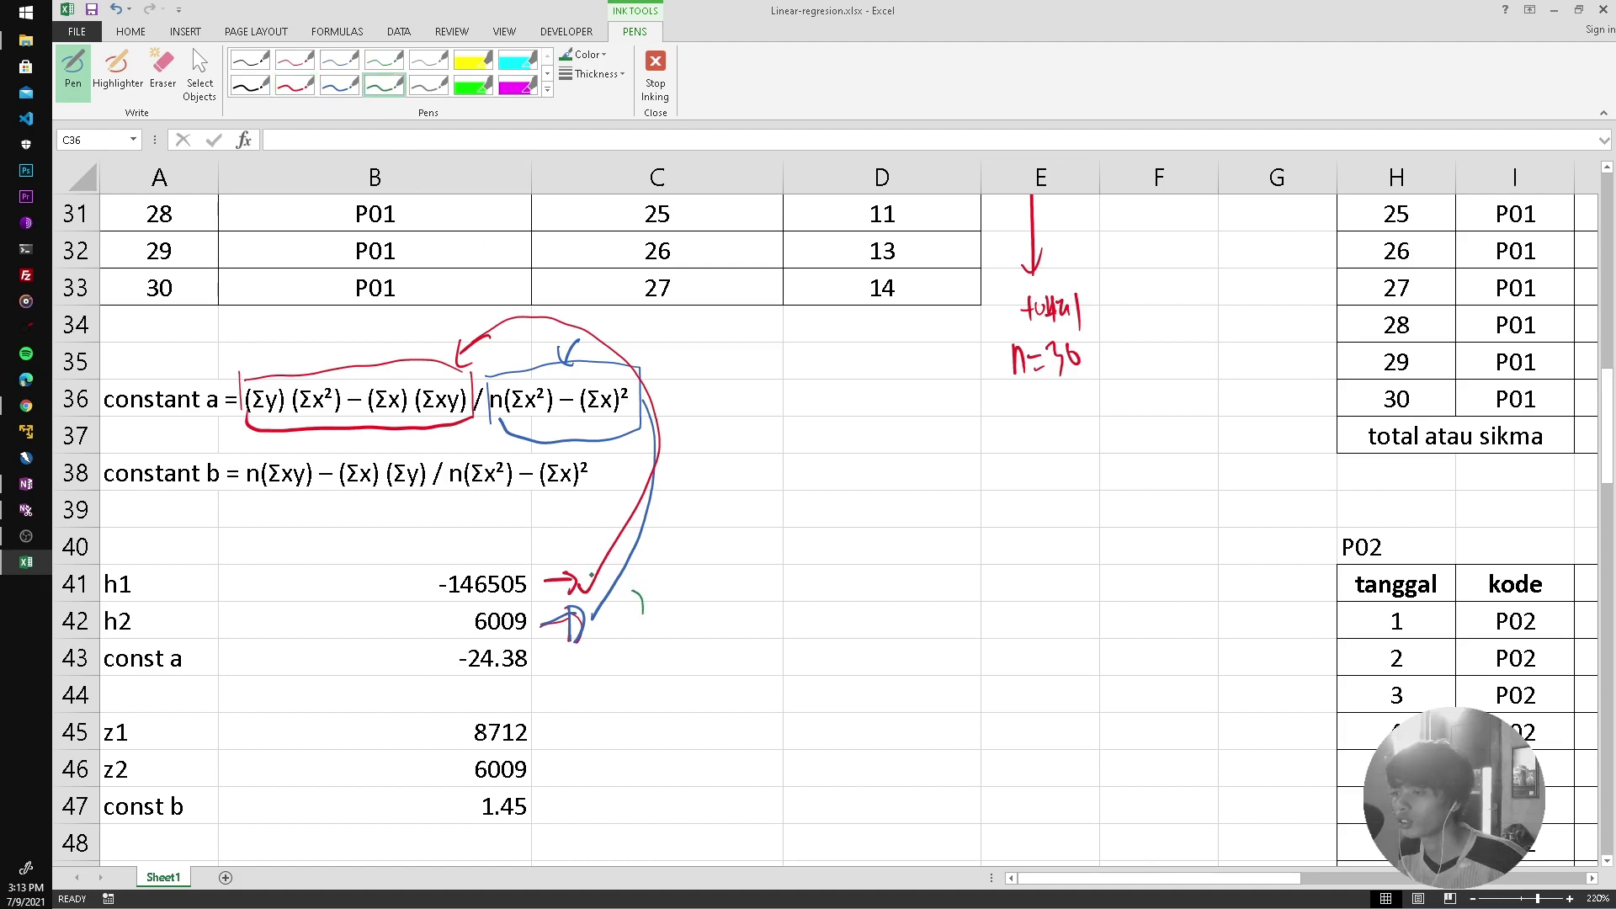
{"action": "mouse_move", "coordinate": [593, 581]}
{"action": "left_mouse_down"}
{"action": "mouse_move", "coordinate": [638, 593]}
{"action": "mouse_move", "coordinate": [615, 651]}
{"action": "mouse_move", "coordinate": [647, 603]}
{"action": "mouse_move", "coordinate": [702, 601]}
{"action": "mouse_move", "coordinate": [736, 633]}
{"action": "left_mouse_up"}
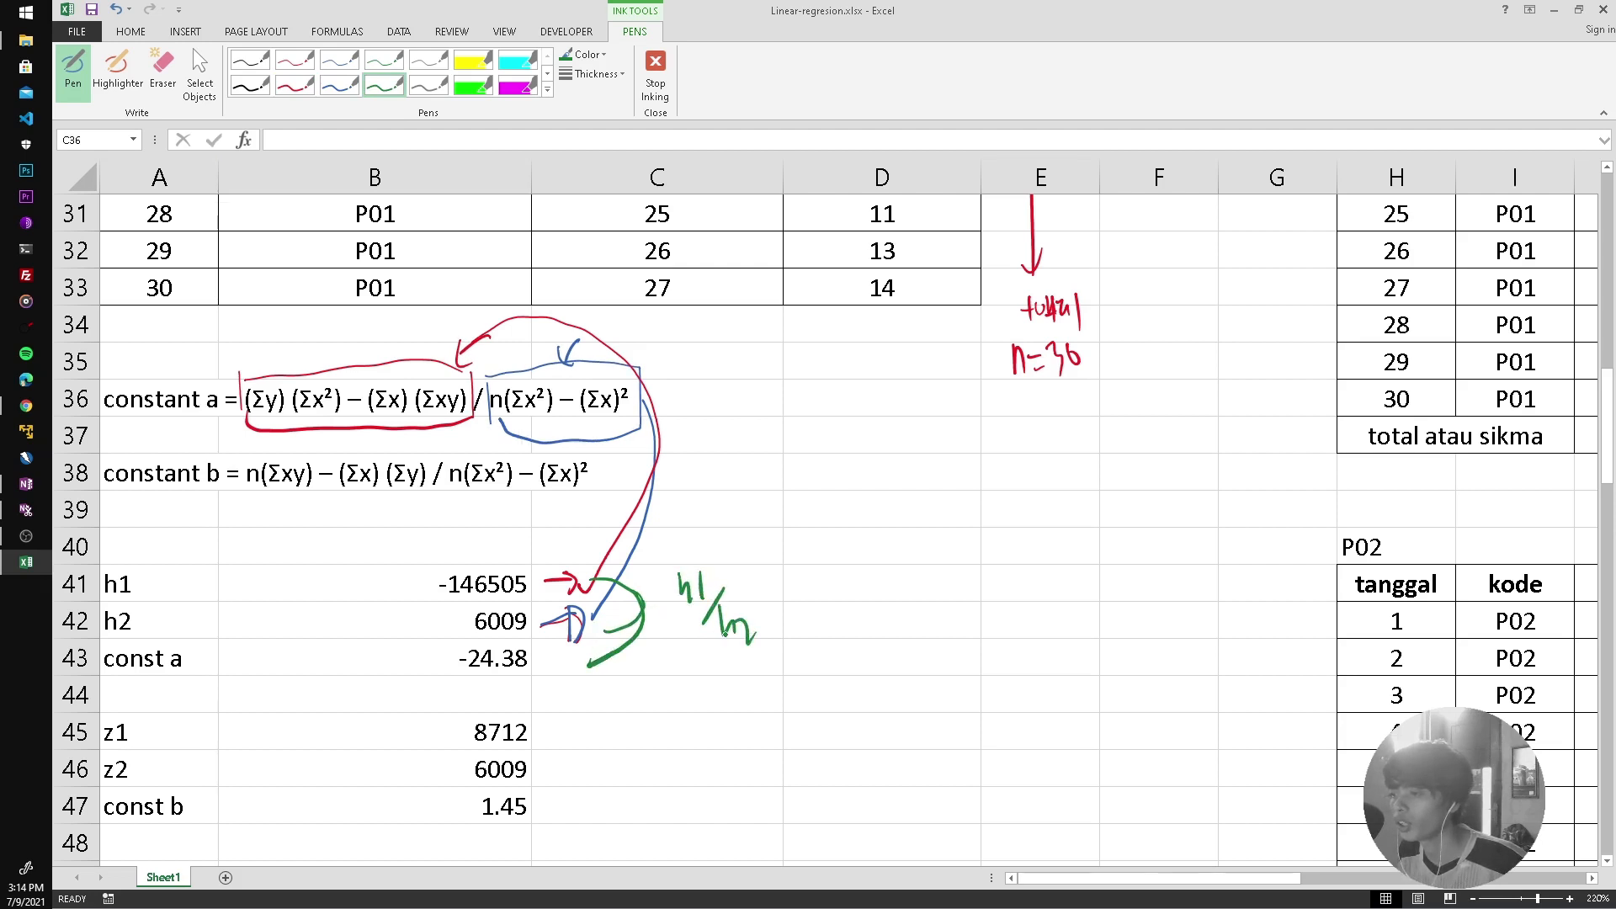
{"action": "mouse_move", "coordinate": [598, 649]}
{"action": "left_mouse_down"}
{"action": "mouse_move", "coordinate": [590, 664]}
{"action": "mouse_move", "coordinate": [612, 676]}
{"action": "left_mouse_up"}
{"action": "left_click_drag", "start_coordinate": [637, 659], "coordinate": [630, 686]}
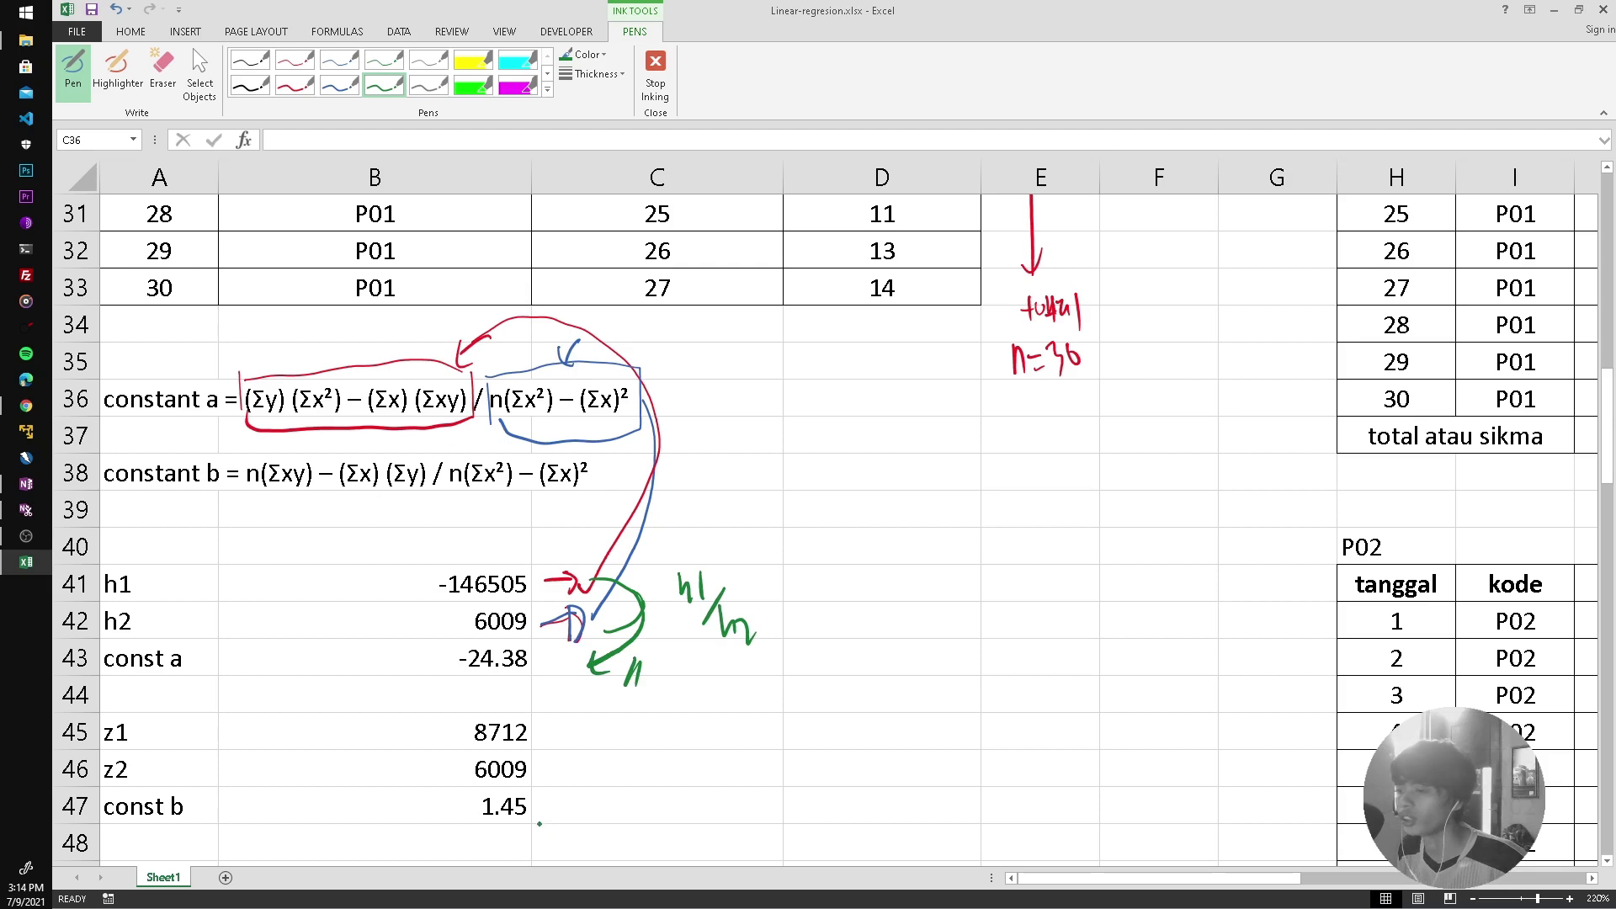
Underline the const a and const b values in green and add two short strokes beside const b.
{"action": "mouse_move", "coordinate": [540, 833]}
{"action": "left_mouse_down"}
{"action": "mouse_move", "coordinate": [550, 809]}
{"action": "mouse_move", "coordinate": [545, 830]}
{"action": "left_mouse_up"}
{"action": "left_click_drag", "start_coordinate": [452, 671], "coordinate": [531, 666]}
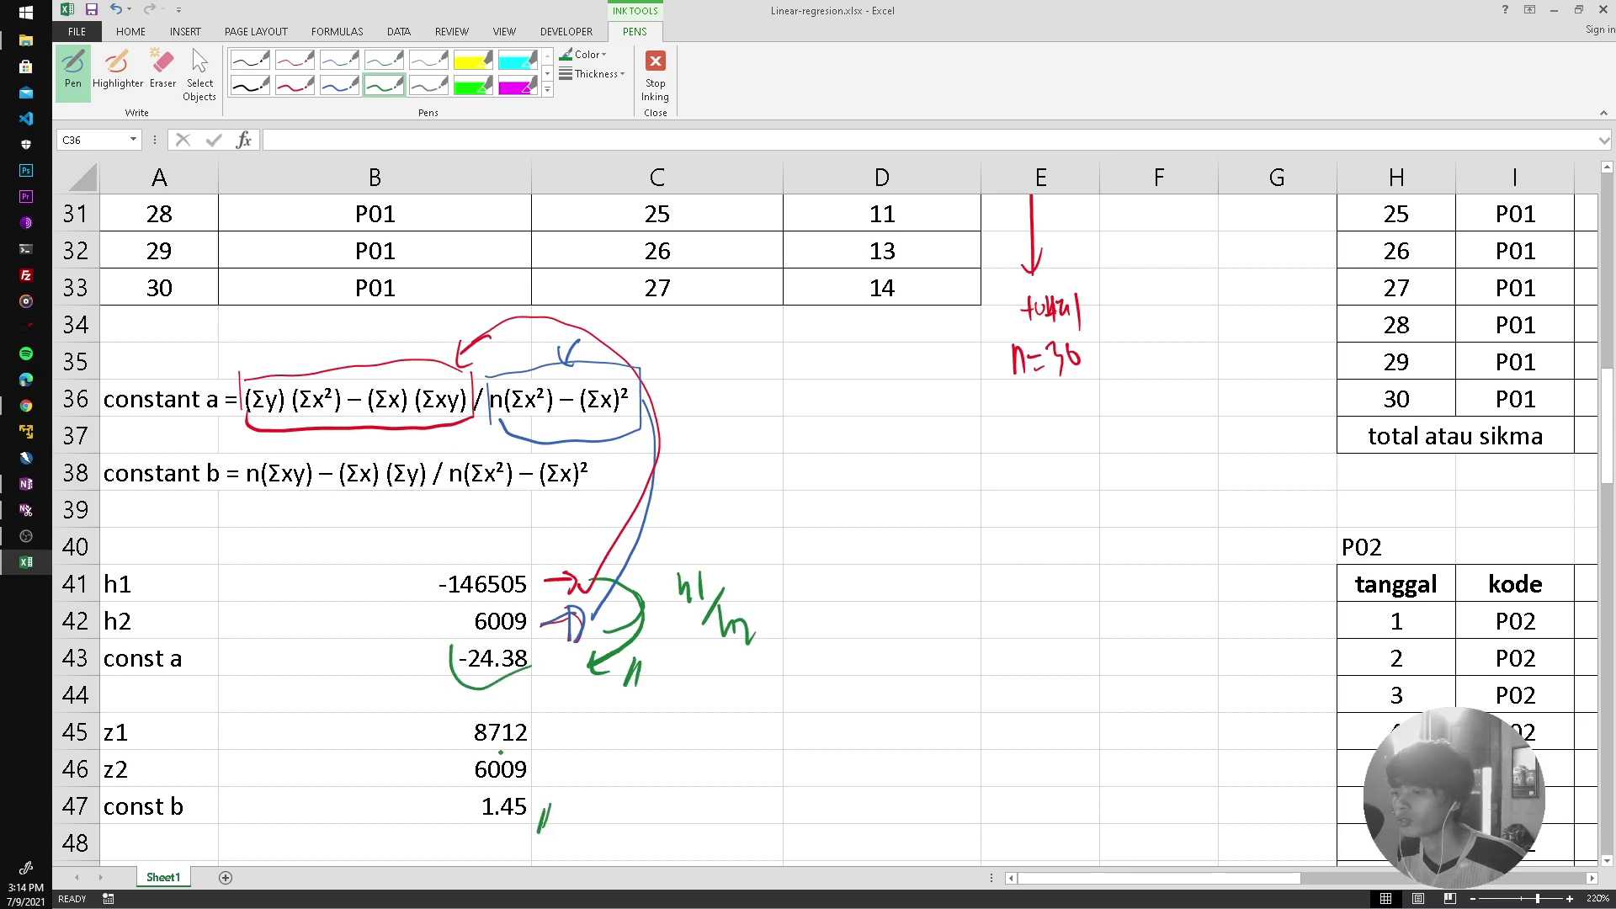
{"action": "left_click_drag", "start_coordinate": [466, 807], "coordinate": [529, 813]}
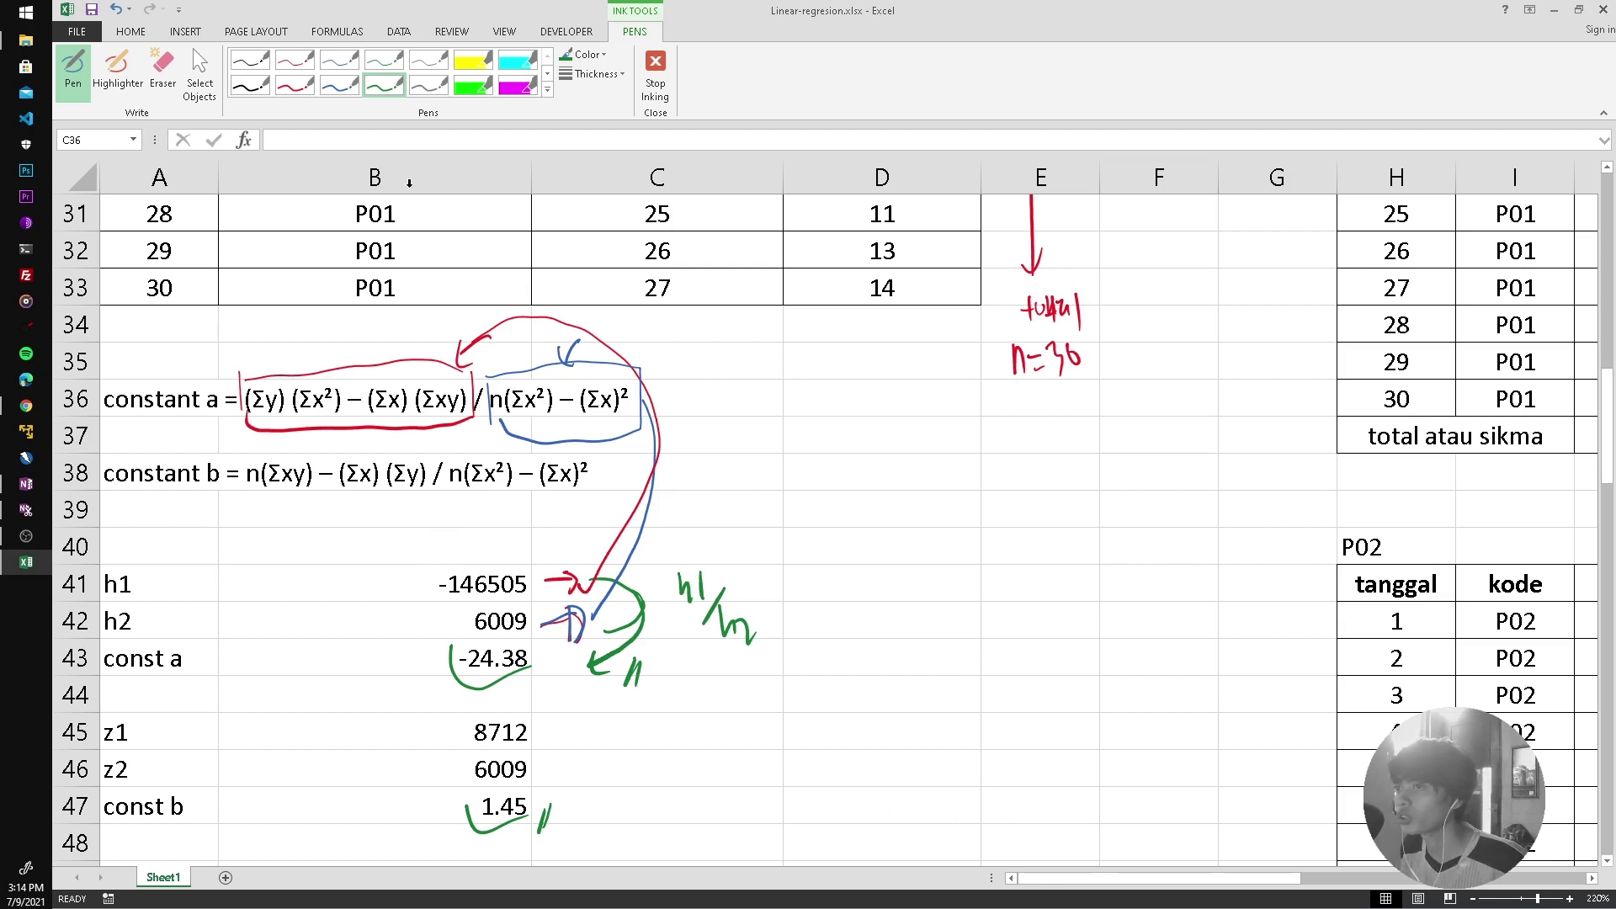
In the P02 table, draw red downward arrows beside both data columns, labelling "rata rata suhu" as "input" and "jumlah cacat" as "output" and "kosong".
{"action": "left_click", "coordinate": [294, 85]}
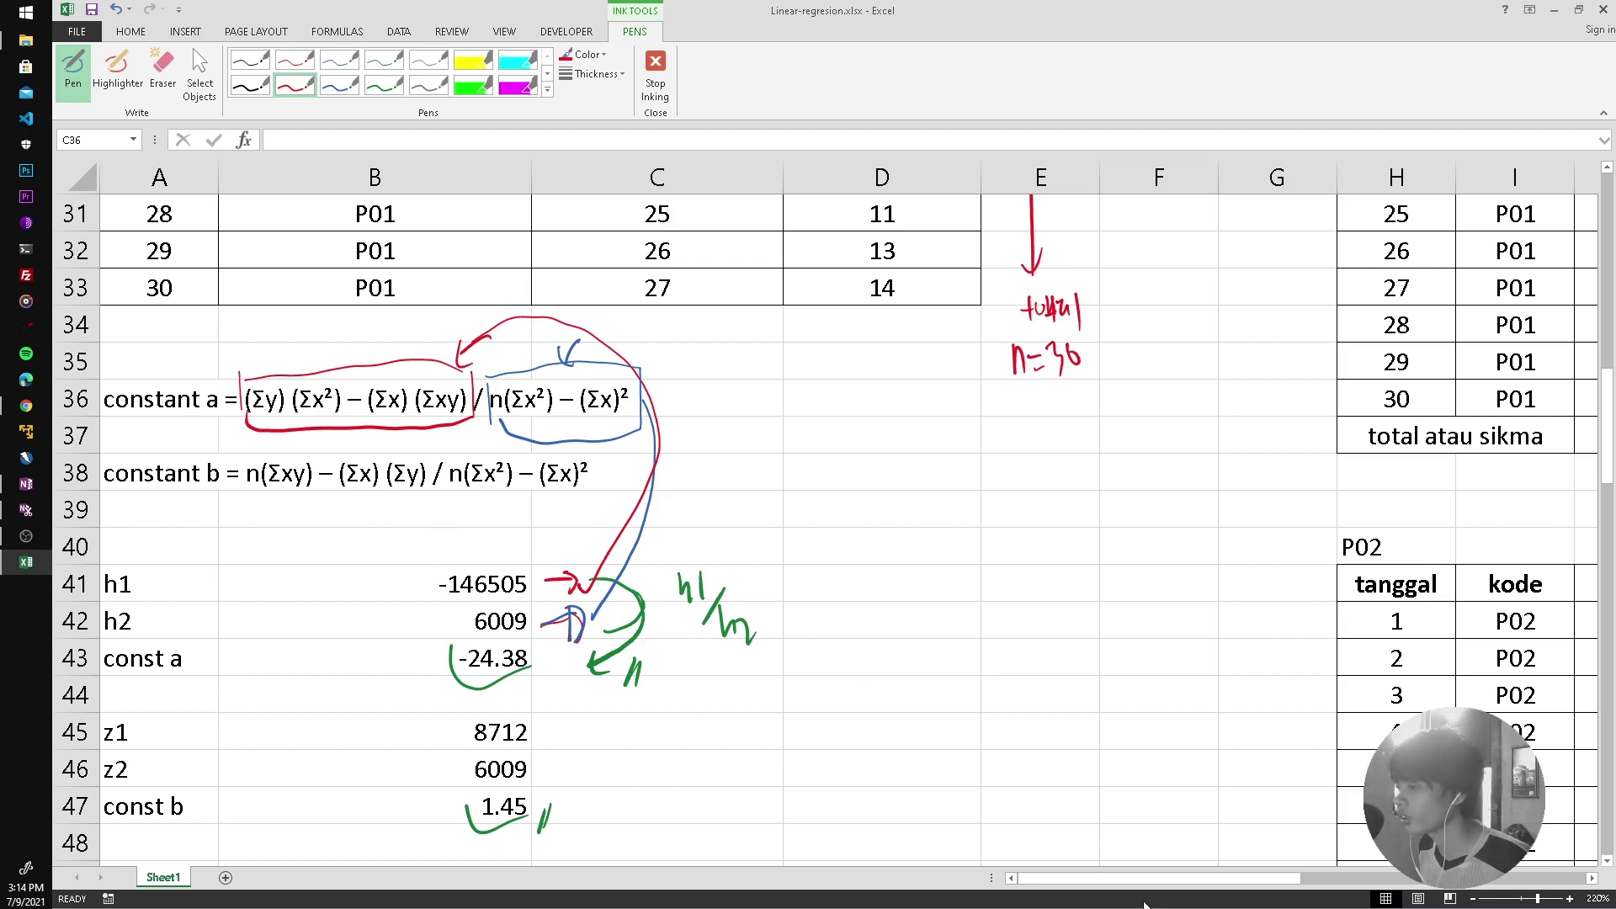
{"action": "left_click_drag", "start_coordinate": [1157, 881], "coordinate": [1357, 865]}
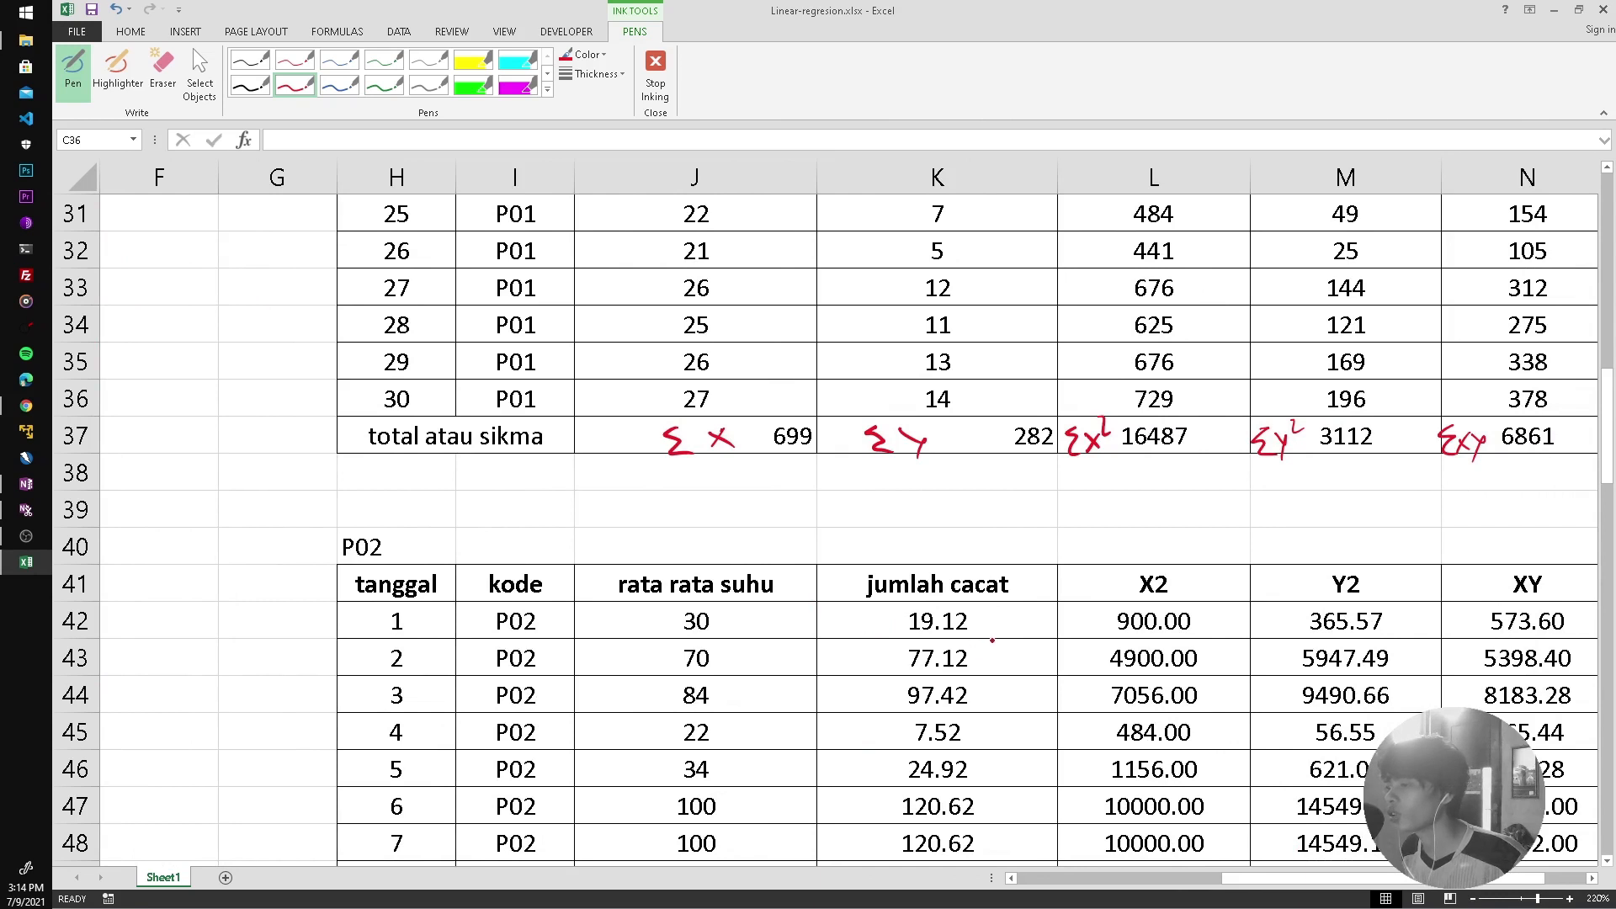
{"action": "mouse_move", "coordinate": [995, 621]}
{"action": "left_mouse_down"}
{"action": "mouse_move", "coordinate": [1002, 738]}
{"action": "mouse_move", "coordinate": [1015, 722]}
{"action": "left_mouse_up"}
{"action": "left_click_drag", "start_coordinate": [1031, 667], "coordinate": [1092, 704]}
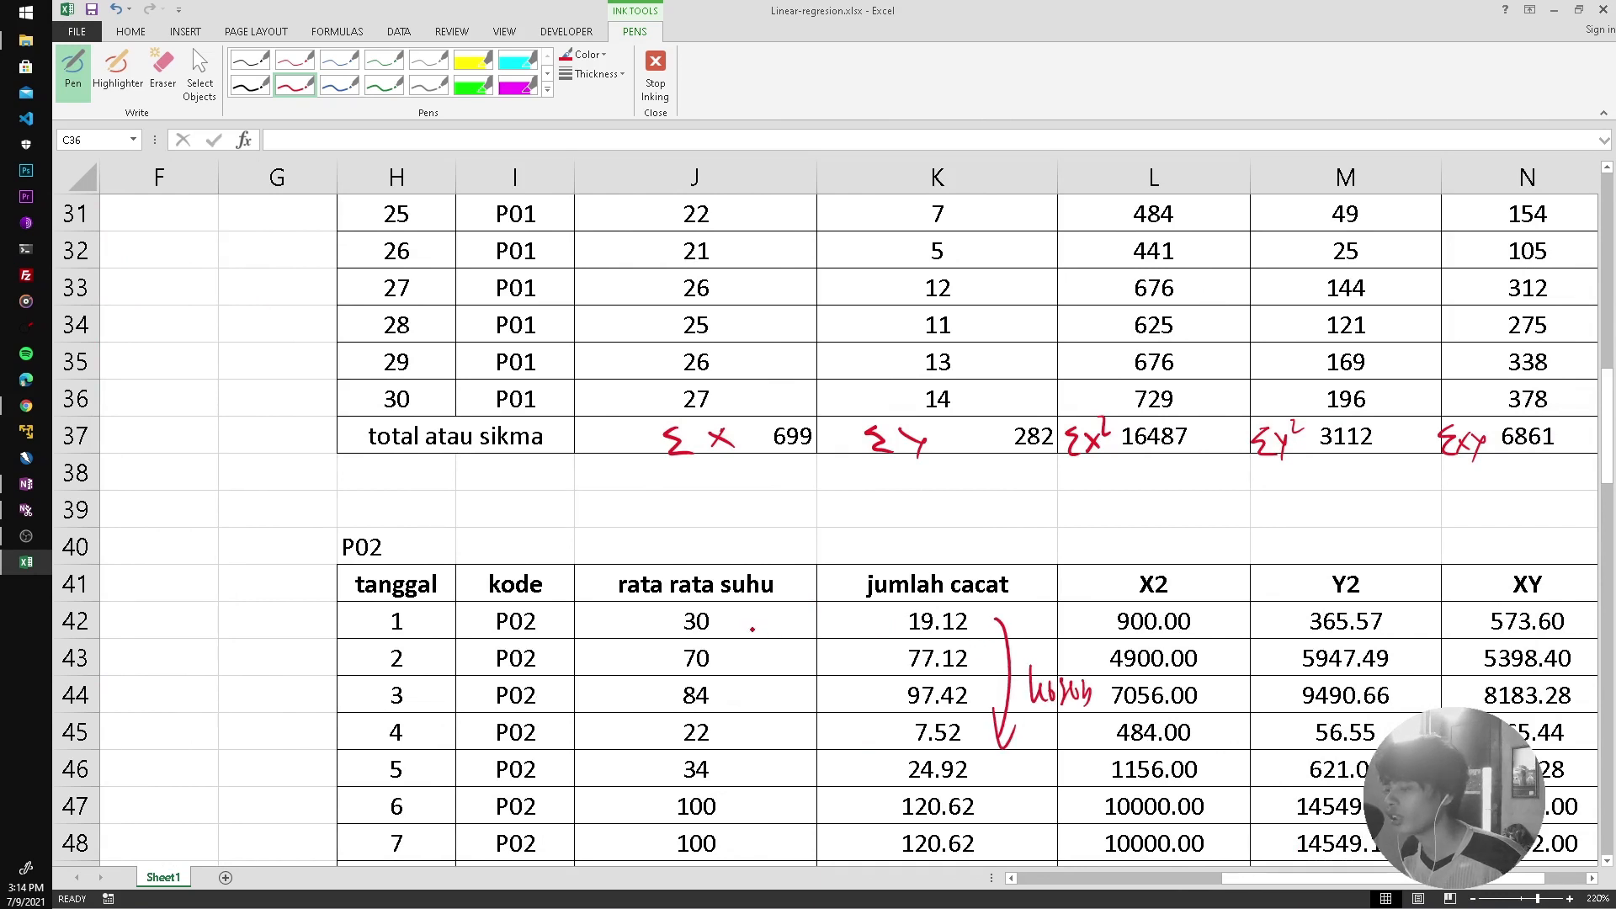
{"action": "mouse_move", "coordinate": [752, 628]}
{"action": "left_mouse_down"}
{"action": "mouse_move", "coordinate": [744, 731]}
{"action": "mouse_move", "coordinate": [775, 698]}
{"action": "mouse_move", "coordinate": [798, 720]}
{"action": "mouse_move", "coordinate": [829, 699]}
{"action": "left_mouse_up"}
{"action": "left_click_drag", "start_coordinate": [819, 692], "coordinate": [831, 688]}
{"action": "mouse_move", "coordinate": [1049, 643]}
{"action": "left_mouse_down"}
{"action": "mouse_move", "coordinate": [1044, 665]}
{"action": "mouse_move", "coordinate": [1069, 678]}
{"action": "left_mouse_up"}
{"action": "left_click_drag", "start_coordinate": [1065, 633], "coordinate": [1088, 655]}
{"action": "left_click_drag", "start_coordinate": [1087, 634], "coordinate": [1098, 653]}
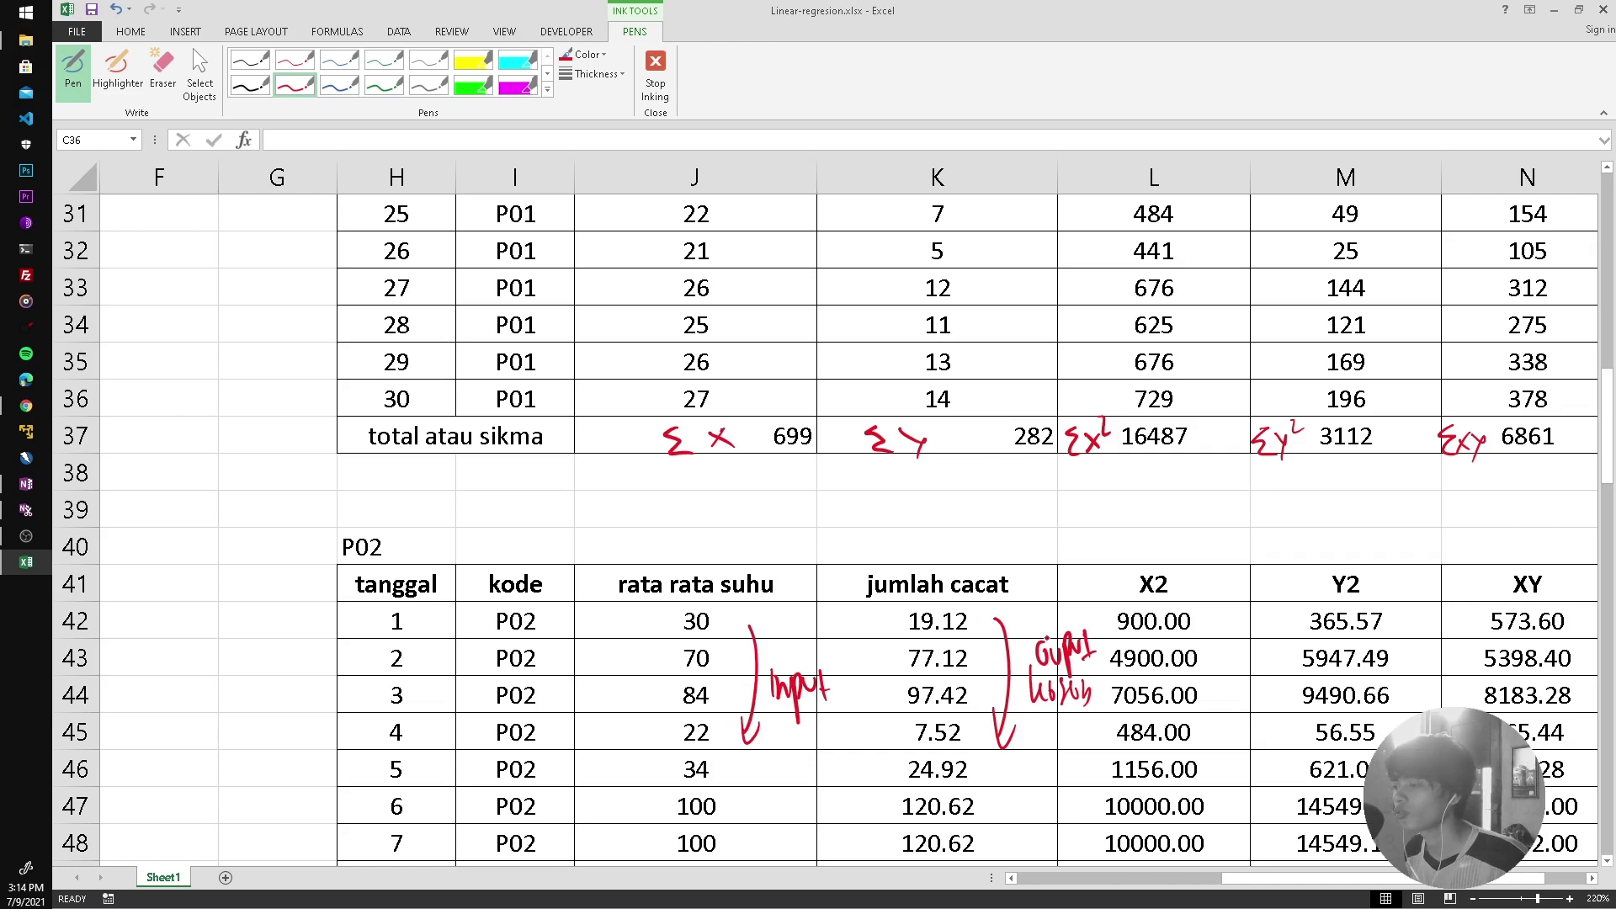
Stop inking and inspect the formula behind the first P02 "jumlah cacat" value in cell K42.
{"action": "left_click_drag", "start_coordinate": [1607, 469], "coordinate": [1607, 548]}
{"action": "scroll", "coordinate": [1515, 513], "scroll_direction": "up", "scroll_amount": 3}
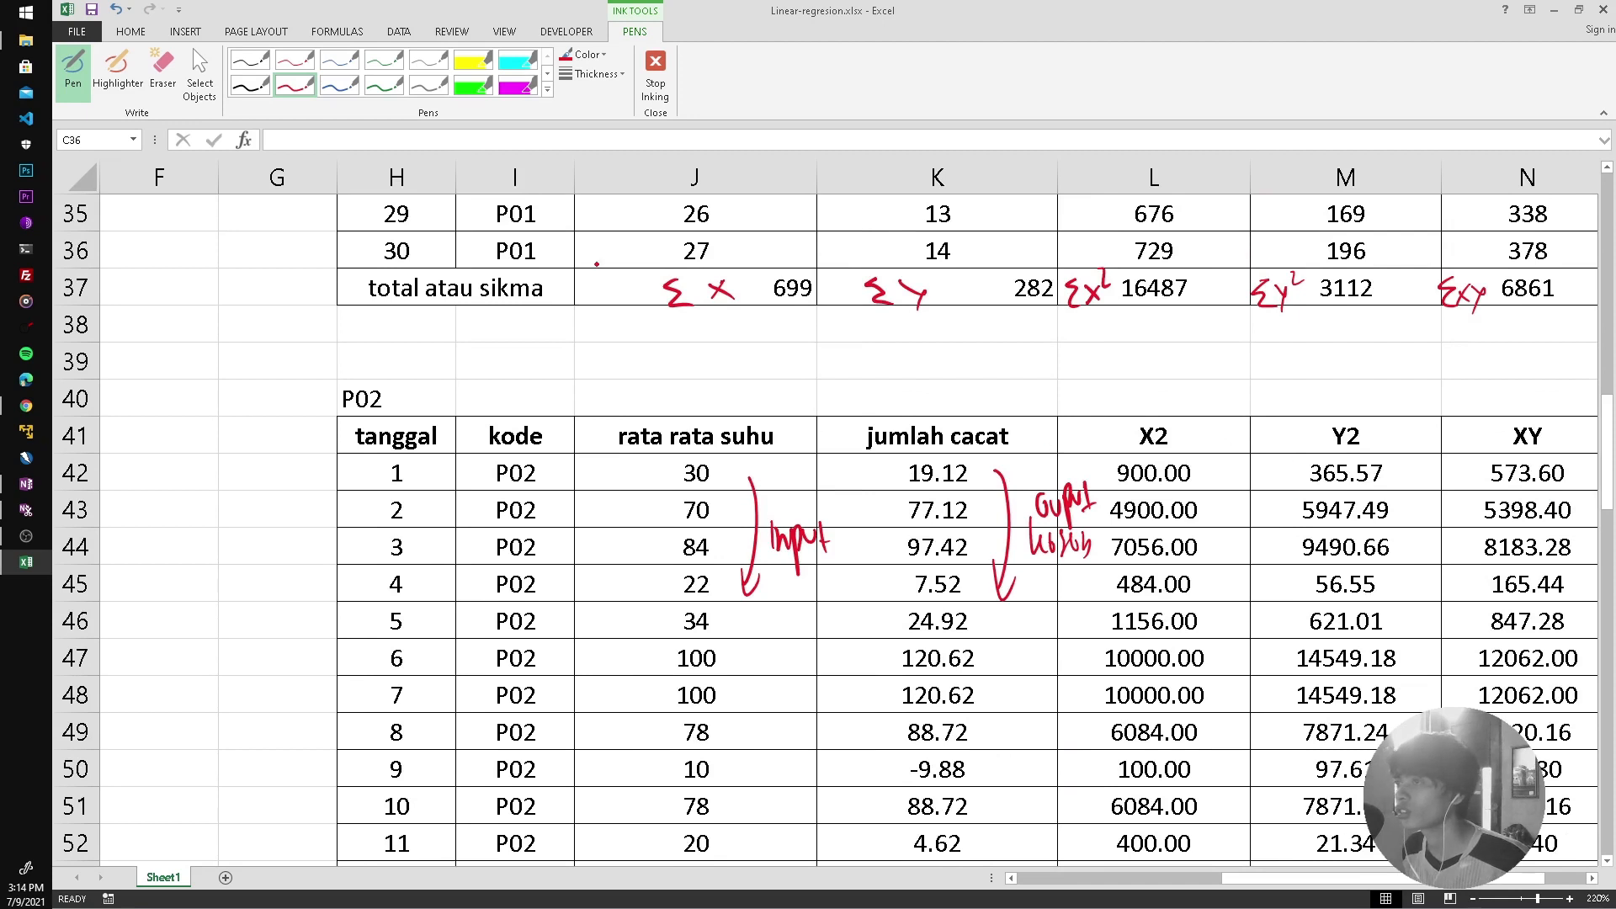
{"action": "left_click", "coordinate": [656, 67]}
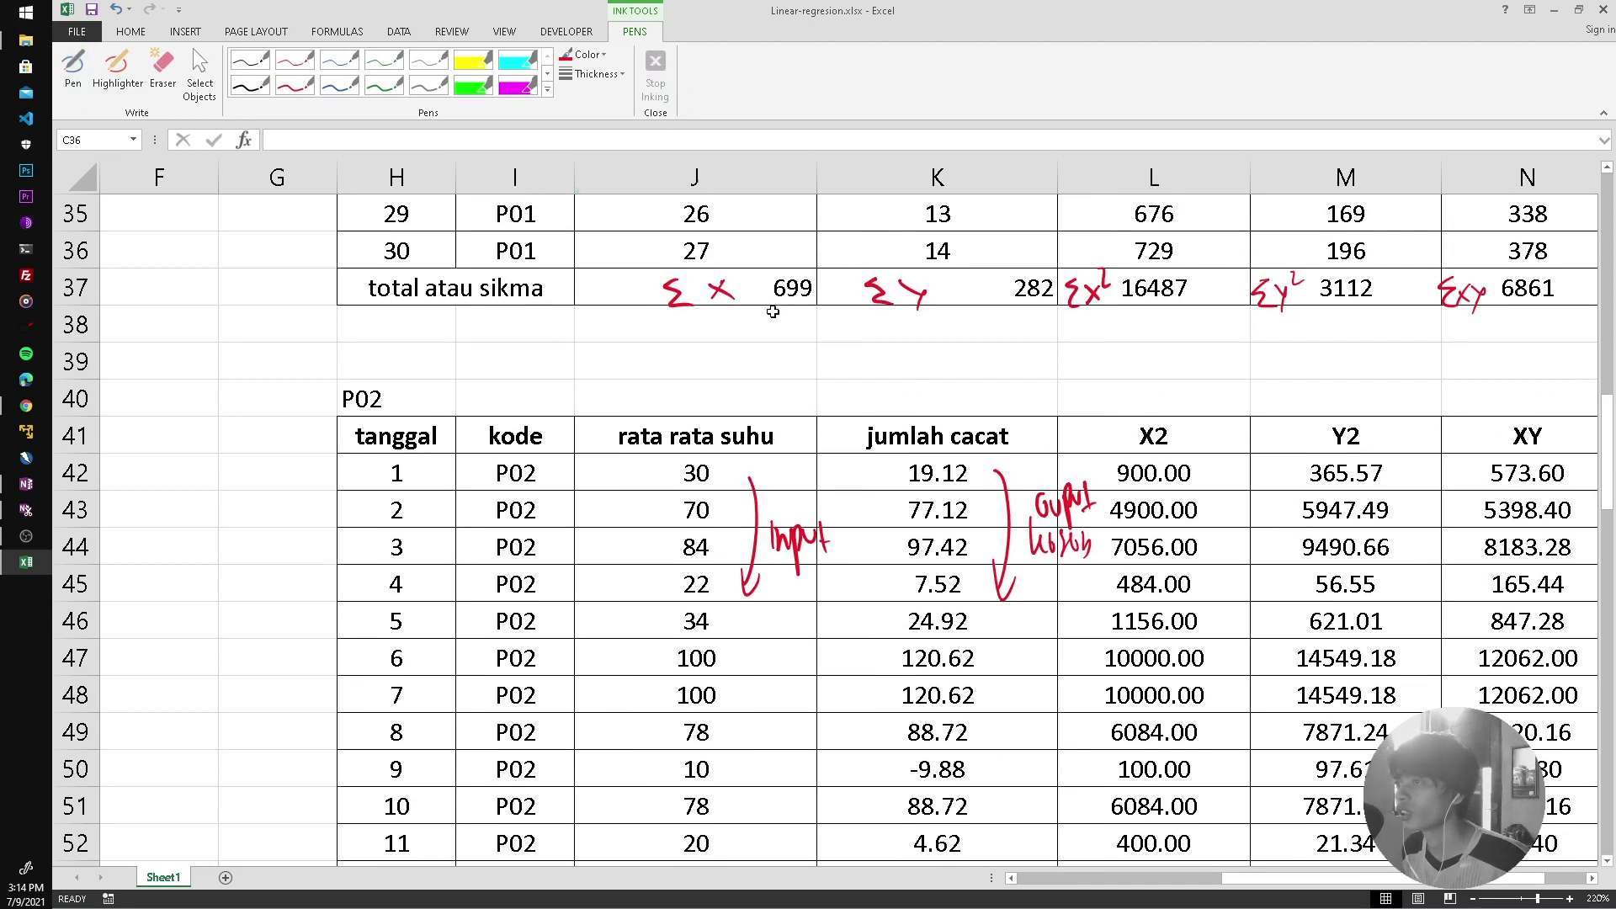
{"action": "left_click", "coordinate": [957, 479]}
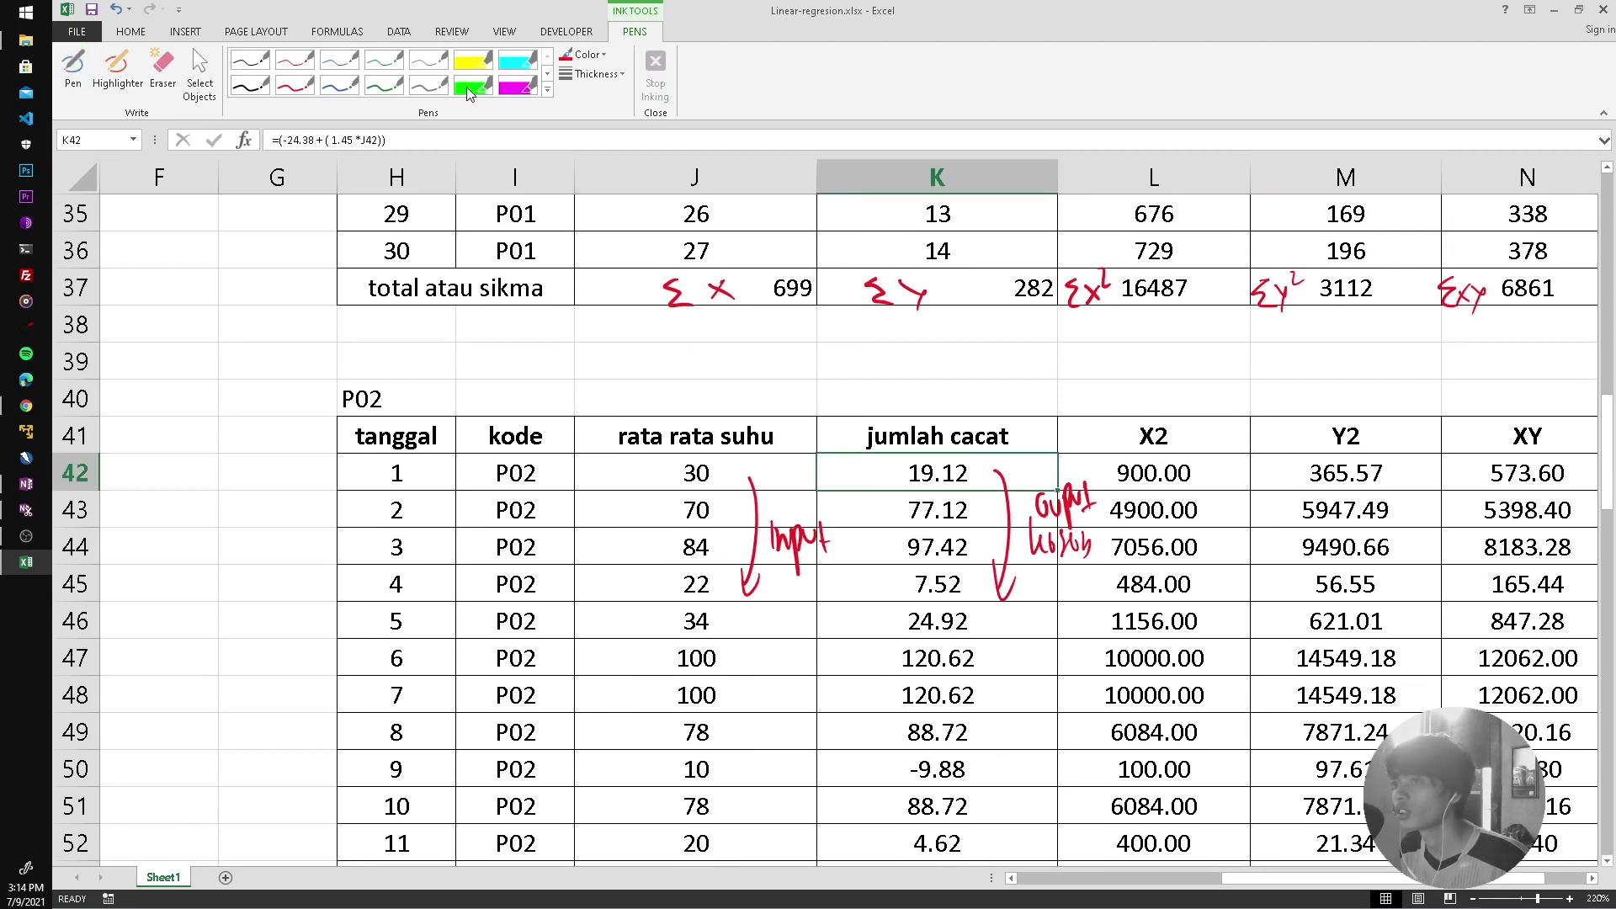
Leave inking mode and examine how the formula in K42 uses the constants and J42.
{"action": "left_click", "coordinate": [309, 93]}
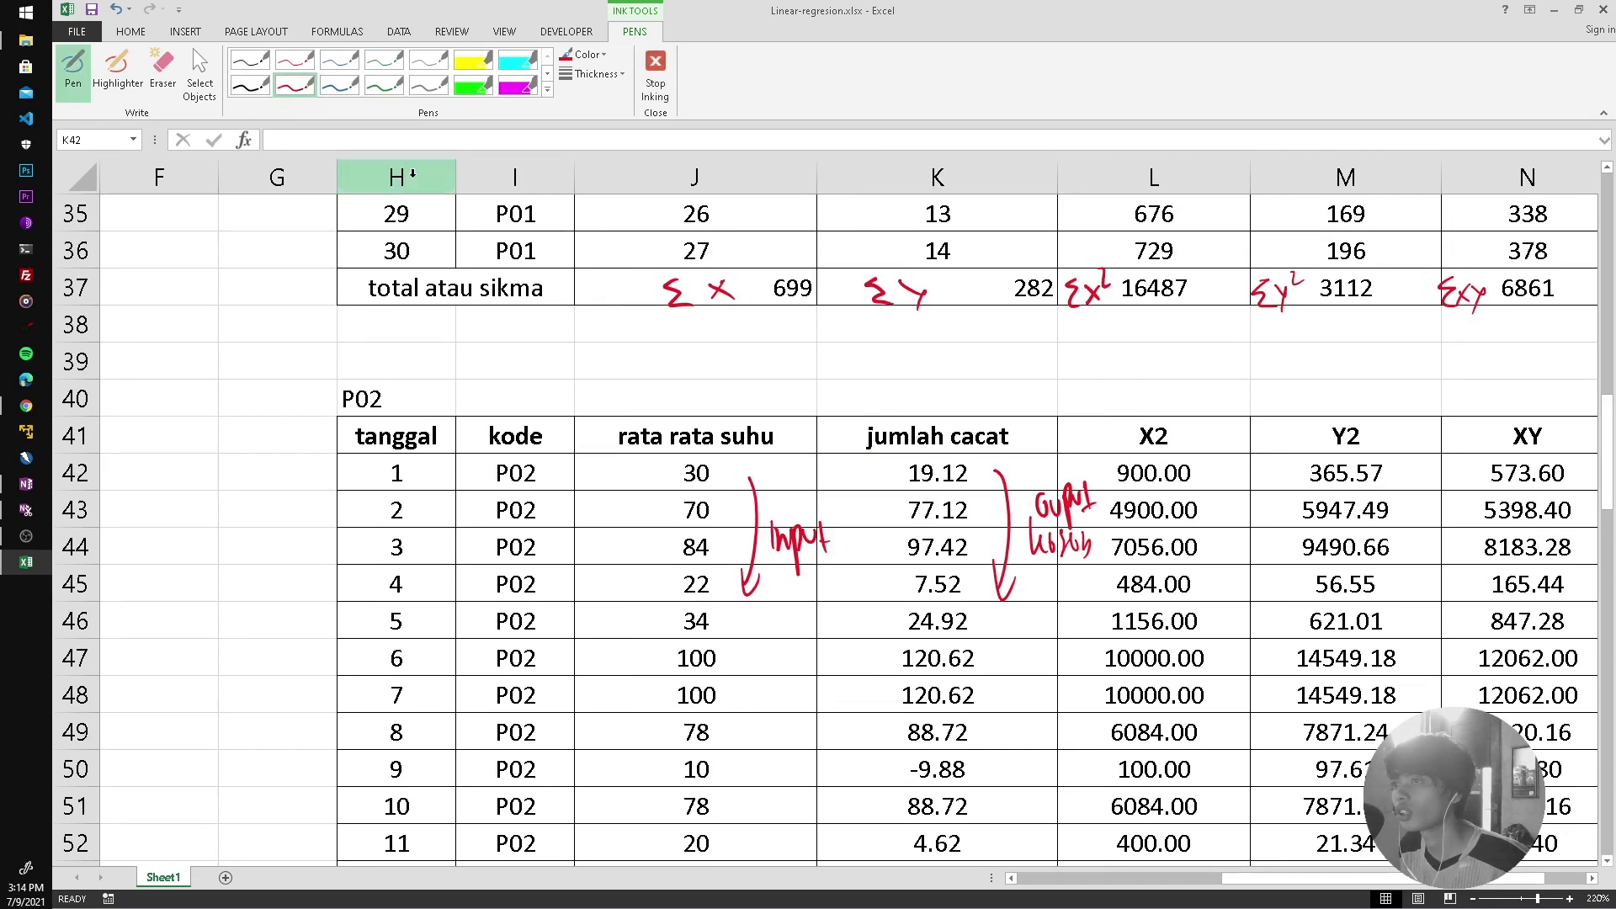
{"action": "left_click", "coordinate": [653, 67]}
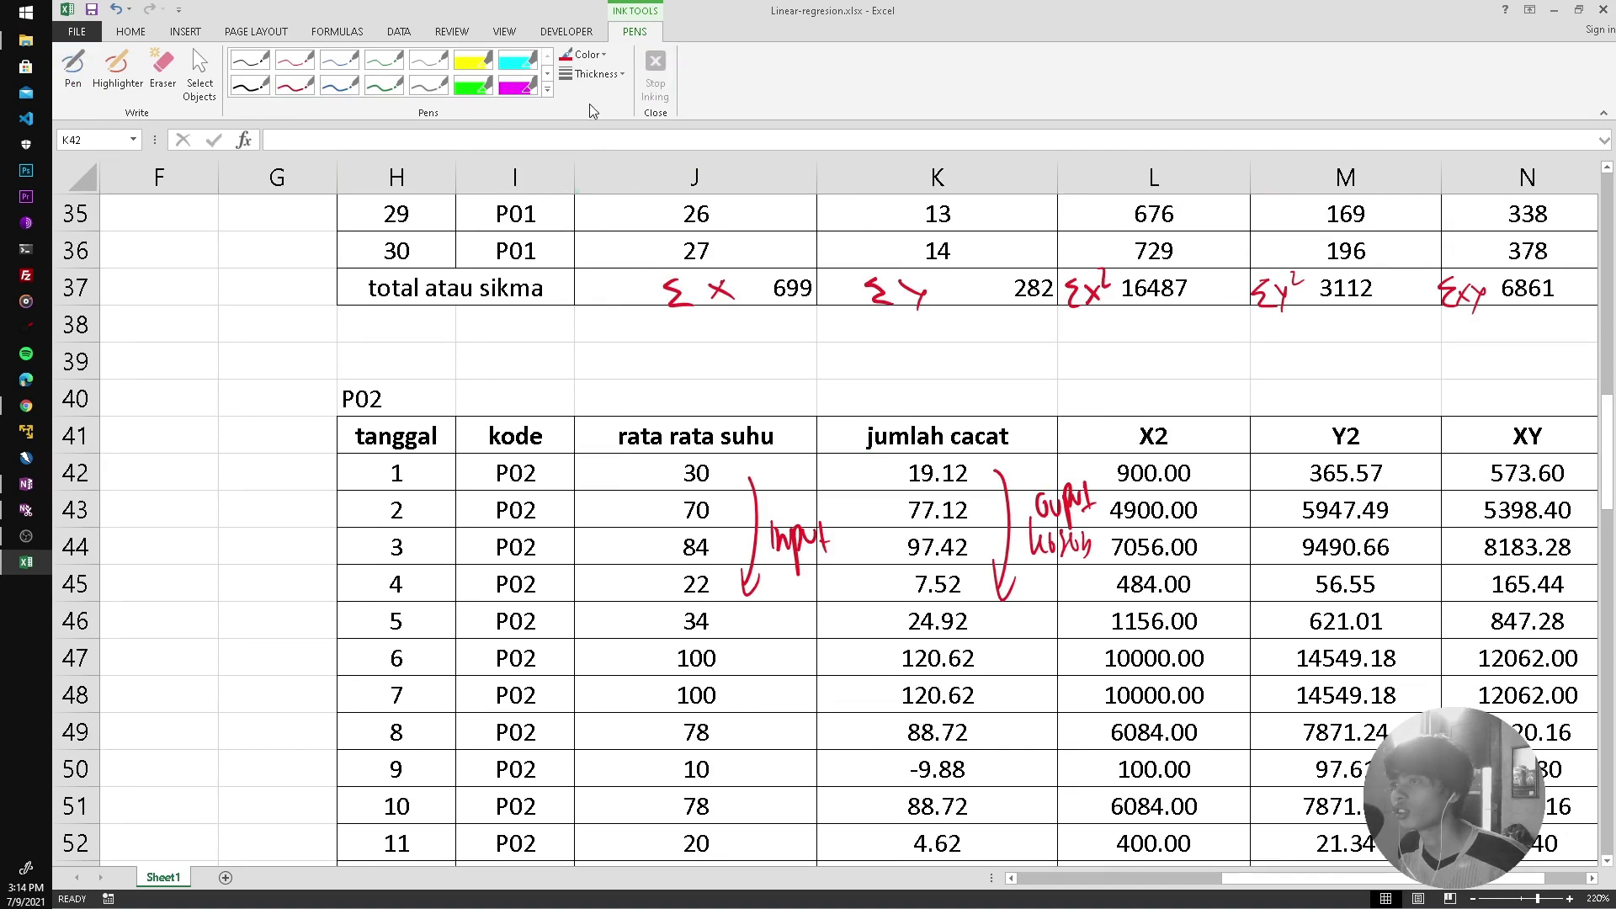
{"action": "left_click", "coordinate": [889, 483]}
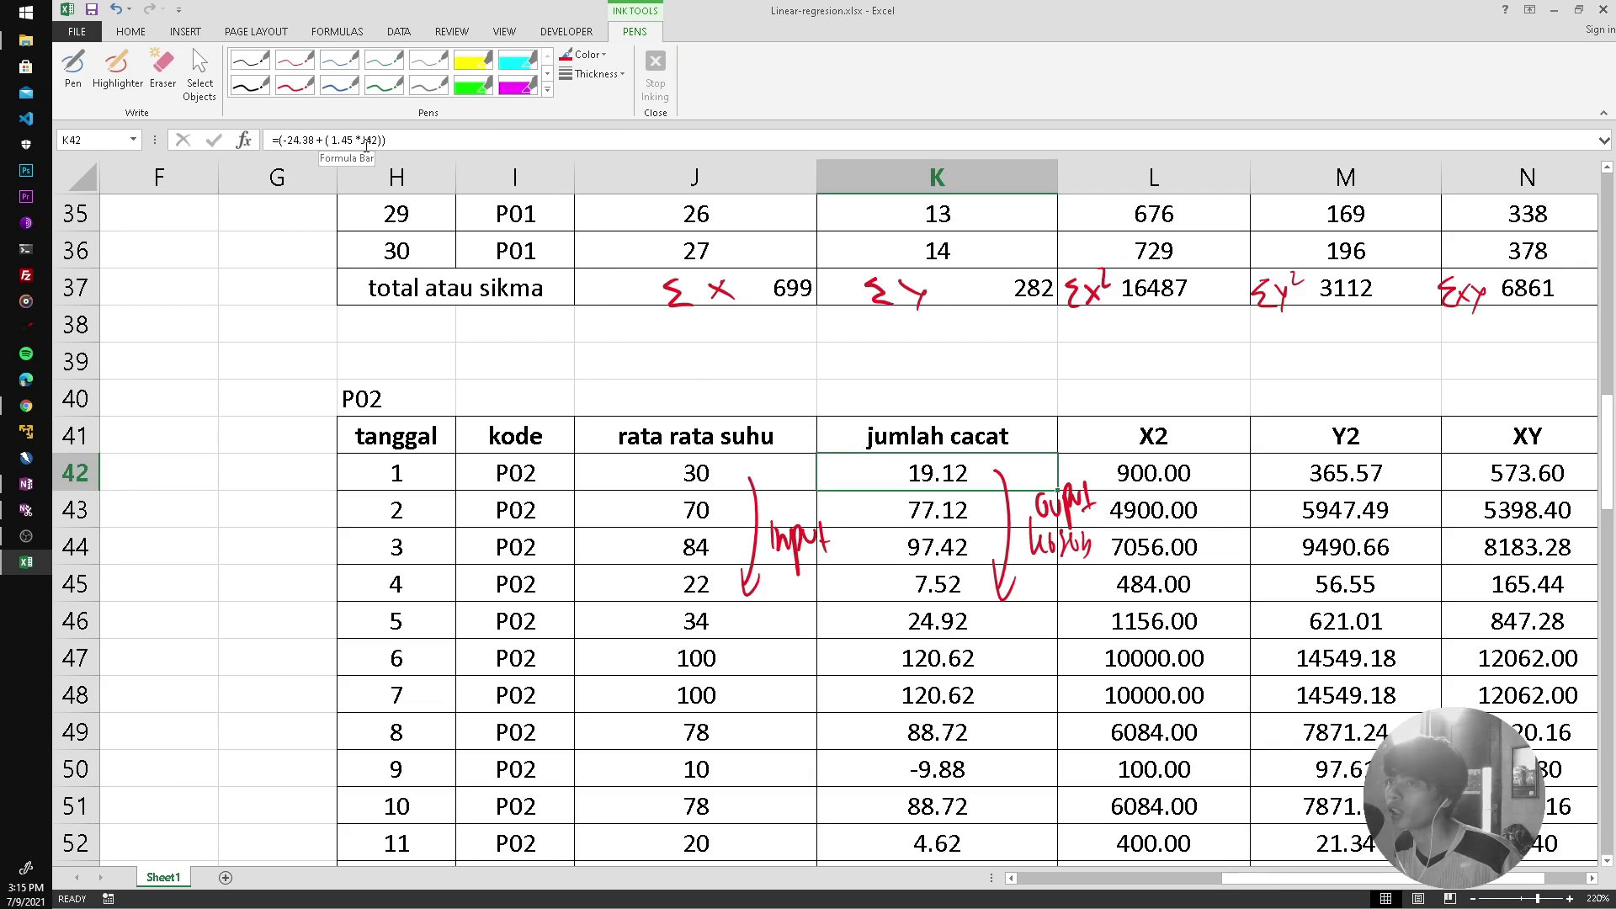
In blue ink, box the first P02 temperature of 30, handwrite "Y?" beside its defect value and draw a downward arrow along that column.
{"action": "left_click", "coordinate": [341, 90]}
{"action": "mouse_move", "coordinate": [627, 459]}
{"action": "left_mouse_down"}
{"action": "mouse_move", "coordinate": [628, 502]}
{"action": "mouse_move", "coordinate": [735, 450]}
{"action": "mouse_move", "coordinate": [691, 501]}
{"action": "left_mouse_up"}
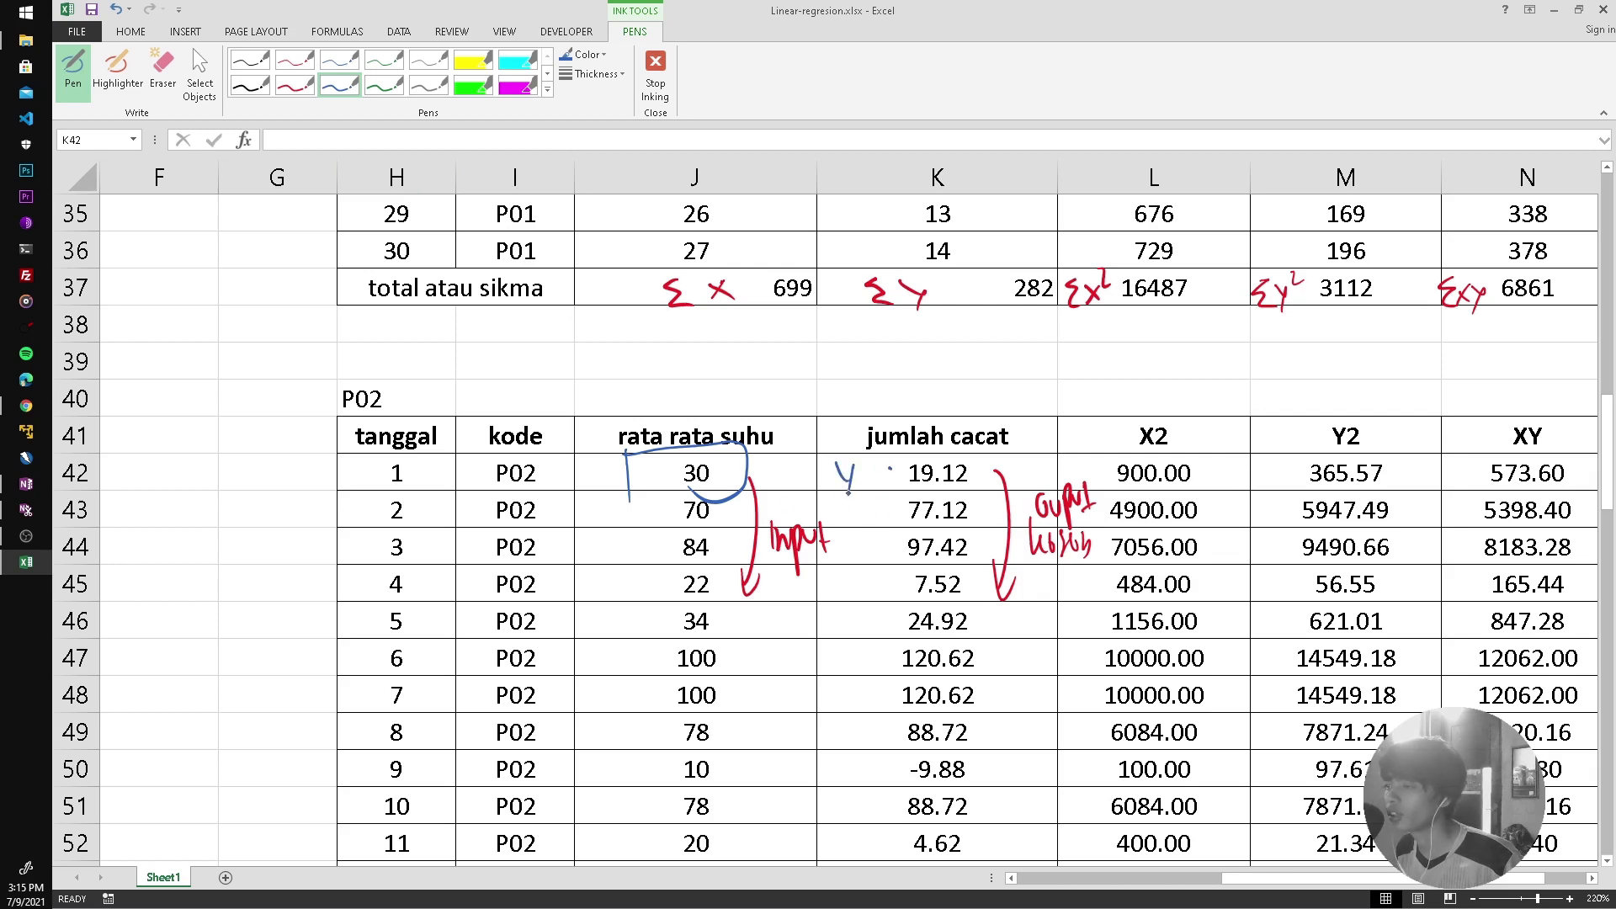
{"action": "left_click_drag", "start_coordinate": [855, 461], "coordinate": [848, 511]}
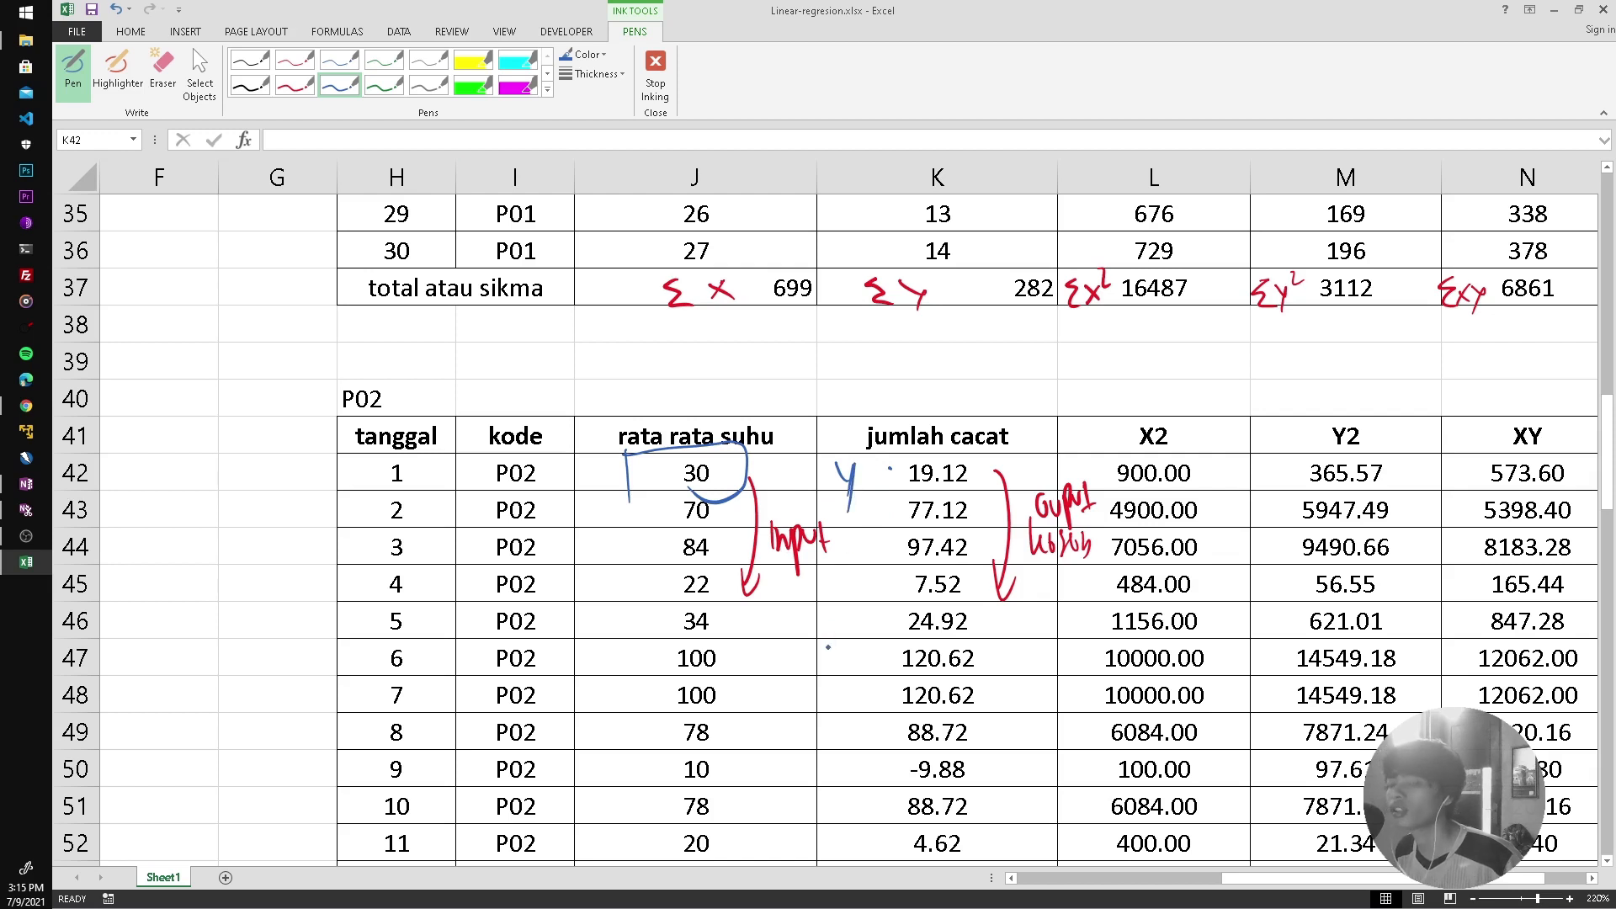
{"action": "left_click_drag", "start_coordinate": [861, 453], "coordinate": [888, 596]}
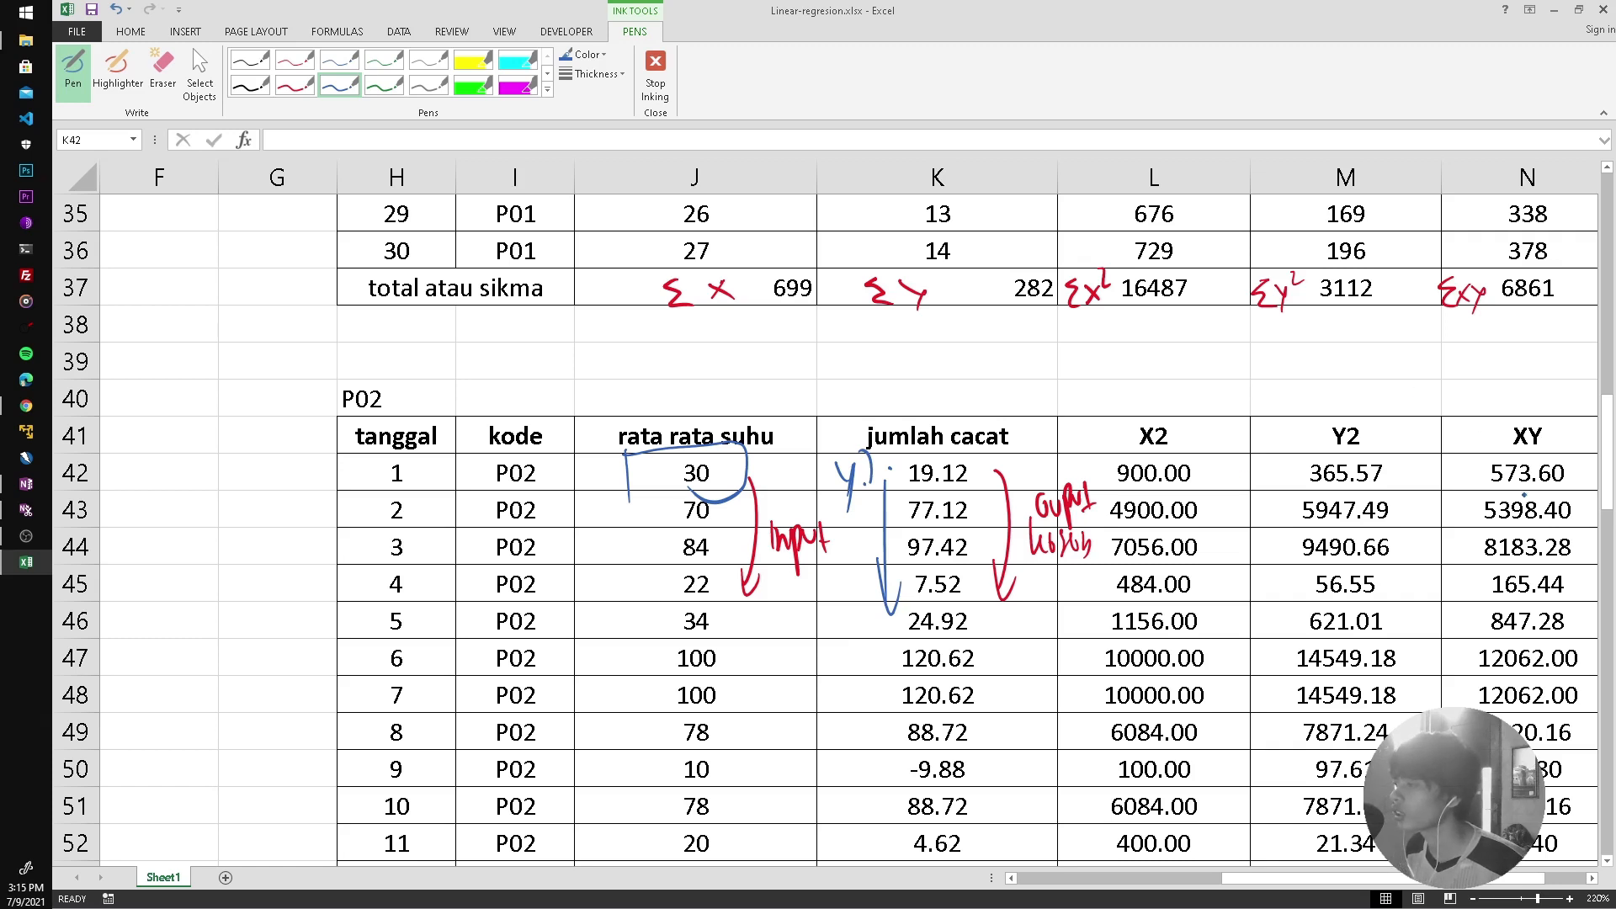
In the first row of the P03 table, handwrite "Y?" beside the defect value and "X = input" beside the temperature in blue.
{"action": "left_click_drag", "start_coordinate": [1608, 506], "coordinate": [1608, 581]}
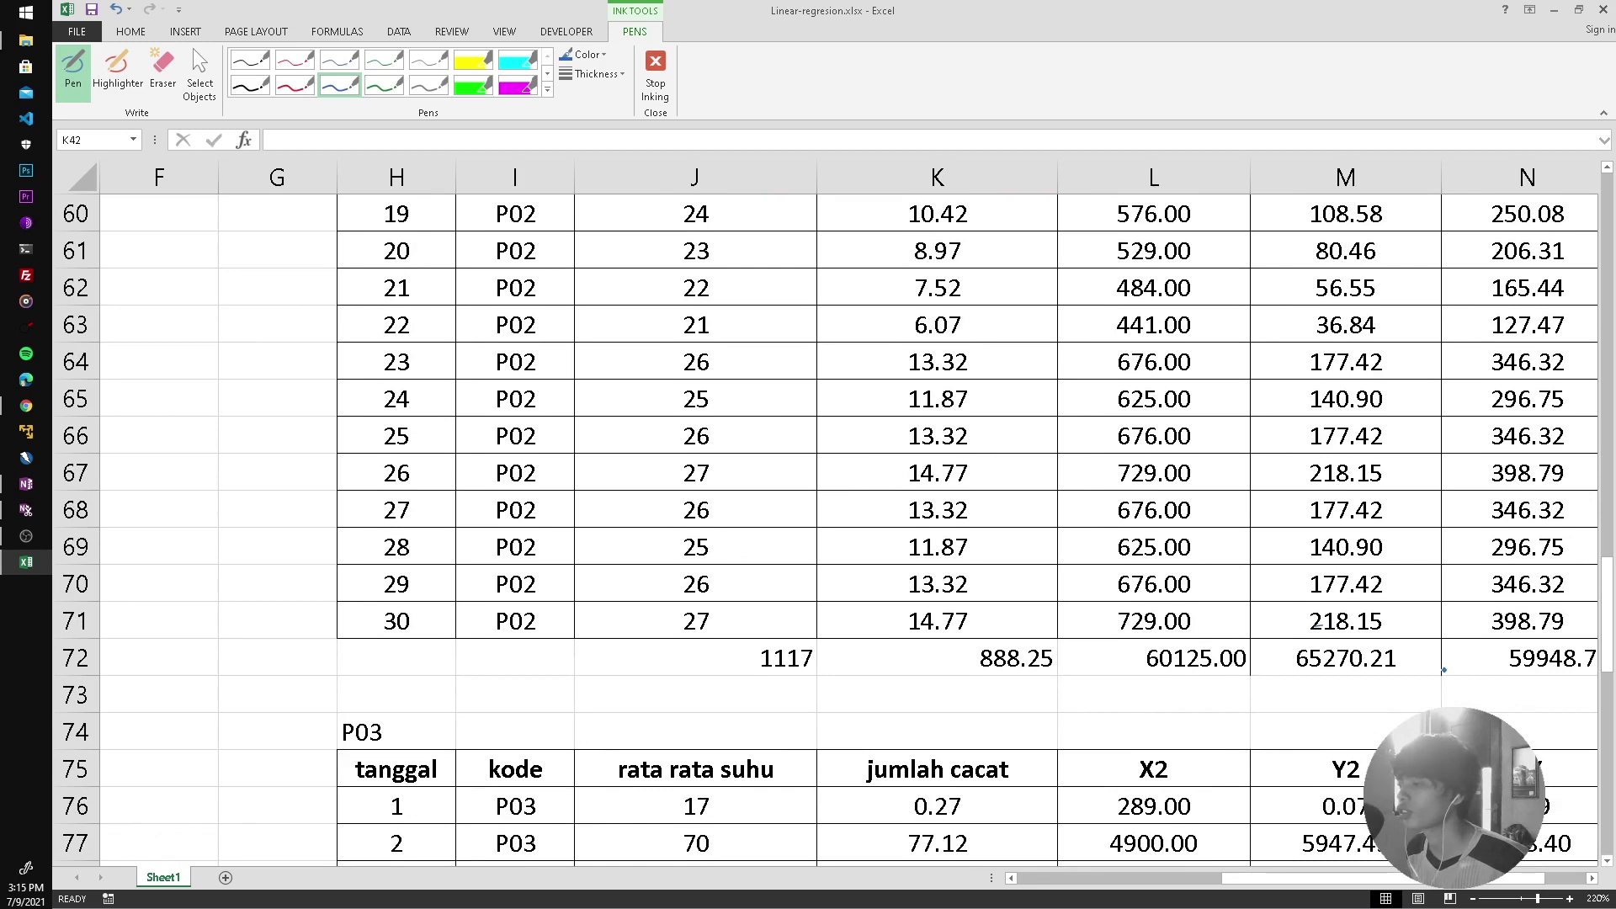
{"action": "left_click_drag", "start_coordinate": [1609, 659], "coordinate": [1609, 699]}
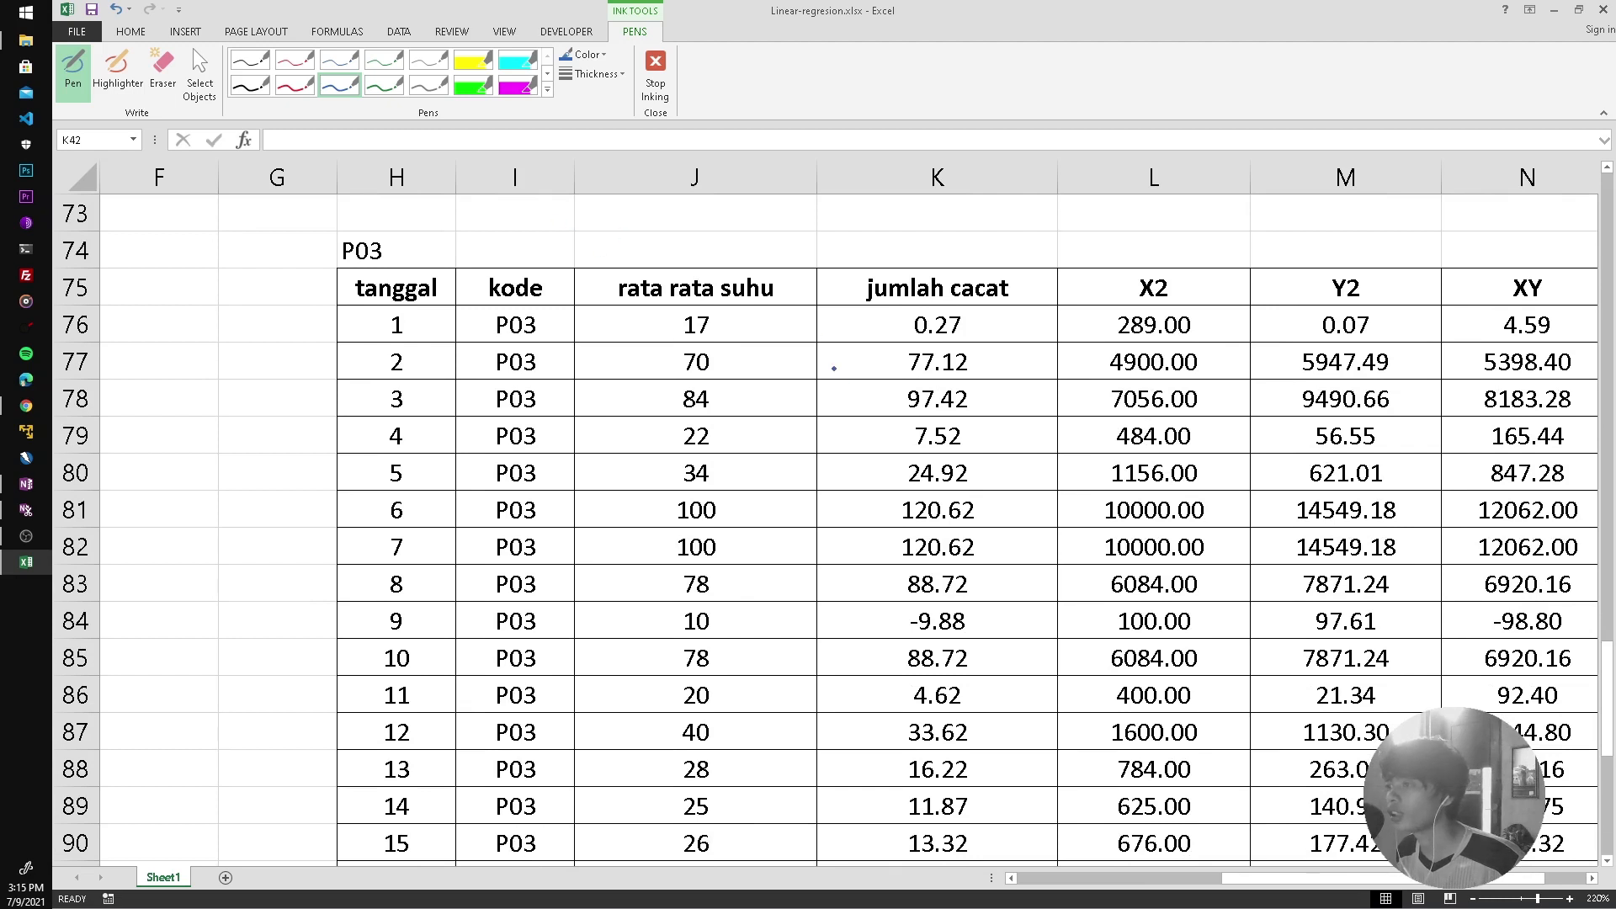
{"action": "left_click_drag", "start_coordinate": [830, 316], "coordinate": [838, 333]}
{"action": "mouse_move", "coordinate": [845, 313]}
{"action": "left_mouse_down"}
{"action": "mouse_move", "coordinate": [837, 350]}
{"action": "mouse_move", "coordinate": [859, 346]}
{"action": "left_mouse_up"}
{"action": "mouse_move", "coordinate": [580, 315]}
{"action": "left_mouse_down"}
{"action": "mouse_move", "coordinate": [598, 333]}
{"action": "mouse_move", "coordinate": [583, 345]}
{"action": "mouse_move", "coordinate": [641, 327]}
{"action": "mouse_move", "coordinate": [651, 351]}
{"action": "left_mouse_up"}
{"action": "left_click", "coordinate": [607, 334]}
{"action": "mouse_move", "coordinate": [640, 312]}
{"action": "left_mouse_down"}
{"action": "mouse_move", "coordinate": [646, 335]}
{"action": "mouse_move", "coordinate": [665, 315]}
{"action": "mouse_move", "coordinate": [651, 266]}
{"action": "left_mouse_up"}
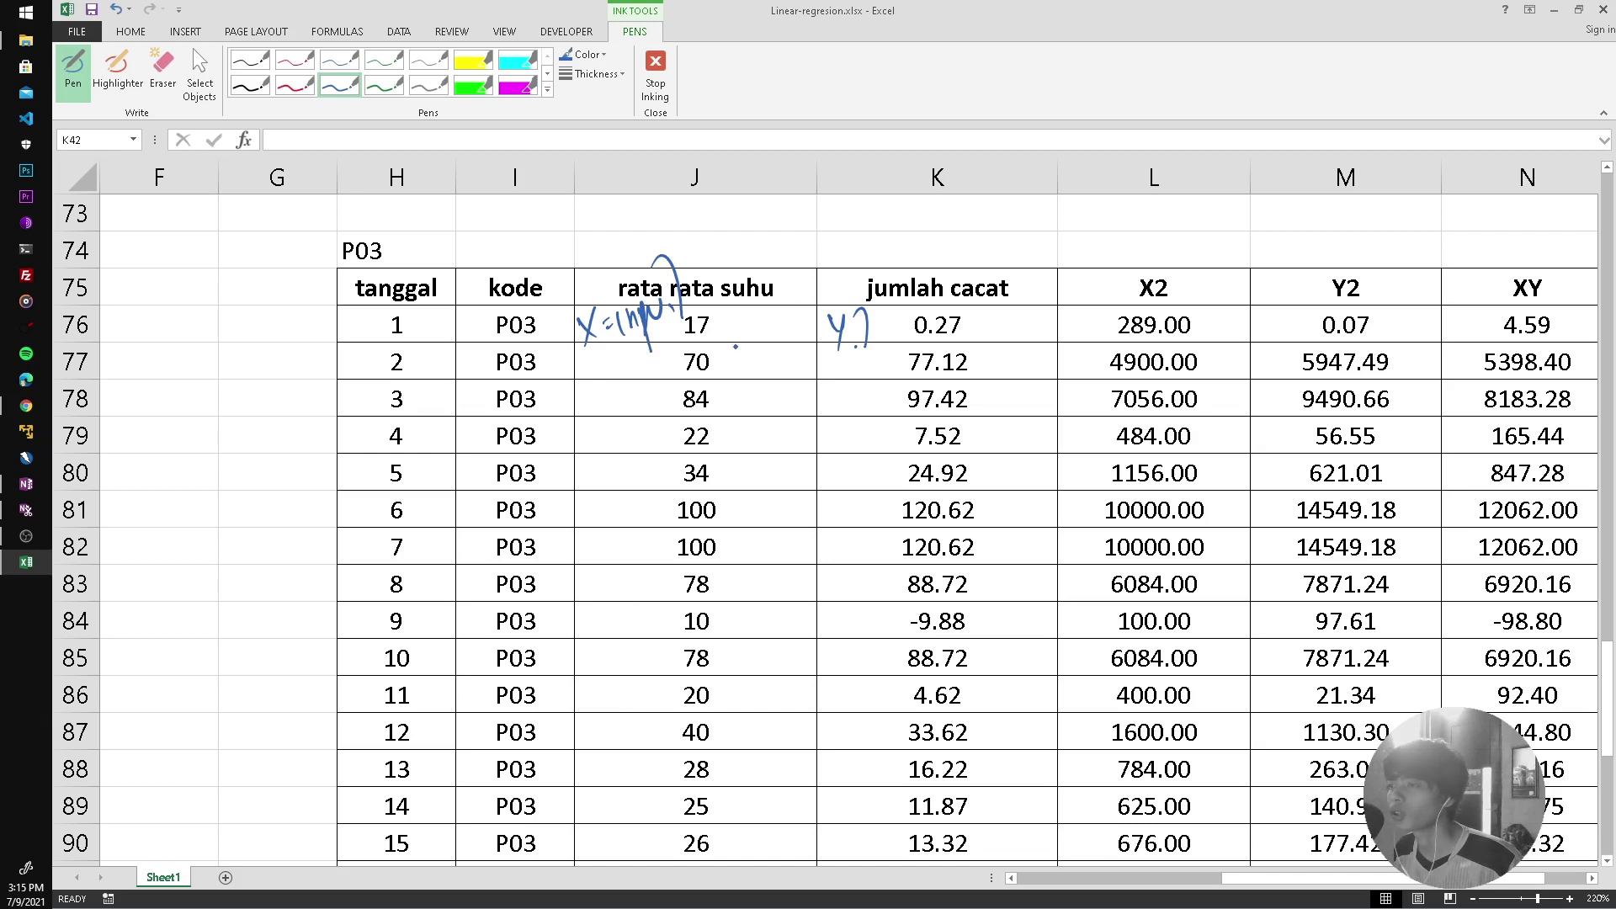
Draw a blue arrow from the P03 temperature 17 towards columns F and G, handwriting "rumus" and "Y = a+b(17)" there.
{"action": "mouse_move", "coordinate": [766, 331]}
{"action": "left_mouse_down"}
{"action": "mouse_move", "coordinate": [527, 462]}
{"action": "mouse_move", "coordinate": [360, 508]}
{"action": "mouse_move", "coordinate": [372, 530]}
{"action": "left_mouse_up"}
{"action": "mouse_move", "coordinate": [191, 532]}
{"action": "left_mouse_down"}
{"action": "mouse_move", "coordinate": [198, 562]}
{"action": "mouse_move", "coordinate": [254, 562]}
{"action": "left_mouse_up"}
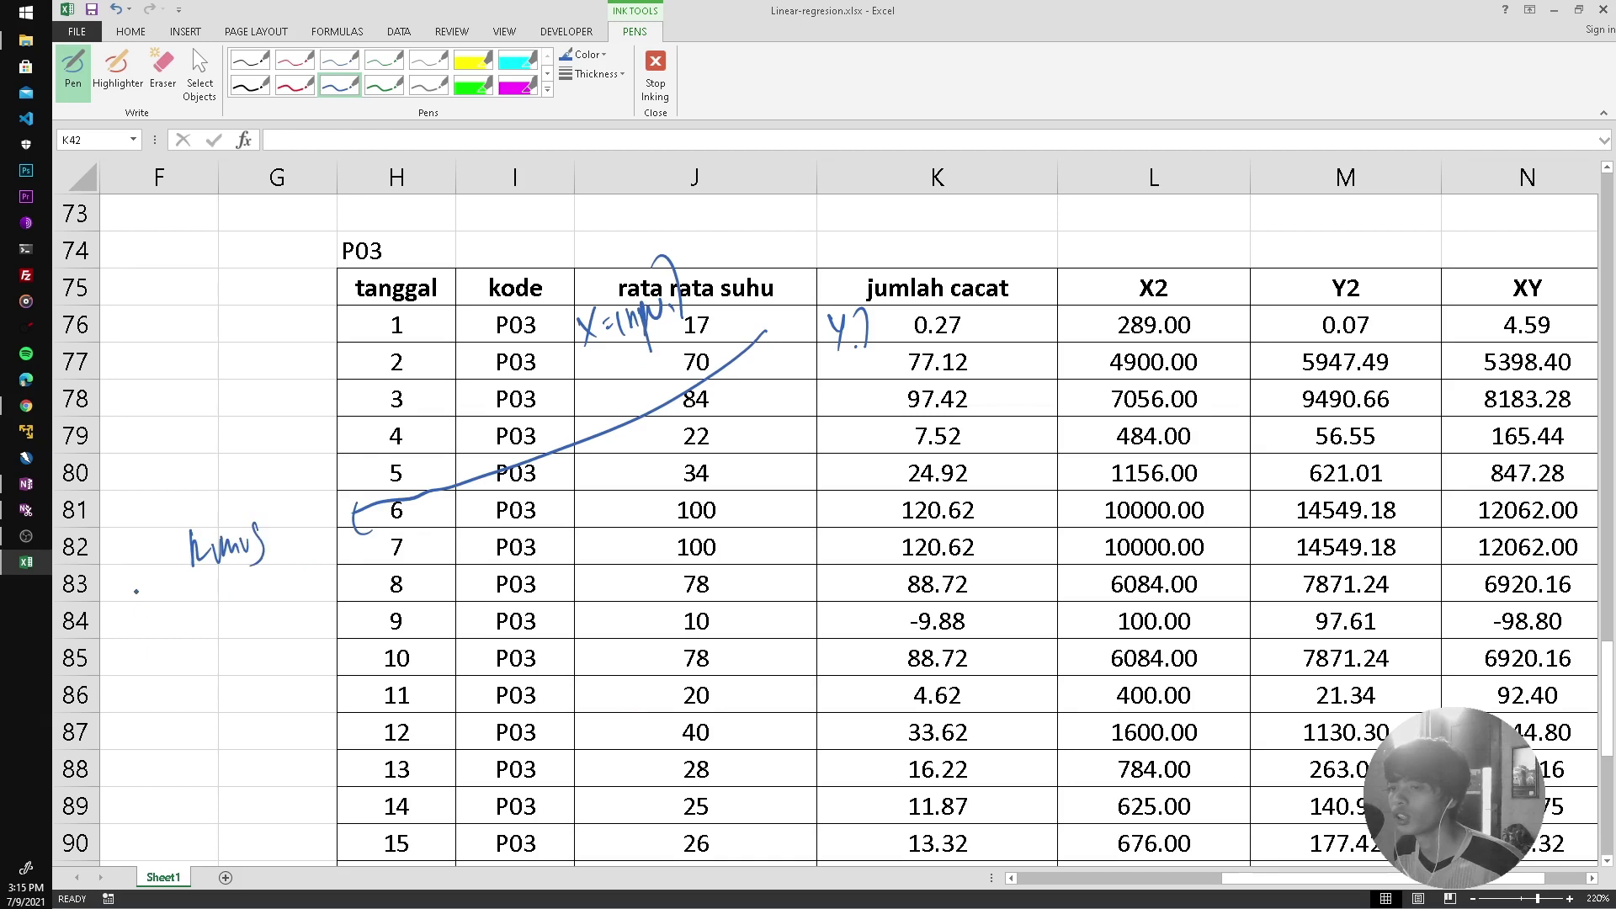
{"action": "left_click_drag", "start_coordinate": [133, 590], "coordinate": [145, 602]}
{"action": "mouse_move", "coordinate": [155, 591]}
{"action": "left_mouse_down"}
{"action": "mouse_move", "coordinate": [147, 627]}
{"action": "mouse_move", "coordinate": [221, 599]}
{"action": "mouse_move", "coordinate": [255, 607]}
{"action": "left_mouse_up"}
{"action": "left_click_drag", "start_coordinate": [268, 580], "coordinate": [279, 600]}
{"action": "mouse_move", "coordinate": [286, 557]}
{"action": "left_mouse_down"}
{"action": "mouse_move", "coordinate": [293, 619]}
{"action": "mouse_move", "coordinate": [269, 615]}
{"action": "left_mouse_up"}
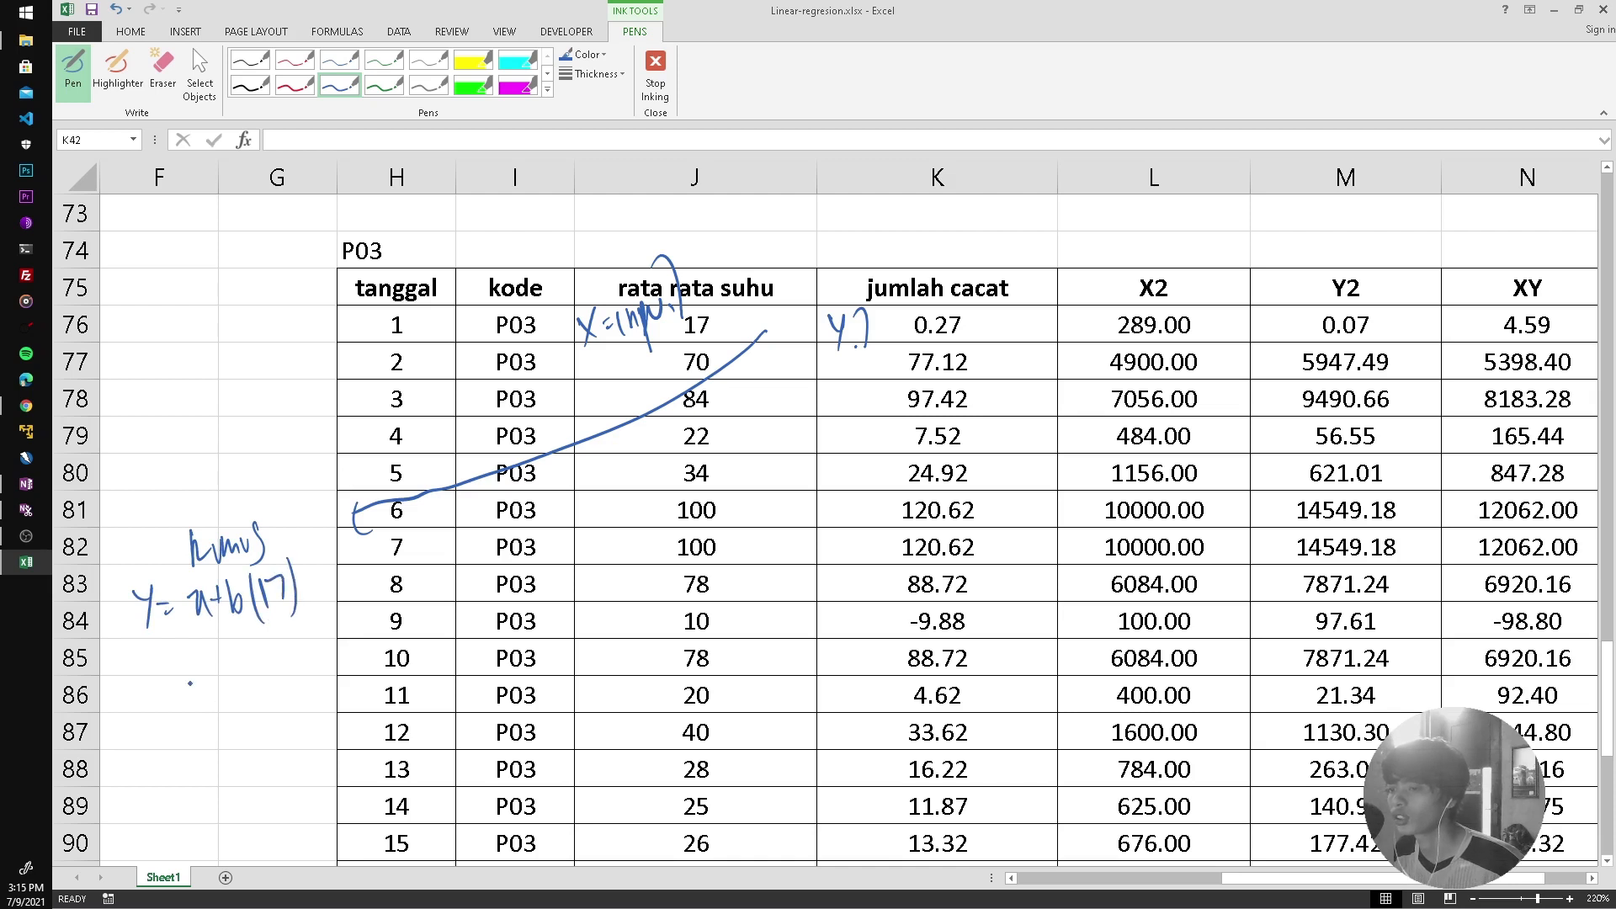
Handwrite the result "Y = 0,27" in blue below the formula with 17 substituted.
{"action": "left_click_drag", "start_coordinate": [136, 664], "coordinate": [151, 703]}
{"action": "left_click_drag", "start_coordinate": [208, 655], "coordinate": [210, 653]}
{"action": "left_click_drag", "start_coordinate": [228, 662], "coordinate": [229, 664]}
{"action": "mouse_move", "coordinate": [230, 673]}
{"action": "left_mouse_down"}
{"action": "mouse_move", "coordinate": [228, 687]}
{"action": "mouse_move", "coordinate": [262, 672]}
{"action": "left_mouse_up"}
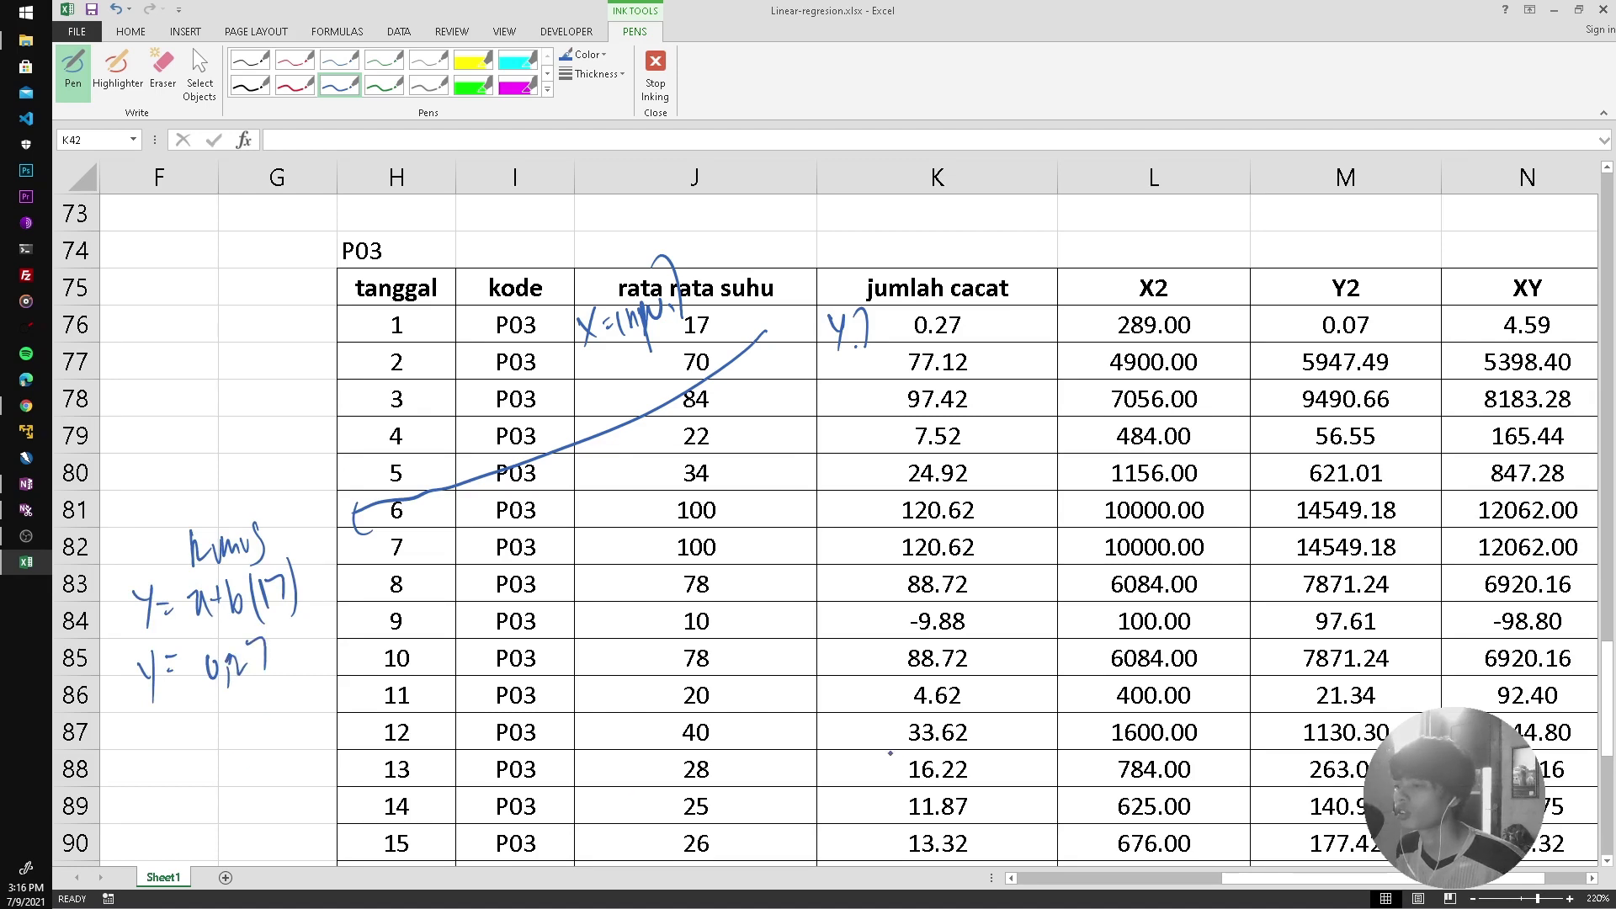
In the blank cells of columns A and B beside P03, sketch a blue "Form suhu" label with an input box next to it.
{"action": "left_click_drag", "start_coordinate": [1250, 881], "coordinate": [1044, 881]}
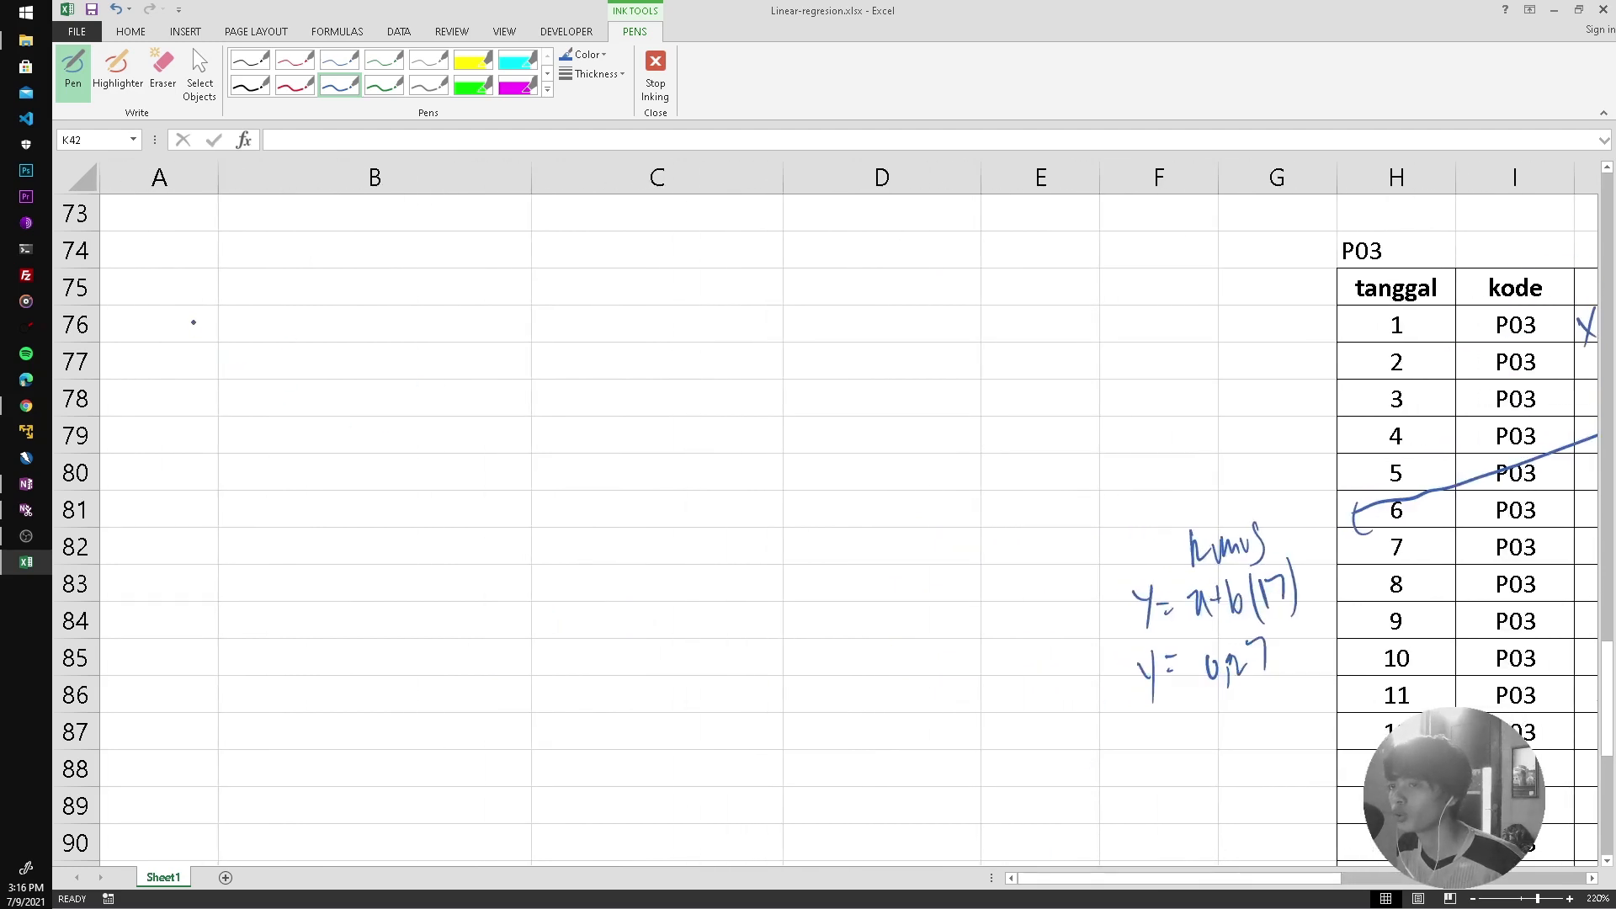
{"action": "left_click_drag", "start_coordinate": [193, 329], "coordinate": [204, 328]}
{"action": "mouse_move", "coordinate": [218, 325]}
{"action": "left_mouse_down"}
{"action": "mouse_move", "coordinate": [257, 337]}
{"action": "mouse_move", "coordinate": [192, 401]}
{"action": "left_mouse_up"}
{"action": "left_click_drag", "start_coordinate": [197, 376], "coordinate": [221, 391]}
{"action": "left_click_drag", "start_coordinate": [222, 380], "coordinate": [280, 405]}
{"action": "mouse_move", "coordinate": [278, 365]}
{"action": "left_mouse_down"}
{"action": "mouse_move", "coordinate": [500, 362]}
{"action": "mouse_move", "coordinate": [521, 411]}
{"action": "left_mouse_up"}
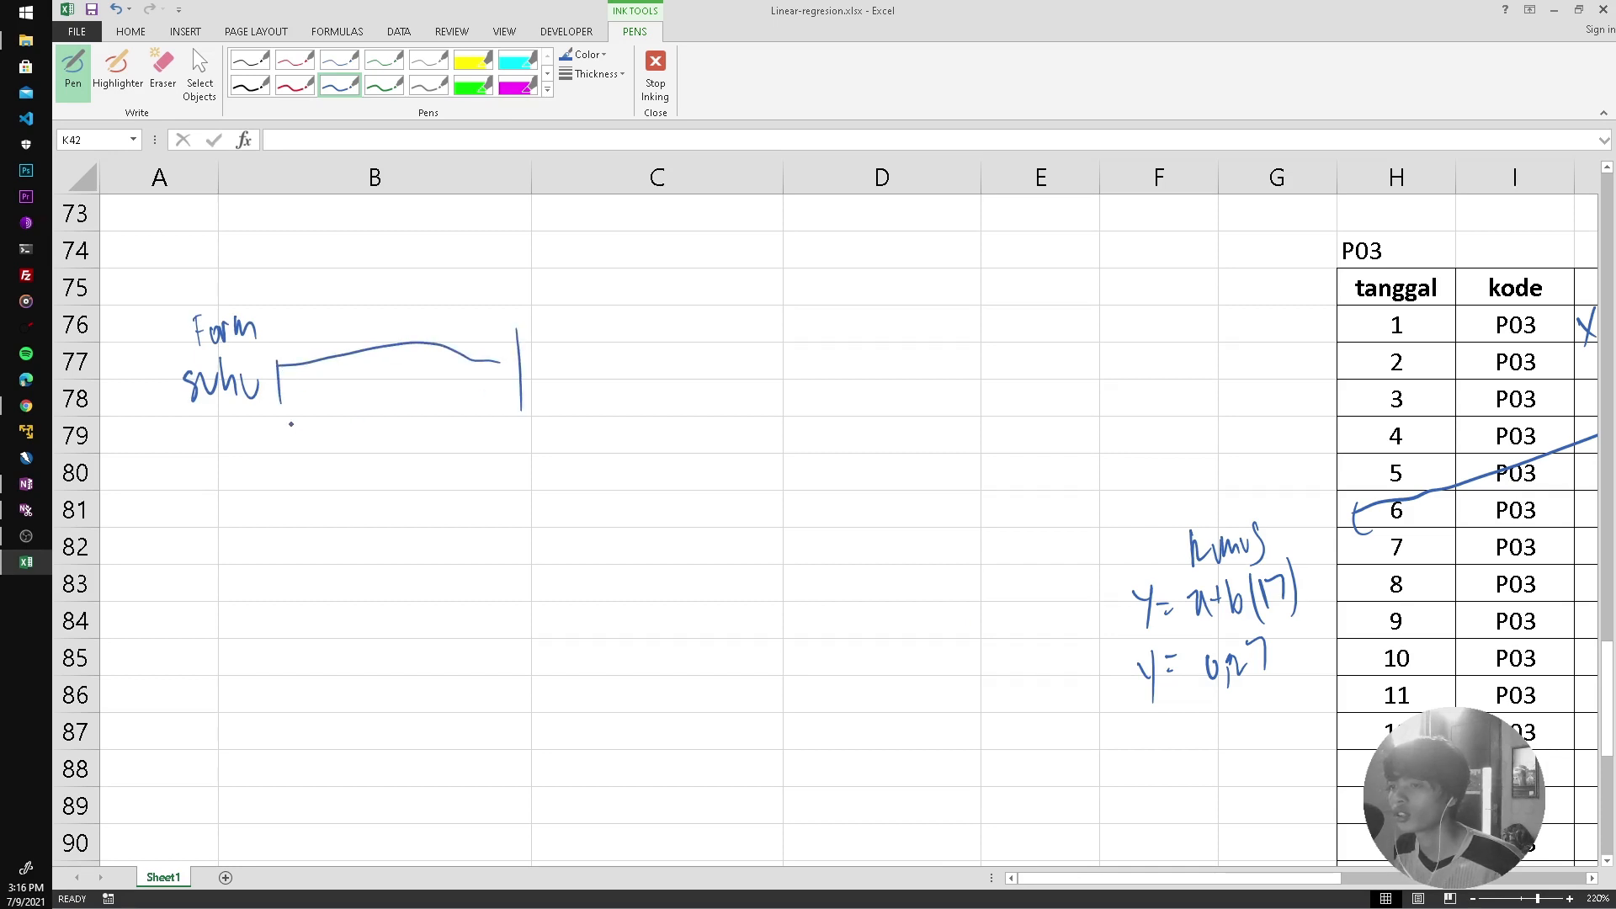
{"action": "left_click_drag", "start_coordinate": [291, 400], "coordinate": [529, 397]}
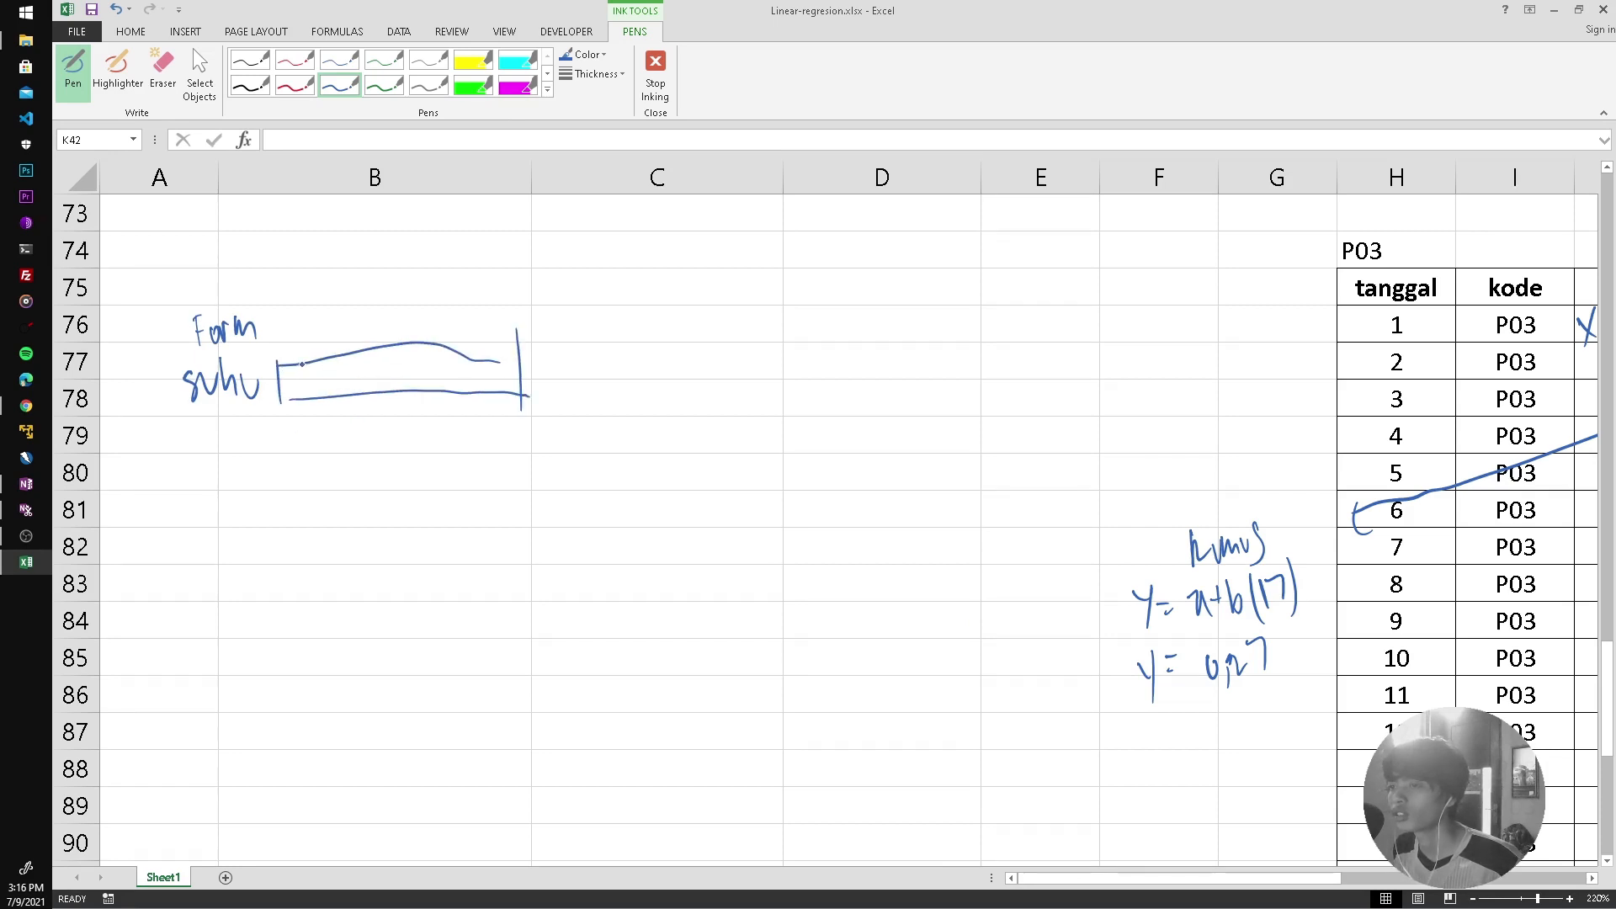
{"action": "mouse_move", "coordinate": [302, 364]}
{"action": "left_mouse_down"}
{"action": "mouse_move", "coordinate": [518, 340]}
{"action": "mouse_move", "coordinate": [621, 377]}
{"action": "mouse_move", "coordinate": [668, 357]}
{"action": "mouse_move", "coordinate": [725, 379]}
{"action": "left_mouse_up"}
Handwrite "hasil cacat produksi" in blue beside the form sketch and draw an empty result box beneath it.
{"action": "mouse_move", "coordinate": [733, 359]}
{"action": "left_mouse_down"}
{"action": "mouse_move", "coordinate": [755, 373]}
{"action": "mouse_move", "coordinate": [782, 361]}
{"action": "left_mouse_up"}
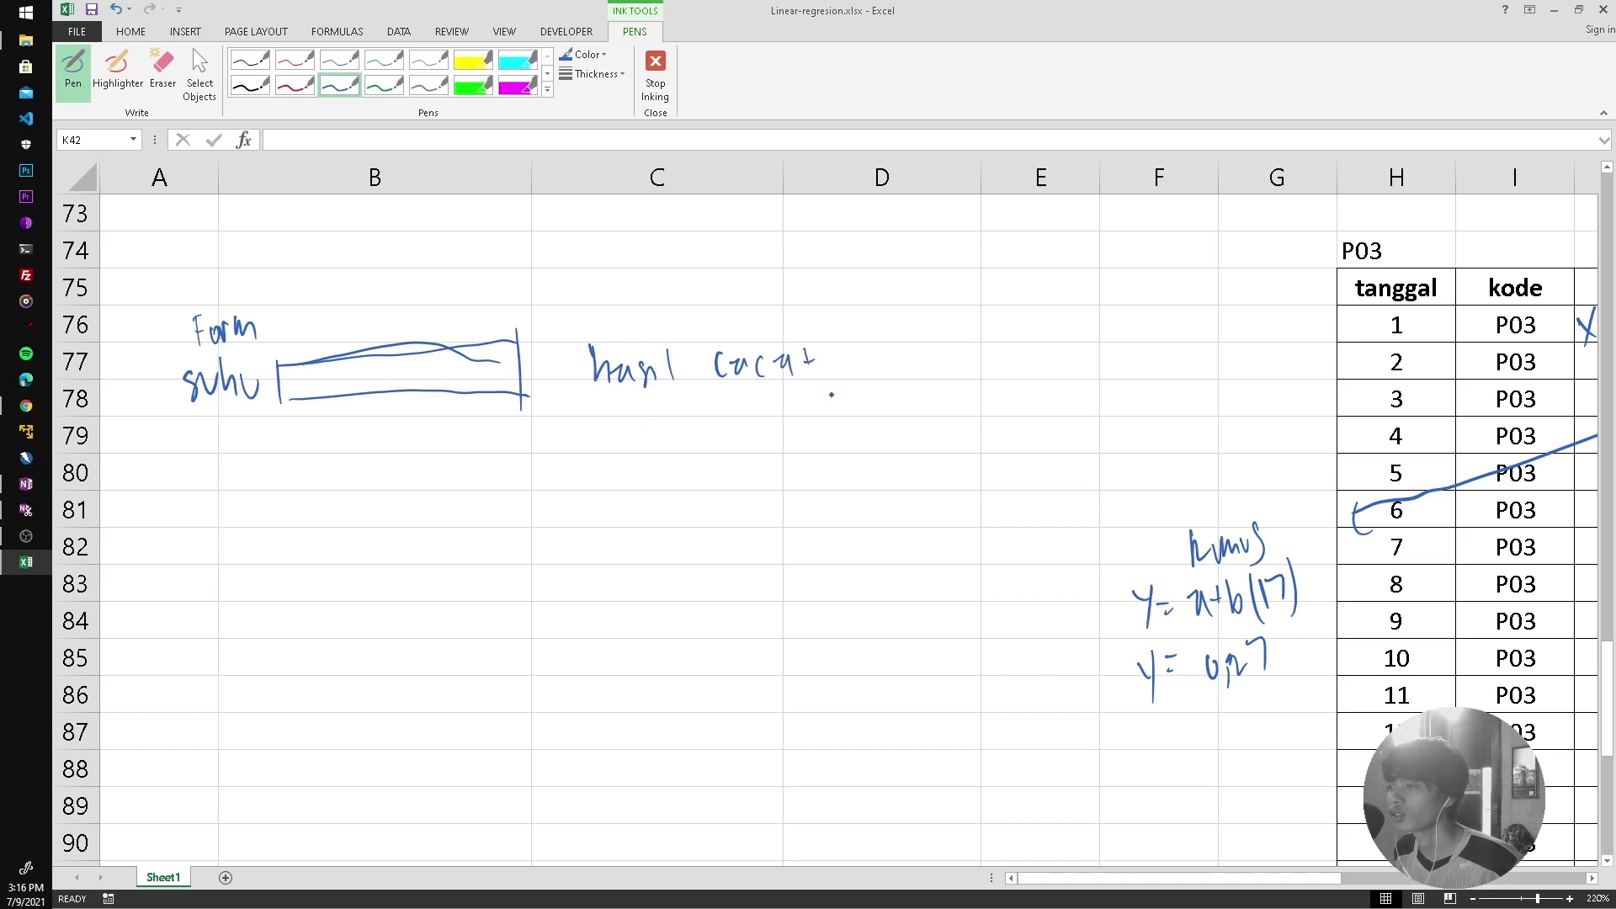
{"action": "left_click_drag", "start_coordinate": [602, 395], "coordinate": [613, 408]}
{"action": "left_click_drag", "start_coordinate": [625, 402], "coordinate": [743, 421]}
{"action": "mouse_move", "coordinate": [602, 505]}
{"action": "left_mouse_down"}
{"action": "mouse_move", "coordinate": [713, 442]}
{"action": "mouse_move", "coordinate": [884, 438]}
{"action": "mouse_move", "coordinate": [879, 503]}
{"action": "left_mouse_up"}
{"action": "left_click_drag", "start_coordinate": [606, 509], "coordinate": [879, 500]}
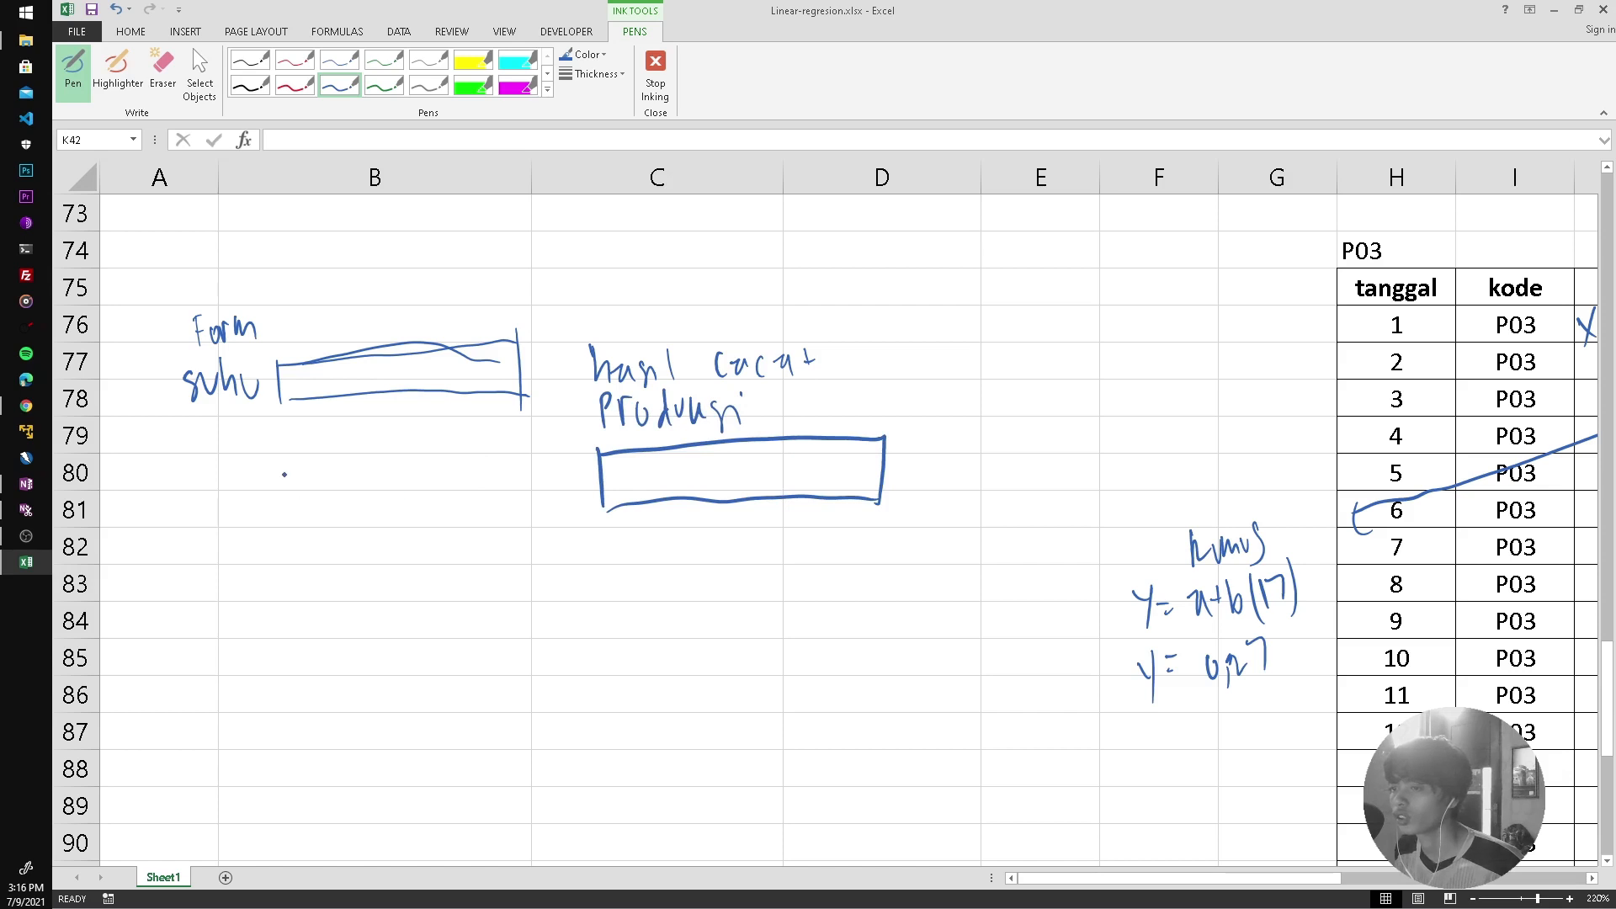
Sketch a blue boxed "prediksi" button under the suhu input box.
{"action": "mouse_move", "coordinate": [288, 466]}
{"action": "left_mouse_down"}
{"action": "mouse_move", "coordinate": [288, 504]}
{"action": "mouse_move", "coordinate": [314, 499]}
{"action": "left_mouse_up"}
{"action": "mouse_move", "coordinate": [322, 482]}
{"action": "left_mouse_down"}
{"action": "mouse_move", "coordinate": [366, 501]}
{"action": "mouse_move", "coordinate": [383, 475]}
{"action": "mouse_move", "coordinate": [381, 498]}
{"action": "left_mouse_up"}
{"action": "mouse_move", "coordinate": [394, 490]}
{"action": "left_mouse_down"}
{"action": "mouse_move", "coordinate": [411, 478]}
{"action": "mouse_move", "coordinate": [431, 515]}
{"action": "left_mouse_up"}
{"action": "left_click_drag", "start_coordinate": [291, 473], "coordinate": [427, 464]}
{"action": "left_click_drag", "start_coordinate": [432, 527], "coordinate": [283, 523]}
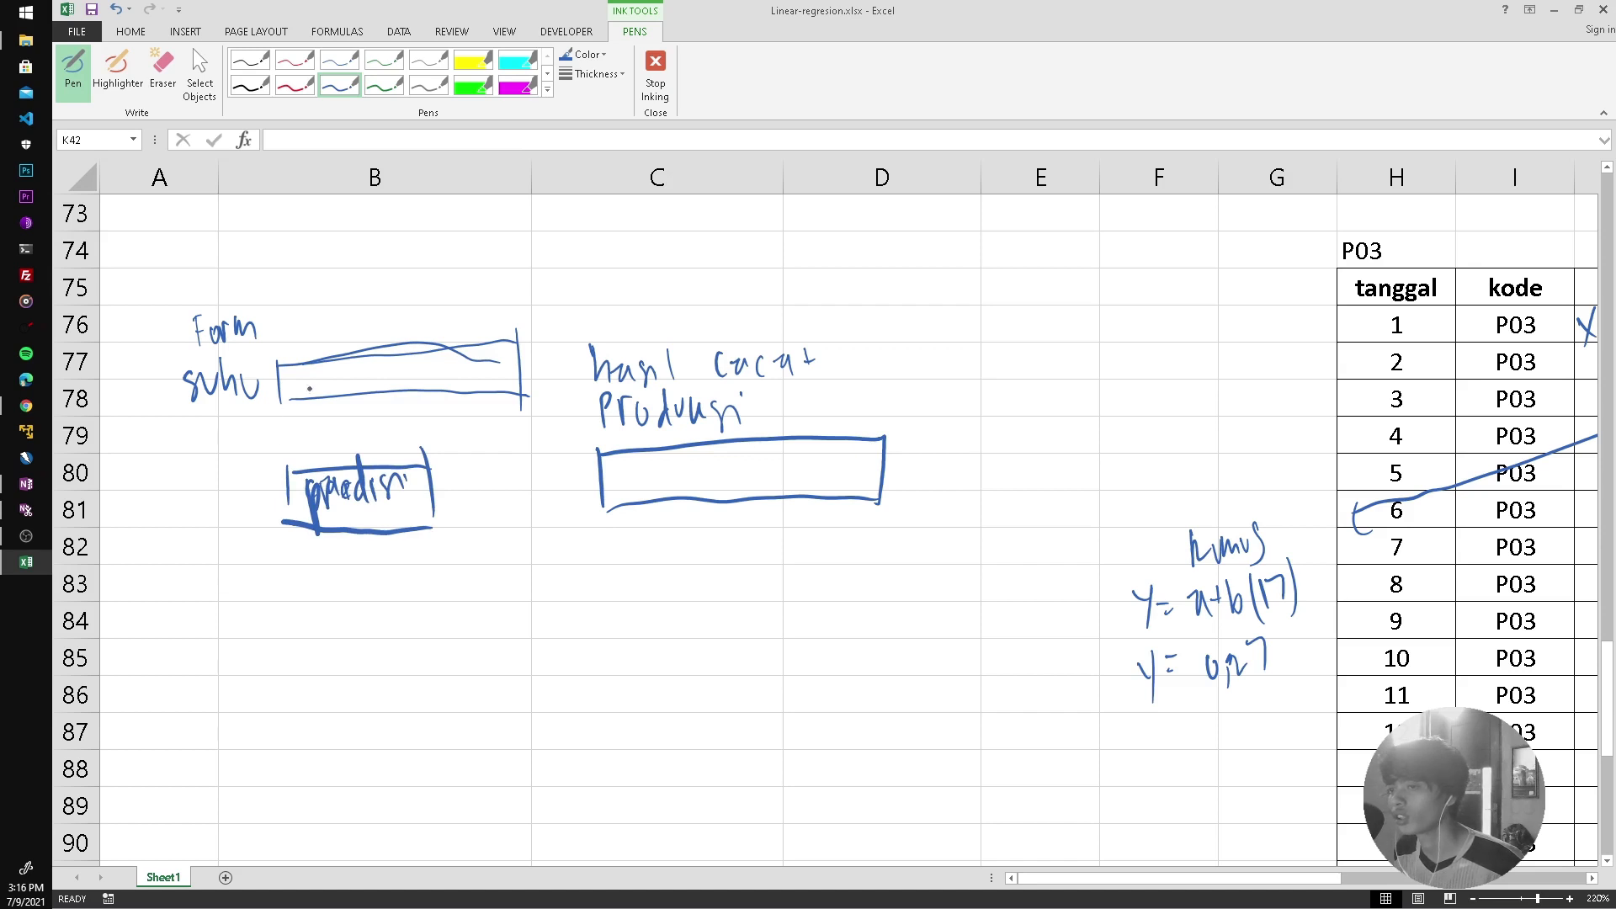
Draw a red arrow into the suhu input box and label it "x ?".
{"action": "left_click", "coordinate": [295, 84]}
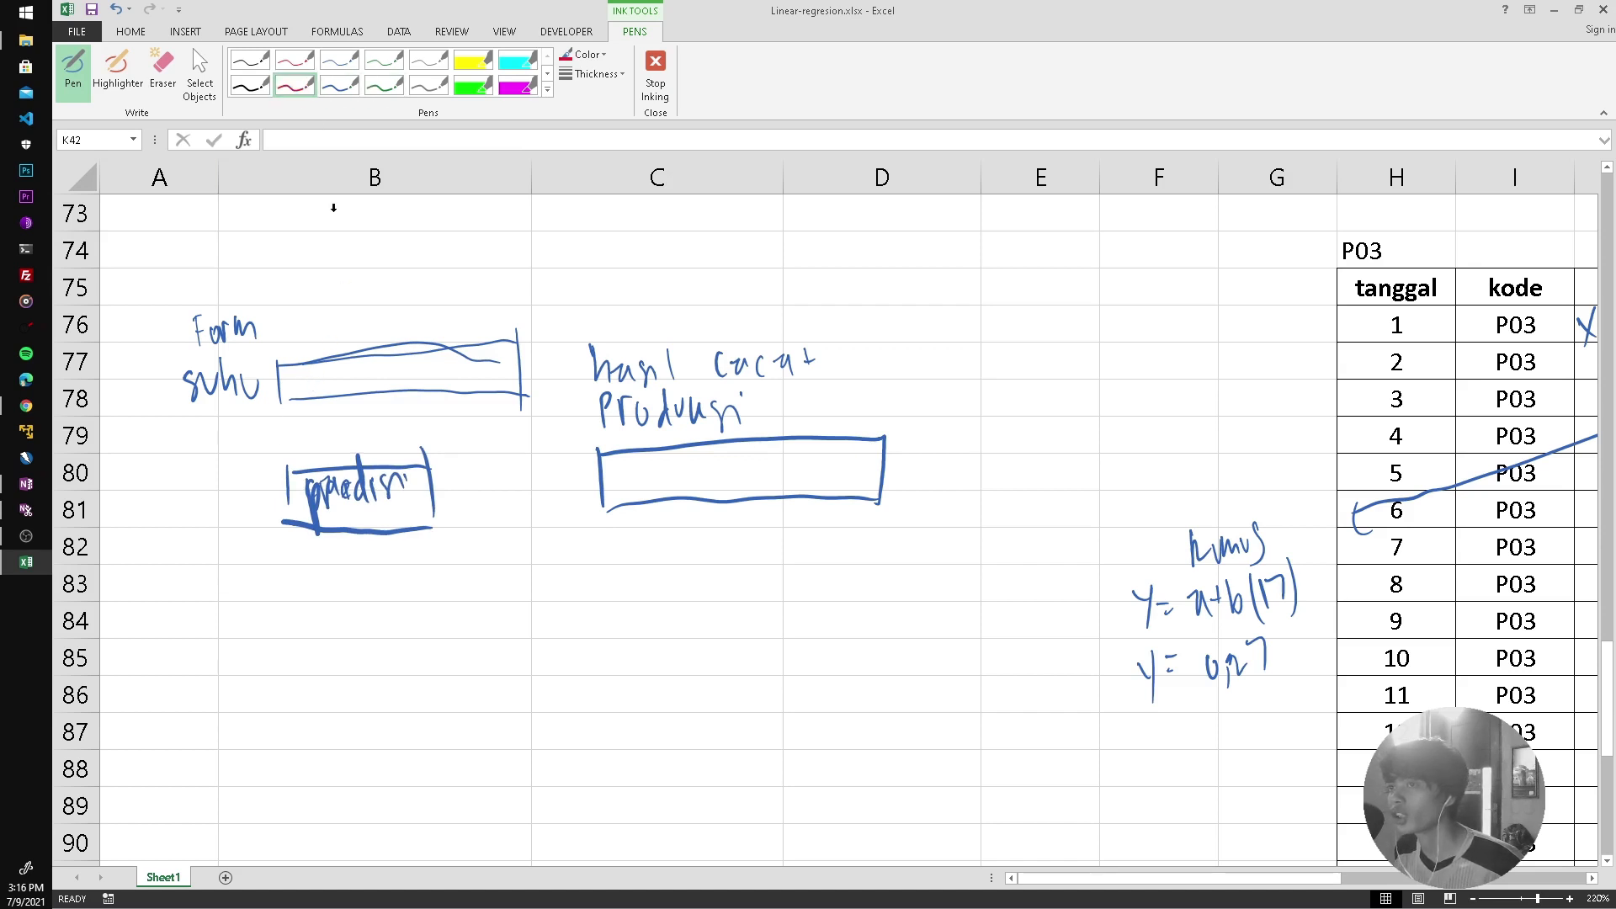
{"action": "mouse_move", "coordinate": [333, 380]}
{"action": "left_mouse_down"}
{"action": "mouse_move", "coordinate": [389, 311]}
{"action": "mouse_move", "coordinate": [345, 385]}
{"action": "left_mouse_up"}
{"action": "mouse_move", "coordinate": [420, 284]}
{"action": "left_mouse_down"}
{"action": "mouse_move", "coordinate": [414, 313]}
{"action": "mouse_move", "coordinate": [470, 277]}
{"action": "left_mouse_up"}
{"action": "left_click", "coordinate": [470, 312]}
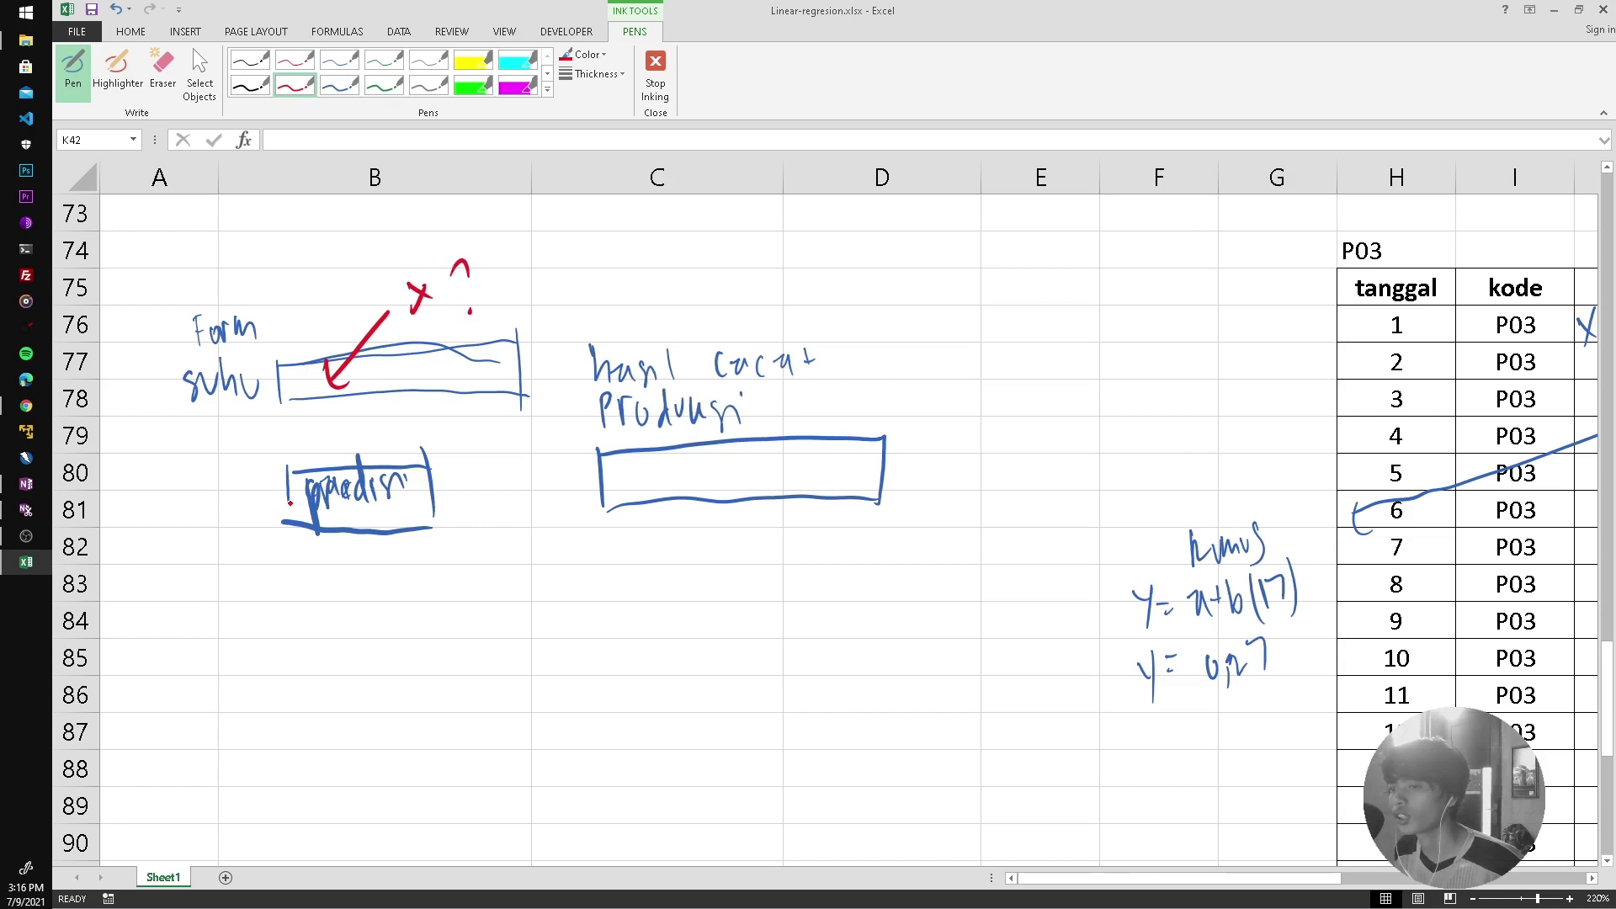
Draw a red curve from the sketched prediksi button and label it "clik".
{"action": "mouse_move", "coordinate": [289, 503]}
{"action": "left_mouse_down"}
{"action": "mouse_move", "coordinate": [281, 565]}
{"action": "mouse_move", "coordinate": [320, 590]}
{"action": "left_mouse_up"}
{"action": "left_click", "coordinate": [335, 578]}
{"action": "left_click_drag", "start_coordinate": [334, 559], "coordinate": [364, 595]}
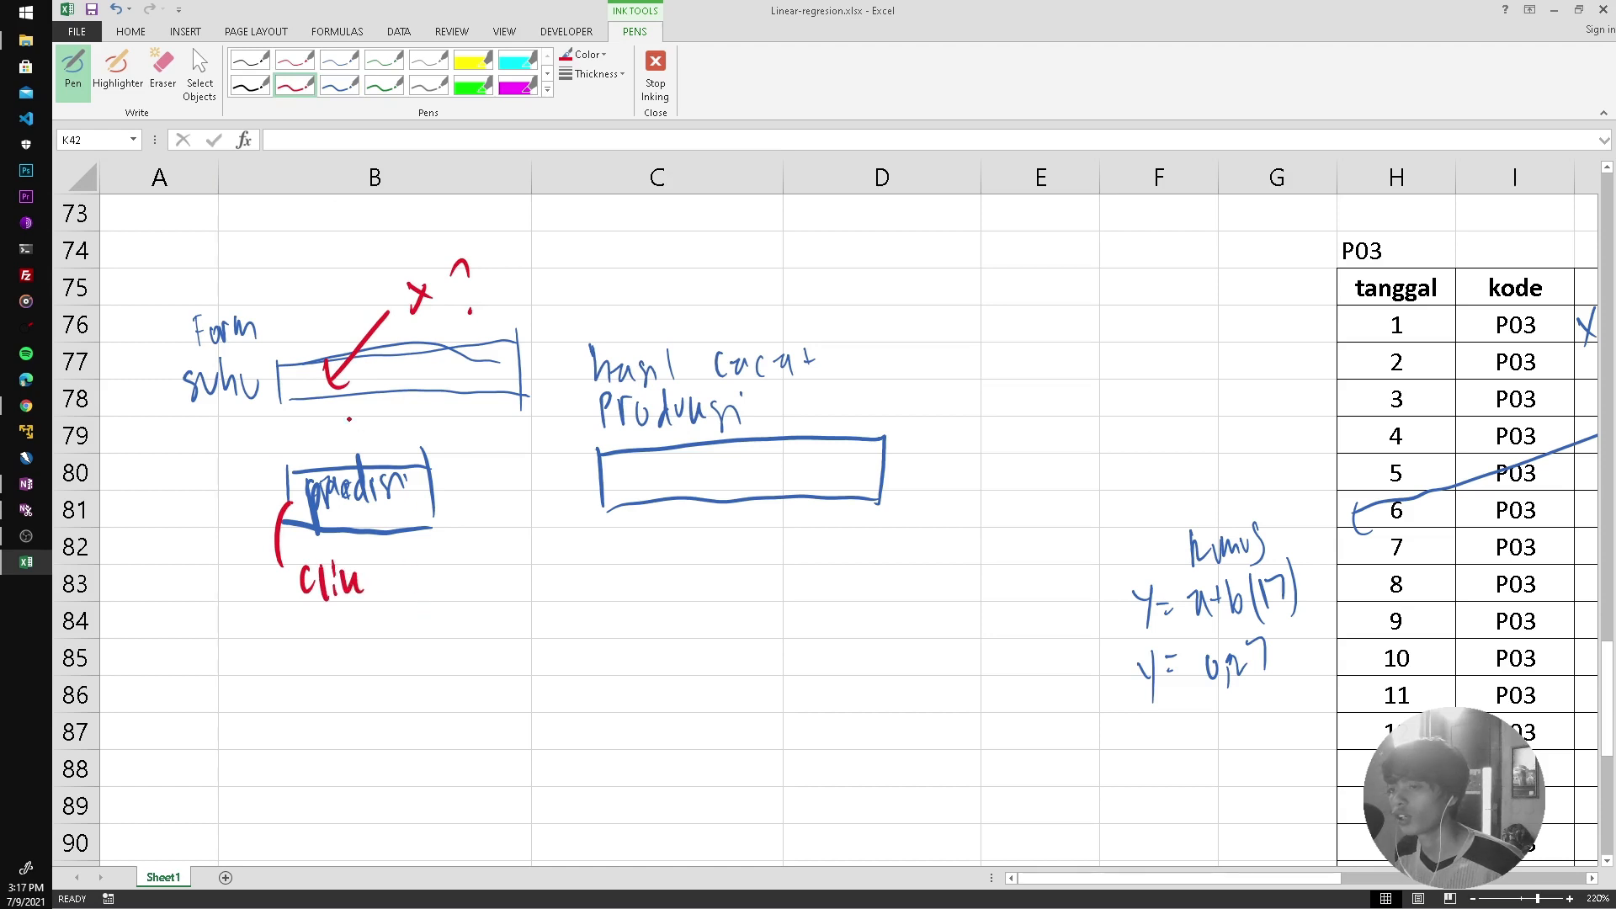
Draw a red arrow from the form down to "POS", followed by an arrow to the handwritten "$_post = $x".
{"action": "mouse_move", "coordinate": [181, 337]}
{"action": "left_mouse_down"}
{"action": "mouse_move", "coordinate": [153, 561]}
{"action": "mouse_move", "coordinate": [165, 581]}
{"action": "mouse_move", "coordinate": [151, 562]}
{"action": "mouse_move", "coordinate": [227, 657]}
{"action": "left_mouse_up"}
{"action": "left_click", "coordinate": [253, 646]}
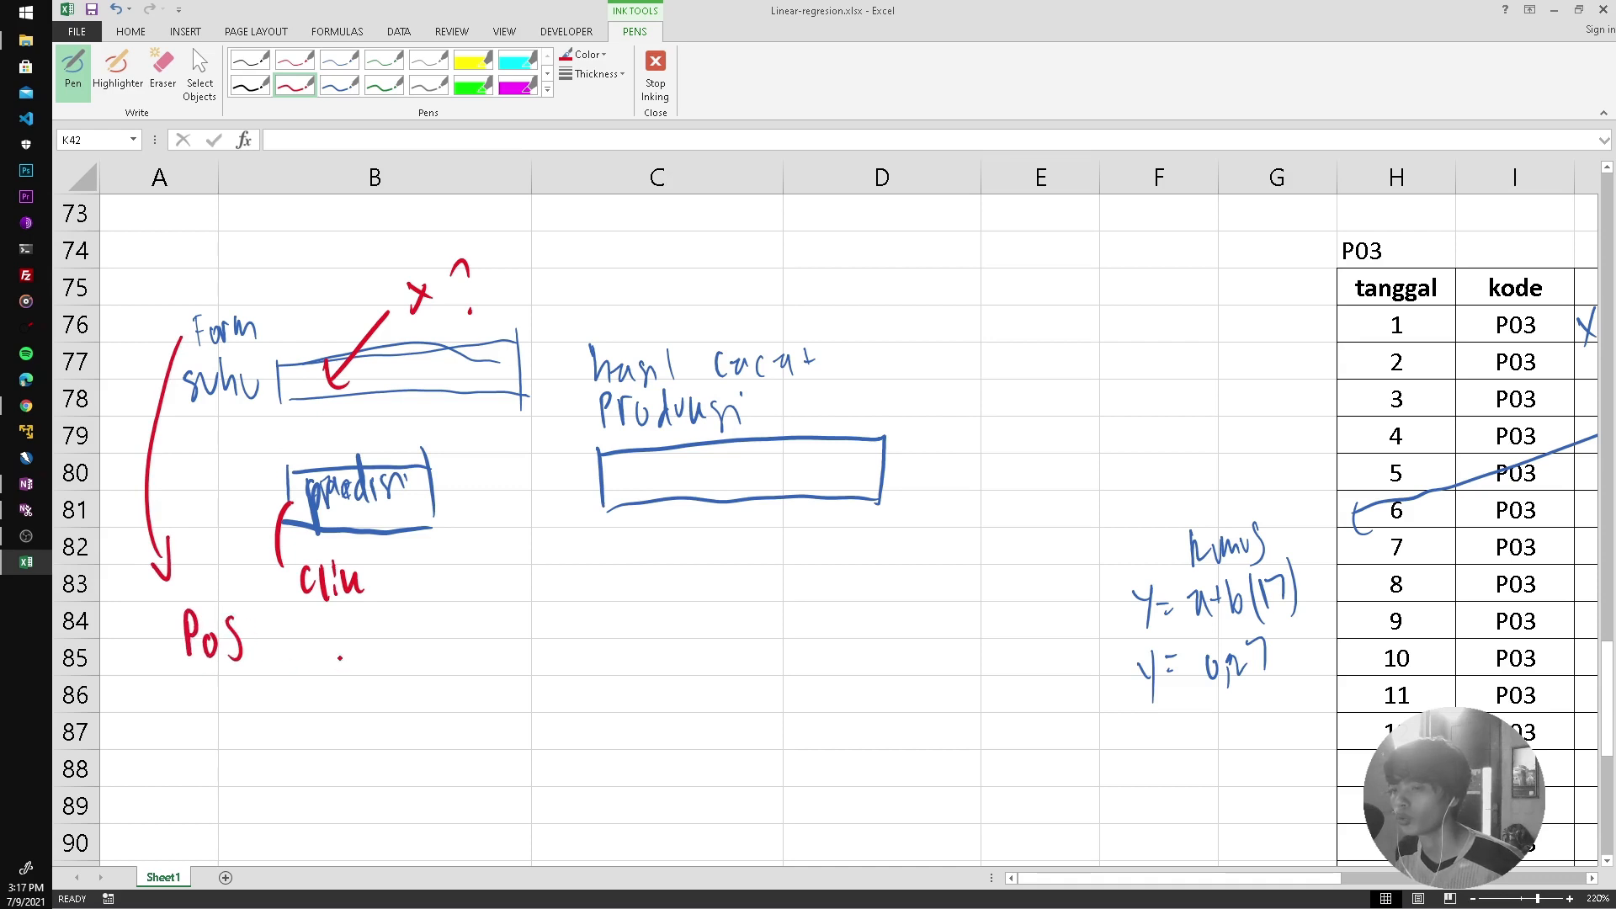
{"action": "mouse_move", "coordinate": [335, 658]}
{"action": "left_mouse_down"}
{"action": "mouse_move", "coordinate": [396, 656]}
{"action": "mouse_move", "coordinate": [394, 674]}
{"action": "left_mouse_up"}
{"action": "mouse_move", "coordinate": [473, 630]}
{"action": "left_mouse_down"}
{"action": "mouse_move", "coordinate": [472, 676]}
{"action": "mouse_move", "coordinate": [514, 667]}
{"action": "mouse_move", "coordinate": [518, 685]}
{"action": "mouse_move", "coordinate": [544, 640]}
{"action": "mouse_move", "coordinate": [572, 663]}
{"action": "left_mouse_up"}
{"action": "mouse_move", "coordinate": [566, 638]}
{"action": "left_mouse_down"}
{"action": "mouse_move", "coordinate": [650, 647]}
{"action": "mouse_move", "coordinate": [688, 674]}
{"action": "mouse_move", "coordinate": [732, 667]}
{"action": "left_mouse_up"}
{"action": "left_click_drag", "start_coordinate": [731, 638], "coordinate": [709, 669]}
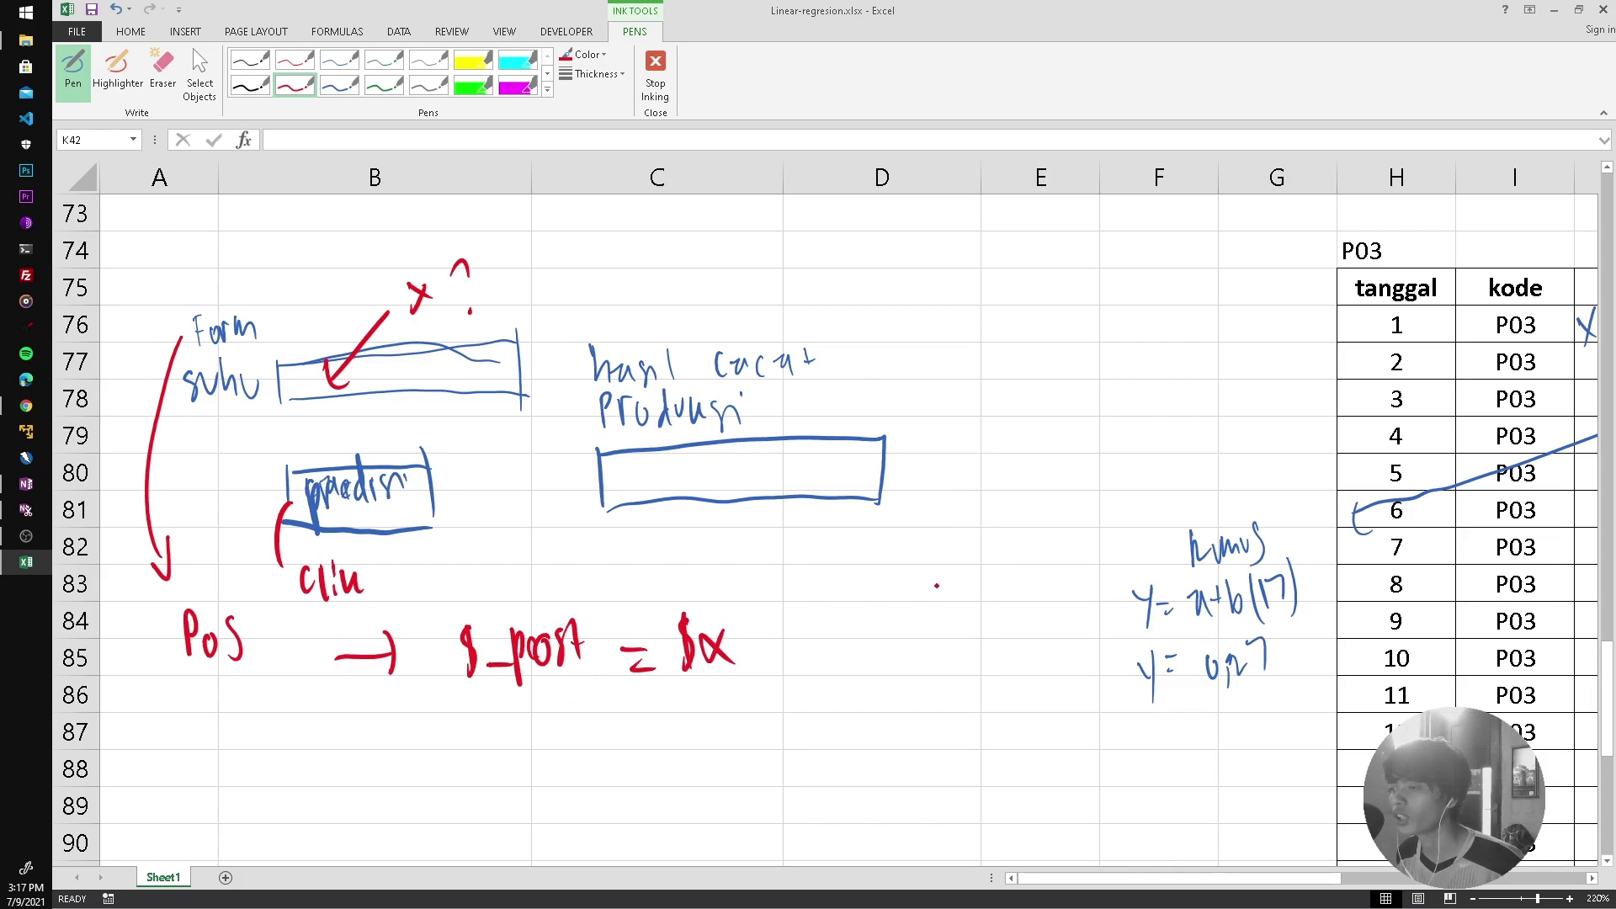
Sketch a red database cylinder in the blank cells around column E, beside the form sketch.
{"action": "left_click_drag", "start_coordinate": [933, 539], "coordinate": [936, 619]}
{"action": "left_click_drag", "start_coordinate": [1041, 520], "coordinate": [1046, 609]}
{"action": "mouse_move", "coordinate": [935, 537]}
{"action": "left_mouse_down"}
{"action": "mouse_move", "coordinate": [1012, 487]}
{"action": "mouse_move", "coordinate": [973, 513]}
{"action": "left_mouse_up"}
{"action": "left_click_drag", "start_coordinate": [939, 622], "coordinate": [1050, 574]}
{"action": "left_click_drag", "start_coordinate": [937, 536], "coordinate": [990, 509]}
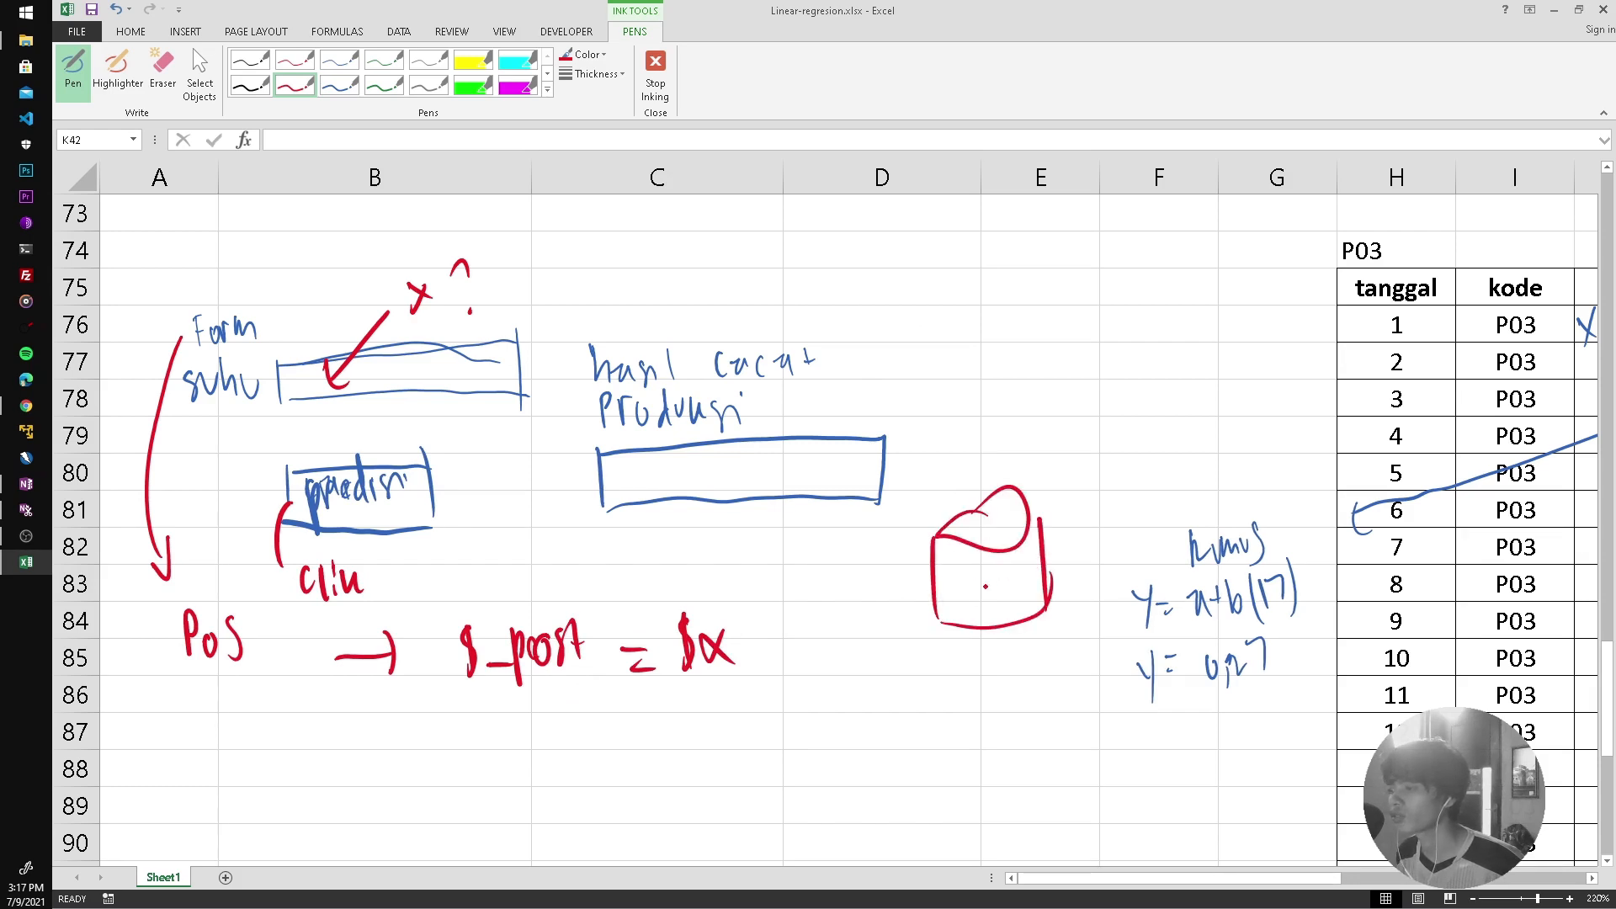
Draw a red arrow out of the database cylinder and handwrite "x = suhu" and "y = cacat" at its end.
{"action": "mouse_move", "coordinate": [970, 615]}
{"action": "left_mouse_down"}
{"action": "mouse_move", "coordinate": [916, 692]}
{"action": "mouse_move", "coordinate": [926, 722]}
{"action": "left_mouse_up"}
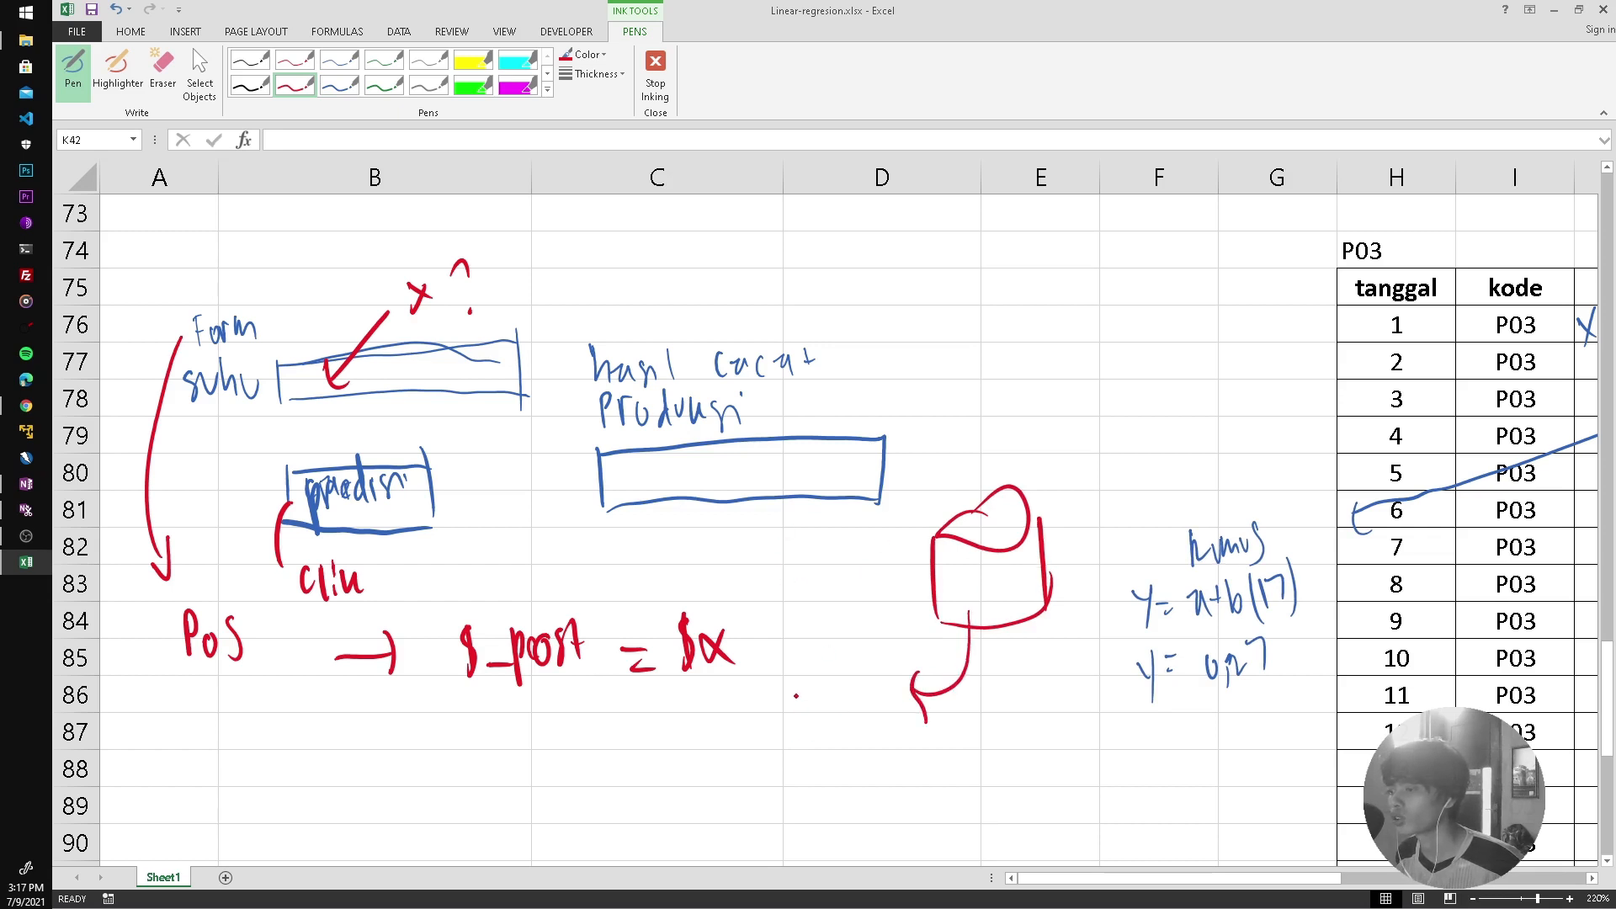
{"action": "mouse_move", "coordinate": [796, 696]}
{"action": "left_mouse_down"}
{"action": "mouse_move", "coordinate": [794, 736]}
{"action": "mouse_move", "coordinate": [853, 711]}
{"action": "left_mouse_up"}
{"action": "left_click_drag", "start_coordinate": [740, 711], "coordinate": [717, 738]}
{"action": "left_click_drag", "start_coordinate": [718, 714], "coordinate": [744, 741]}
{"action": "mouse_move", "coordinate": [754, 716]}
{"action": "left_mouse_down"}
{"action": "mouse_move", "coordinate": [818, 776]}
{"action": "mouse_move", "coordinate": [878, 735]}
{"action": "left_mouse_up"}
{"action": "left_click_drag", "start_coordinate": [735, 771], "coordinate": [747, 783]}
{"action": "left_click_drag", "start_coordinate": [752, 764], "coordinate": [749, 814]}
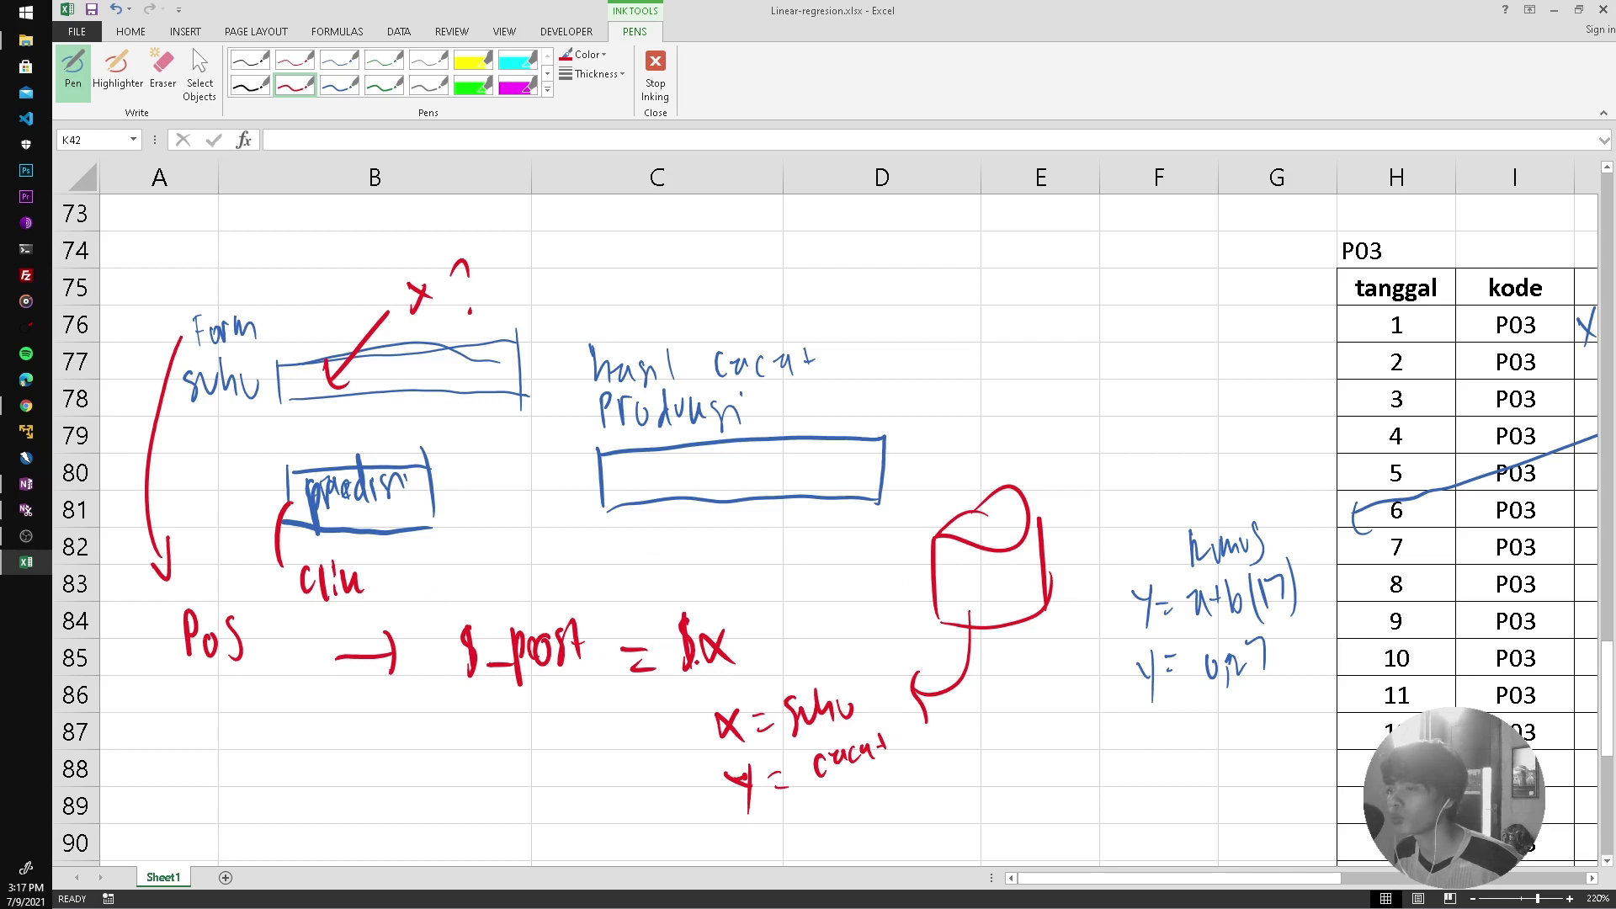
Draw a red arrow from "$x" down towards row 87 and handwrite "rumus (" below it.
{"action": "mouse_move", "coordinate": [678, 683]}
{"action": "left_mouse_down"}
{"action": "mouse_move", "coordinate": [522, 739]}
{"action": "mouse_move", "coordinate": [548, 741]}
{"action": "left_mouse_up"}
{"action": "left_click_drag", "start_coordinate": [425, 760], "coordinate": [422, 800]}
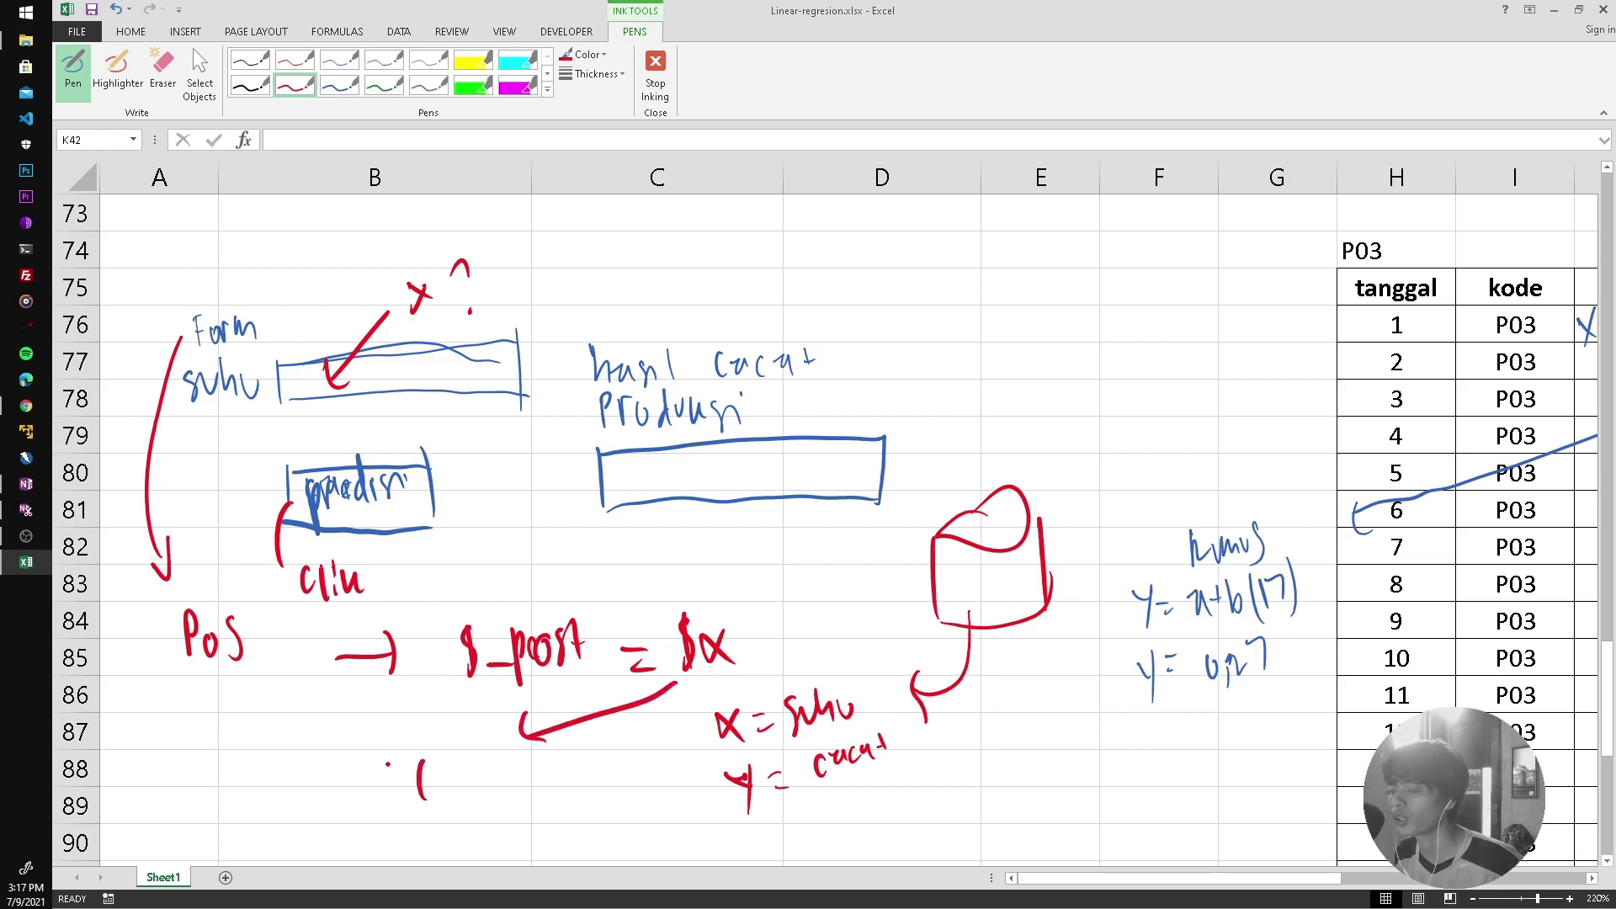
{"action": "mouse_move", "coordinate": [292, 775]}
{"action": "left_mouse_down"}
{"action": "mouse_move", "coordinate": [328, 800]}
{"action": "mouse_move", "coordinate": [377, 800]}
{"action": "left_mouse_up"}
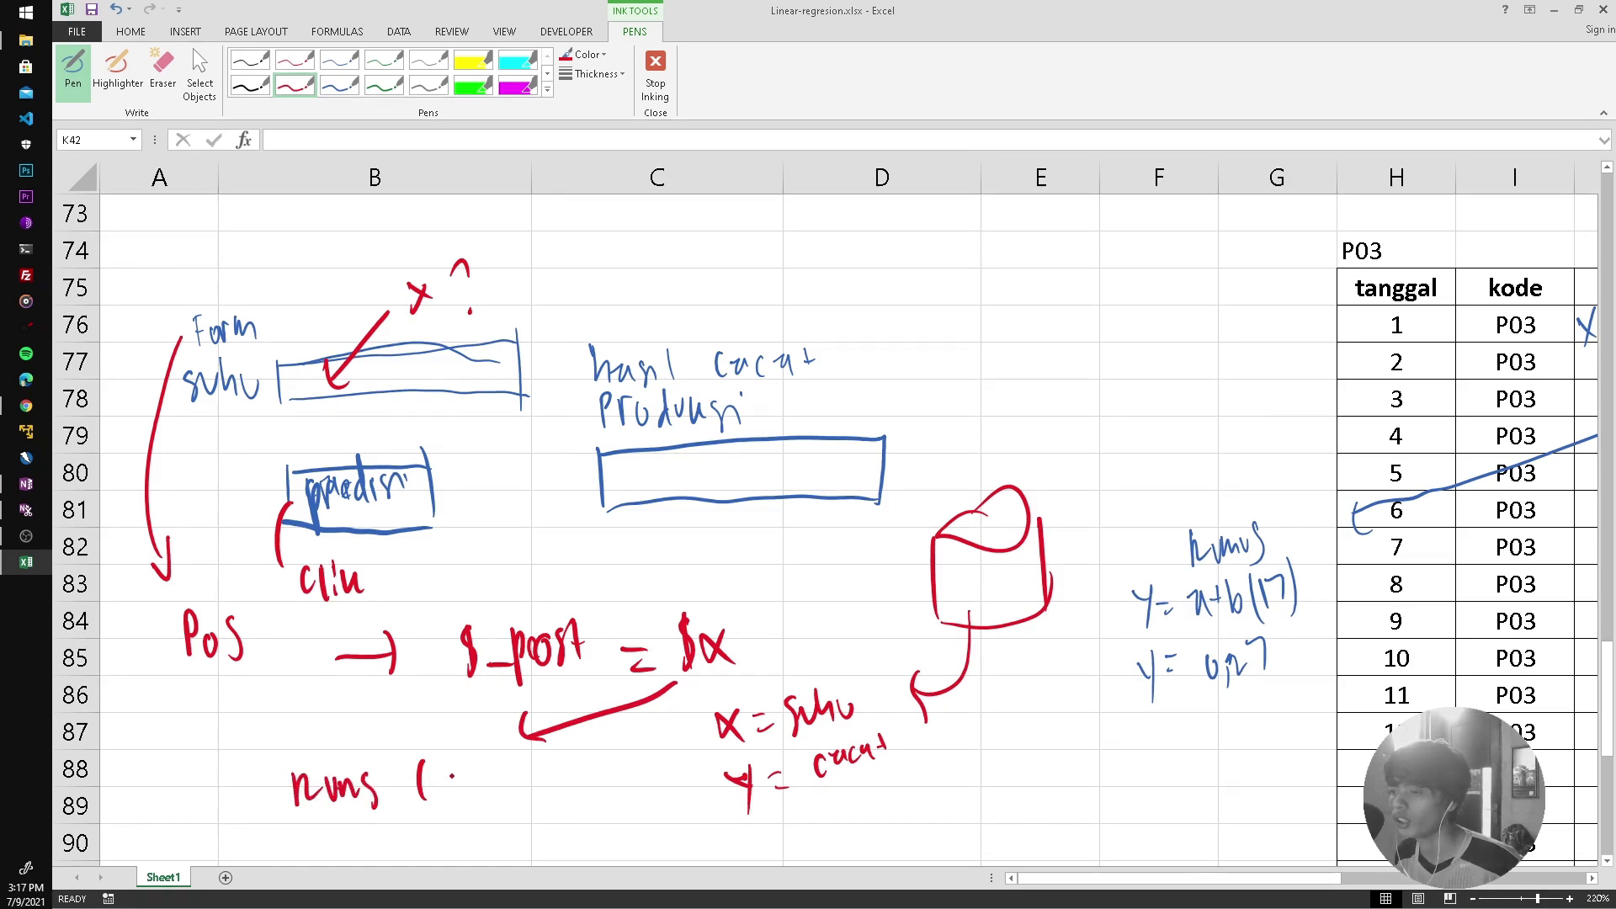
Complete the handwritten rumus call with "$x, $y, $prediksi)" and draw a red arrow from the posted "$x" to its last argument.
{"action": "left_click_drag", "start_coordinate": [450, 766], "coordinate": [459, 799]}
{"action": "left_click_drag", "start_coordinate": [473, 783], "coordinate": [493, 798]}
{"action": "mouse_move", "coordinate": [497, 785]}
{"action": "left_mouse_down"}
{"action": "mouse_move", "coordinate": [492, 805]}
{"action": "mouse_move", "coordinate": [521, 783]}
{"action": "mouse_move", "coordinate": [526, 798]}
{"action": "left_mouse_up"}
{"action": "mouse_move", "coordinate": [530, 753]}
{"action": "left_mouse_down"}
{"action": "mouse_move", "coordinate": [533, 801]}
{"action": "mouse_move", "coordinate": [556, 784]}
{"action": "left_mouse_up"}
{"action": "mouse_move", "coordinate": [564, 768]}
{"action": "left_mouse_down"}
{"action": "mouse_move", "coordinate": [552, 810]}
{"action": "mouse_move", "coordinate": [599, 779]}
{"action": "mouse_move", "coordinate": [603, 810]}
{"action": "mouse_move", "coordinate": [617, 804]}
{"action": "left_mouse_up"}
{"action": "left_click", "coordinate": [619, 772]}
{"action": "mouse_move", "coordinate": [628, 756]}
{"action": "left_mouse_down"}
{"action": "mouse_move", "coordinate": [620, 806]}
{"action": "mouse_move", "coordinate": [645, 771]}
{"action": "mouse_move", "coordinate": [655, 793]}
{"action": "left_mouse_up"}
{"action": "mouse_move", "coordinate": [664, 738]}
{"action": "left_mouse_down"}
{"action": "mouse_move", "coordinate": [660, 796]}
{"action": "mouse_move", "coordinate": [678, 785]}
{"action": "left_mouse_up"}
{"action": "left_click", "coordinate": [678, 765]}
{"action": "left_click_drag", "start_coordinate": [691, 768], "coordinate": [691, 783]}
{"action": "left_click_drag", "start_coordinate": [702, 682], "coordinate": [684, 742]}
{"action": "left_click_drag", "start_coordinate": [673, 724], "coordinate": [693, 796]}
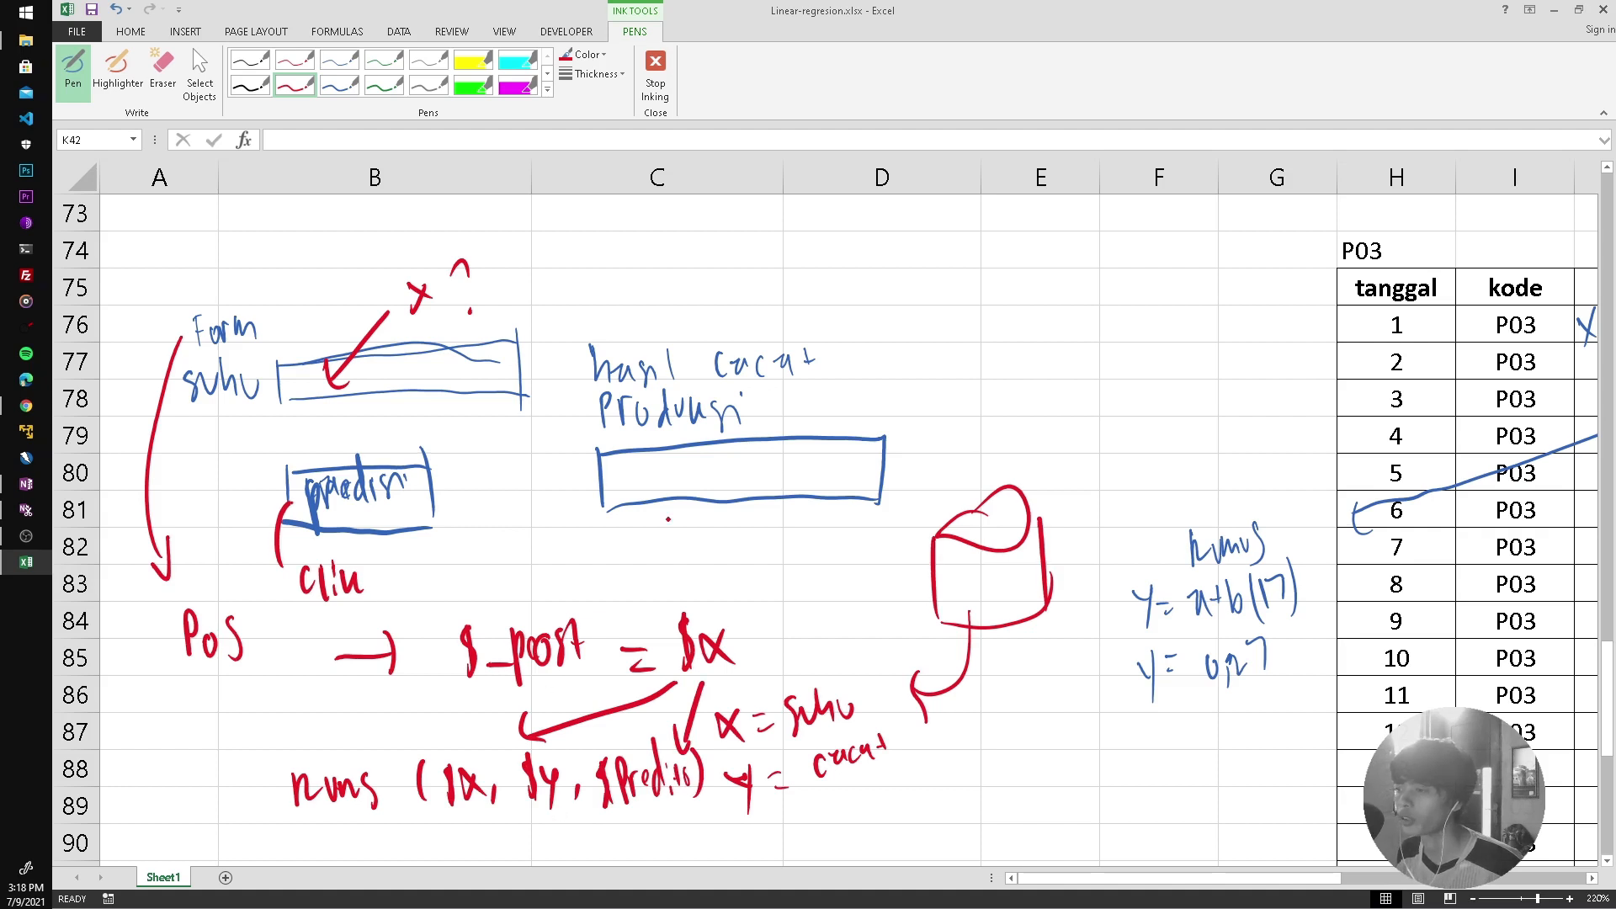
Switch to the OneNote page "Simple linear regresion" and erase the red notes below the model formulas and beside the table.
{"action": "left_click", "coordinate": [1555, 17]}
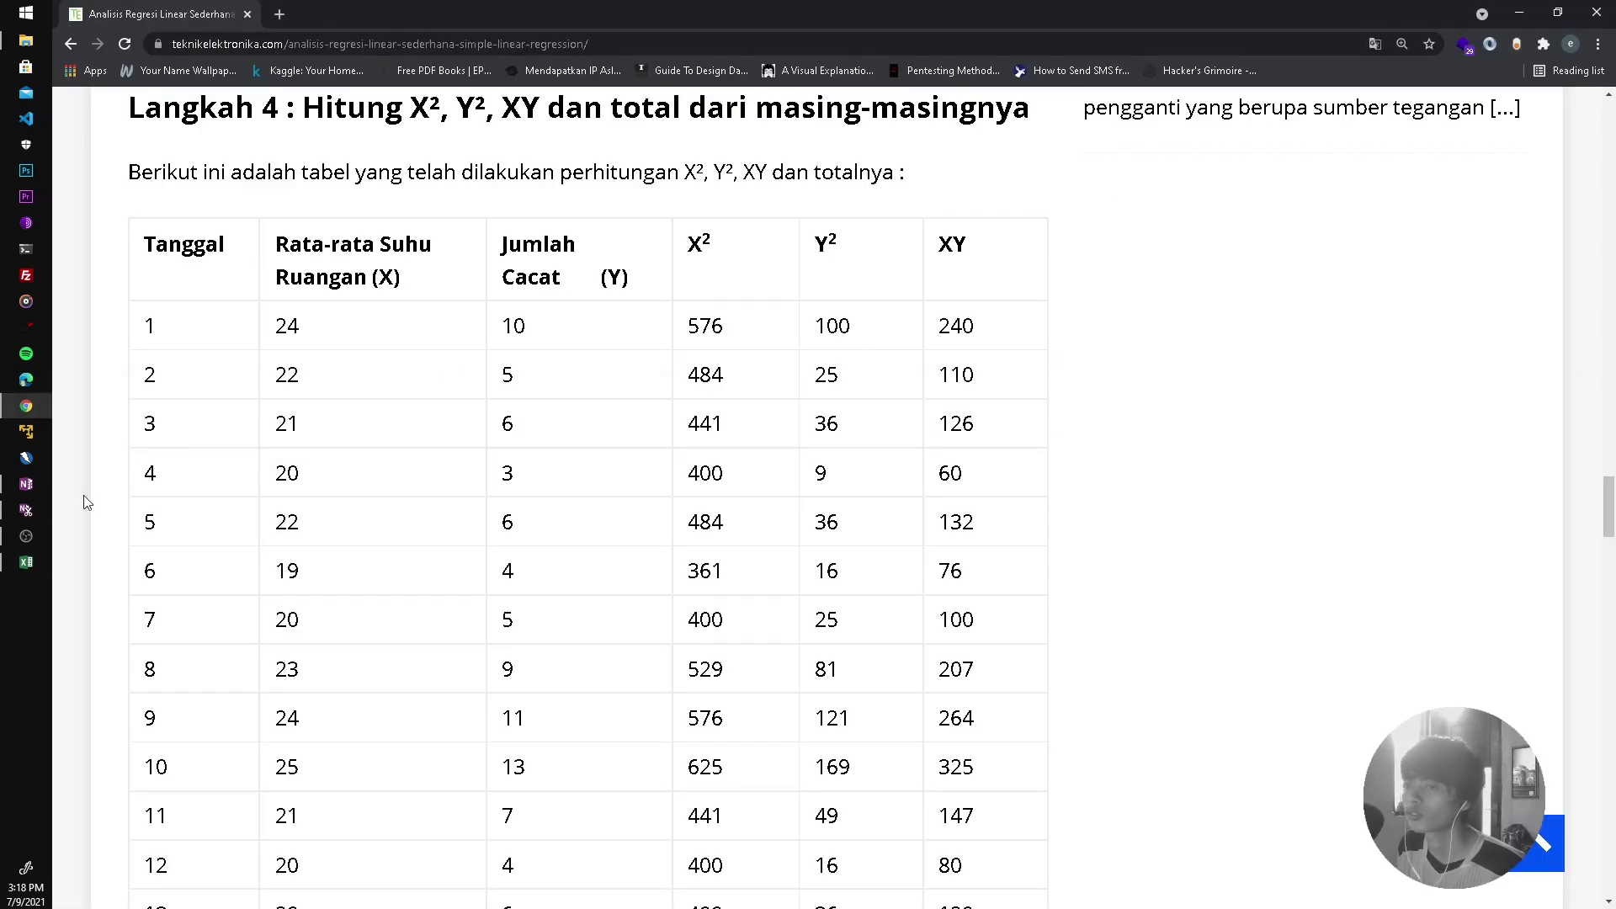
{"action": "left_click", "coordinate": [42, 483]}
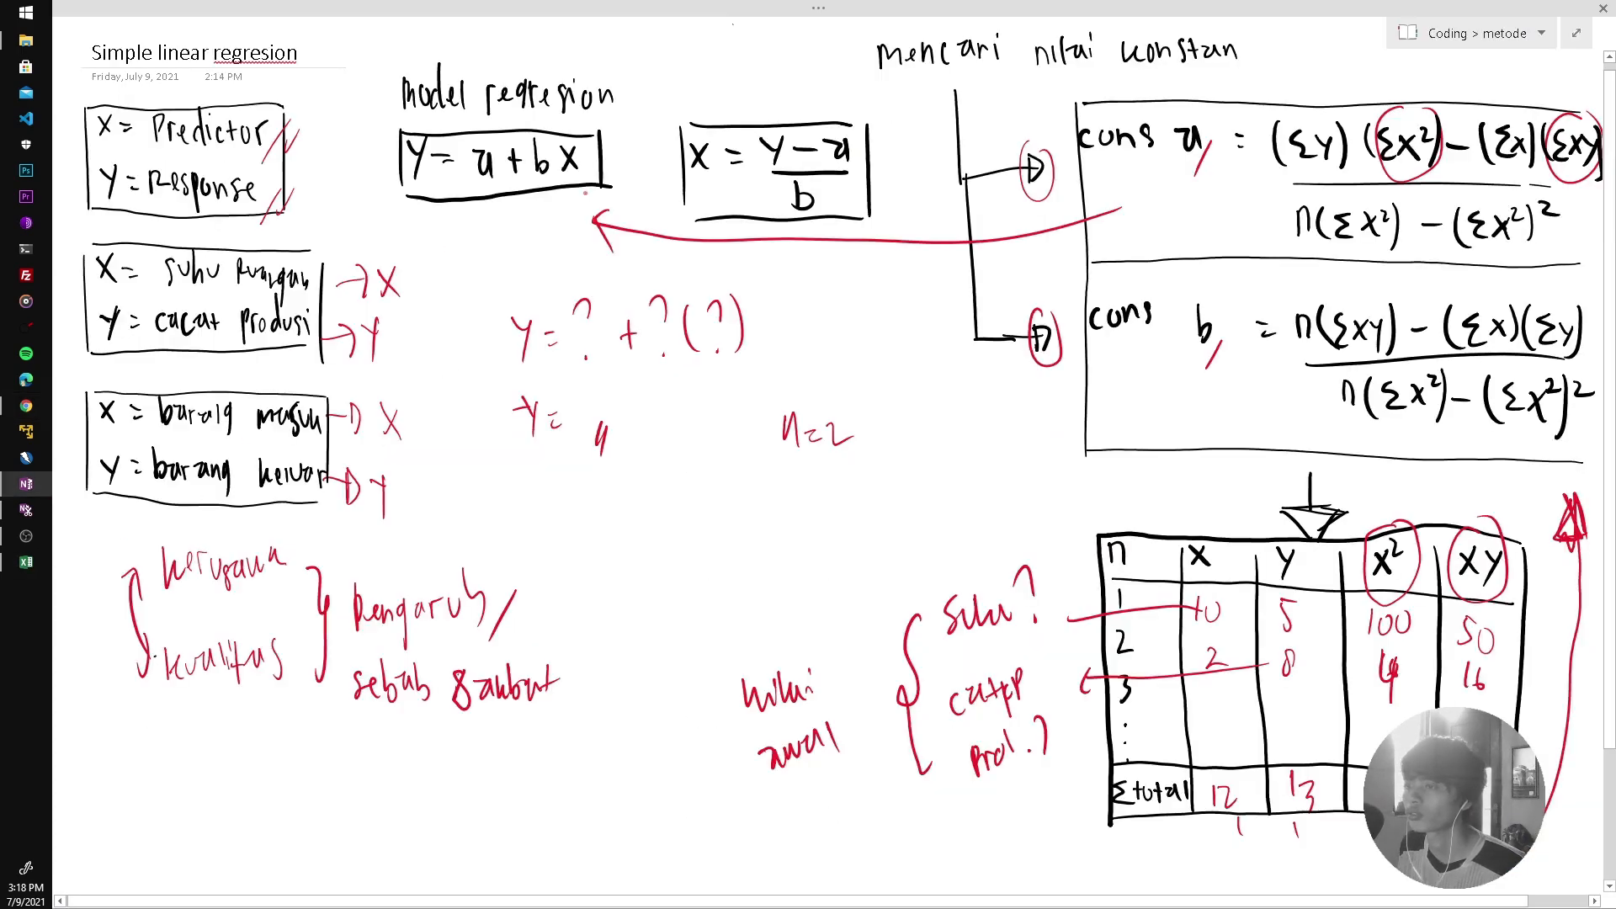
{"action": "left_click", "coordinate": [816, 9]}
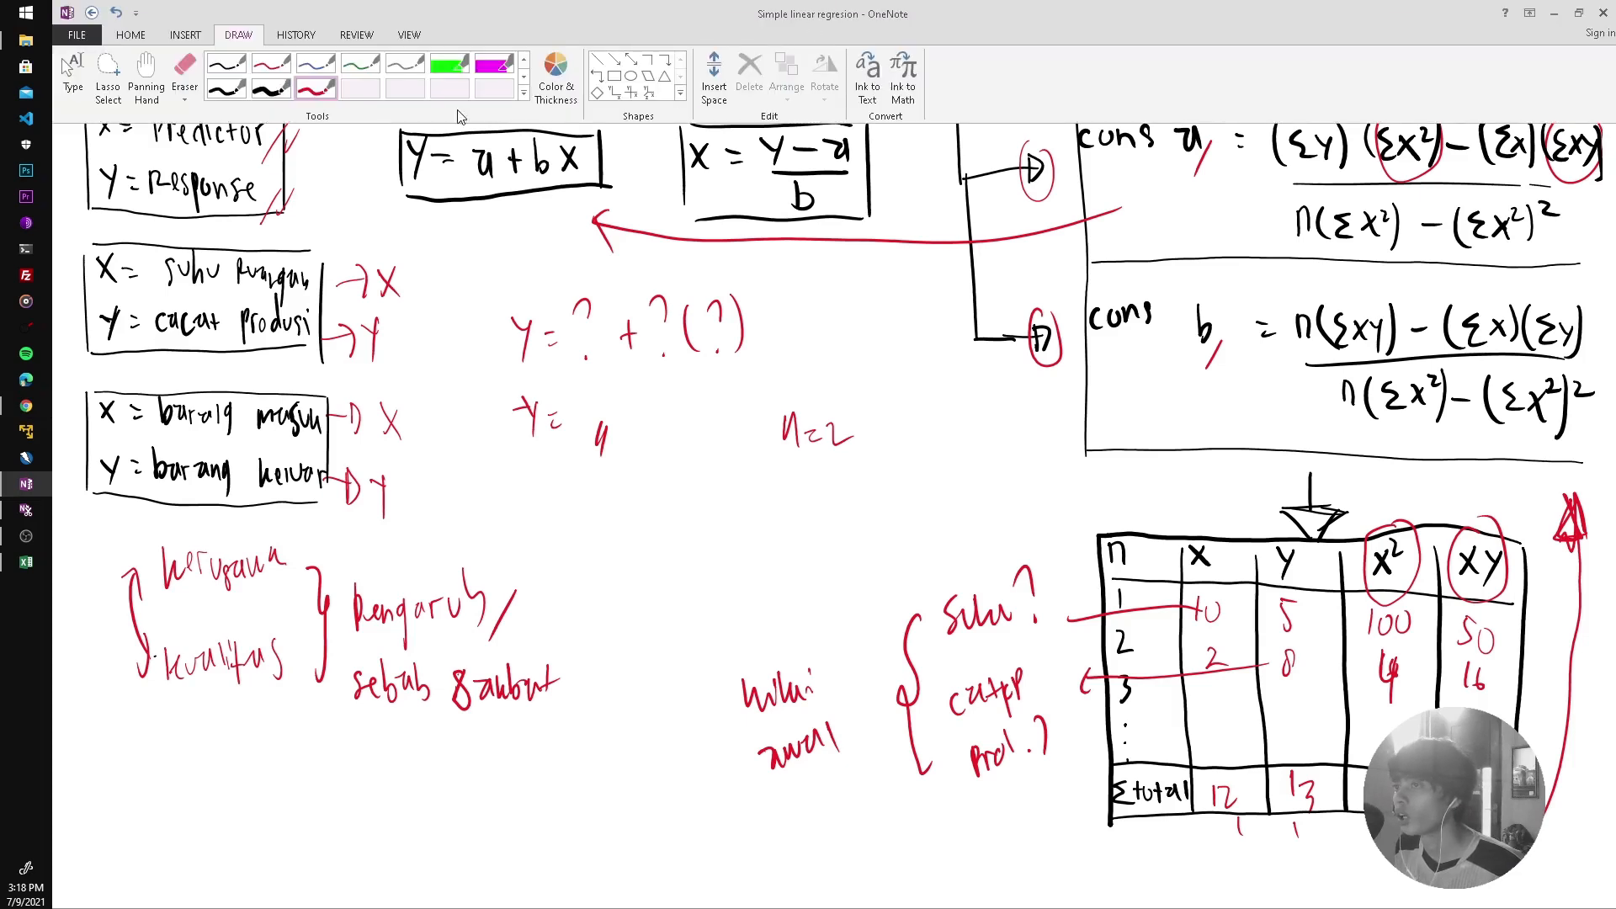
{"action": "left_click", "coordinate": [185, 74]}
{"action": "mouse_move", "coordinate": [442, 391]}
{"action": "left_mouse_down"}
{"action": "mouse_move", "coordinate": [505, 350]}
{"action": "mouse_move", "coordinate": [548, 396]}
{"action": "mouse_move", "coordinate": [578, 299]}
{"action": "mouse_move", "coordinate": [638, 410]}
{"action": "mouse_move", "coordinate": [685, 314]}
{"action": "mouse_move", "coordinate": [747, 458]}
{"action": "mouse_move", "coordinate": [823, 404]}
{"action": "mouse_move", "coordinate": [848, 508]}
{"action": "left_mouse_up"}
{"action": "left_click_drag", "start_coordinate": [847, 752], "coordinate": [791, 701]}
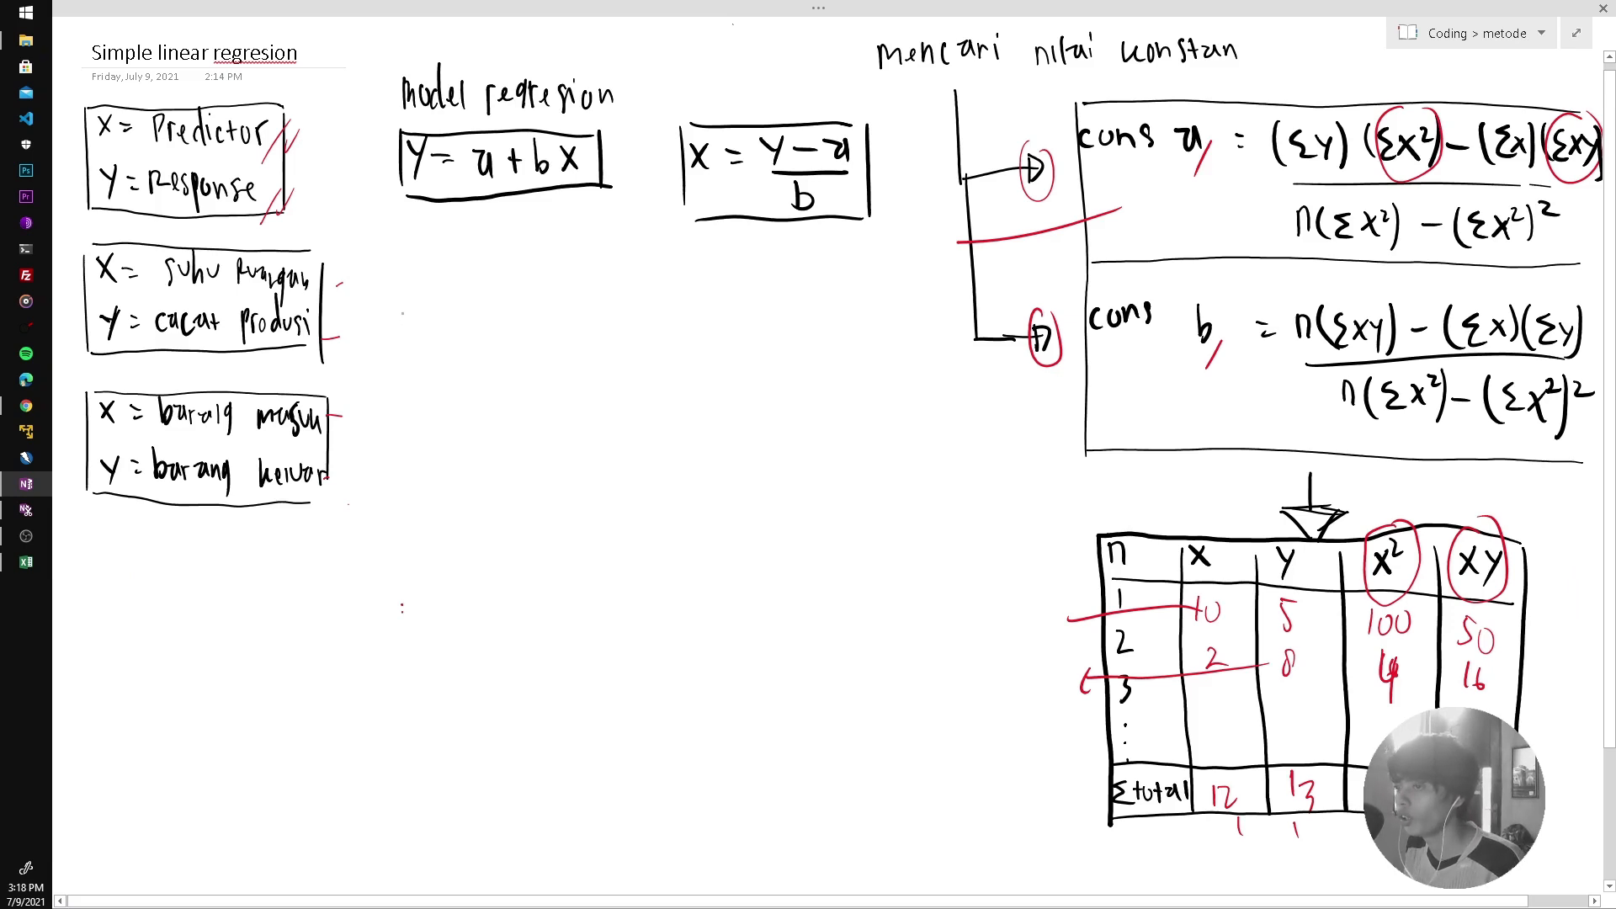
Handwrite "web" and "prediksi unit cacat" in blue in the cleared area below the regression model.
{"action": "left_click_drag", "start_coordinate": [400, 301], "coordinate": [449, 327]}
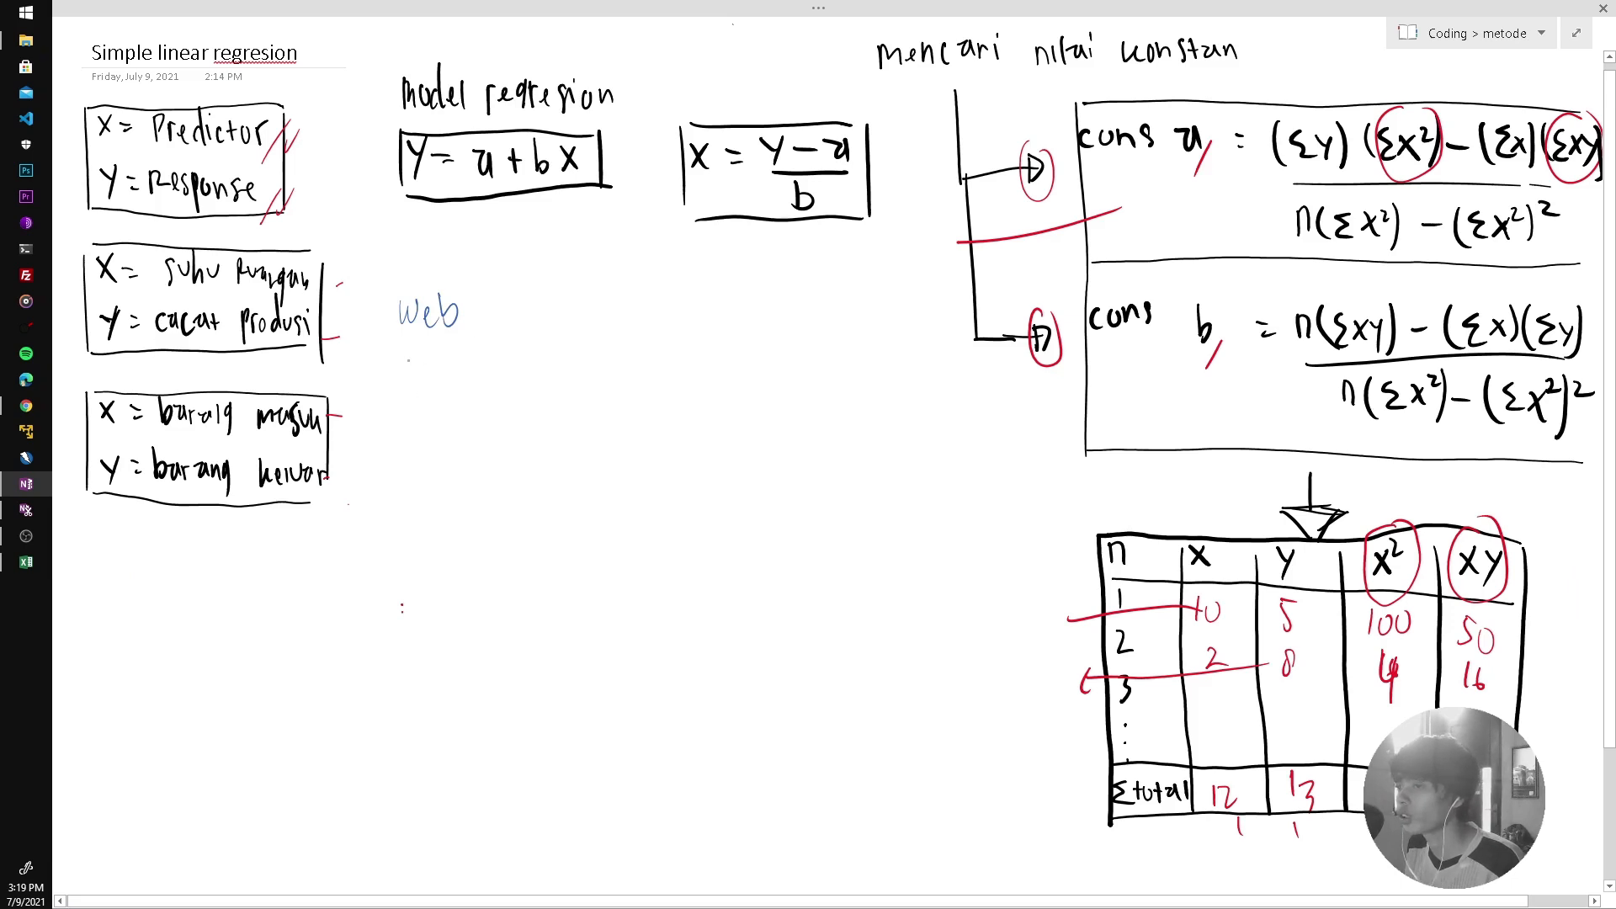
{"action": "mouse_move", "coordinate": [407, 355]}
{"action": "left_mouse_down"}
{"action": "mouse_move", "coordinate": [410, 372]}
{"action": "mouse_move", "coordinate": [485, 376]}
{"action": "left_mouse_up"}
{"action": "mouse_move", "coordinate": [496, 350]}
{"action": "left_mouse_down"}
{"action": "mouse_move", "coordinate": [486, 370]}
{"action": "mouse_move", "coordinate": [551, 368]}
{"action": "left_mouse_up"}
{"action": "left_click_drag", "start_coordinate": [553, 355], "coordinate": [568, 368]}
{"action": "left_click_drag", "start_coordinate": [572, 359], "coordinate": [669, 358]}
{"action": "mouse_move", "coordinate": [678, 335]}
{"action": "left_mouse_down"}
{"action": "mouse_move", "coordinate": [680, 356]}
{"action": "mouse_move", "coordinate": [686, 345]}
{"action": "left_mouse_up"}
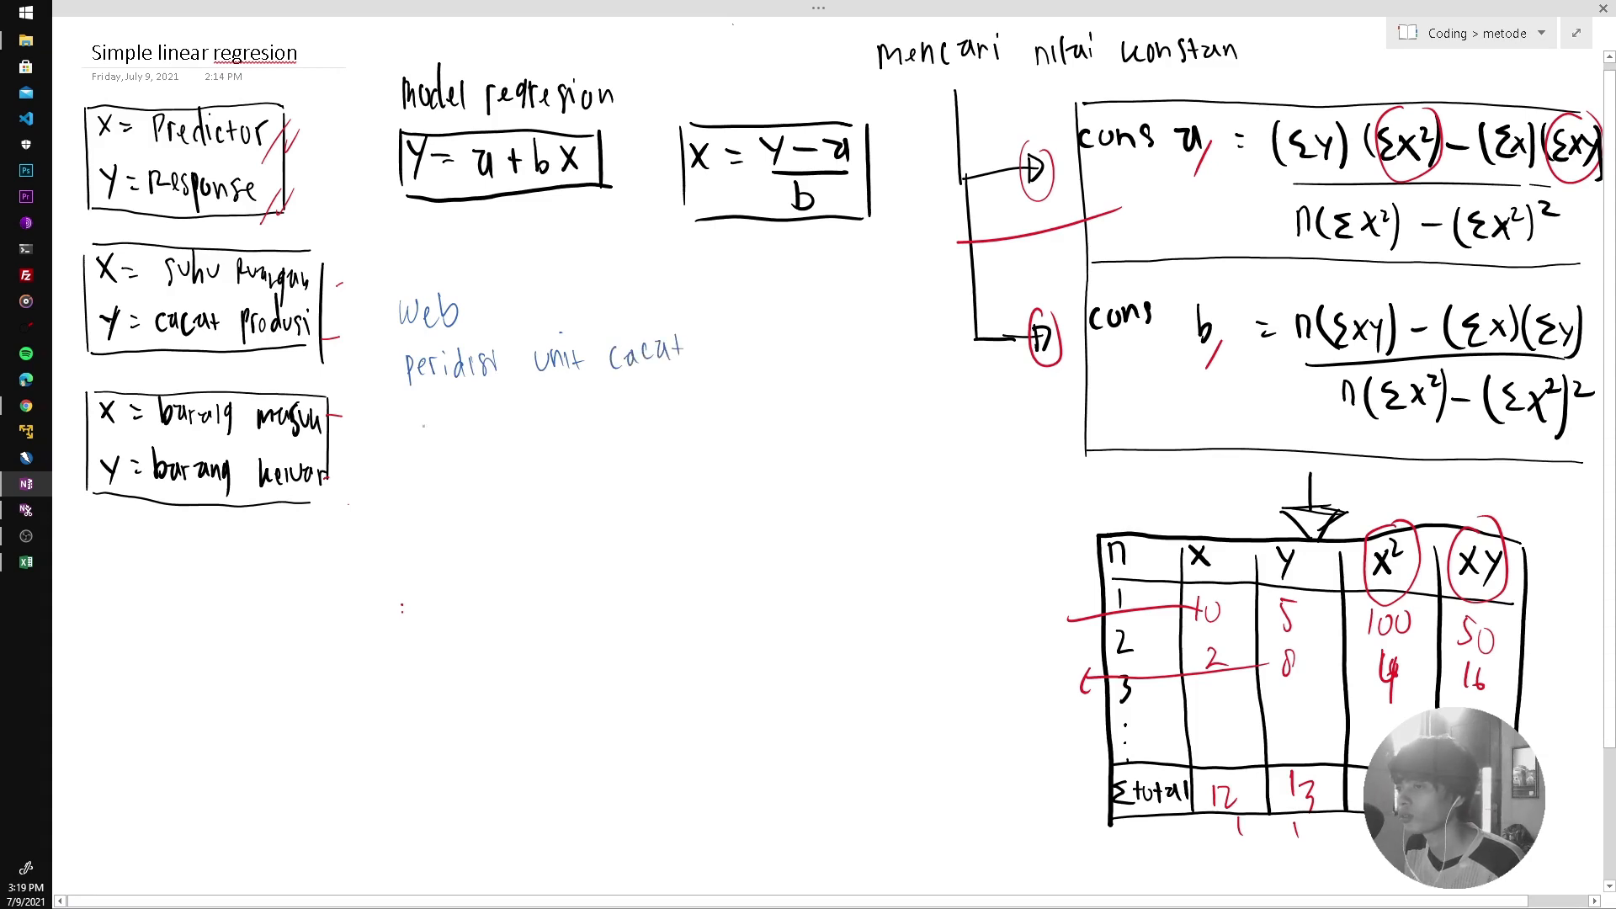
Sketch a blue "suhu" label with an empty input box beside it and a boxed "prediksi" button underneath.
{"action": "mouse_move", "coordinate": [419, 434]}
{"action": "left_mouse_down"}
{"action": "mouse_move", "coordinate": [406, 464]}
{"action": "mouse_move", "coordinate": [436, 458]}
{"action": "left_mouse_up"}
{"action": "mouse_move", "coordinate": [431, 425]}
{"action": "left_mouse_down"}
{"action": "mouse_move", "coordinate": [434, 460]}
{"action": "mouse_move", "coordinate": [456, 460]}
{"action": "left_mouse_up"}
{"action": "mouse_move", "coordinate": [457, 439]}
{"action": "left_mouse_down"}
{"action": "mouse_move", "coordinate": [472, 459]}
{"action": "mouse_move", "coordinate": [509, 458]}
{"action": "mouse_move", "coordinate": [697, 412]}
{"action": "mouse_move", "coordinate": [698, 466]}
{"action": "left_mouse_up"}
{"action": "left_click_drag", "start_coordinate": [510, 465], "coordinate": [687, 459]}
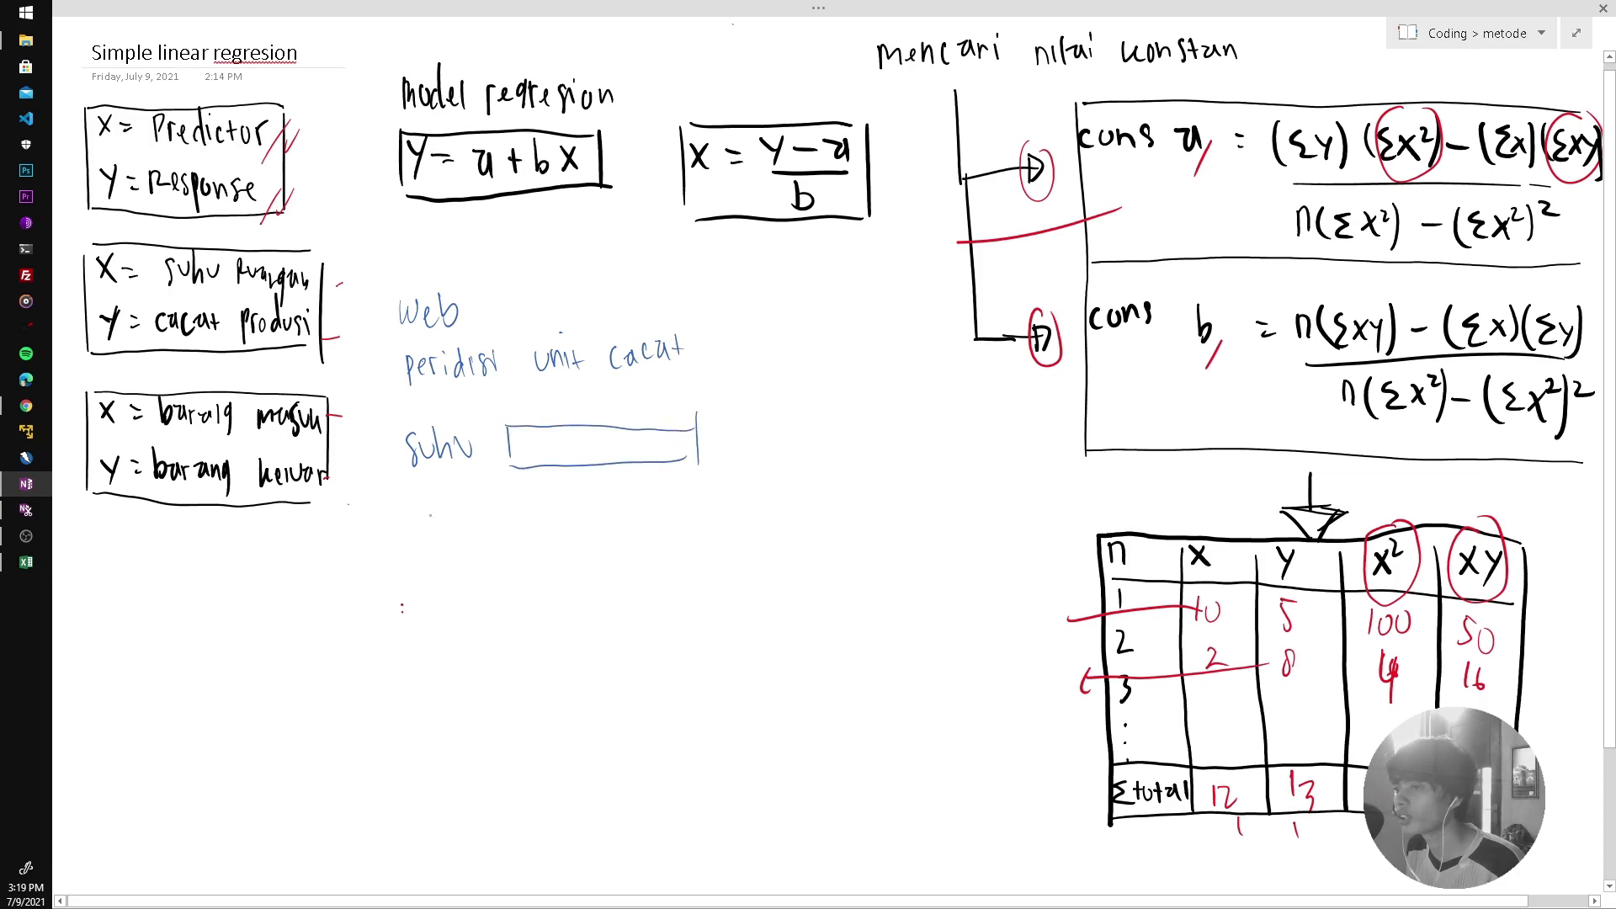
{"action": "mouse_move", "coordinate": [413, 496]}
{"action": "left_mouse_down"}
{"action": "mouse_move", "coordinate": [414, 524]}
{"action": "mouse_move", "coordinate": [495, 489]}
{"action": "mouse_move", "coordinate": [535, 498]}
{"action": "mouse_move", "coordinate": [534, 525]}
{"action": "left_mouse_up"}
{"action": "mouse_move", "coordinate": [413, 528]}
{"action": "left_mouse_down"}
{"action": "mouse_move", "coordinate": [509, 523]}
{"action": "mouse_move", "coordinate": [442, 502]}
{"action": "mouse_move", "coordinate": [487, 516]}
{"action": "mouse_move", "coordinate": [472, 521]}
{"action": "left_mouse_up"}
{"action": "mouse_move", "coordinate": [489, 494]}
{"action": "left_mouse_down"}
{"action": "mouse_move", "coordinate": [487, 519]}
{"action": "mouse_move", "coordinate": [506, 520]}
{"action": "left_mouse_up"}
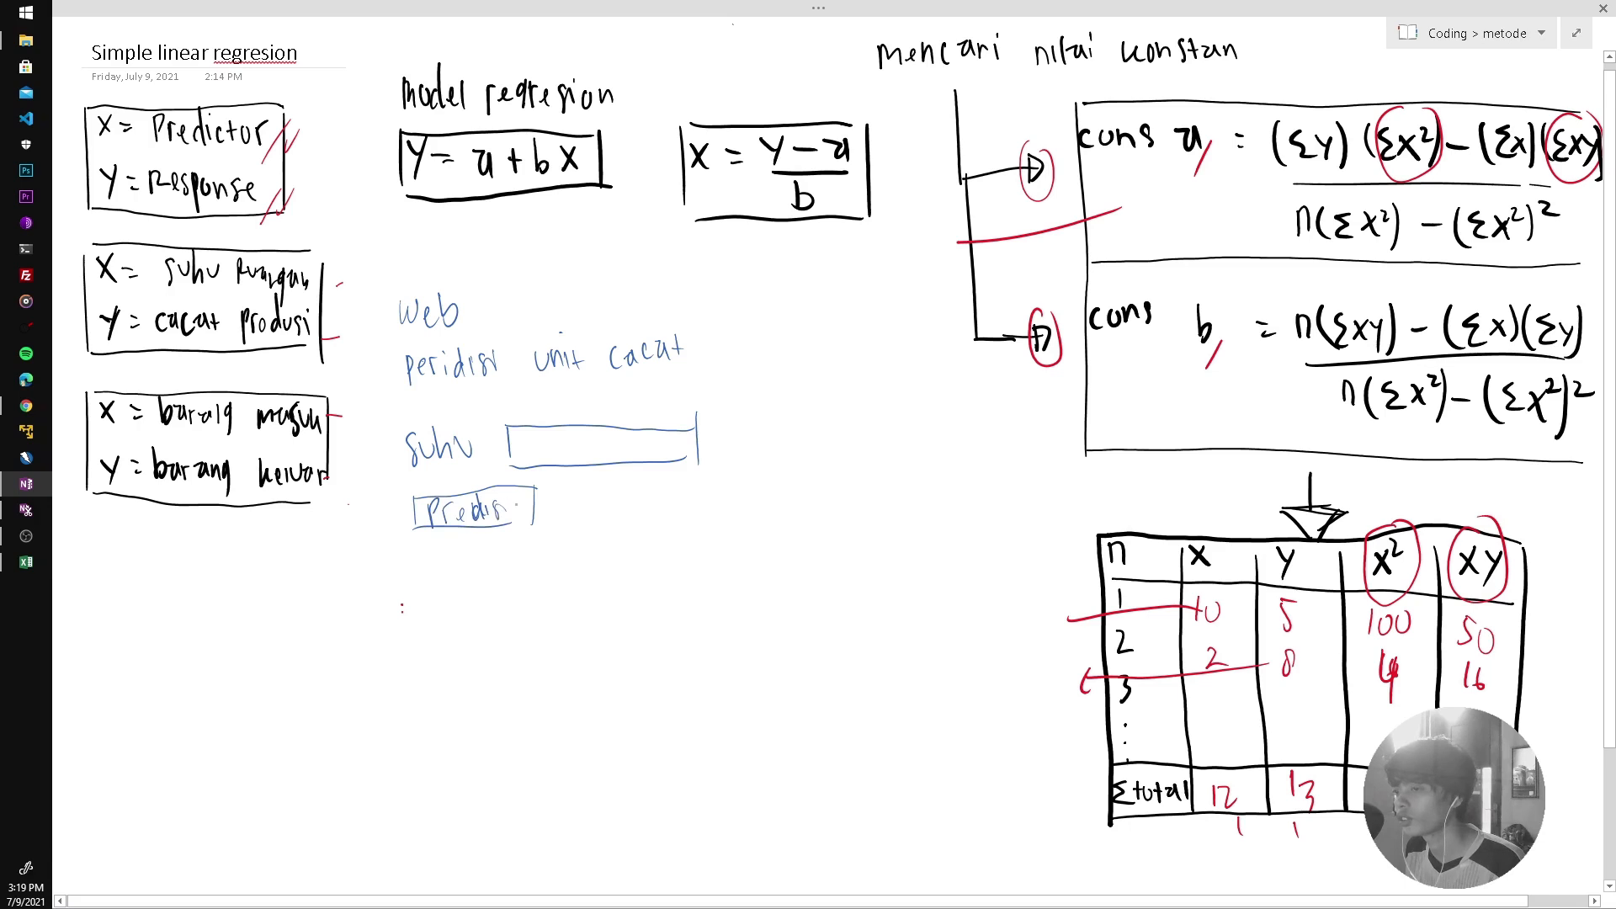
Handwrite "hasil" below the prediksi button and draw an empty result box beside it, undoing the misplaced strokes.
{"action": "mouse_move", "coordinate": [414, 569]}
{"action": "left_mouse_down"}
{"action": "mouse_move", "coordinate": [427, 594]}
{"action": "mouse_move", "coordinate": [453, 591]}
{"action": "left_mouse_up"}
{"action": "mouse_move", "coordinate": [464, 572]}
{"action": "left_mouse_down"}
{"action": "mouse_move", "coordinate": [456, 587]}
{"action": "mouse_move", "coordinate": [541, 612]}
{"action": "mouse_move", "coordinate": [659, 600]}
{"action": "mouse_move", "coordinate": [662, 617]}
{"action": "left_mouse_up"}
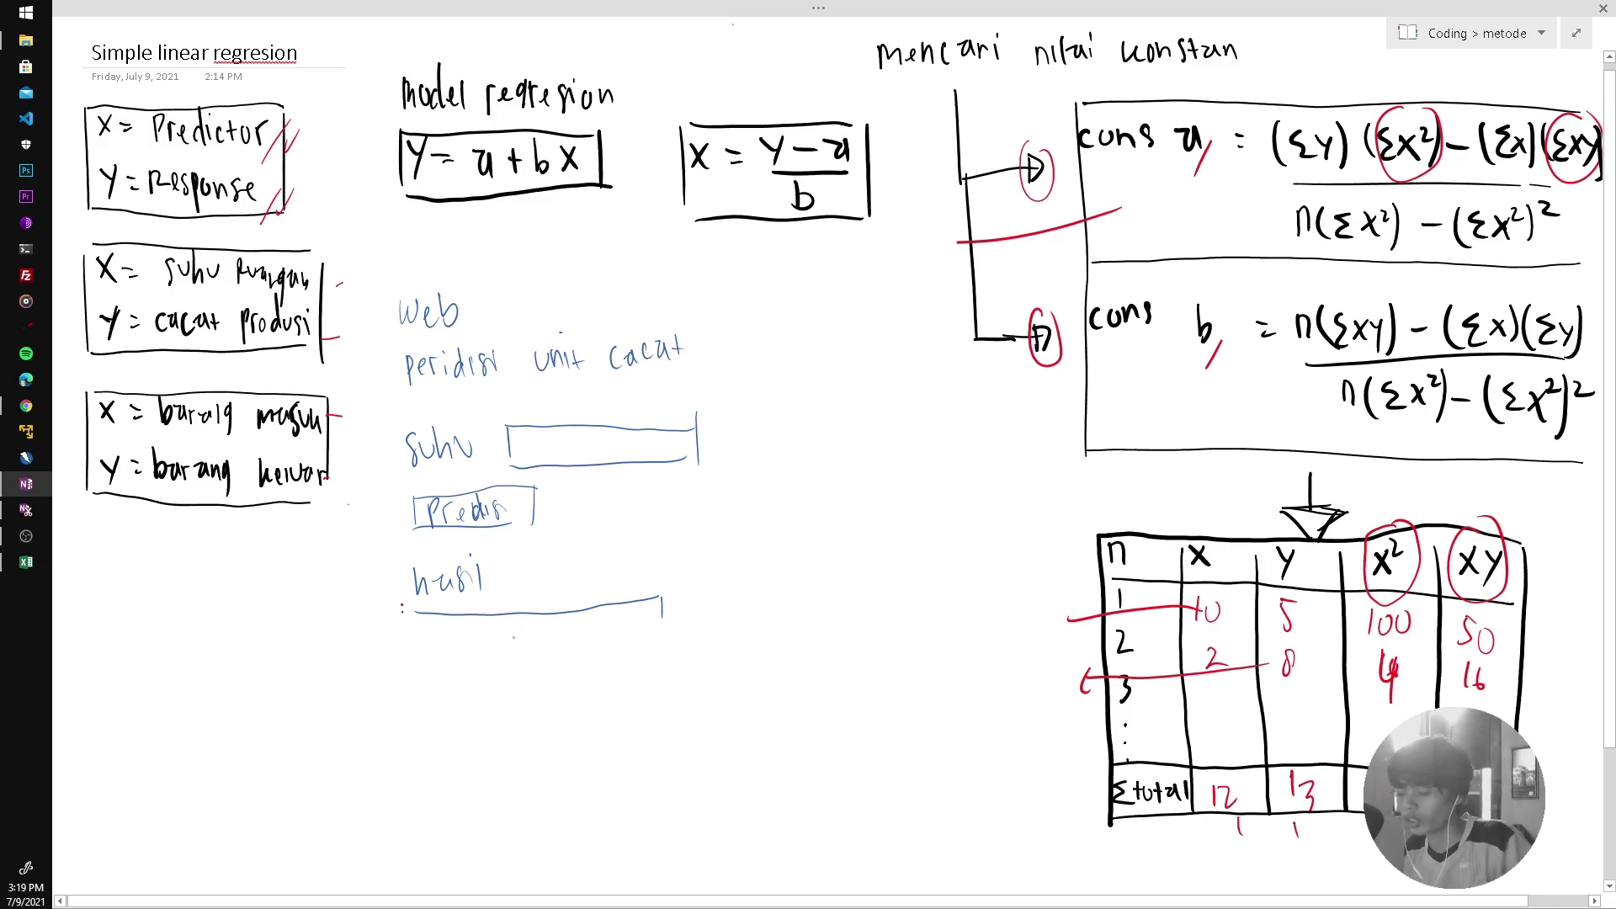
{"action": "key", "text": "ctrl+z"}
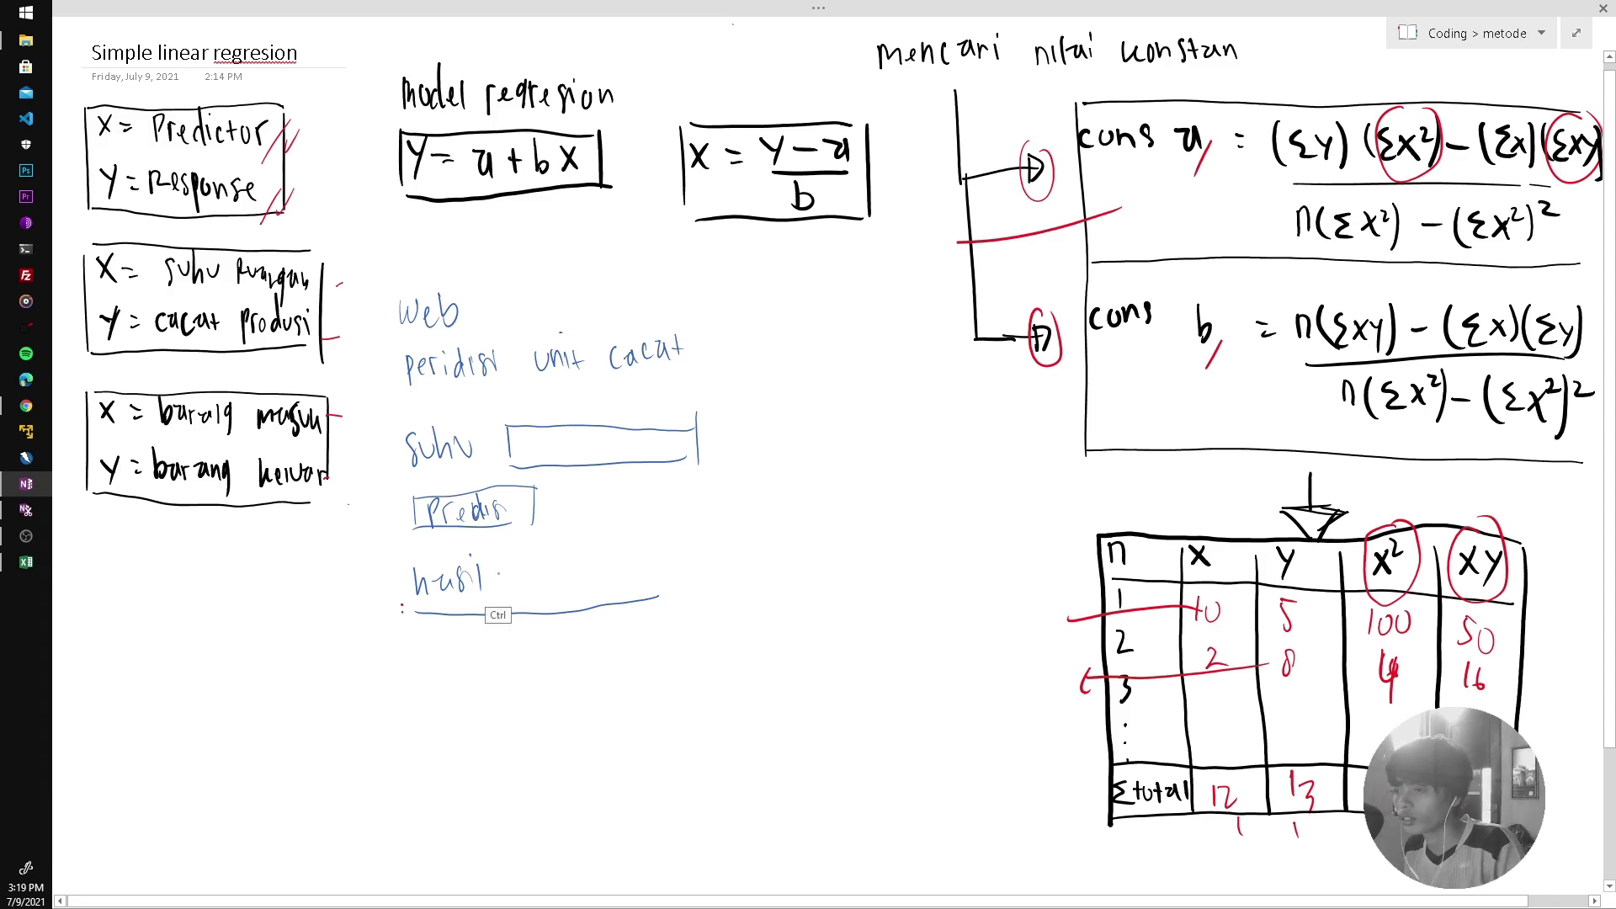
{"action": "key", "text": "ctrl+z"}
{"action": "mouse_move", "coordinate": [514, 595]}
{"action": "left_mouse_down"}
{"action": "mouse_move", "coordinate": [551, 549]}
{"action": "mouse_move", "coordinate": [692, 532]}
{"action": "left_mouse_up"}
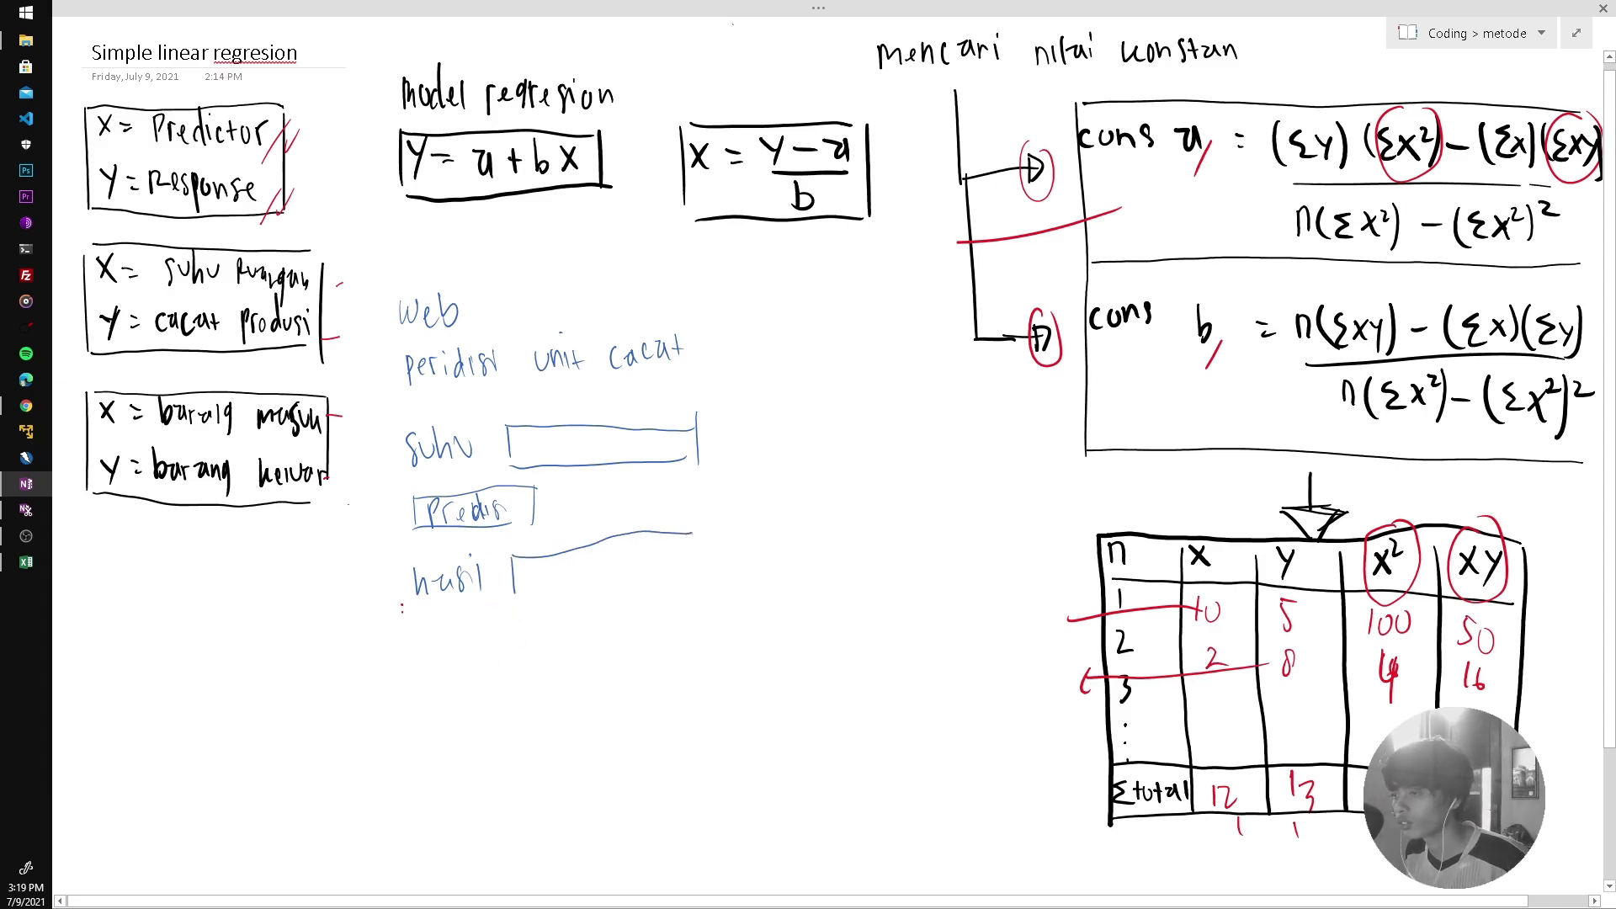
{"action": "key", "text": "ctrl+z"}
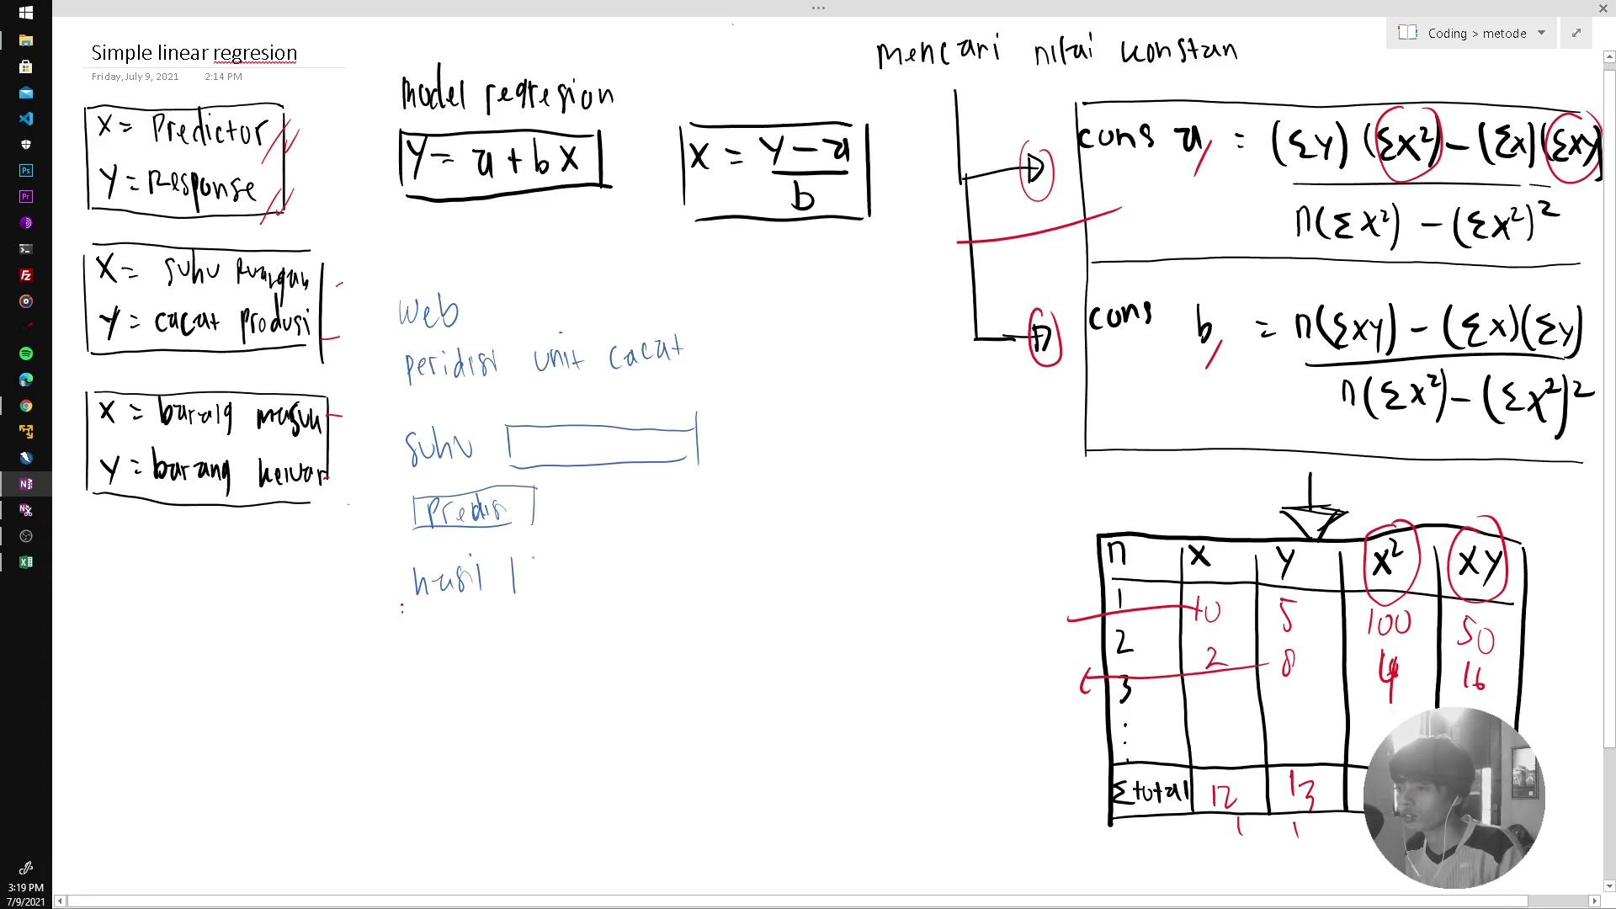
{"action": "mouse_move", "coordinate": [514, 564]}
{"action": "left_mouse_down"}
{"action": "mouse_move", "coordinate": [702, 552]}
{"action": "mouse_move", "coordinate": [704, 598]}
{"action": "mouse_move", "coordinate": [536, 579]}
{"action": "mouse_move", "coordinate": [695, 590]}
{"action": "left_mouse_up"}
{"action": "key", "text": "ctrl+z"}
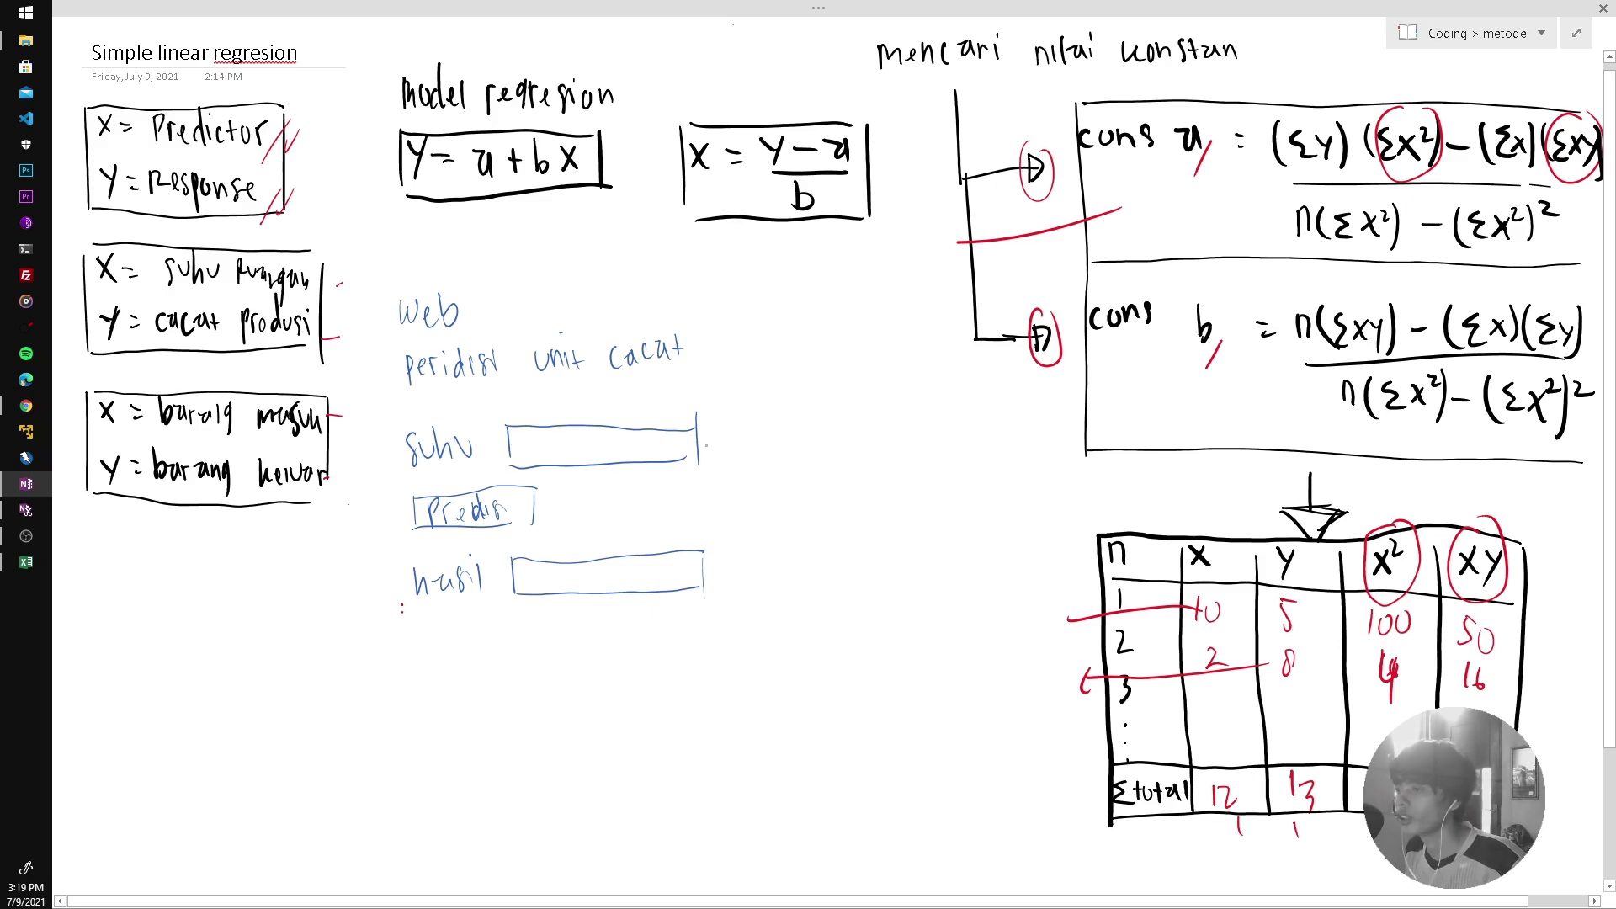
Draw an arrow from the suhu box to a handwritten "$x = $_post[suhu]" and label the box's content "value".
{"action": "left_click_drag", "start_coordinate": [718, 444], "coordinate": [744, 443]}
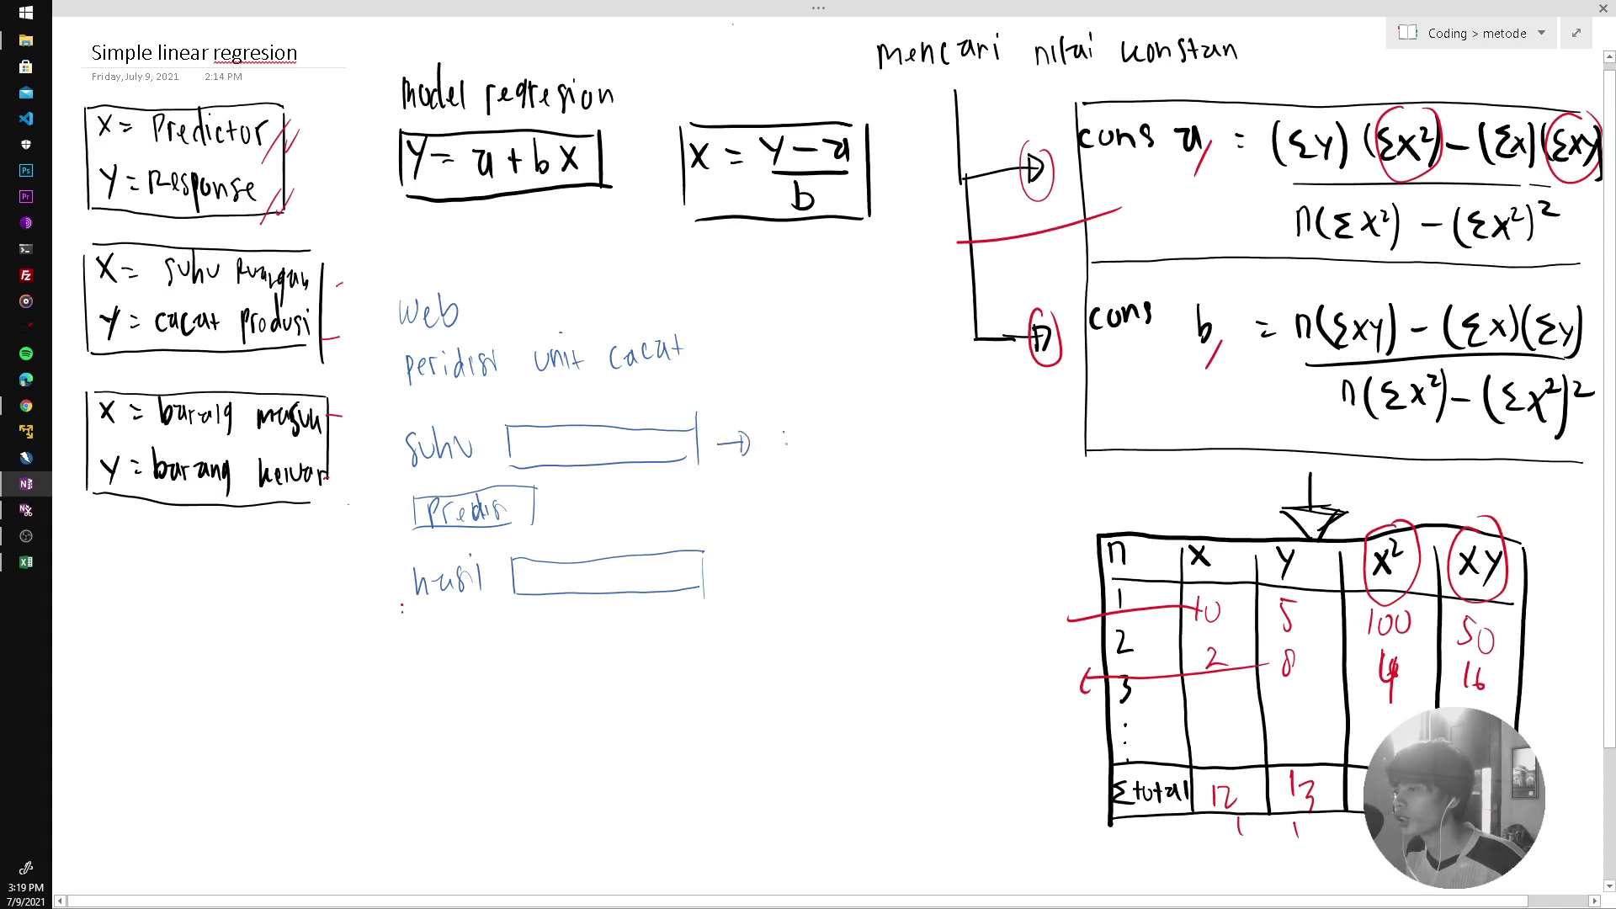
{"action": "mouse_move", "coordinate": [792, 426]}
{"action": "left_mouse_down"}
{"action": "mouse_move", "coordinate": [786, 453]}
{"action": "mouse_move", "coordinate": [814, 450]}
{"action": "left_mouse_up"}
{"action": "mouse_move", "coordinate": [819, 433]}
{"action": "left_mouse_down"}
{"action": "mouse_move", "coordinate": [804, 447]}
{"action": "mouse_move", "coordinate": [906, 448]}
{"action": "left_mouse_up"}
{"action": "left_click_drag", "start_coordinate": [906, 421], "coordinate": [951, 442]}
{"action": "left_click_drag", "start_coordinate": [940, 421], "coordinate": [1031, 440]}
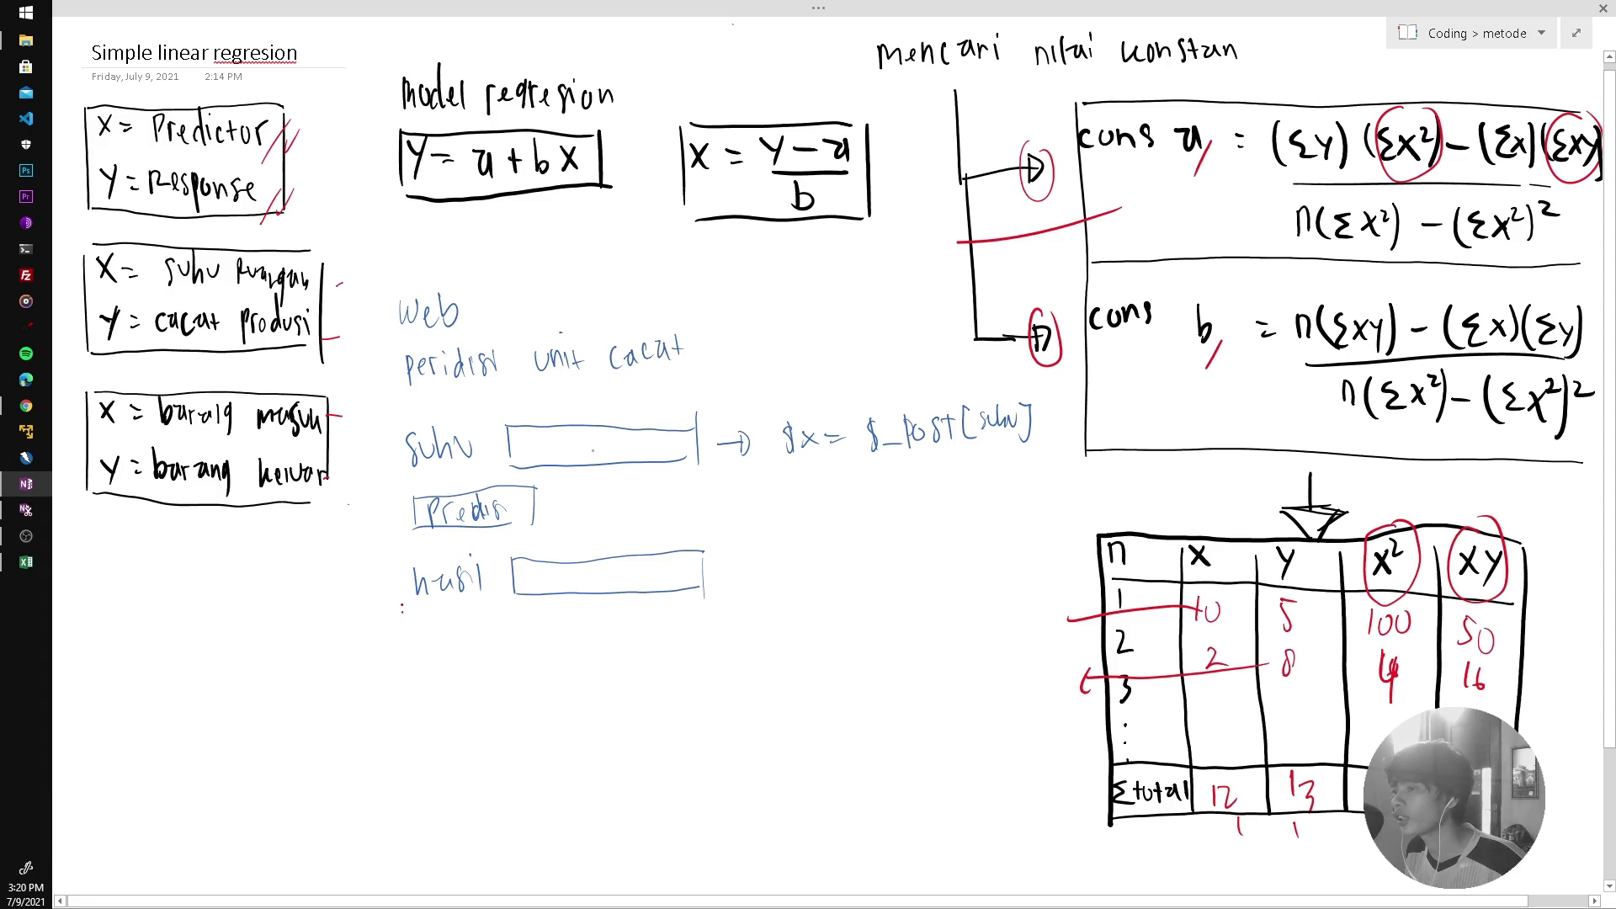
{"action": "left_click_drag", "start_coordinate": [583, 447], "coordinate": [621, 503]}
{"action": "left_click_drag", "start_coordinate": [637, 486], "coordinate": [687, 495]}
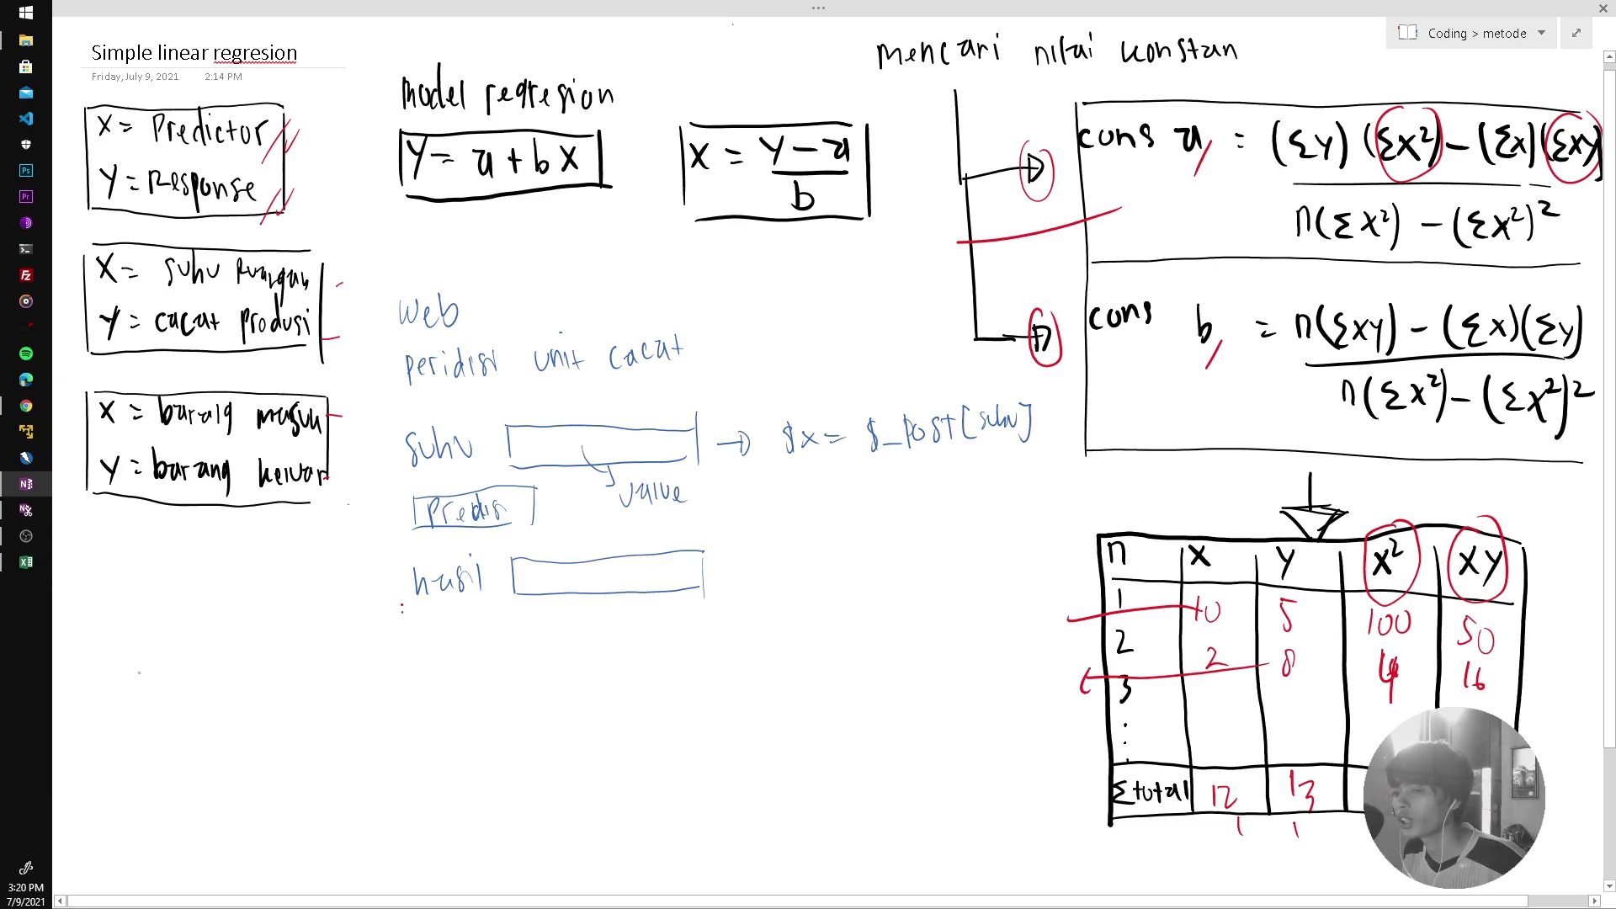
Handwrite "data awal", "x = suhu" and "y = cacat" in black below the variable boxes, bracing both variables to "func".
{"action": "mouse_move", "coordinate": [150, 668]}
{"action": "left_mouse_down"}
{"action": "mouse_move", "coordinate": [211, 697]}
{"action": "mouse_move", "coordinate": [230, 667]}
{"action": "mouse_move", "coordinate": [240, 683]}
{"action": "mouse_move", "coordinate": [263, 658]}
{"action": "mouse_move", "coordinate": [322, 711]}
{"action": "left_mouse_up"}
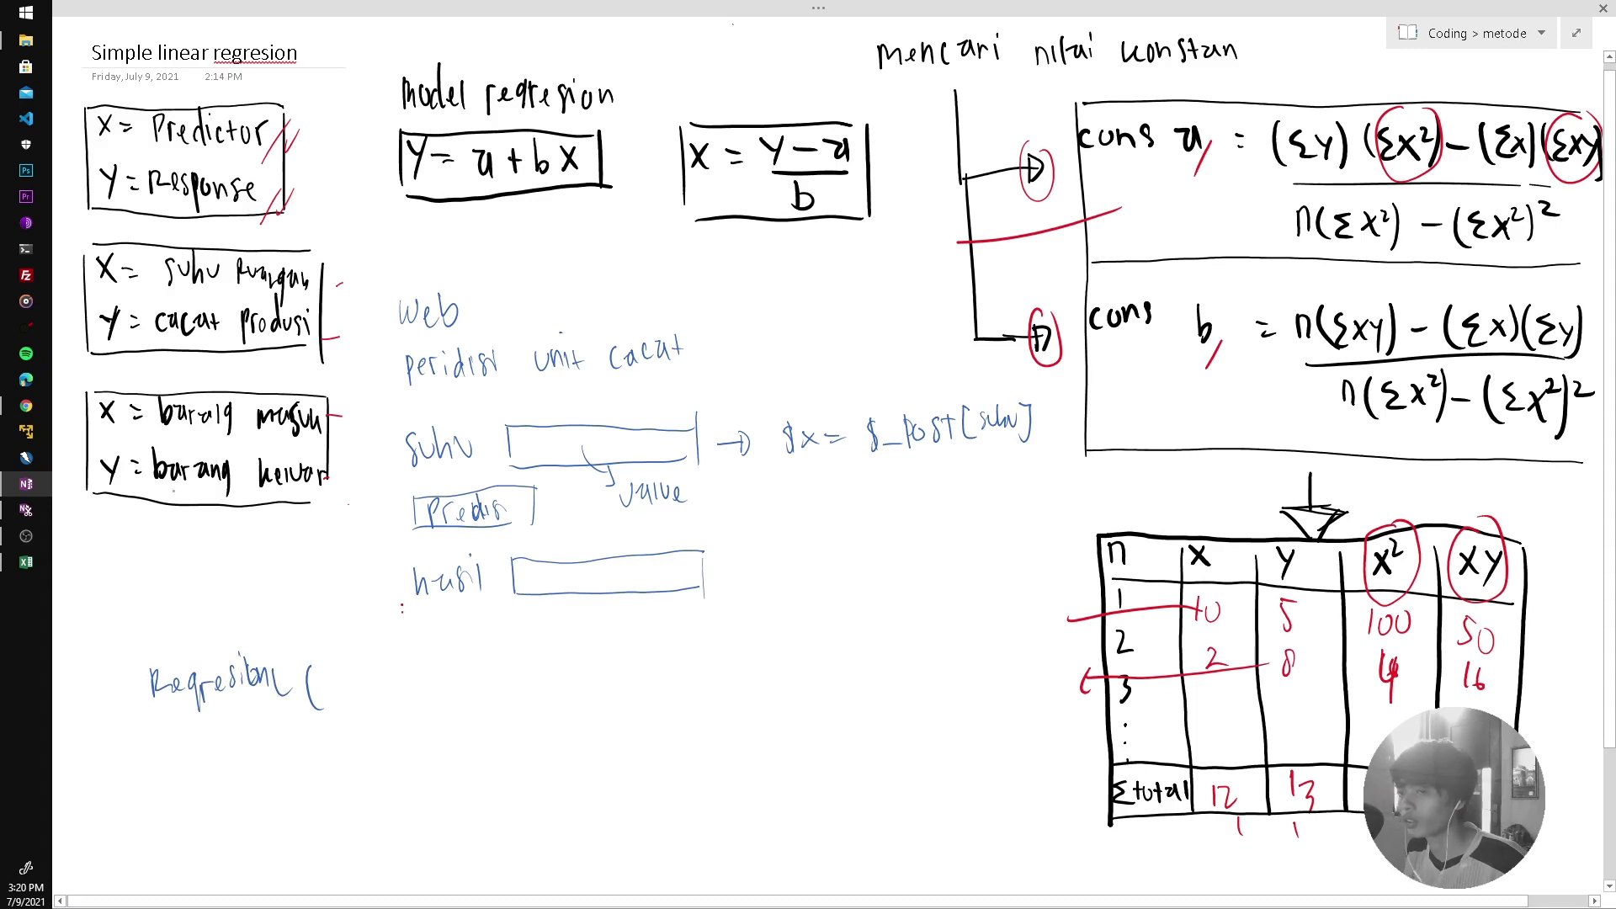
{"action": "left_click", "coordinate": [717, 13]}
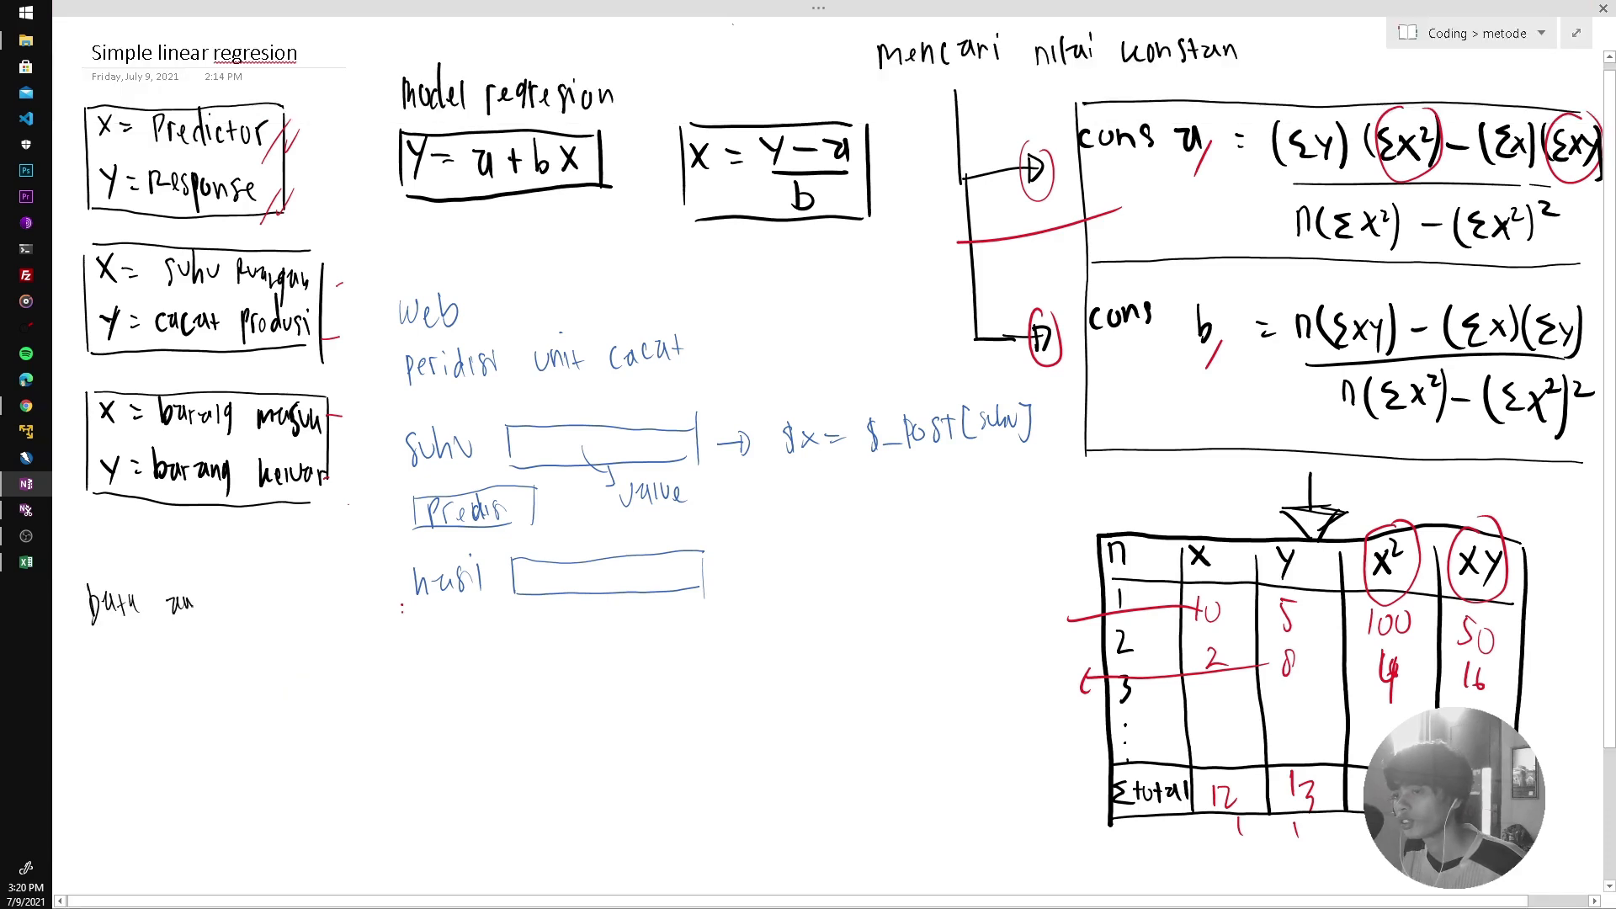
{"action": "mouse_move", "coordinate": [200, 600]}
{"action": "left_mouse_down"}
{"action": "mouse_move", "coordinate": [217, 589]}
{"action": "mouse_move", "coordinate": [223, 617]}
{"action": "left_mouse_up"}
{"action": "mouse_move", "coordinate": [83, 664]}
{"action": "left_mouse_down"}
{"action": "mouse_move", "coordinate": [103, 681]}
{"action": "mouse_move", "coordinate": [216, 665]}
{"action": "left_mouse_up"}
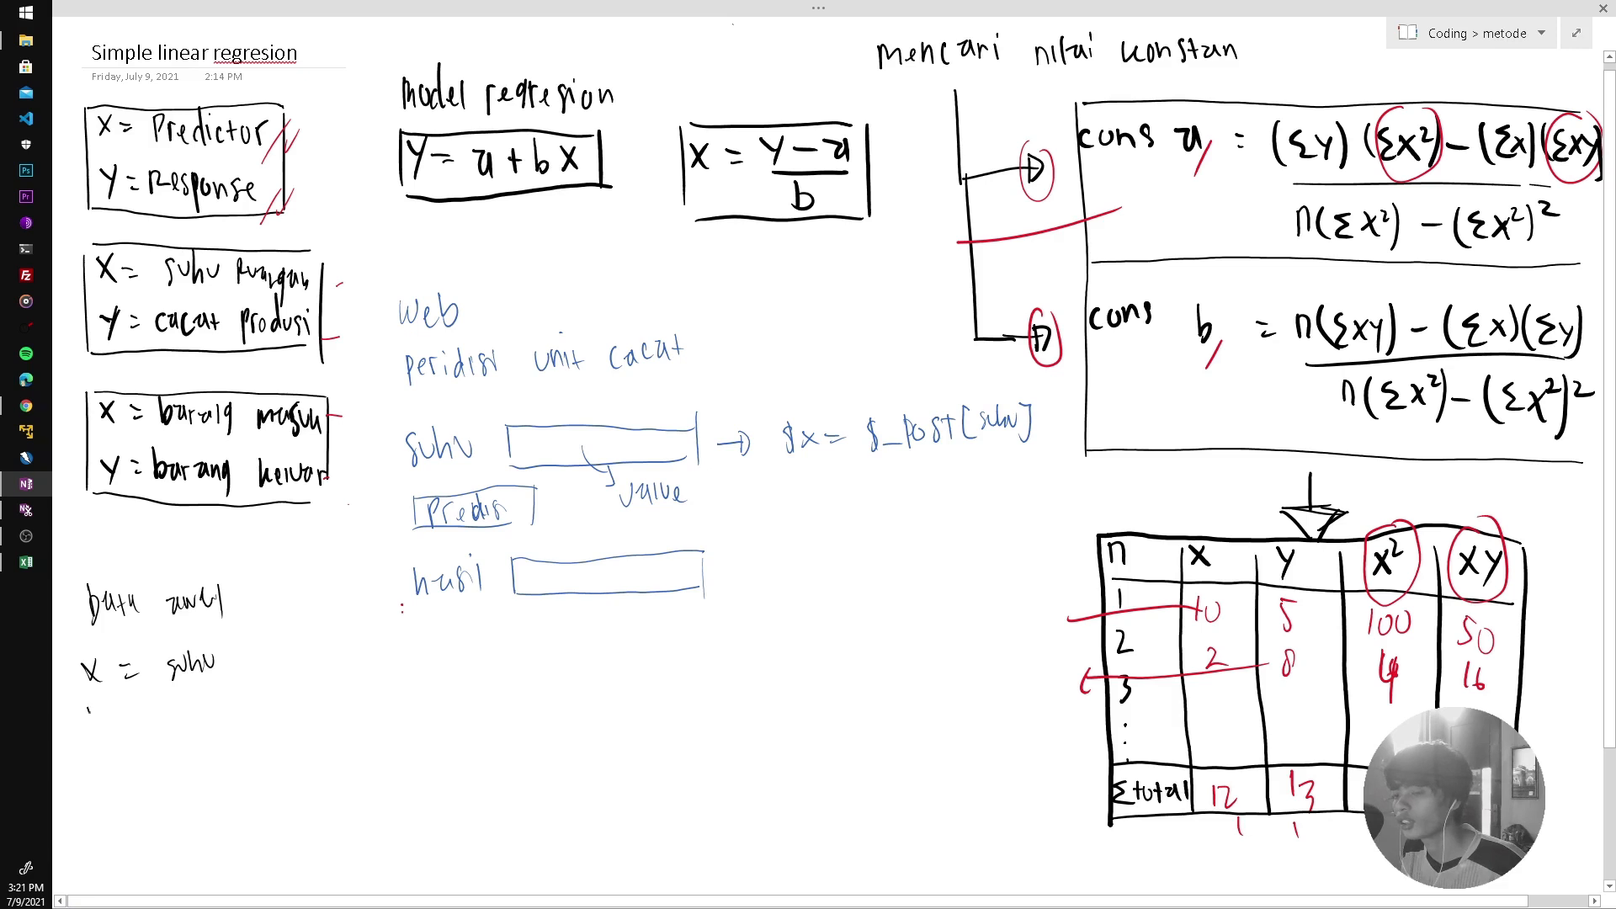
{"action": "mouse_move", "coordinate": [88, 710]}
{"action": "left_mouse_down"}
{"action": "mouse_move", "coordinate": [99, 737]}
{"action": "mouse_move", "coordinate": [255, 701]}
{"action": "mouse_move", "coordinate": [247, 744]}
{"action": "mouse_move", "coordinate": [279, 681]}
{"action": "mouse_move", "coordinate": [281, 718]}
{"action": "mouse_move", "coordinate": [290, 700]}
{"action": "mouse_move", "coordinate": [322, 709]}
{"action": "left_mouse_up"}
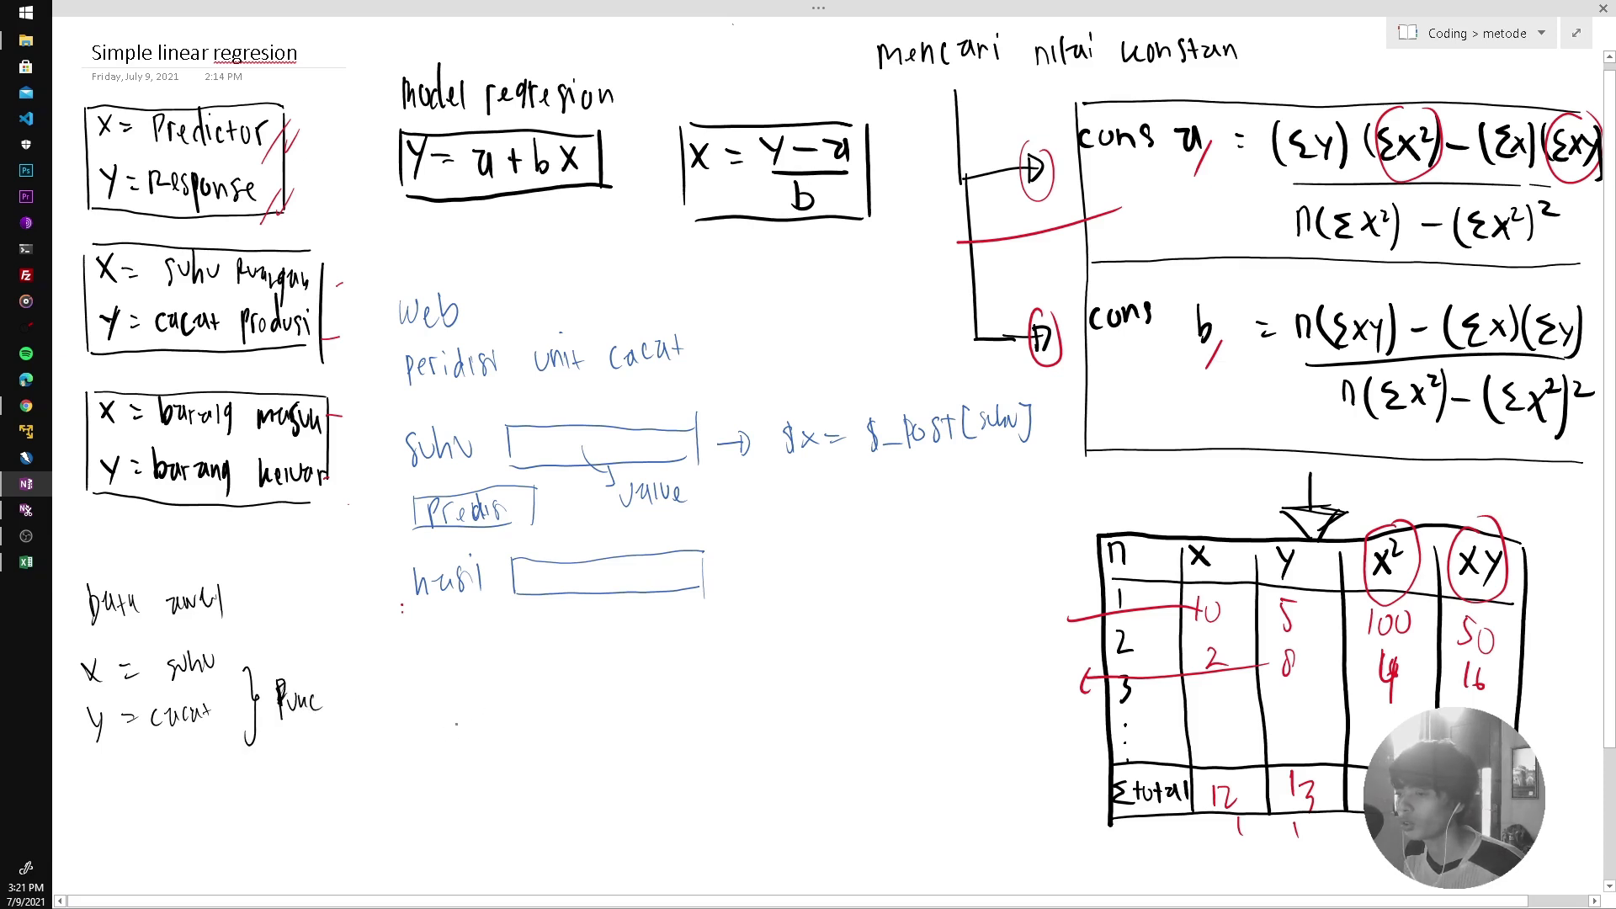
Handwrite the function call "Linear reg ($x, $y, predictor)" in black below the web form sketch.
{"action": "mouse_move", "coordinate": [471, 710]}
{"action": "left_mouse_down"}
{"action": "mouse_move", "coordinate": [486, 741]}
{"action": "mouse_move", "coordinate": [505, 737]}
{"action": "left_mouse_up"}
{"action": "mouse_move", "coordinate": [509, 731]}
{"action": "left_mouse_down"}
{"action": "mouse_move", "coordinate": [589, 716]}
{"action": "mouse_move", "coordinate": [591, 749]}
{"action": "left_mouse_up"}
{"action": "mouse_move", "coordinate": [646, 702]}
{"action": "left_mouse_down"}
{"action": "mouse_move", "coordinate": [642, 748]}
{"action": "mouse_move", "coordinate": [679, 735]}
{"action": "left_mouse_up"}
{"action": "mouse_move", "coordinate": [678, 711]}
{"action": "left_mouse_down"}
{"action": "mouse_move", "coordinate": [667, 735]}
{"action": "mouse_move", "coordinate": [740, 744]}
{"action": "left_mouse_up"}
{"action": "mouse_move", "coordinate": [746, 712]}
{"action": "left_mouse_down"}
{"action": "mouse_move", "coordinate": [752, 729]}
{"action": "mouse_move", "coordinate": [813, 742]}
{"action": "left_mouse_up"}
{"action": "left_click_drag", "start_coordinate": [813, 709], "coordinate": [825, 720]}
{"action": "mouse_move", "coordinate": [829, 725]}
{"action": "left_mouse_down"}
{"action": "mouse_move", "coordinate": [910, 732]}
{"action": "mouse_move", "coordinate": [926, 756]}
{"action": "left_mouse_up"}
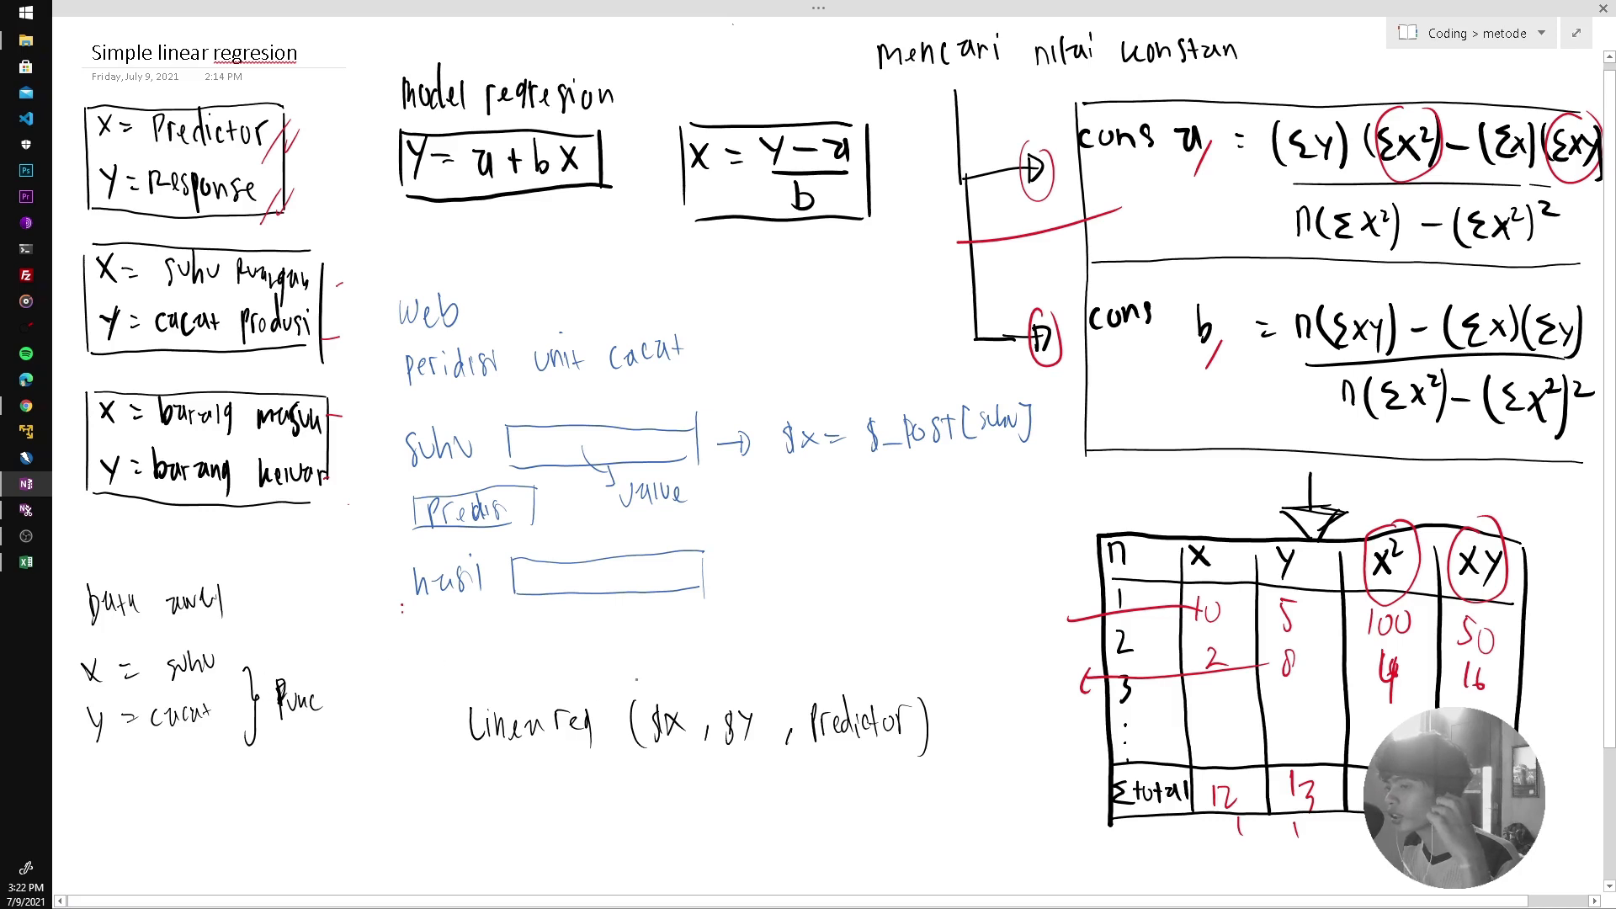
Draw arrows from "func" to the call's $x and $y arguments, and from the posted $x to "predictor".
{"action": "mouse_move", "coordinate": [321, 687]}
{"action": "left_mouse_down"}
{"action": "mouse_move", "coordinate": [561, 662]}
{"action": "mouse_move", "coordinate": [640, 697]}
{"action": "mouse_move", "coordinate": [649, 680]}
{"action": "mouse_move", "coordinate": [621, 690]}
{"action": "left_mouse_up"}
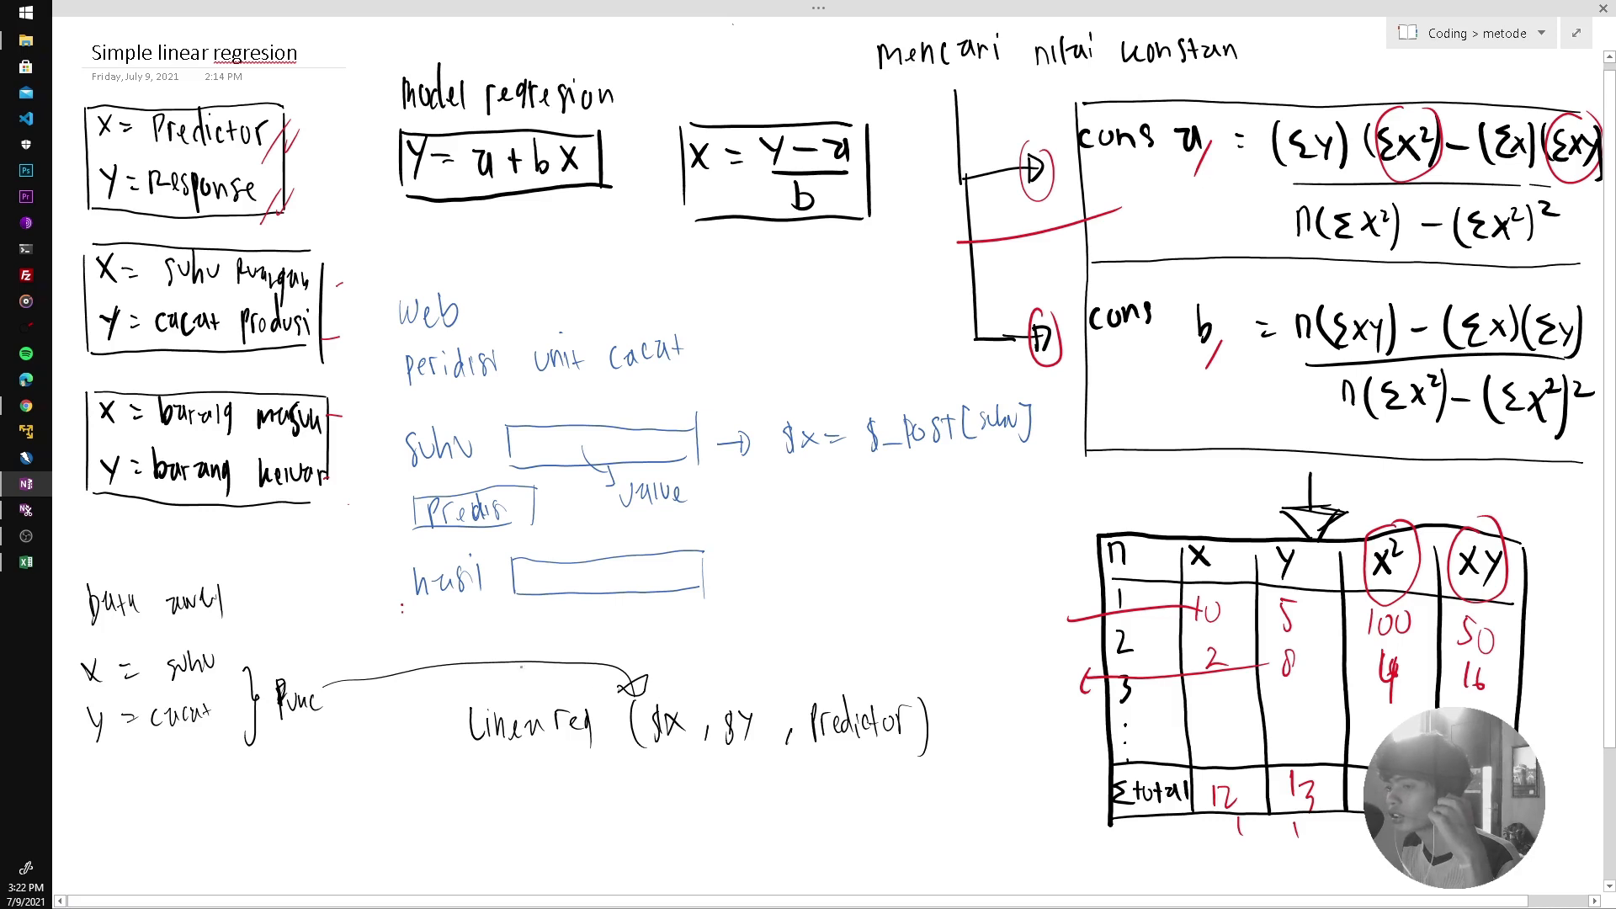
{"action": "mouse_move", "coordinate": [320, 655]}
{"action": "left_mouse_down"}
{"action": "mouse_move", "coordinate": [648, 640]}
{"action": "mouse_move", "coordinate": [702, 692]}
{"action": "left_mouse_up"}
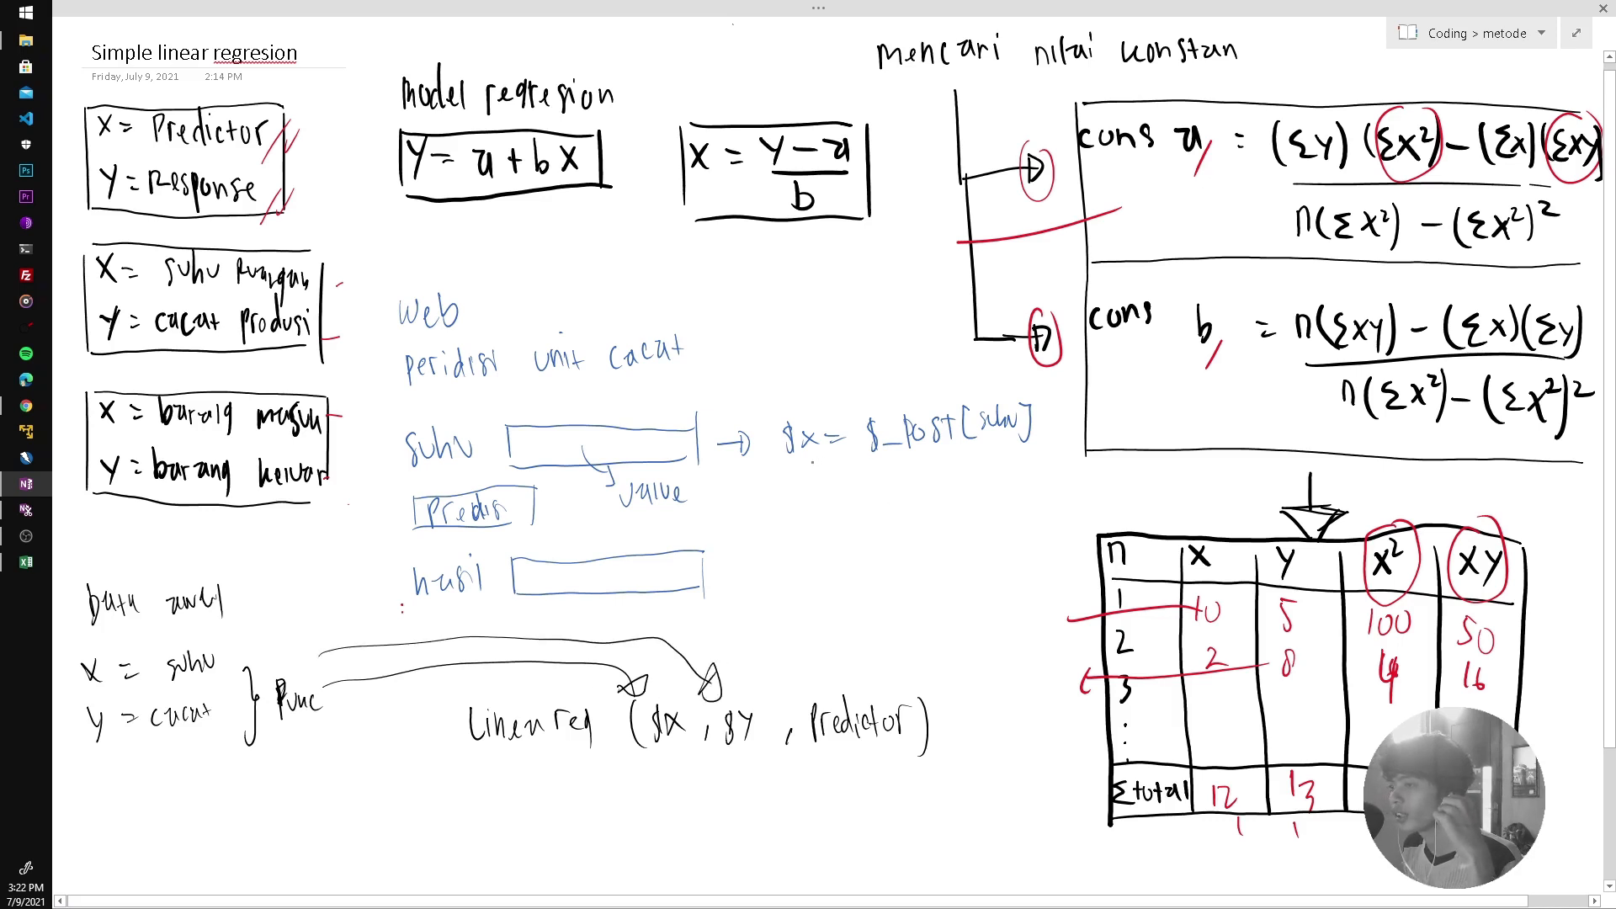
{"action": "mouse_move", "coordinate": [813, 460]}
{"action": "left_mouse_down"}
{"action": "mouse_move", "coordinate": [837, 494]}
{"action": "mouse_move", "coordinate": [859, 691]}
{"action": "left_mouse_up"}
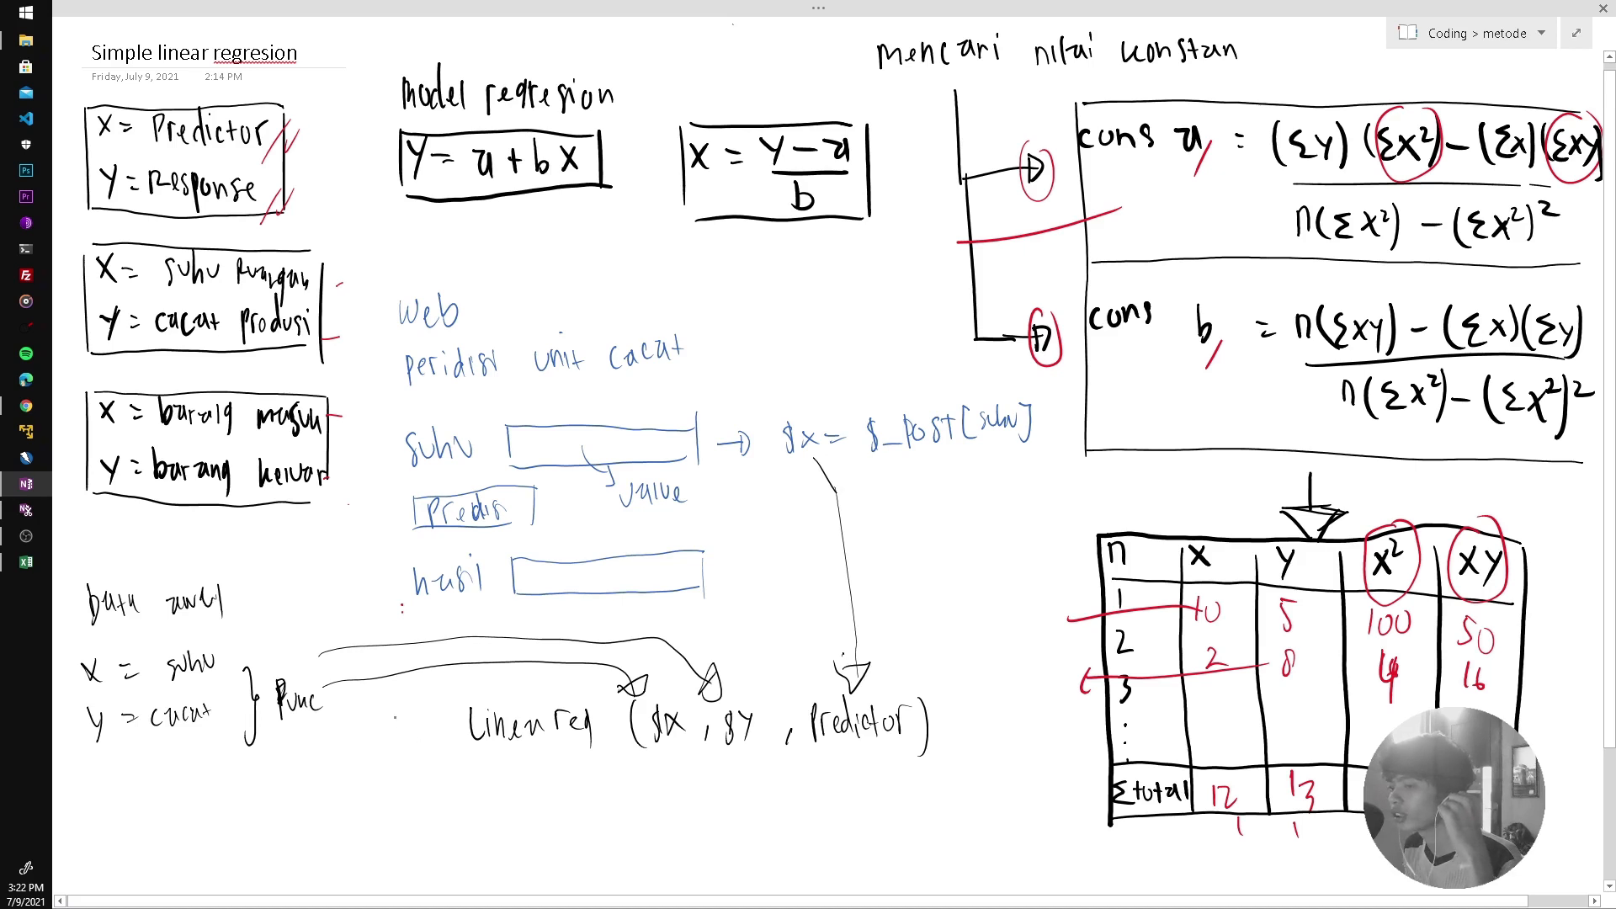
Handwrite "$hasil =" before the Linear reg call and draw a long arrow to it from the Y = a + bX box.
{"action": "mouse_move", "coordinate": [379, 716]}
{"action": "left_mouse_down"}
{"action": "mouse_move", "coordinate": [368, 751]}
{"action": "mouse_move", "coordinate": [428, 740]}
{"action": "left_mouse_up"}
{"action": "left_click_drag", "start_coordinate": [432, 724], "coordinate": [454, 734]}
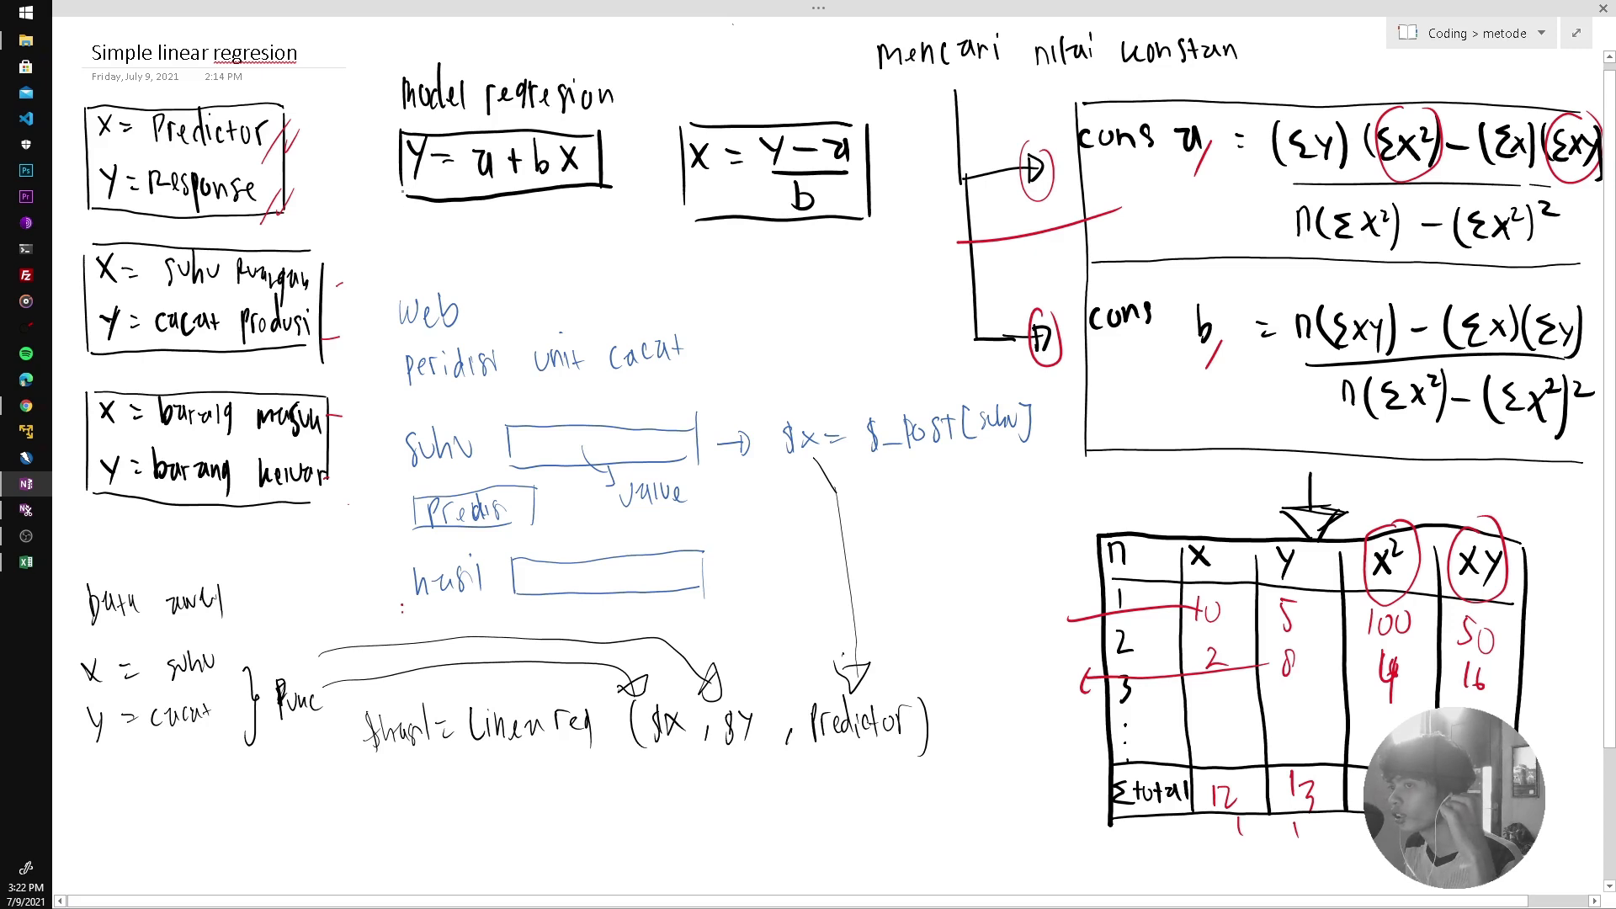
{"action": "mouse_move", "coordinate": [403, 190]}
{"action": "left_mouse_down"}
{"action": "mouse_move", "coordinate": [375, 506]}
{"action": "mouse_move", "coordinate": [408, 699]}
{"action": "mouse_move", "coordinate": [430, 734]}
{"action": "left_mouse_up"}
{"action": "left_click_drag", "start_coordinate": [420, 698], "coordinate": [431, 722]}
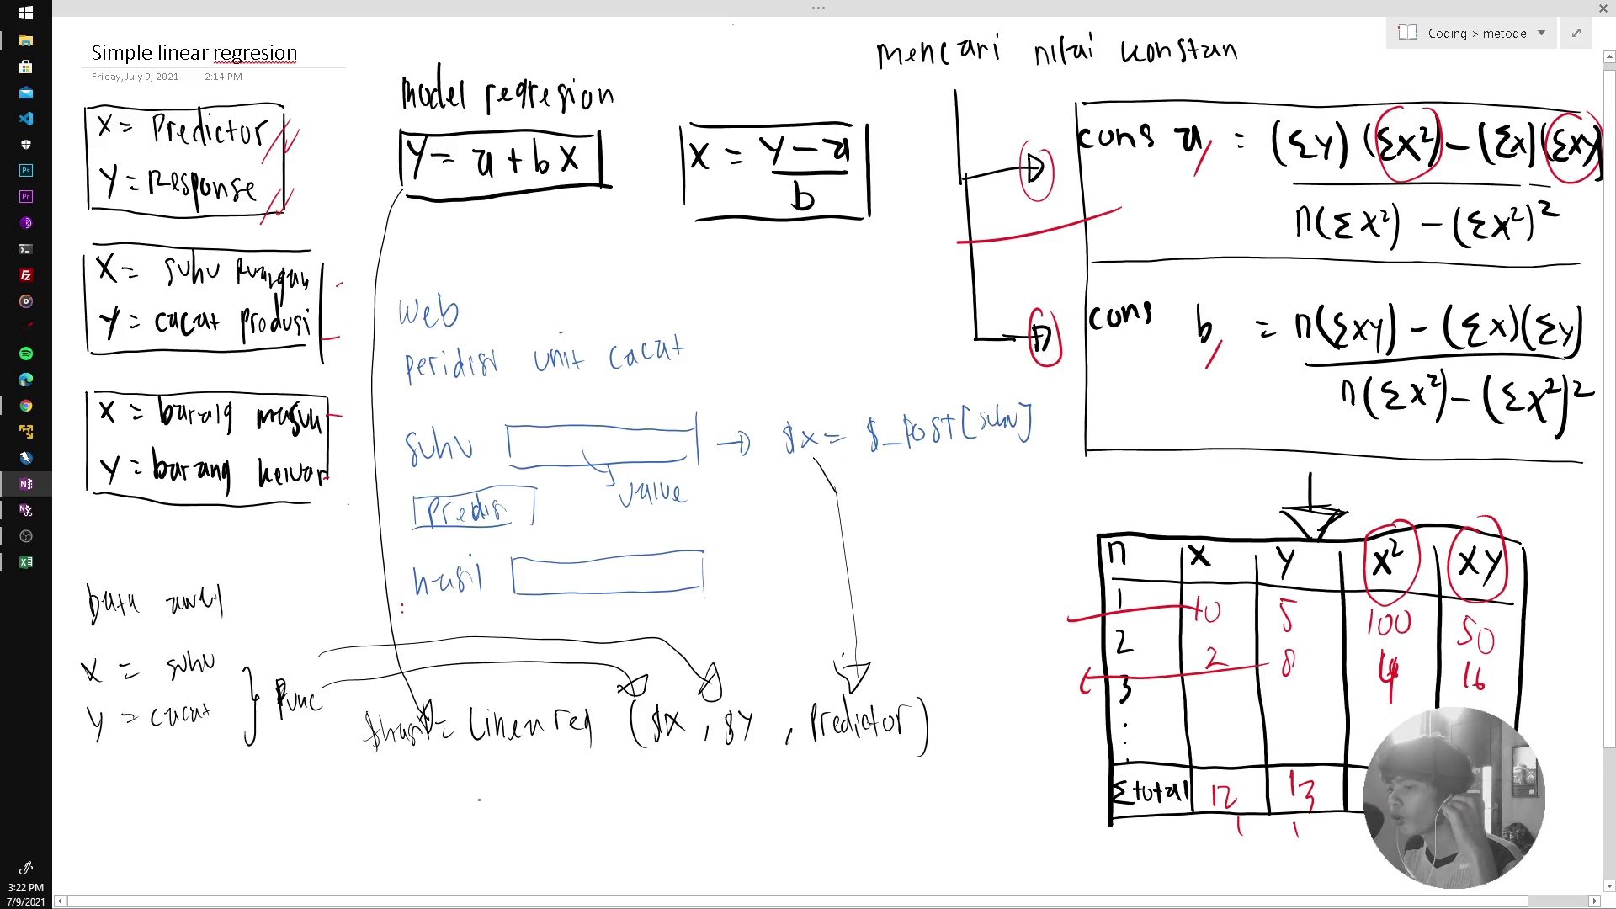
Handwrite the example prediction "30 → 10" below the Linear reg call.
{"action": "left_click_drag", "start_coordinate": [471, 792], "coordinate": [483, 822]}
{"action": "left_click_drag", "start_coordinate": [497, 790], "coordinate": [563, 803]}
{"action": "mouse_move", "coordinate": [556, 785]}
{"action": "left_mouse_down"}
{"action": "mouse_move", "coordinate": [559, 825]}
{"action": "mouse_move", "coordinate": [606, 822]}
{"action": "left_mouse_up"}
{"action": "left_click_drag", "start_coordinate": [617, 795], "coordinate": [627, 797]}
{"action": "left_click", "coordinate": [647, 811]}
Handwrite a second example "17 → 0,27", and fill the suhu box with 17 and the hasil box with 0,27.
{"action": "left_click_drag", "start_coordinate": [732, 792], "coordinate": [752, 805]}
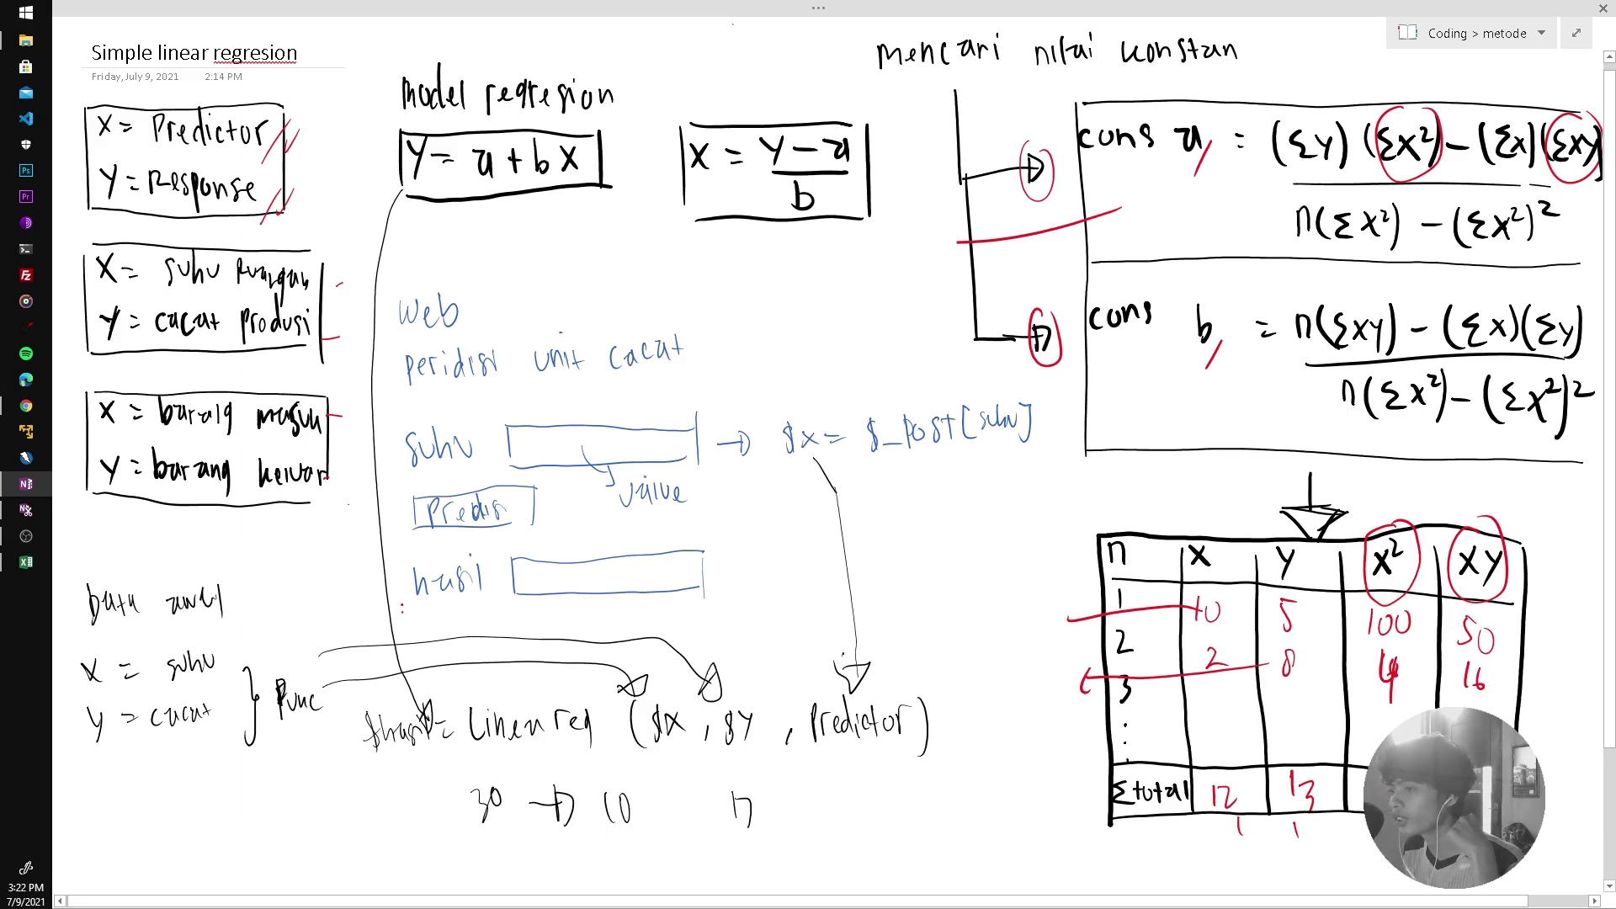
{"action": "left_click_drag", "start_coordinate": [570, 439], "coordinate": [582, 461]}
{"action": "mouse_move", "coordinate": [769, 816]}
{"action": "left_mouse_down"}
{"action": "mouse_move", "coordinate": [791, 813]}
{"action": "mouse_move", "coordinate": [801, 834]}
{"action": "mouse_move", "coordinate": [844, 811]}
{"action": "mouse_move", "coordinate": [892, 830]}
{"action": "left_mouse_up"}
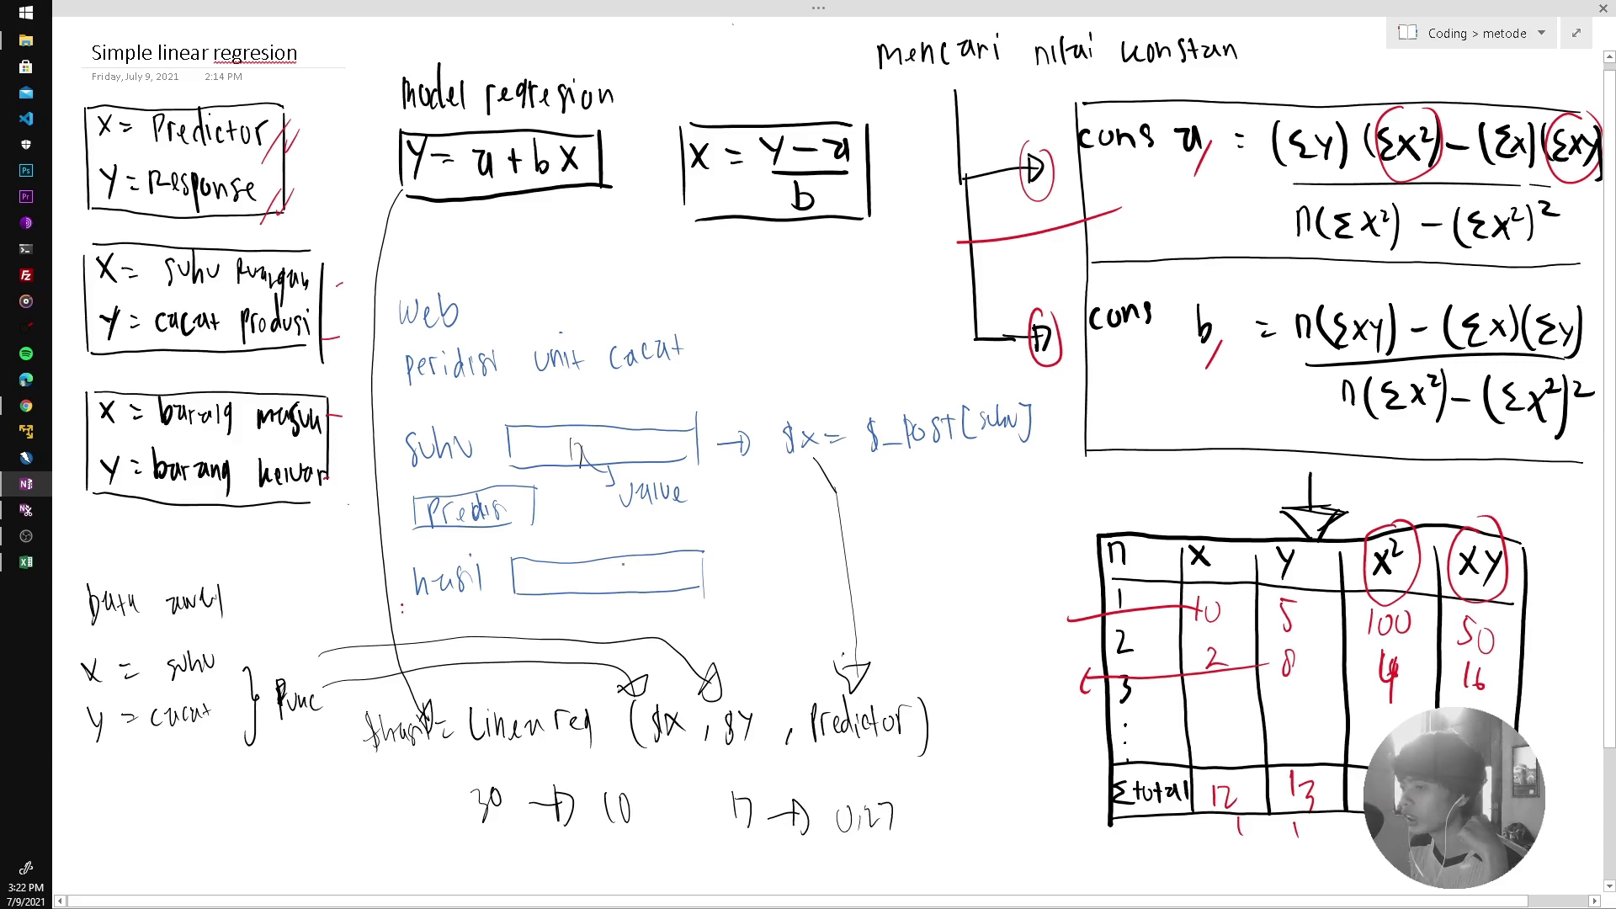
{"action": "left_click_drag", "start_coordinate": [630, 572], "coordinate": [630, 591]}
{"action": "left_click_drag", "start_coordinate": [638, 582], "coordinate": [665, 601]}
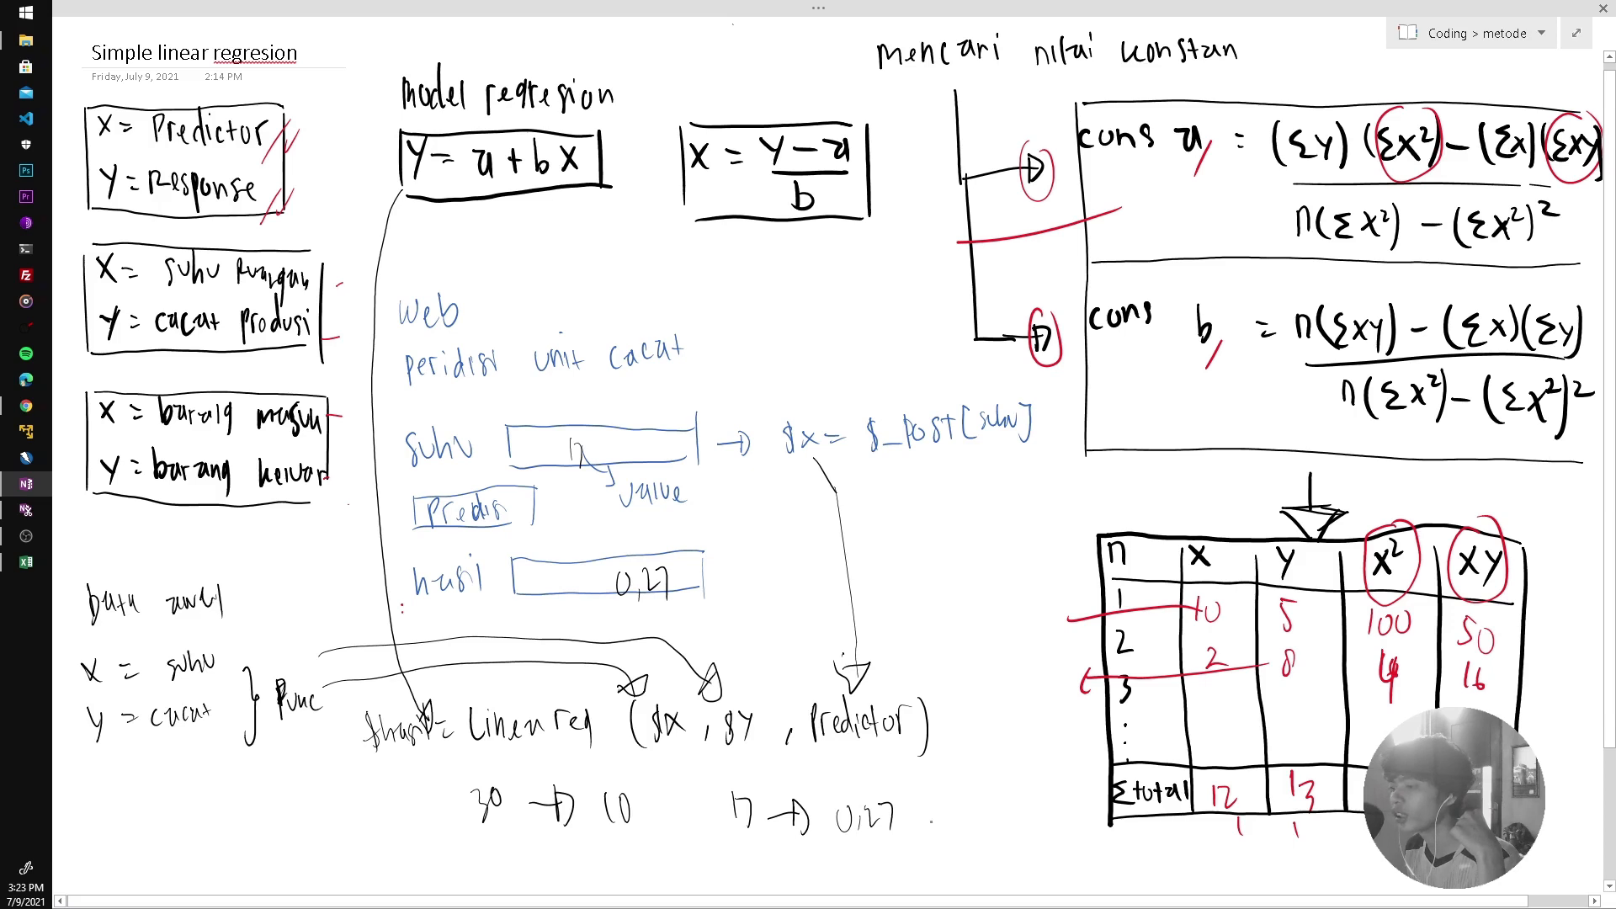
Draw an arrow from the 0,27 example to a handwritten "insert" and add a curved arrow beneath the word.
{"action": "mouse_move", "coordinate": [920, 816]}
{"action": "left_mouse_down"}
{"action": "mouse_move", "coordinate": [952, 815]}
{"action": "mouse_move", "coordinate": [949, 798]}
{"action": "left_mouse_up"}
{"action": "mouse_move", "coordinate": [948, 800]}
{"action": "left_mouse_down"}
{"action": "mouse_move", "coordinate": [961, 832]}
{"action": "mouse_move", "coordinate": [1002, 827]}
{"action": "left_mouse_up"}
{"action": "left_click_drag", "start_coordinate": [1014, 800], "coordinate": [1009, 833]}
{"action": "mouse_move", "coordinate": [1021, 821]}
{"action": "left_mouse_down"}
{"action": "mouse_move", "coordinate": [1040, 806]}
{"action": "mouse_move", "coordinate": [1044, 828]}
{"action": "left_mouse_up"}
{"action": "mouse_move", "coordinate": [1037, 808]}
{"action": "left_mouse_down"}
{"action": "mouse_move", "coordinate": [975, 864]}
{"action": "mouse_move", "coordinate": [989, 876]}
{"action": "left_mouse_up"}
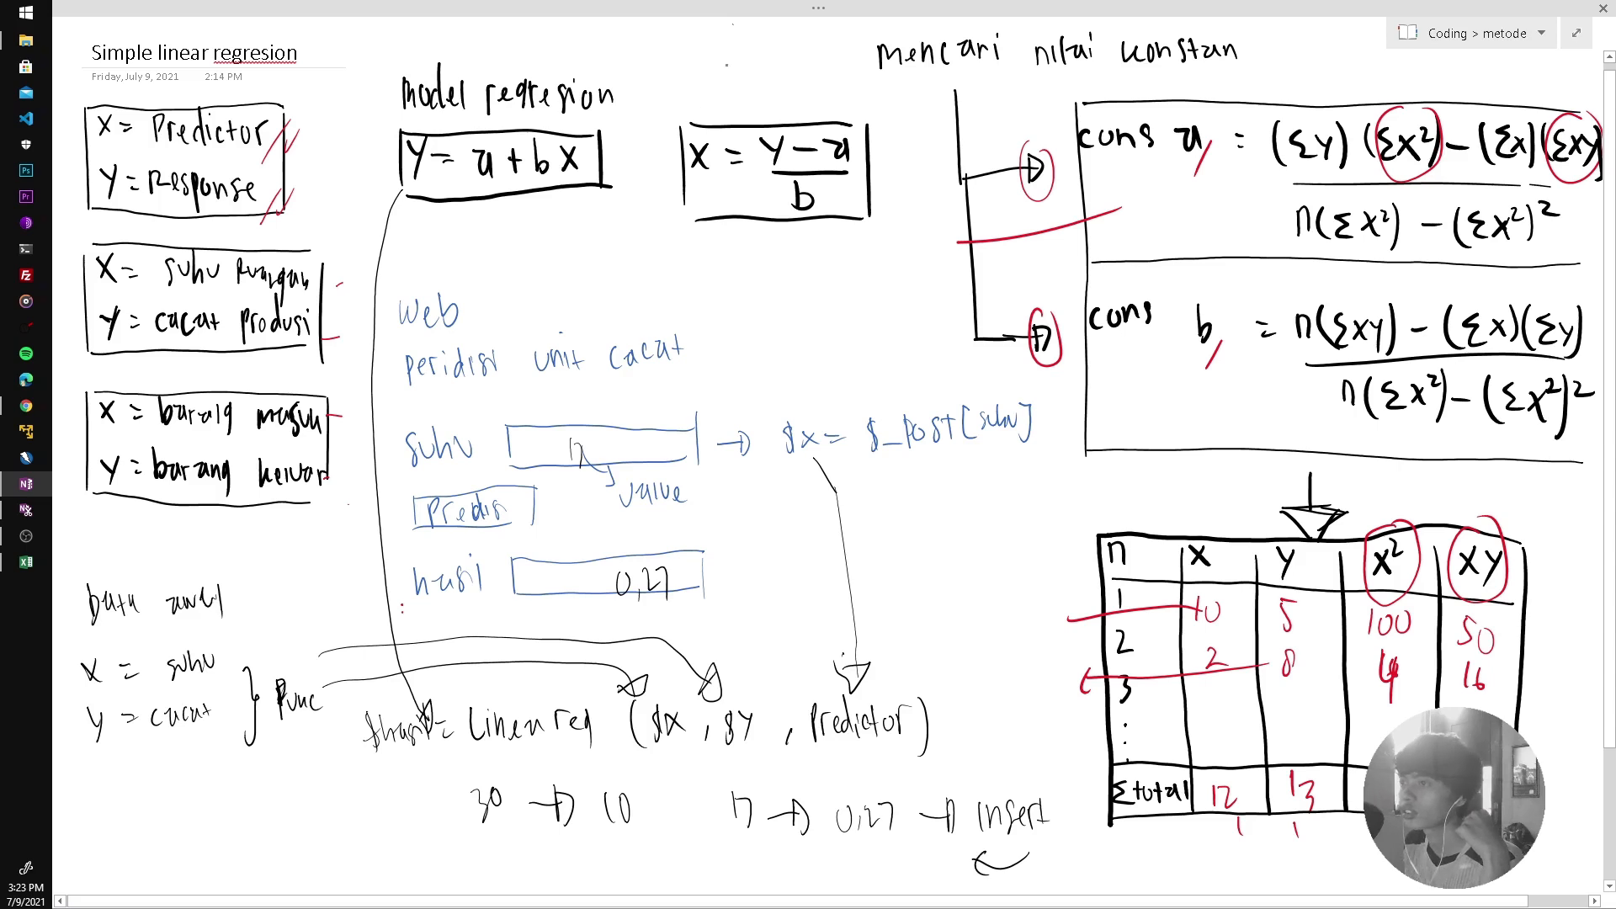
Handwrite "Database" in green below the "17 → 0,27" example.
{"action": "left_click", "coordinate": [747, 11]}
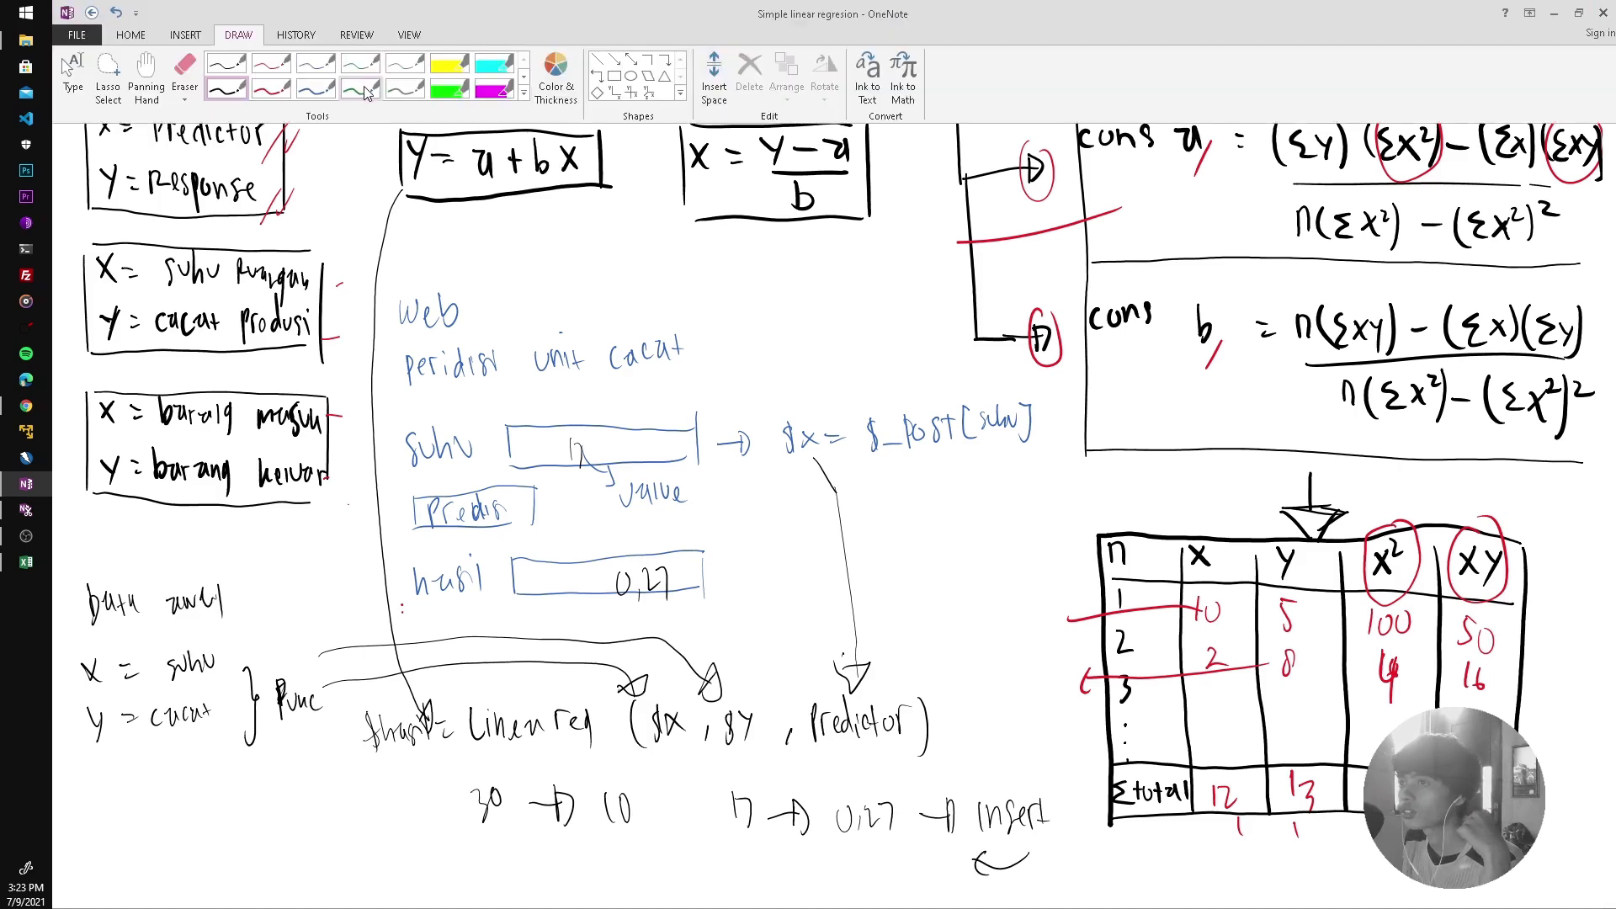
{"action": "left_click", "coordinate": [366, 93]}
{"action": "mouse_move", "coordinate": [733, 857]}
{"action": "left_mouse_down"}
{"action": "mouse_move", "coordinate": [734, 885]}
{"action": "mouse_move", "coordinate": [758, 881]}
{"action": "left_mouse_up"}
{"action": "mouse_move", "coordinate": [765, 866]}
{"action": "left_mouse_down"}
{"action": "mouse_move", "coordinate": [768, 888]}
{"action": "mouse_move", "coordinate": [781, 869]}
{"action": "left_mouse_up"}
{"action": "left_click_drag", "start_coordinate": [786, 868], "coordinate": [835, 890]}
{"action": "left_click_drag", "start_coordinate": [851, 877], "coordinate": [868, 873]}
{"action": "left_click", "coordinate": [896, 884]}
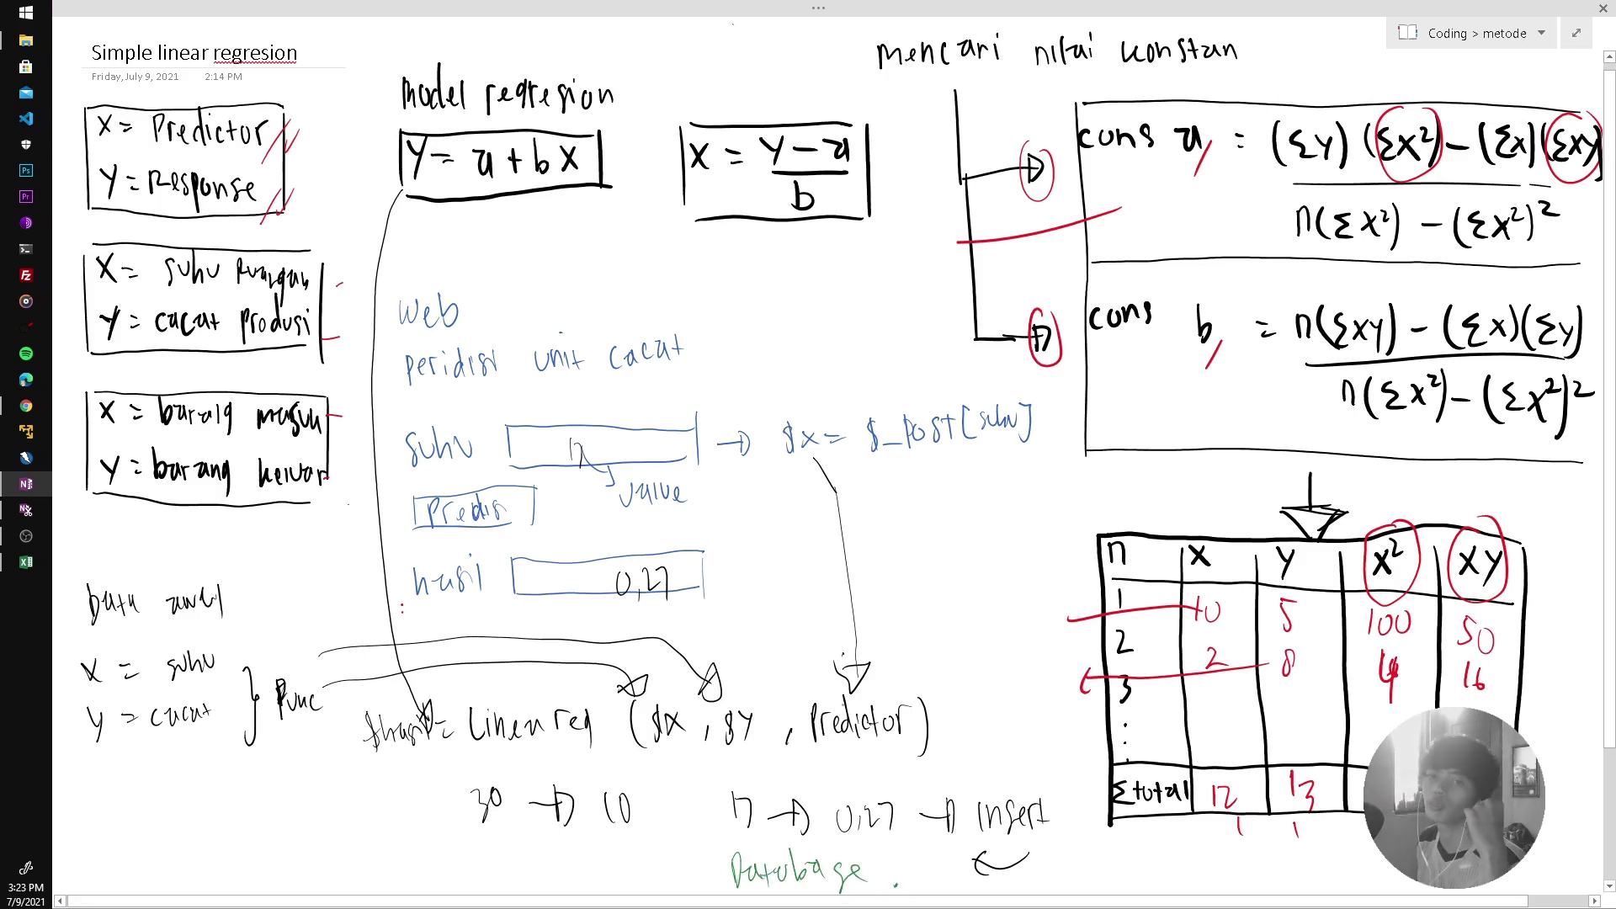